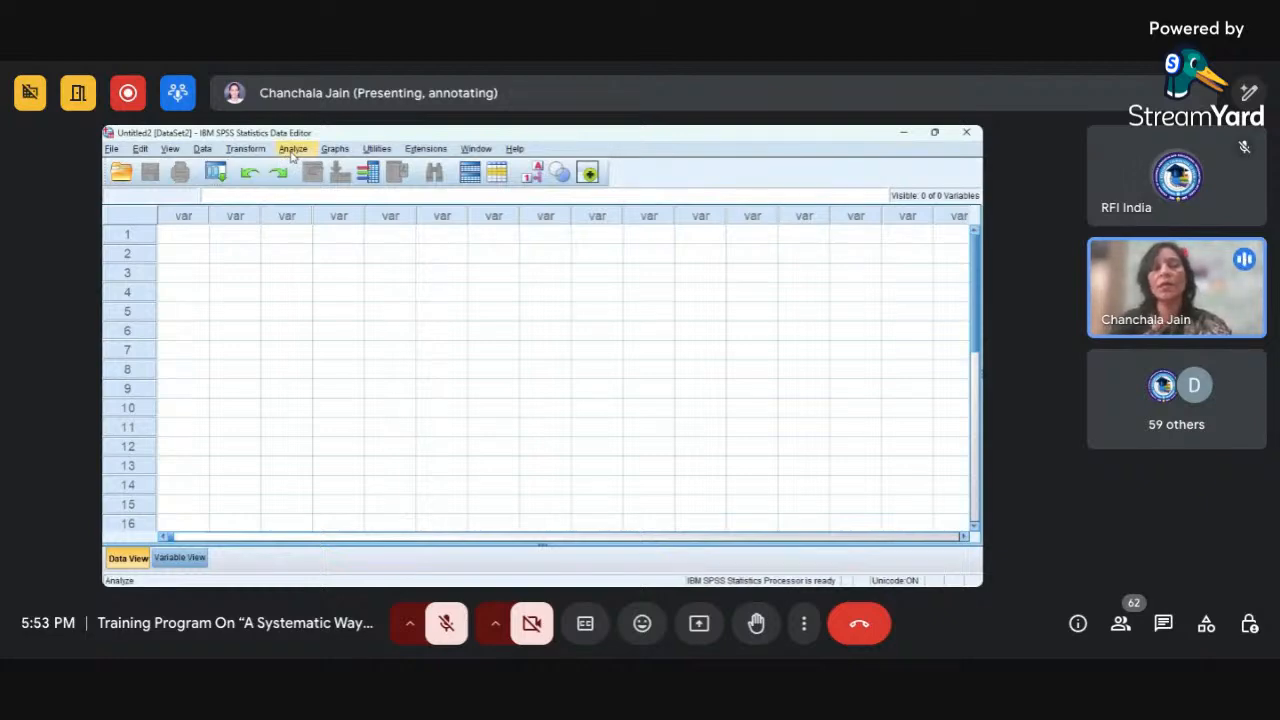
Open the One-Sample T Test dialog for comparing means, look it over and close it.
left_click(292, 149)
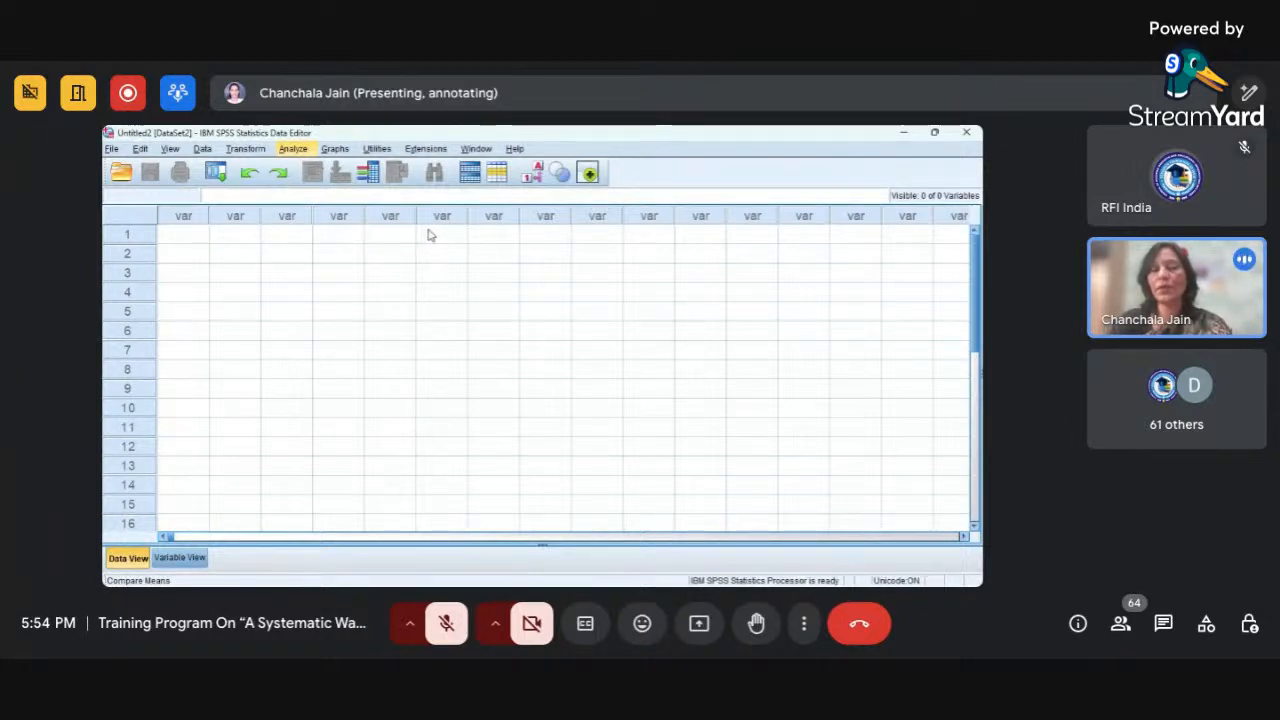
left_click(507, 256)
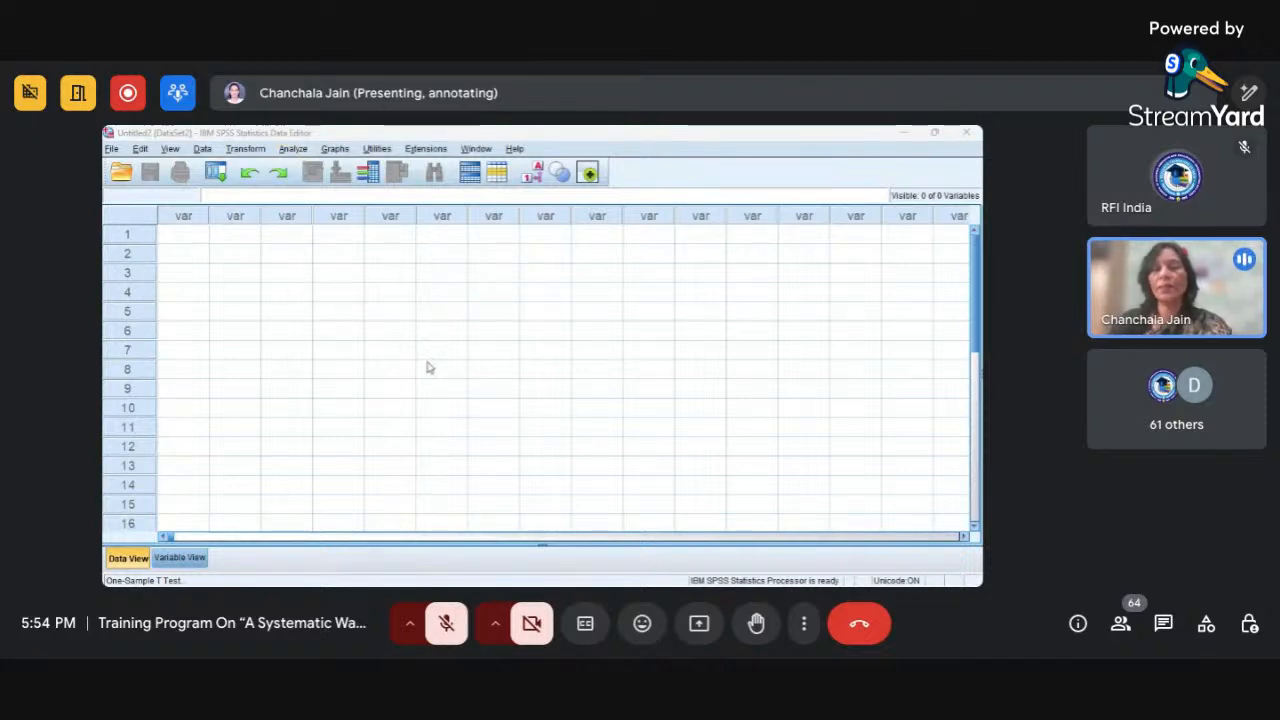
left_click(567, 388)
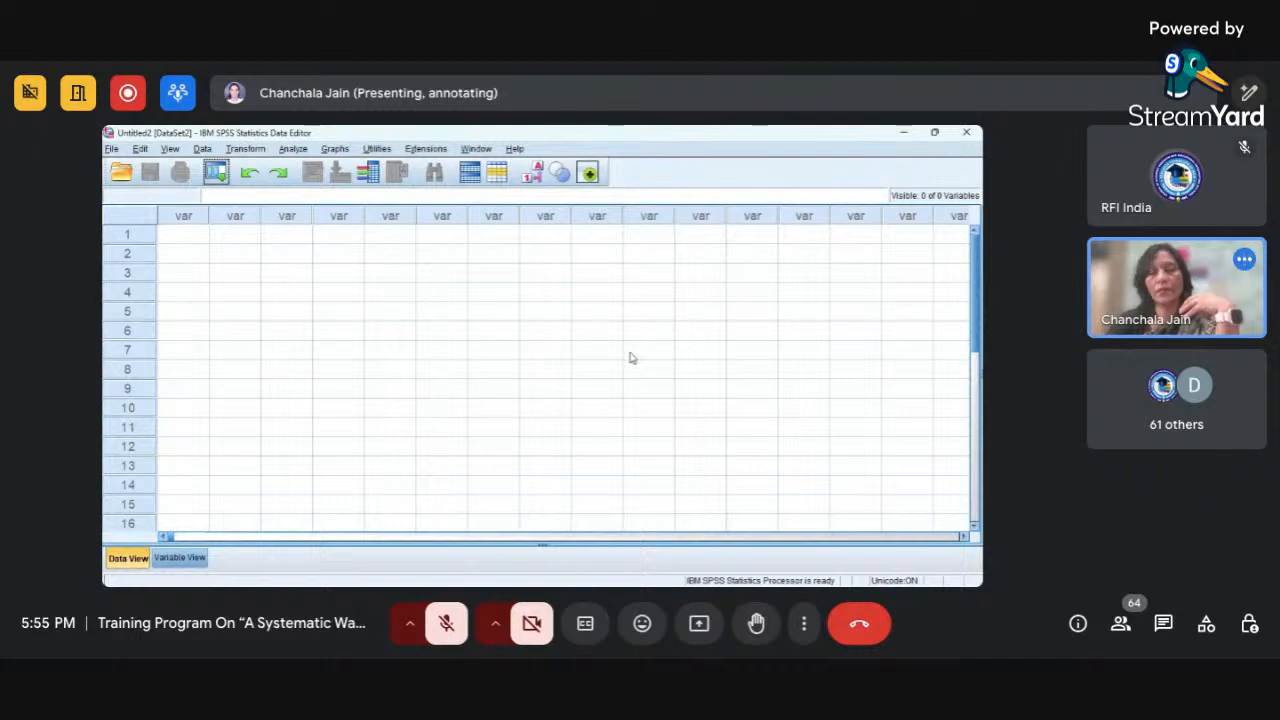
Switch the empty dataset to Variable View.
left_click(186, 560)
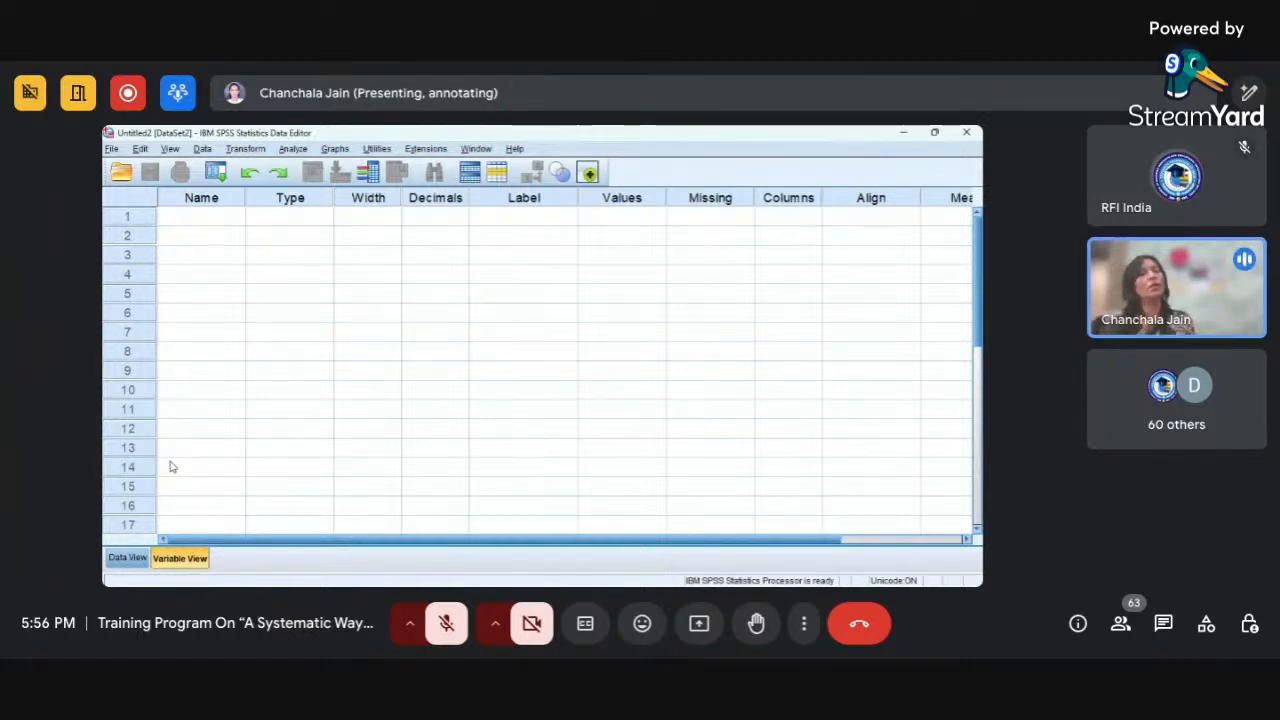
Try to name the first variable #Gender and dismiss the resulting message.
left_click(198, 222)
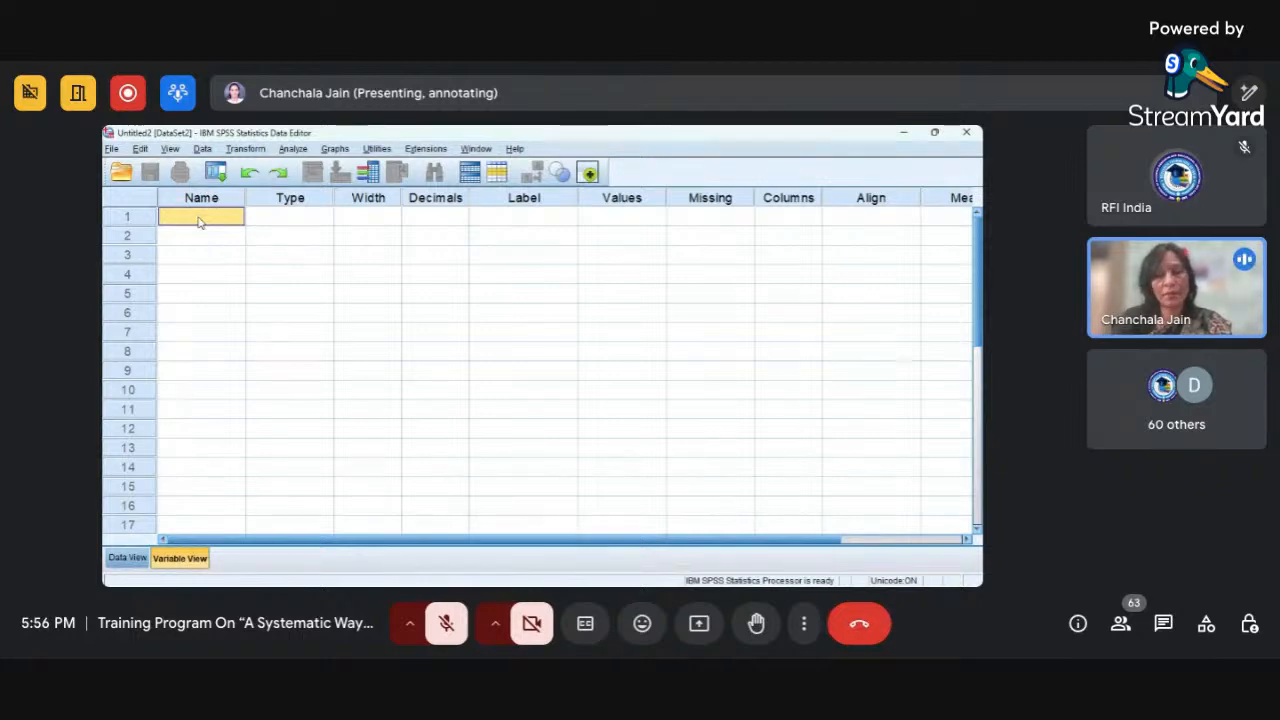
type("#")
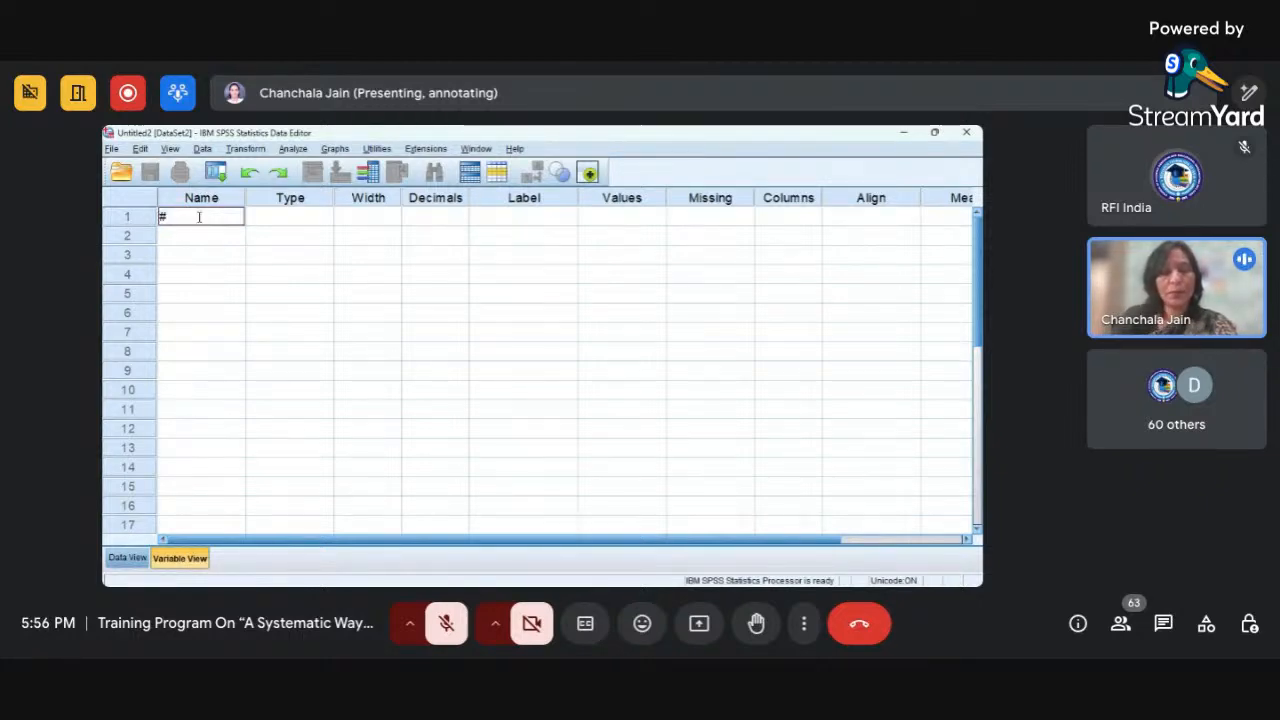
type("Gender")
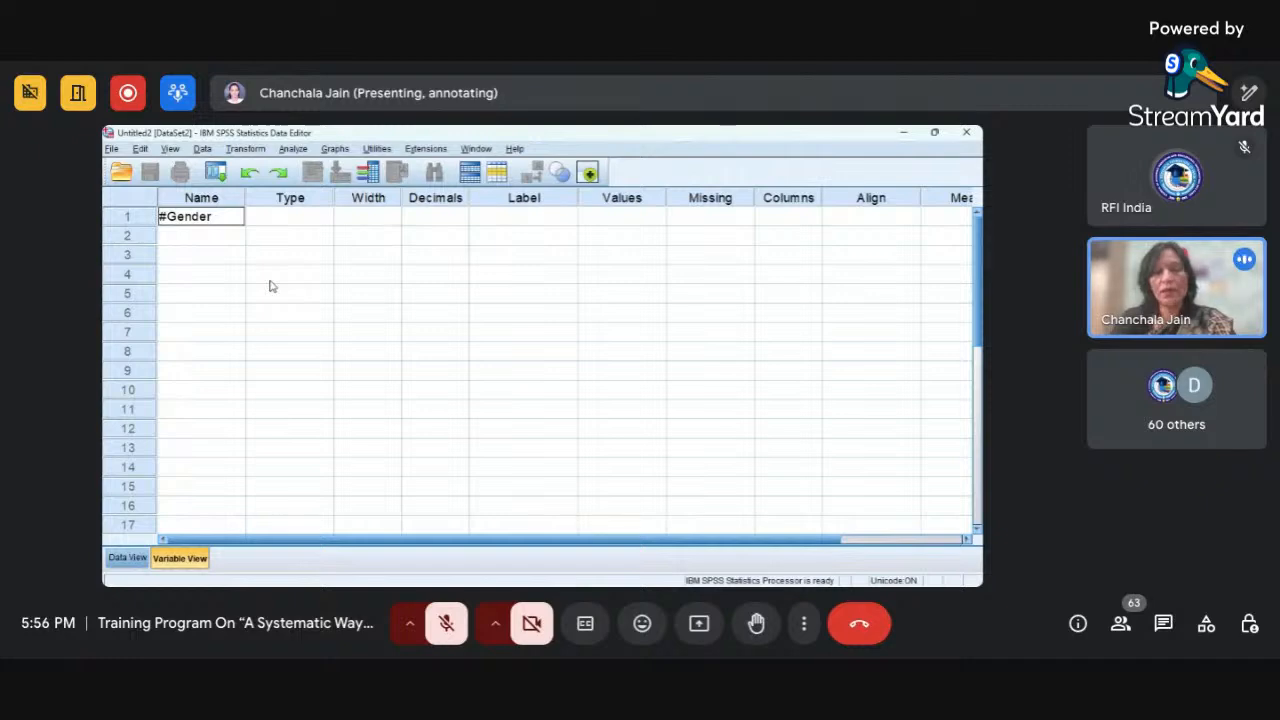
key("Return")
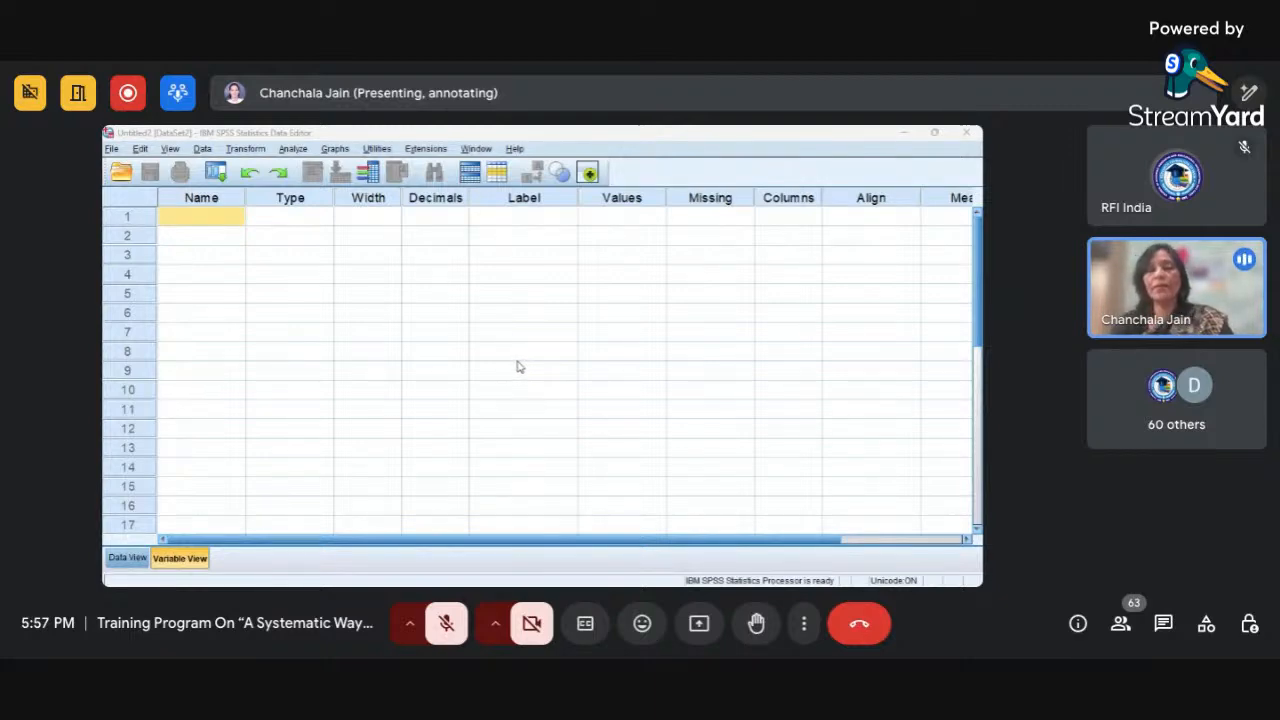
left_click(546, 376)
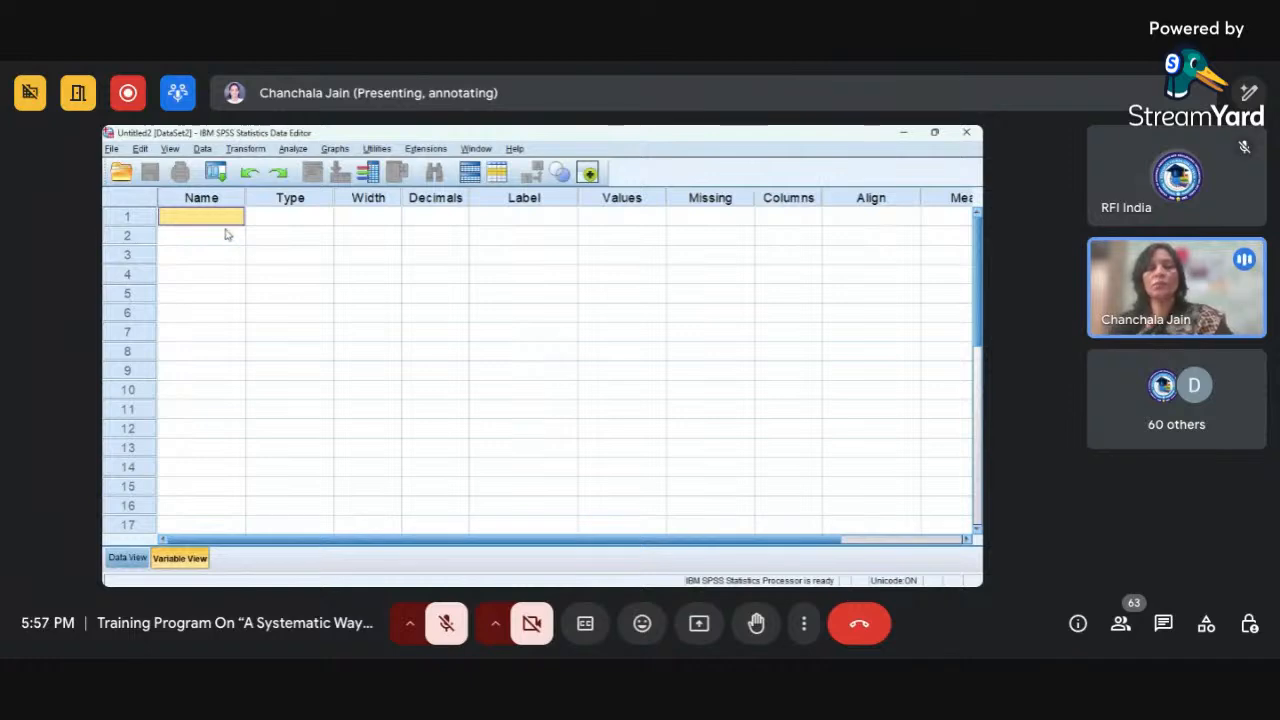
Try to name the first variable $Gender and dismiss the resulting message.
type("S")
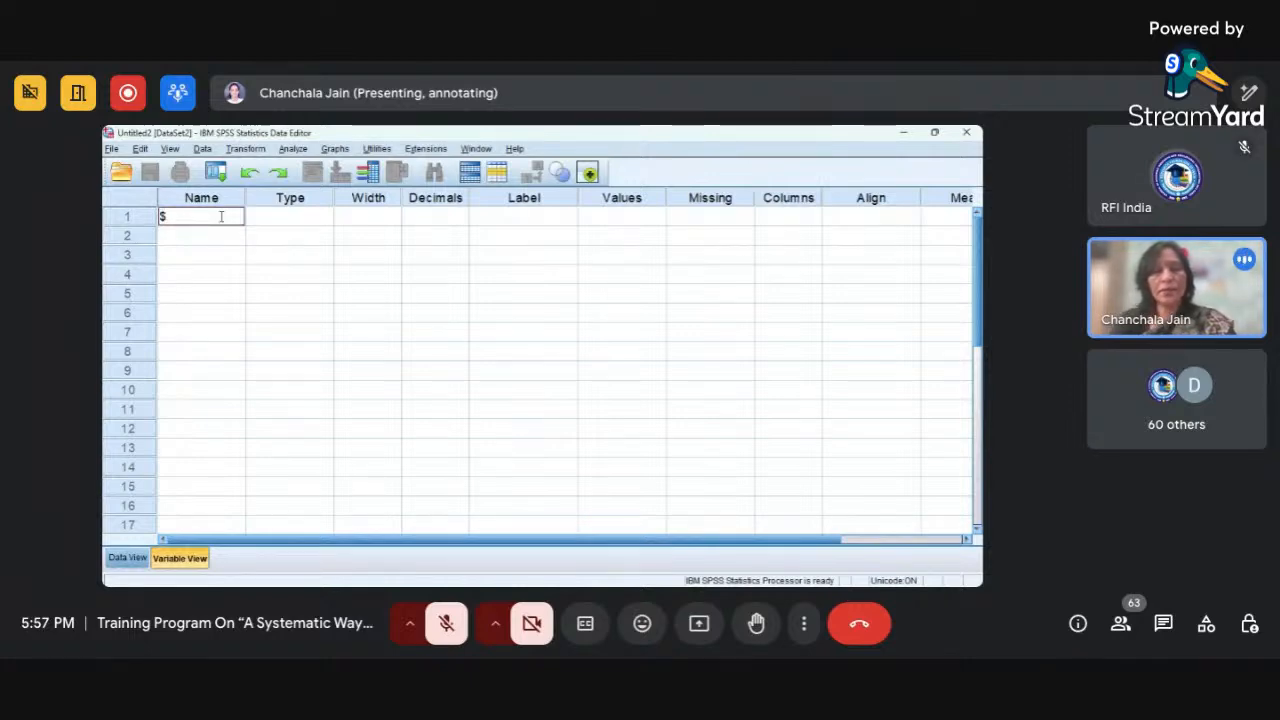
type("Gebder")
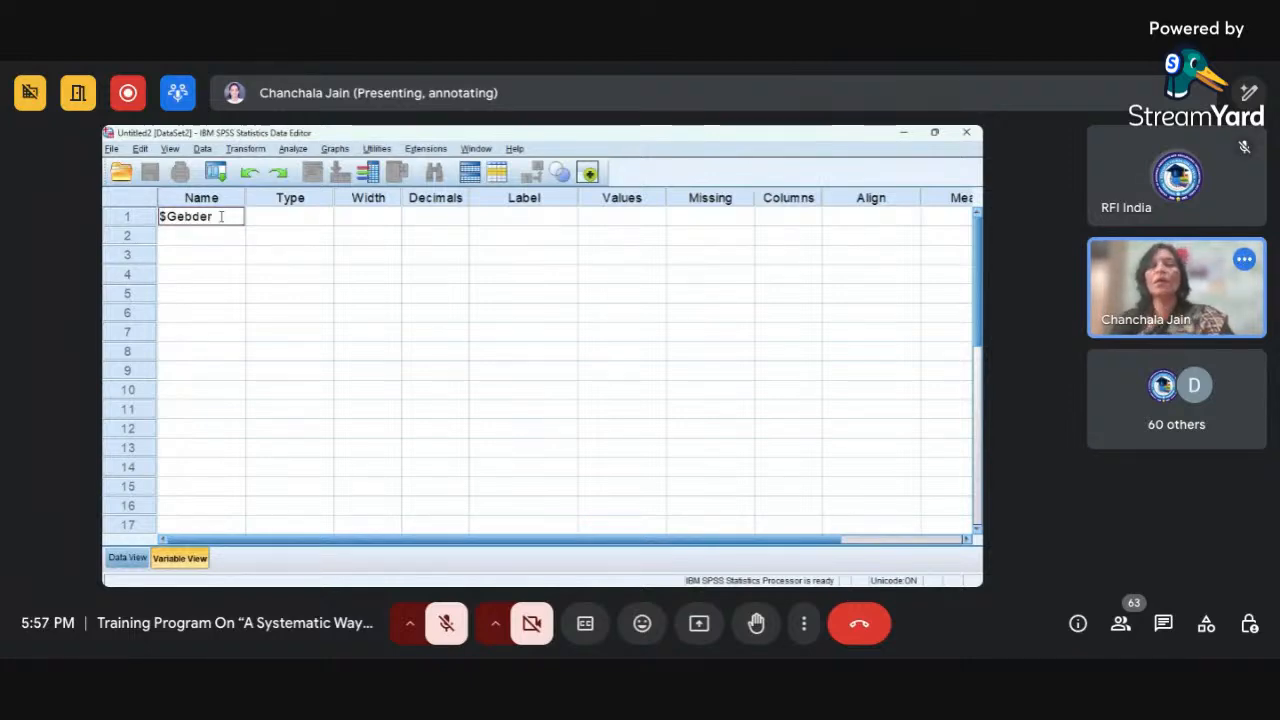
key("BackSpace")
key("BackSpace")
key("BackSpace")
key("BackSpace")
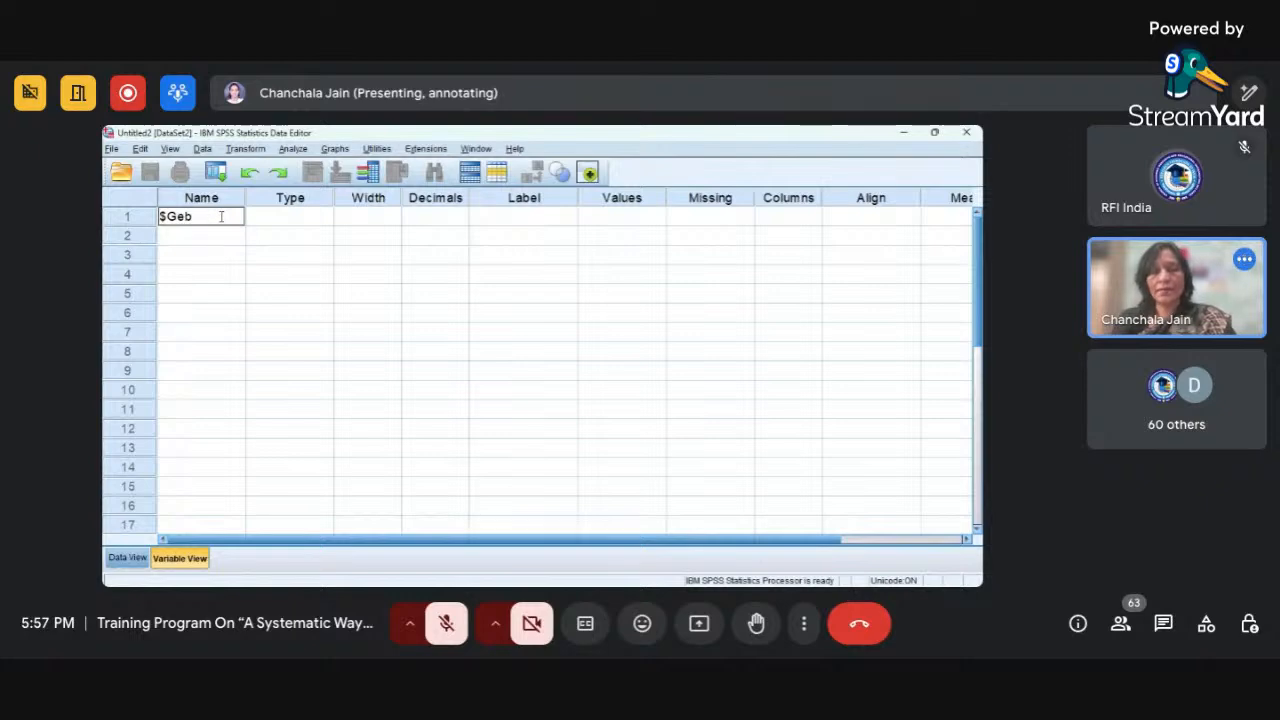
key("BackSpace")
type("nder")
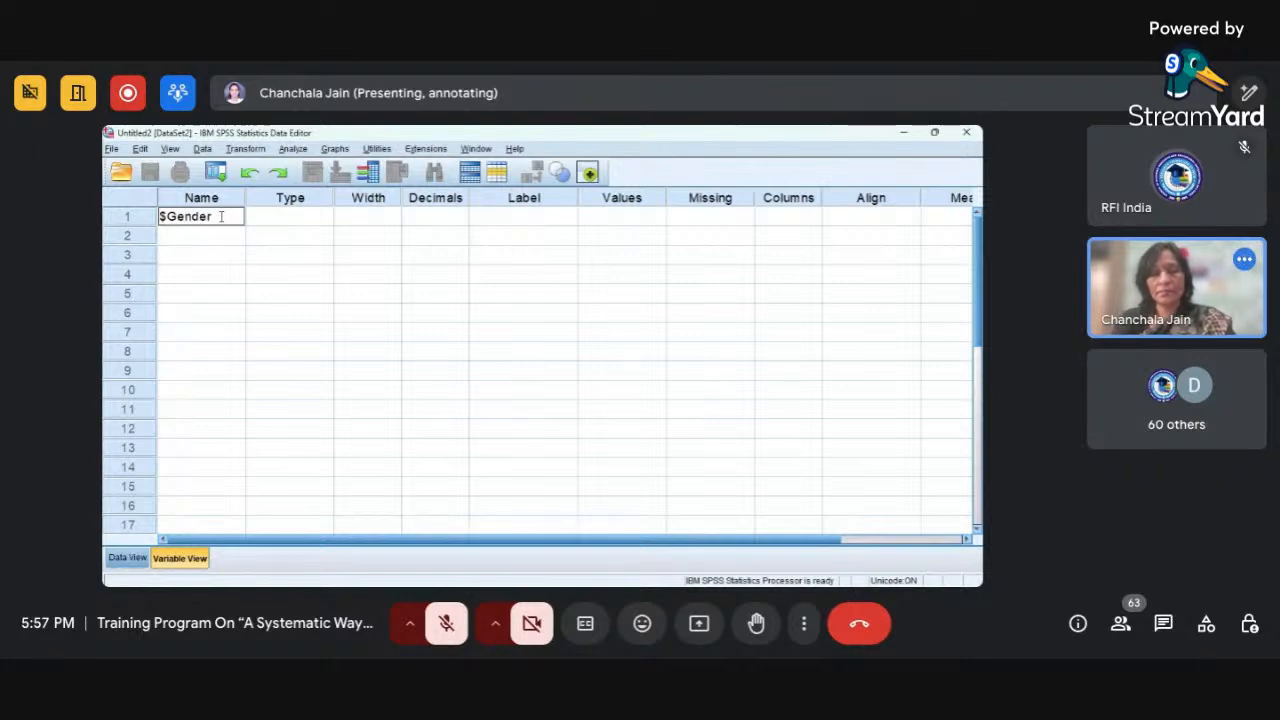
key("Return")
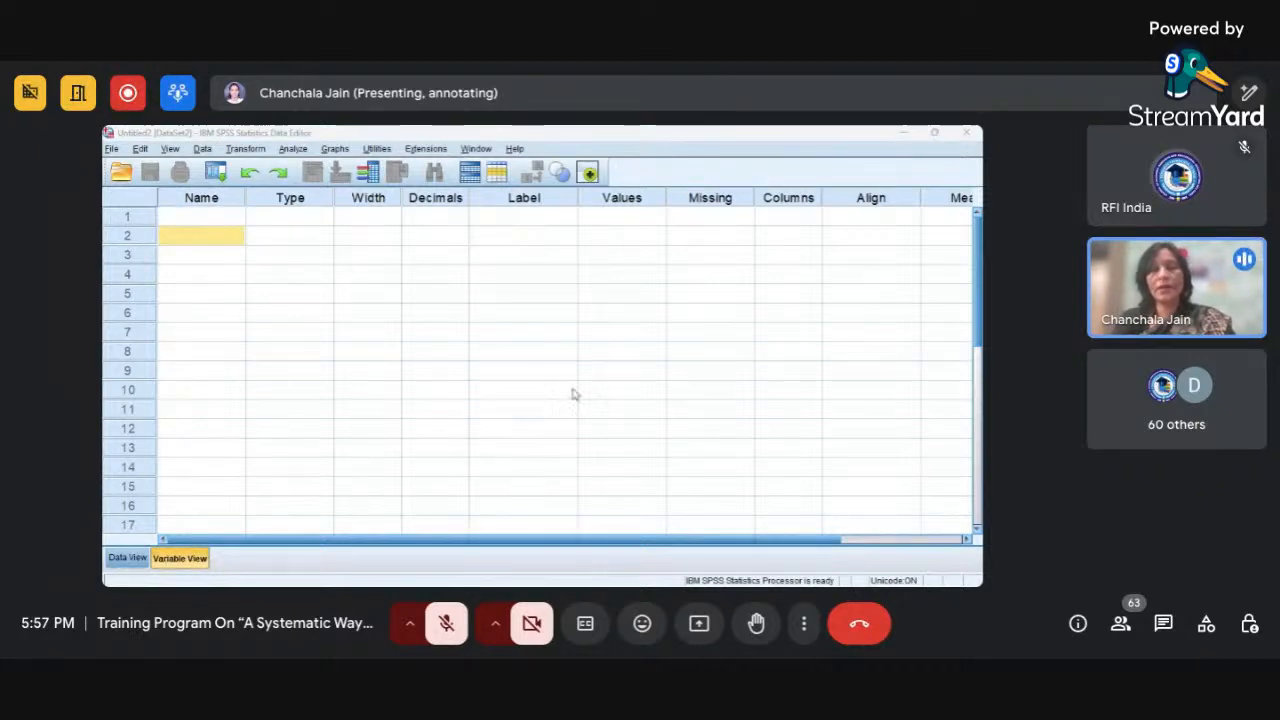
left_click(543, 387)
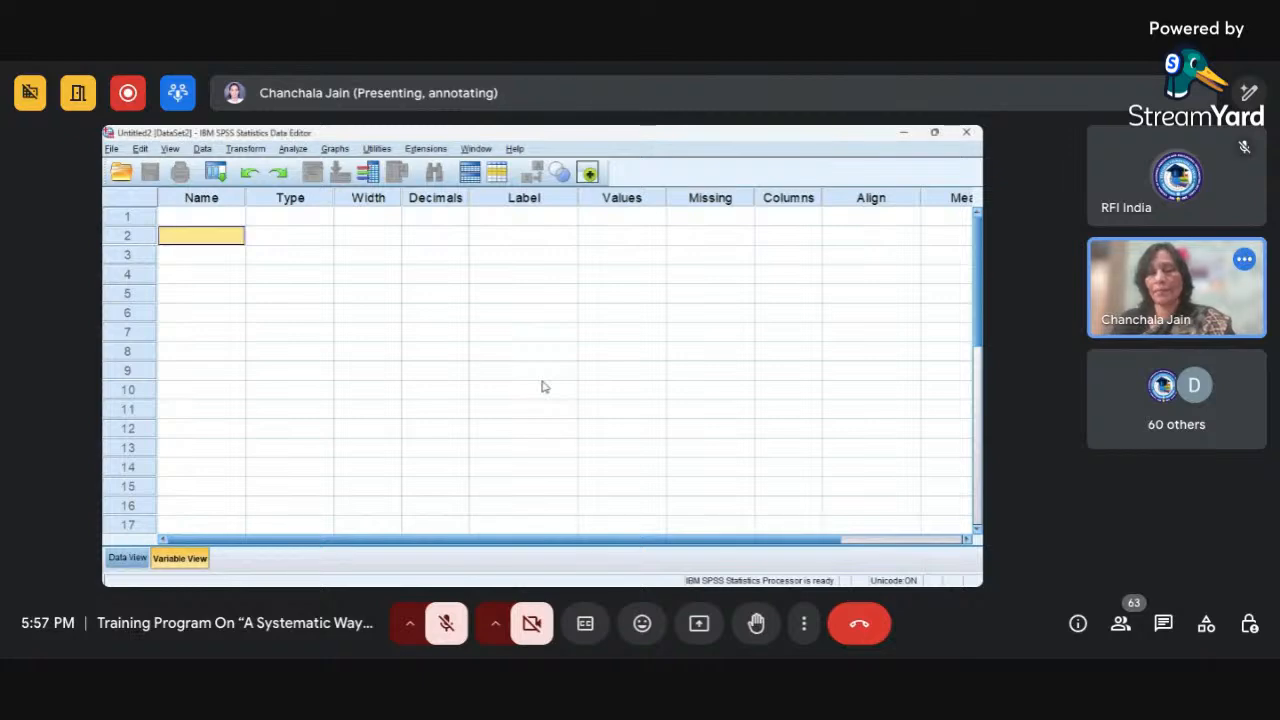
Try to name the first variable Gender with a leading & character and dismiss the resulting message.
left_click(213, 219)
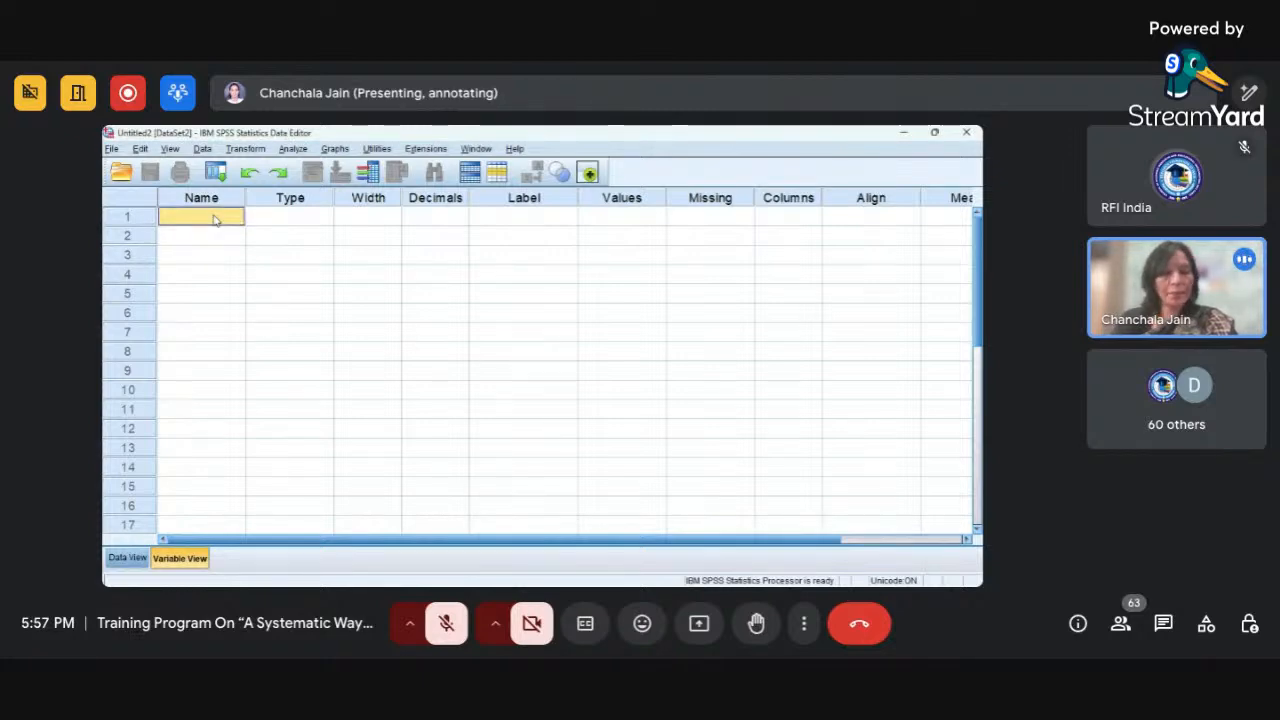
type("&Gende")
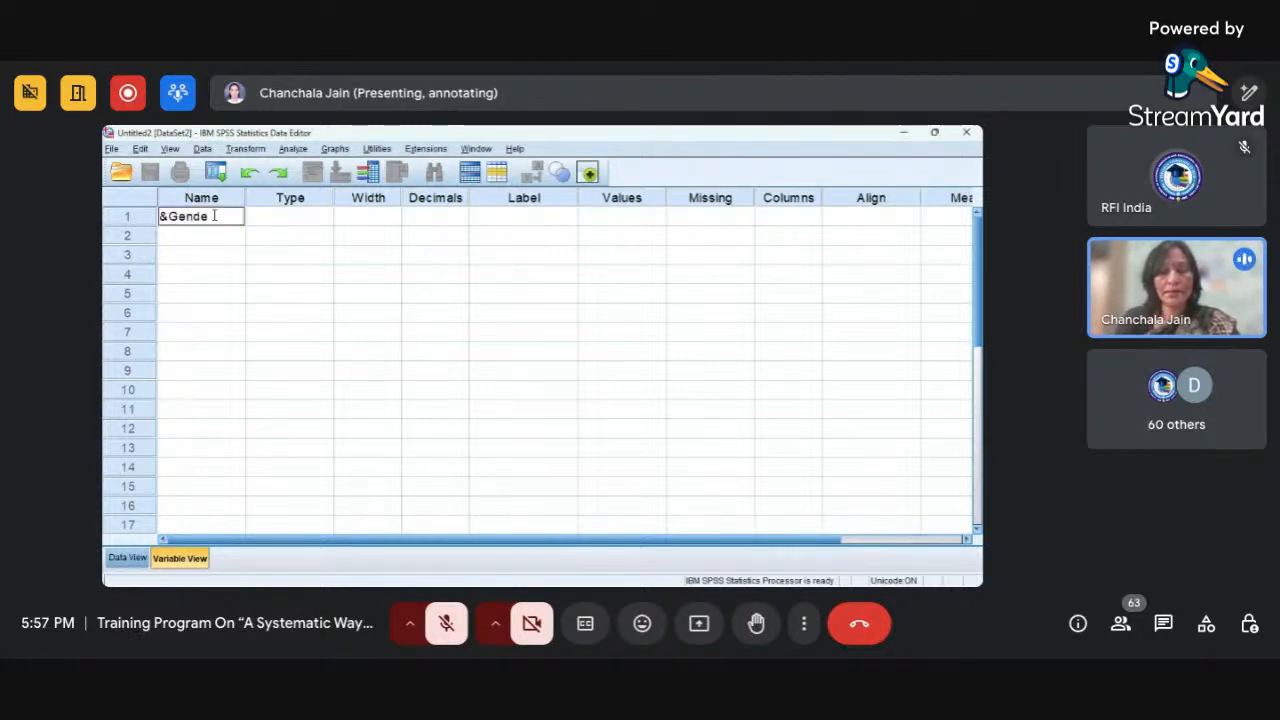
key("Return")
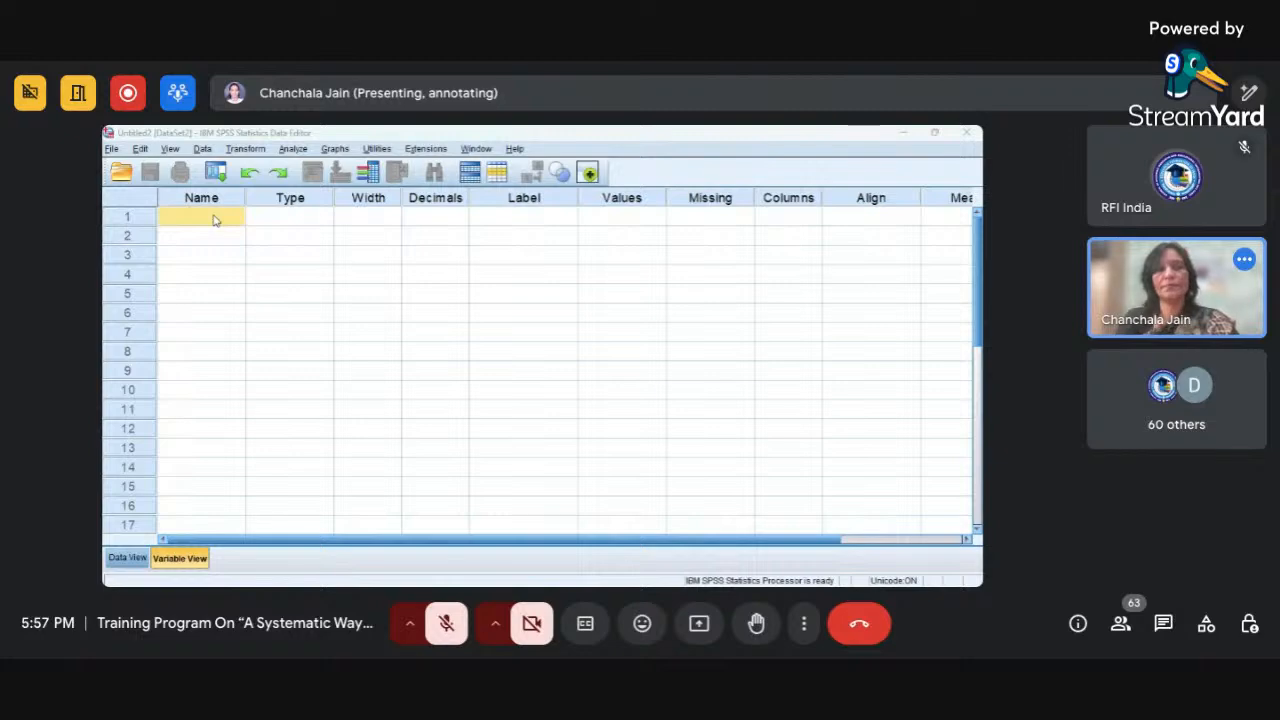
left_click(548, 384)
Try to name the first variable 1Gender and dismiss the resulting message.
type("1")
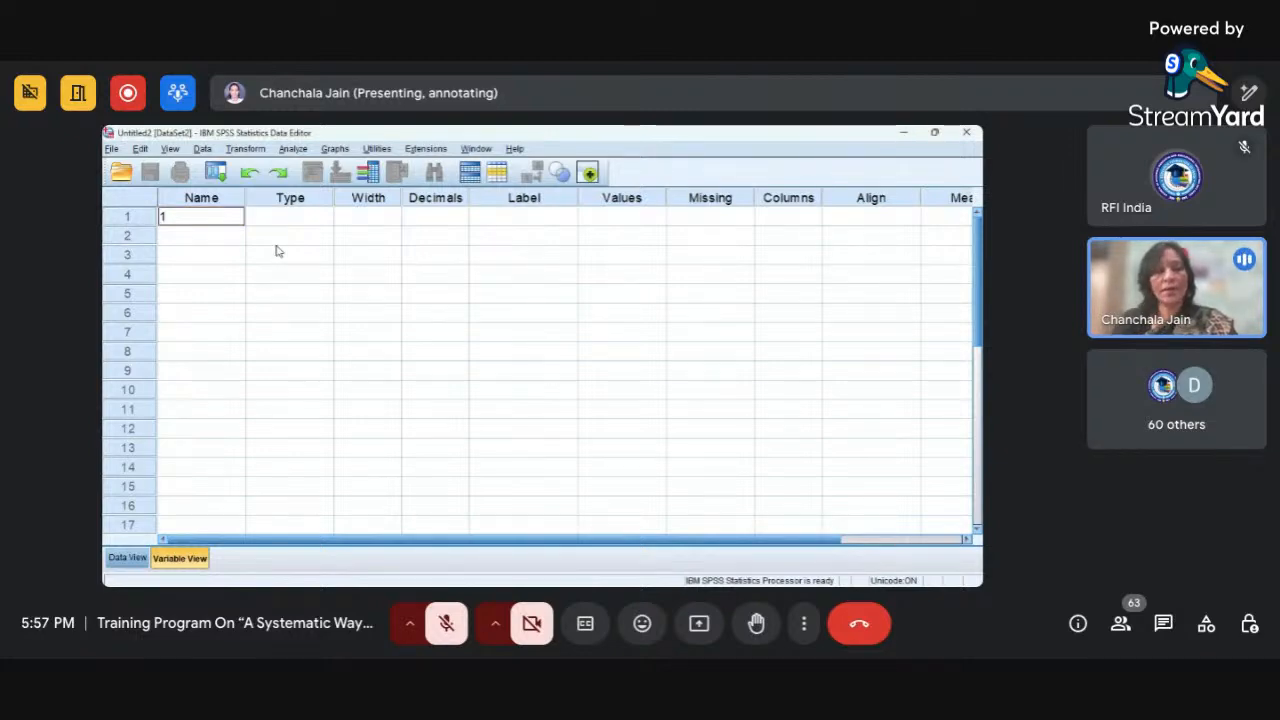
type("G")
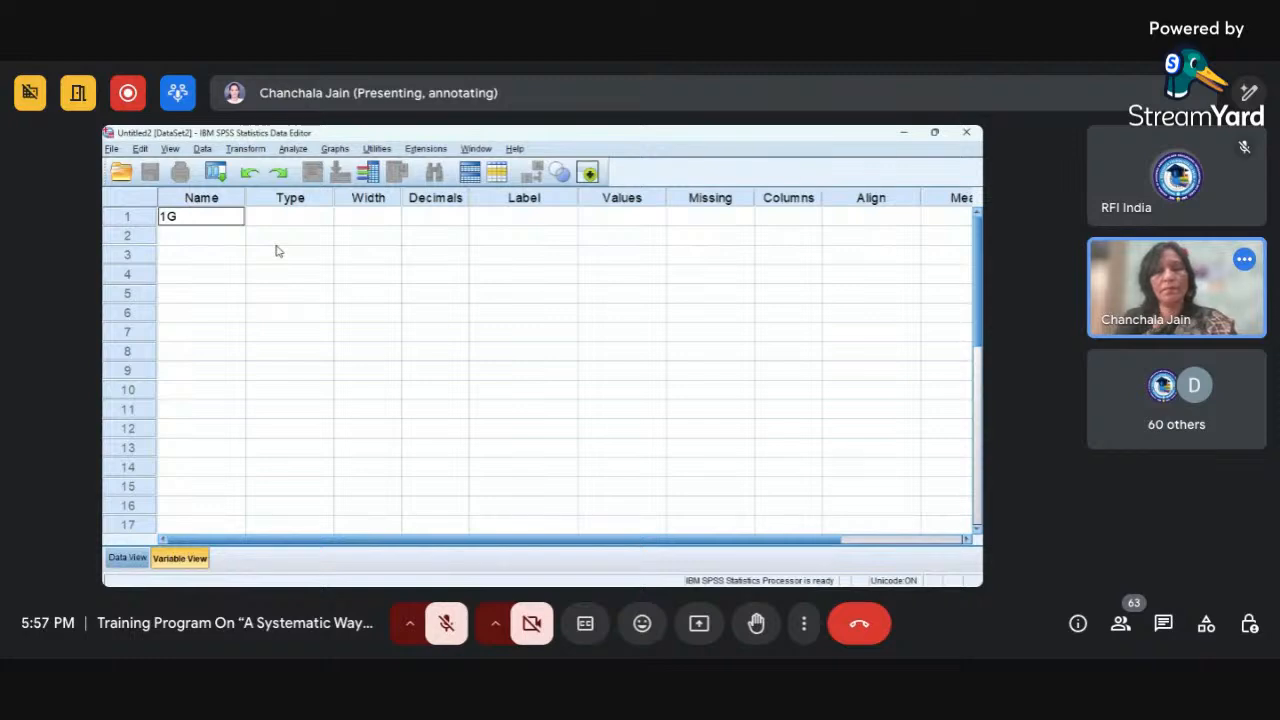
type("ender")
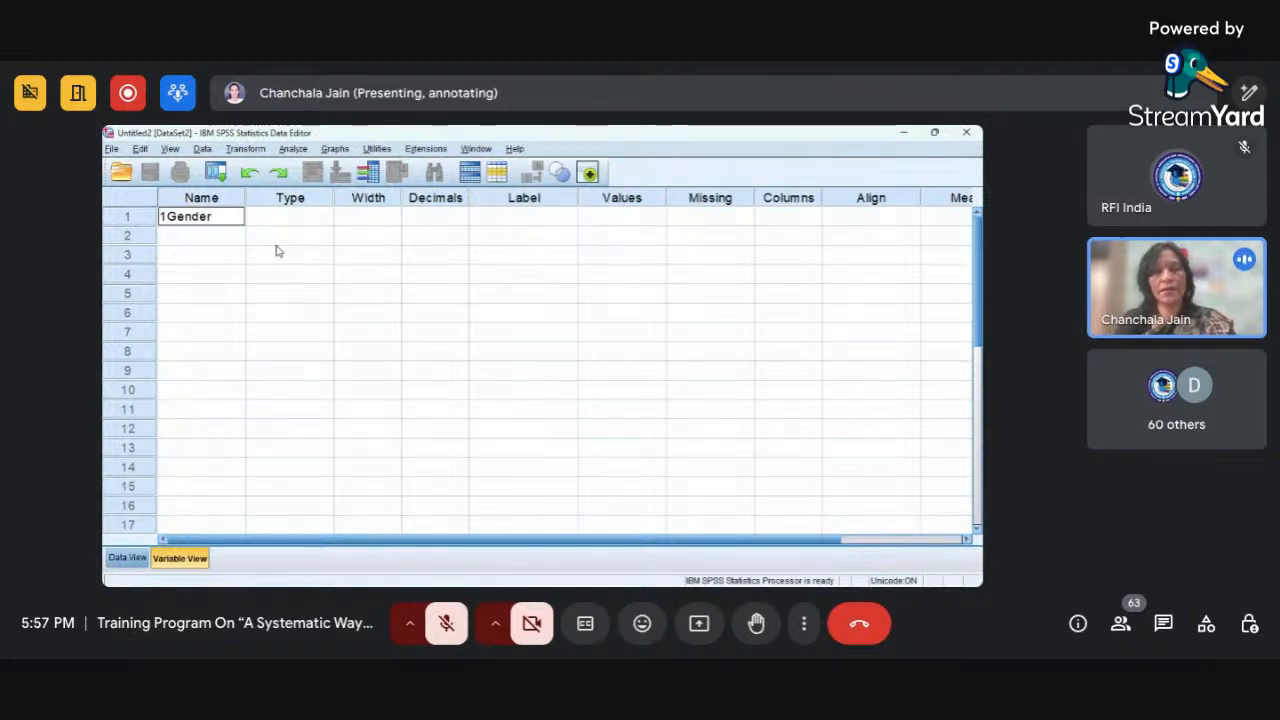
key("Return")
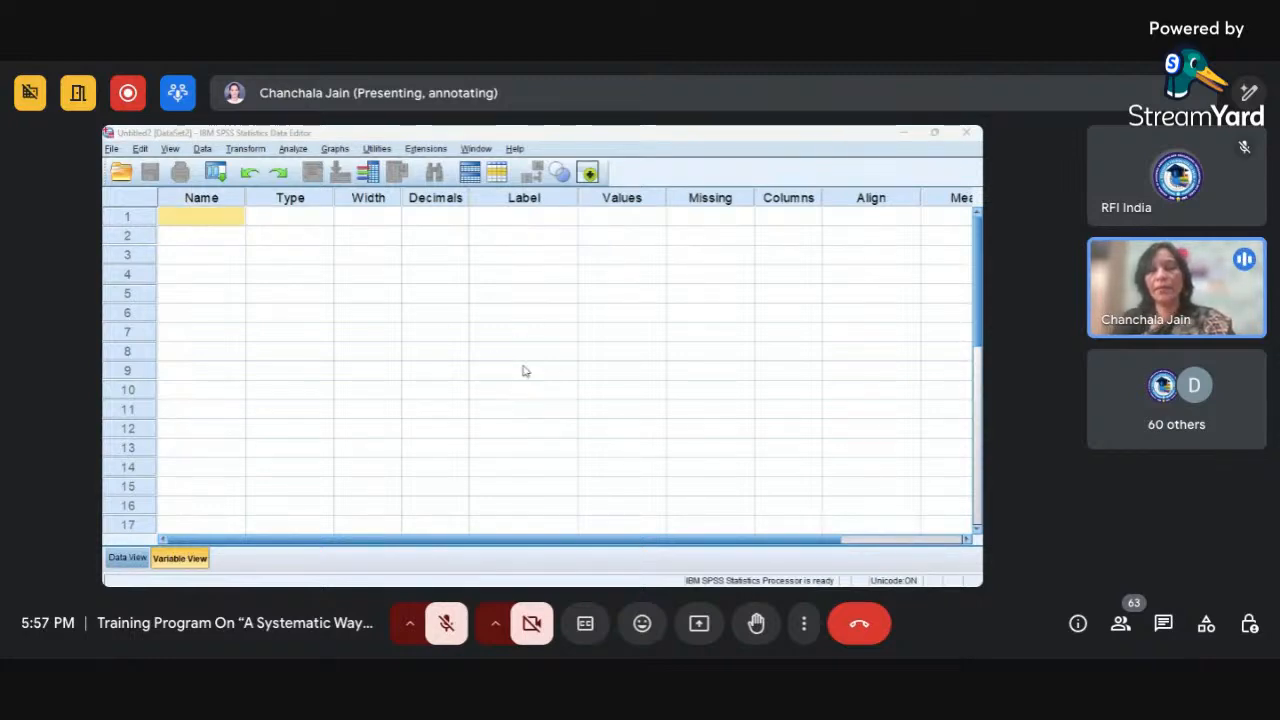
left_click(551, 392)
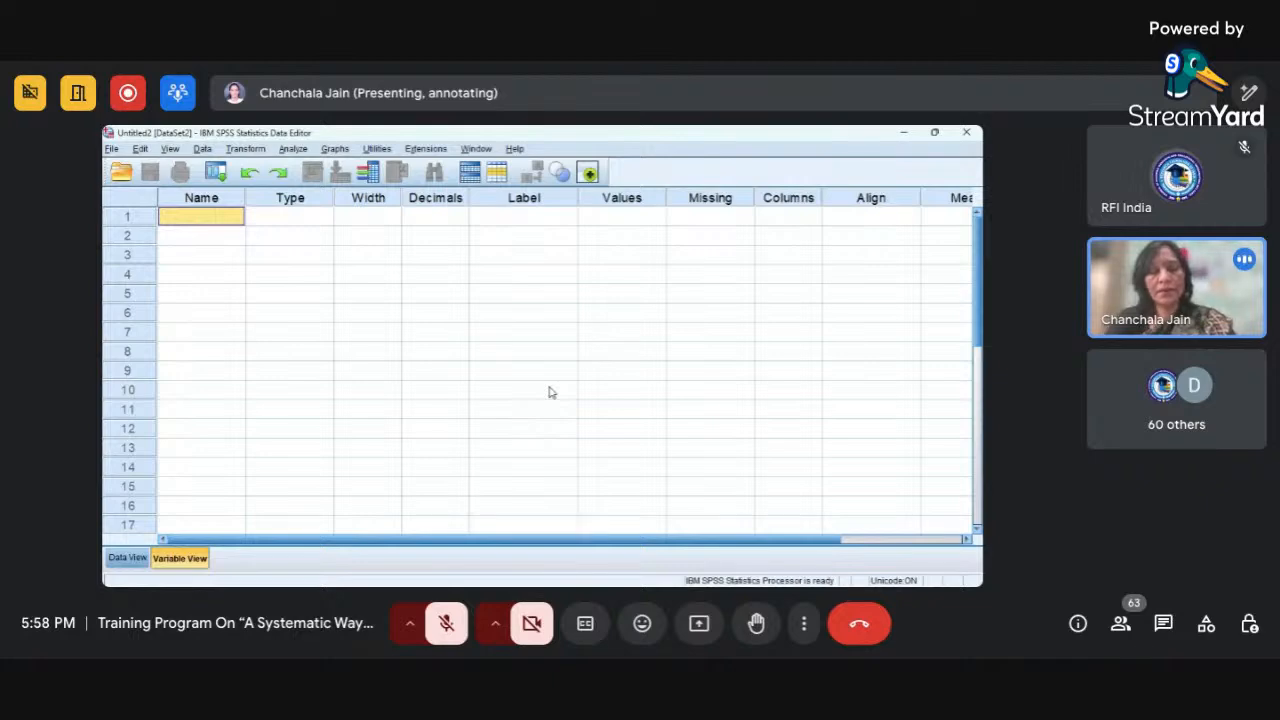
type("@G")
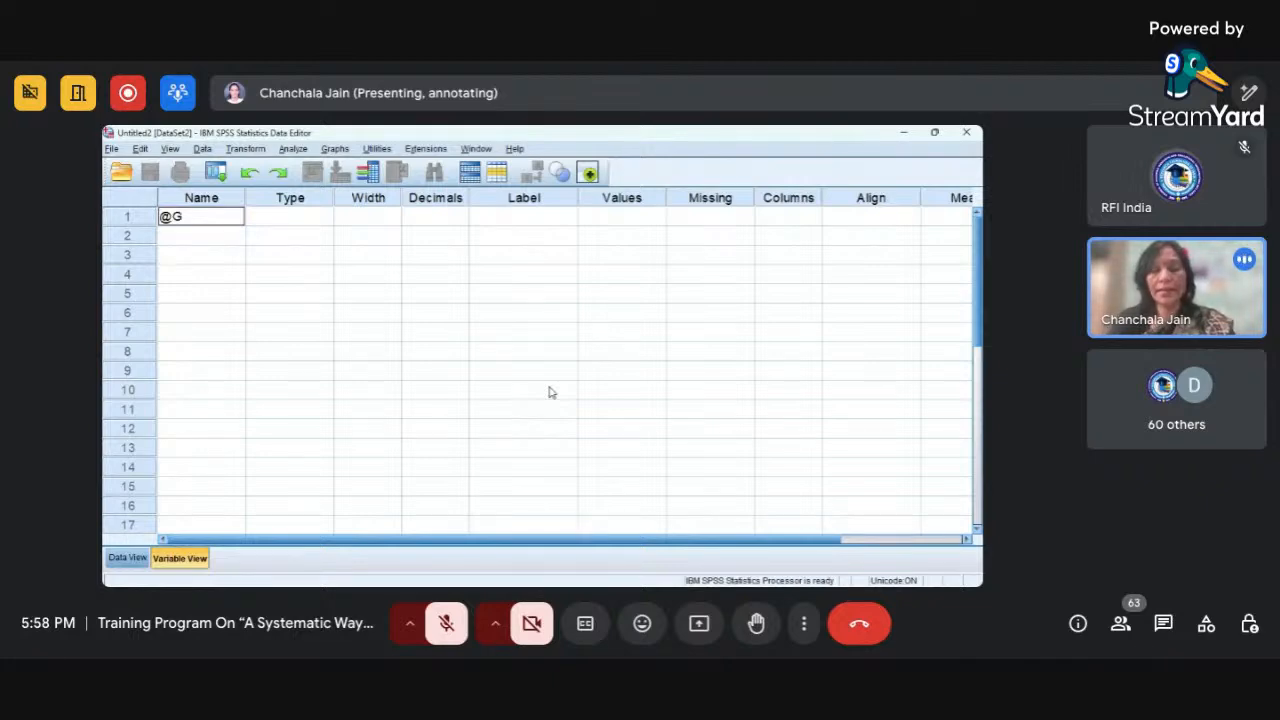
type("ender")
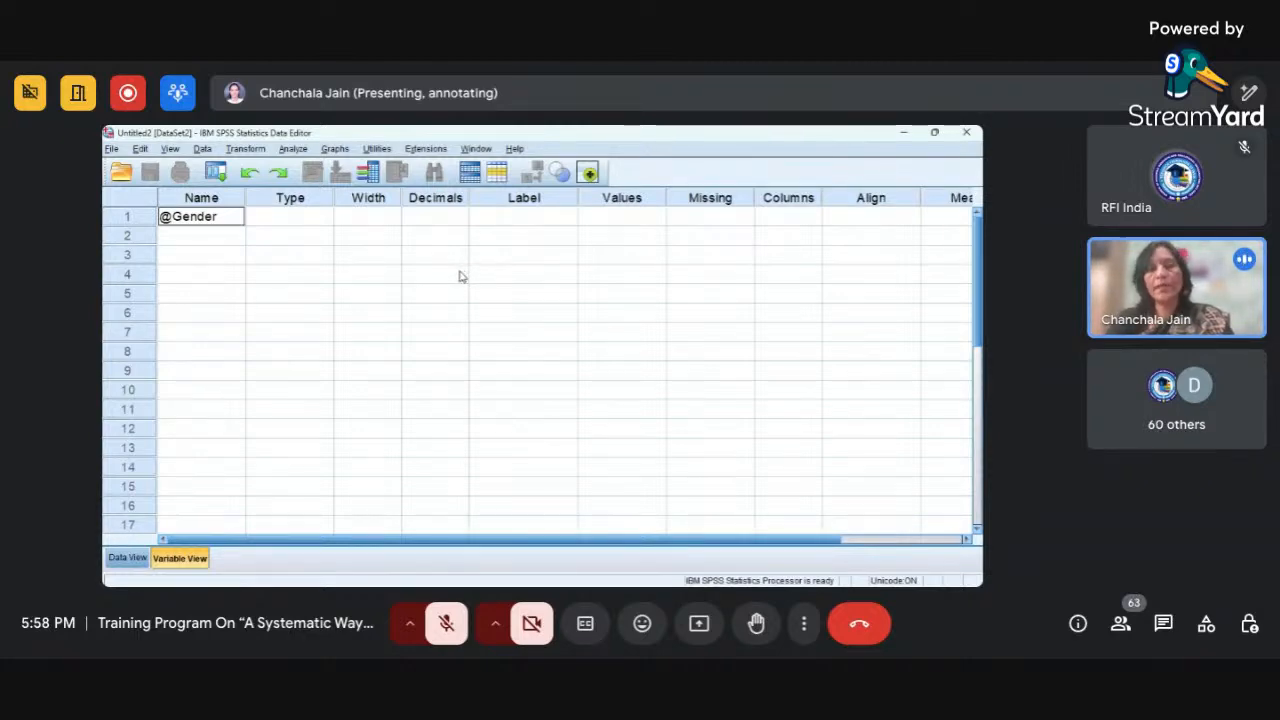
key("Tab")
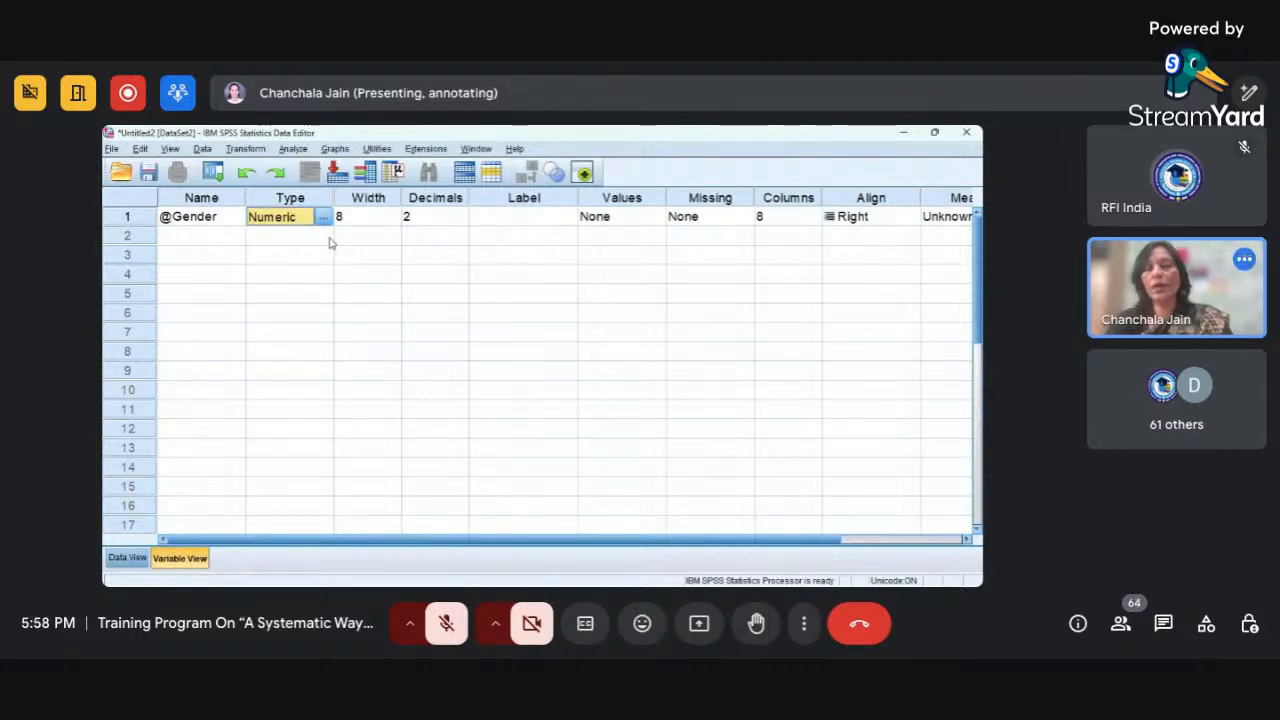
Remove the leading @ from the first variable's name, making it Gender.
left_click(175, 216)
key("BackSpace")
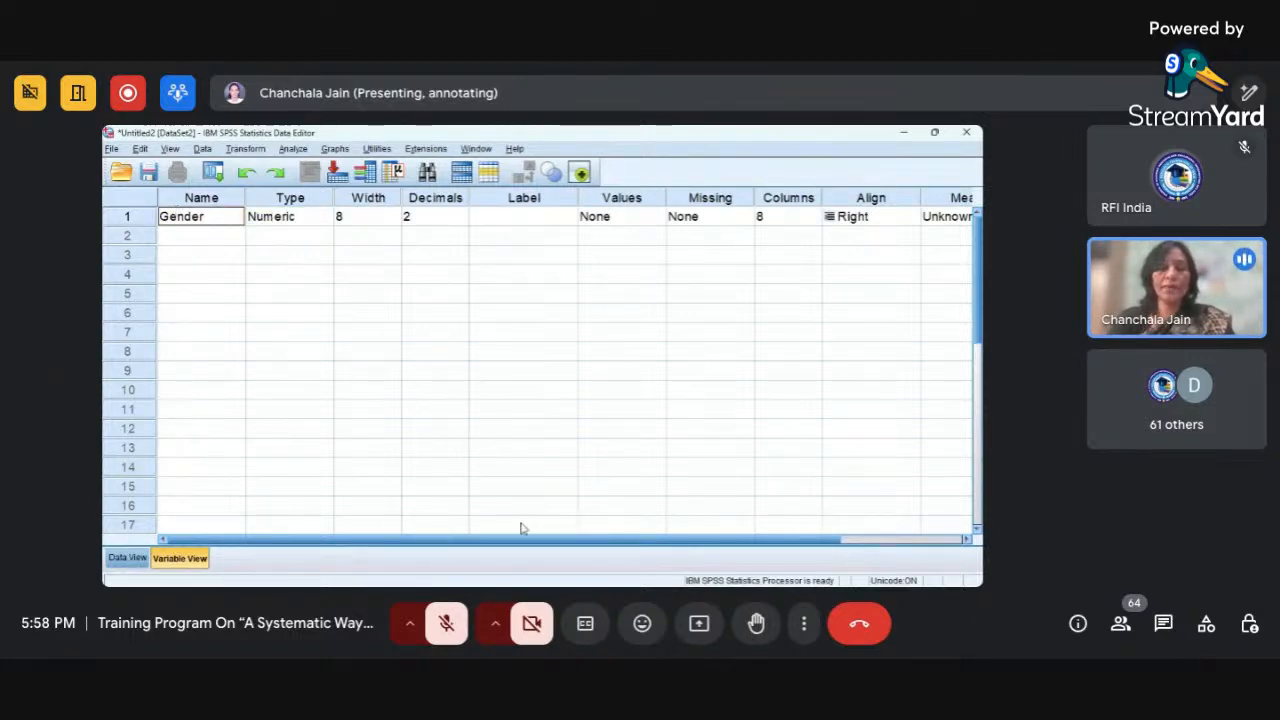
key("Tab")
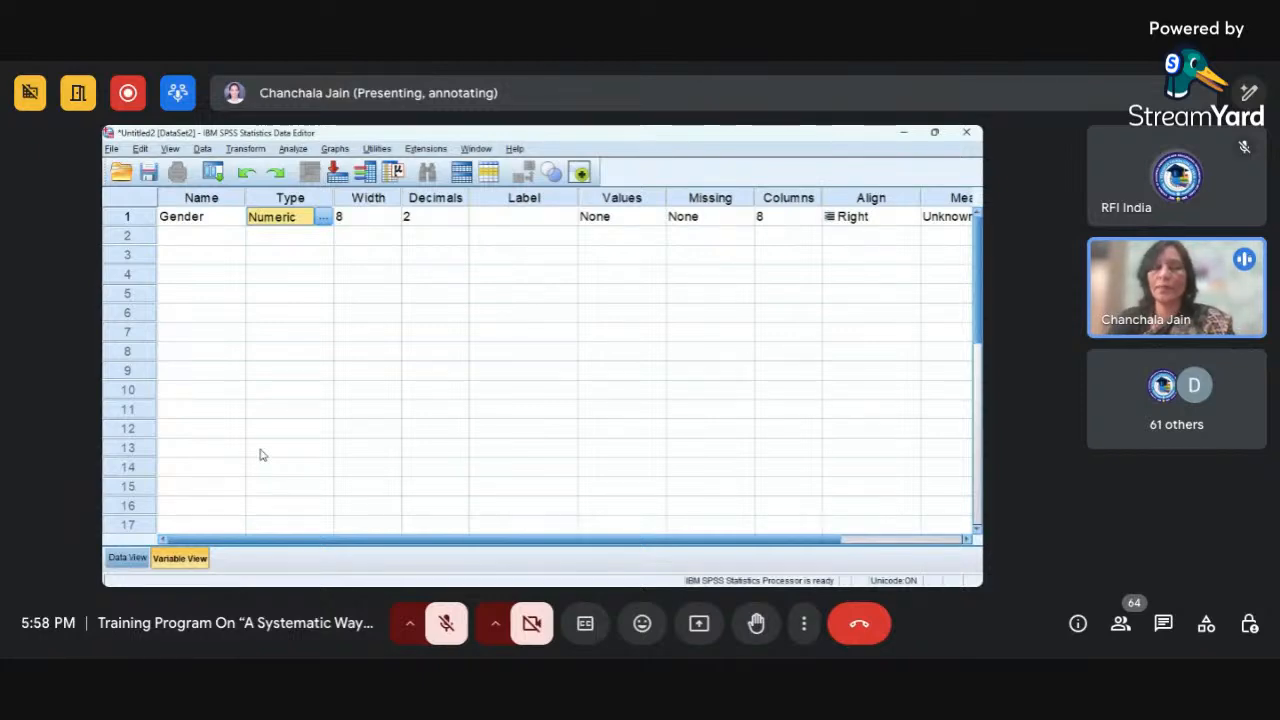
left_click(222, 241)
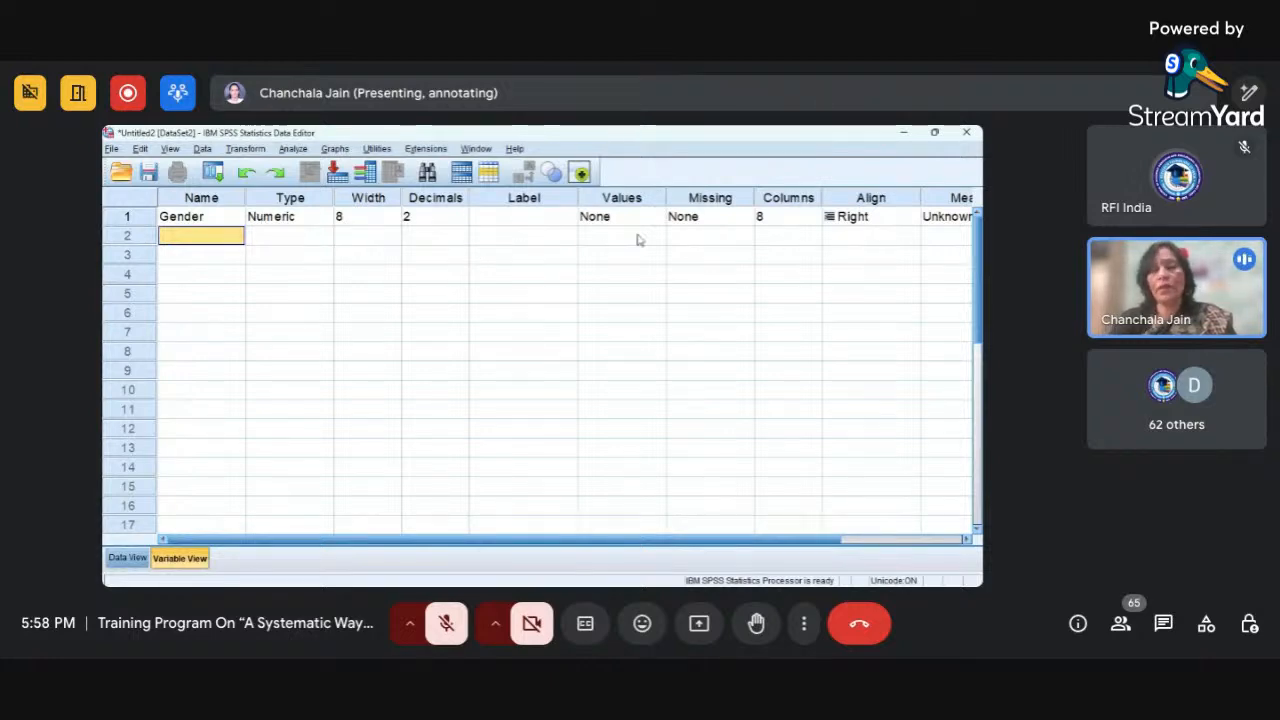
key("alt+Tab")
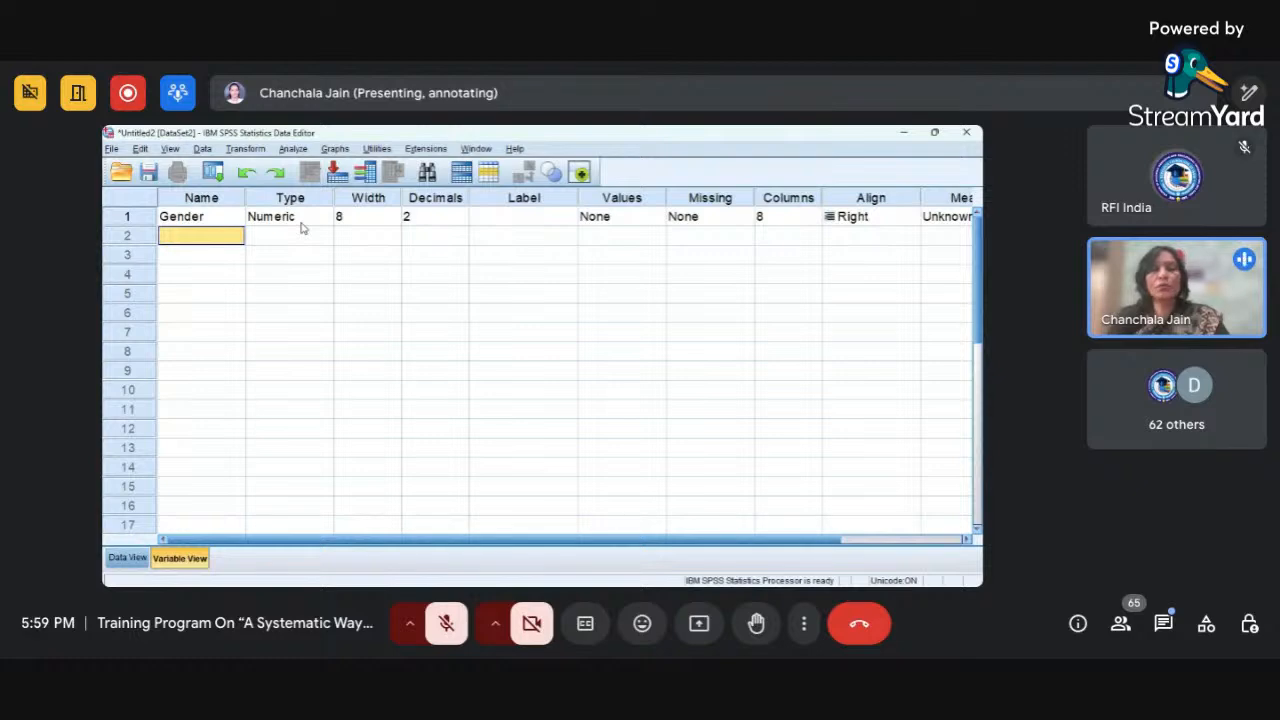
Change the Gender variable's type to String and confirm the setting.
left_click(290, 217)
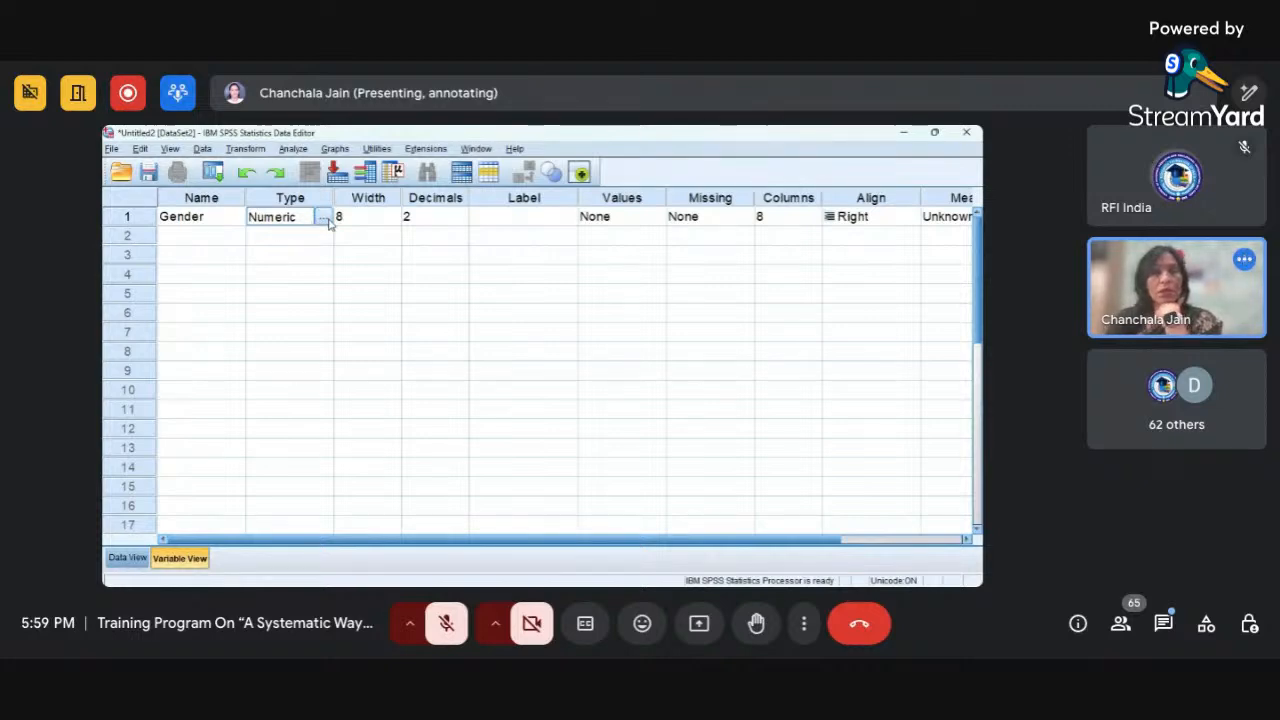
left_click(323, 218)
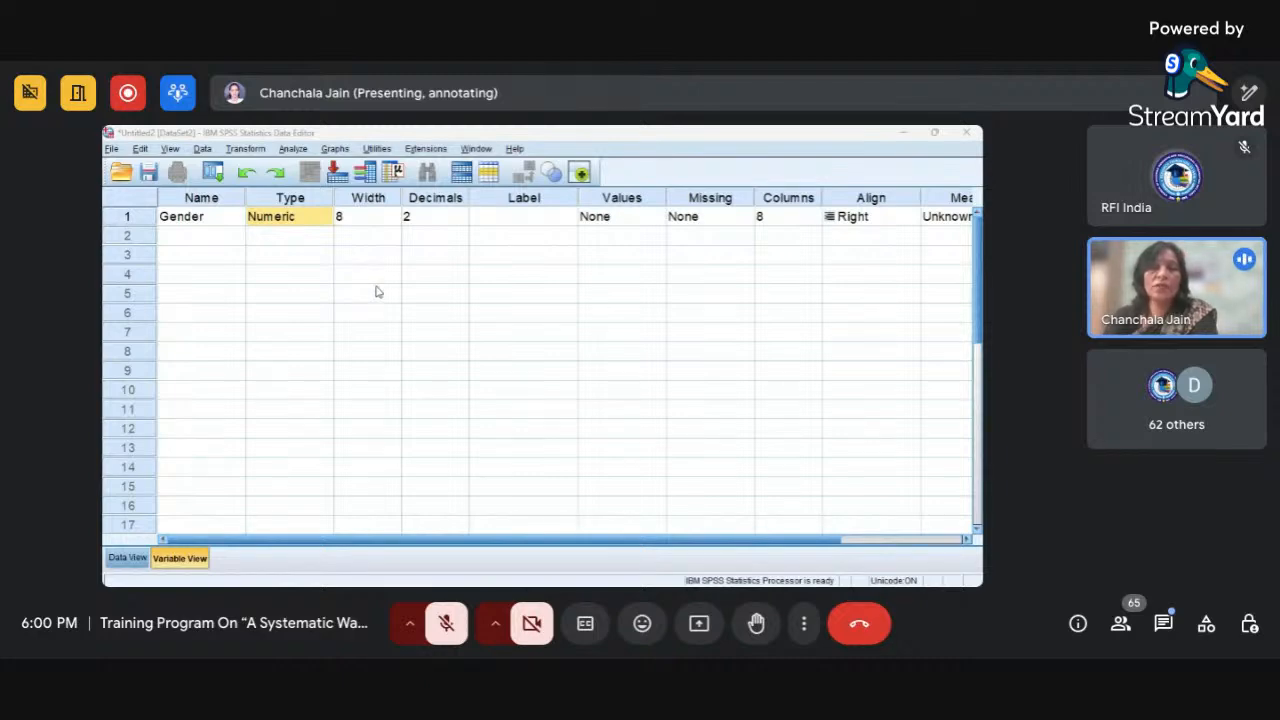
left_click(492, 363)
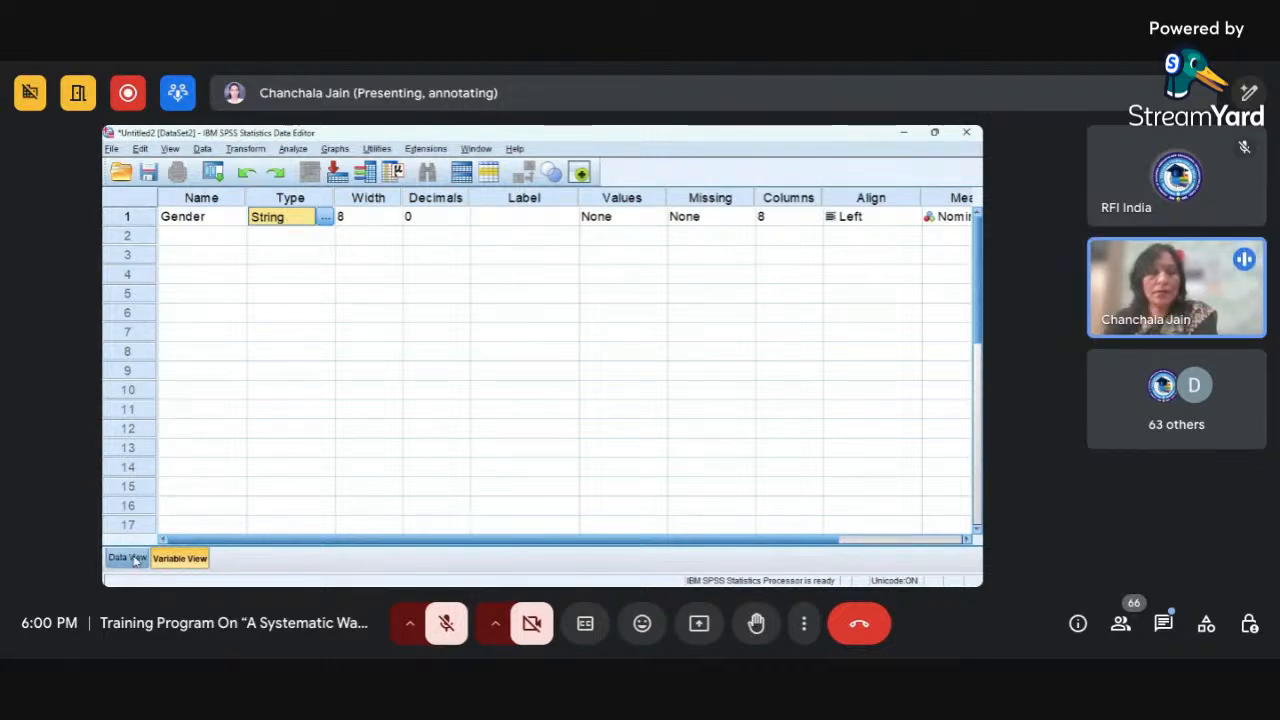
Add a second variable named Age in the row below Gender.
left_click(218, 237)
type("Age")
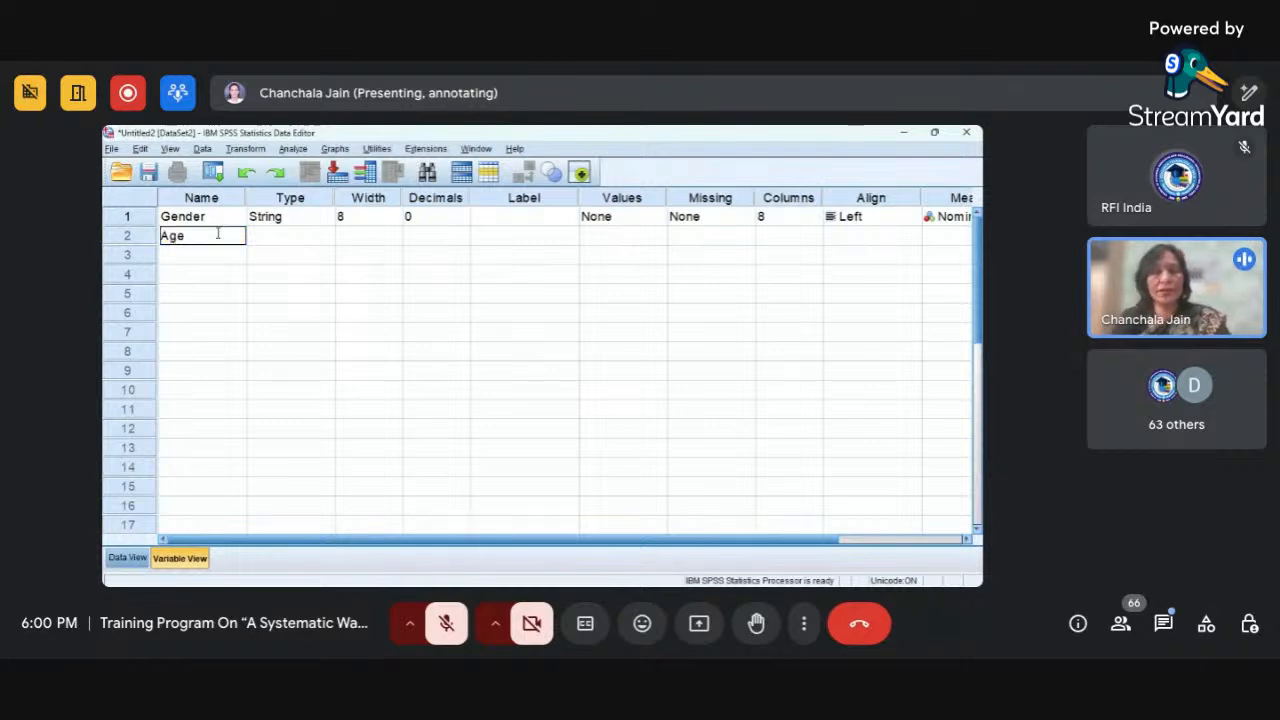
key("Tab")
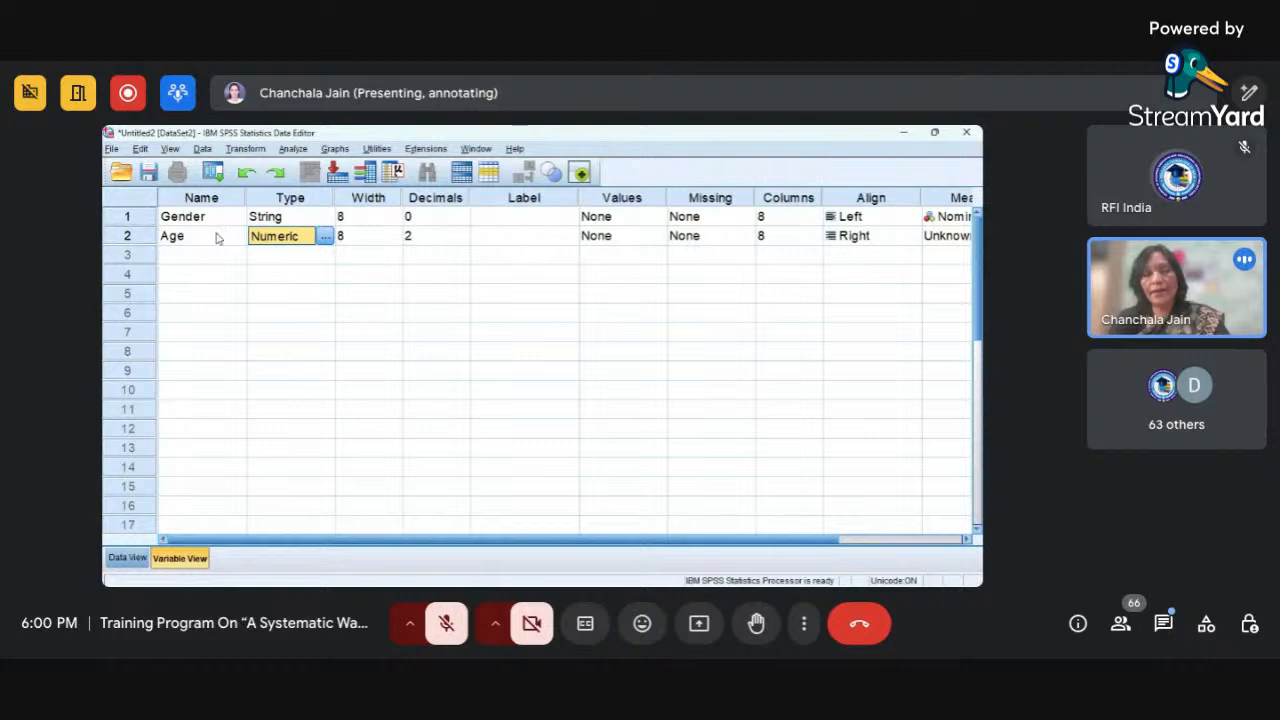
In Data View, enter Male and Female as the Gender values of the first two cases.
left_click(130, 560)
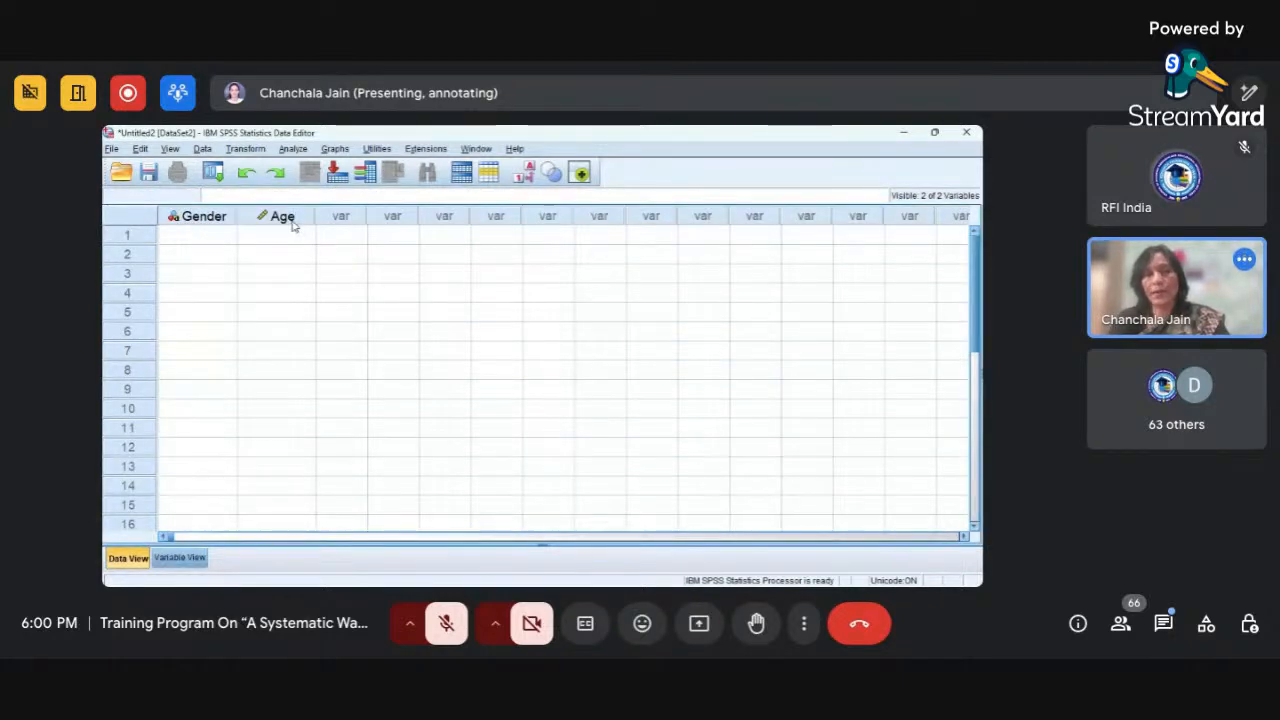
left_click(230, 243)
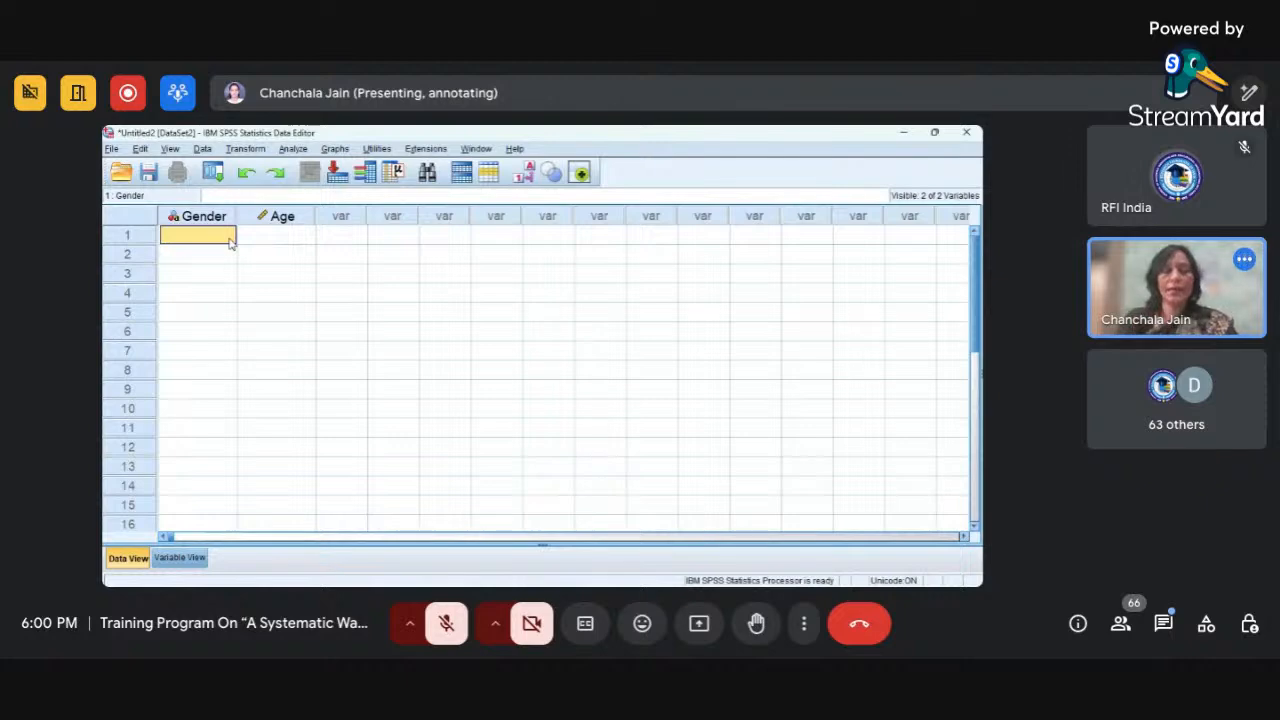
type("Male")
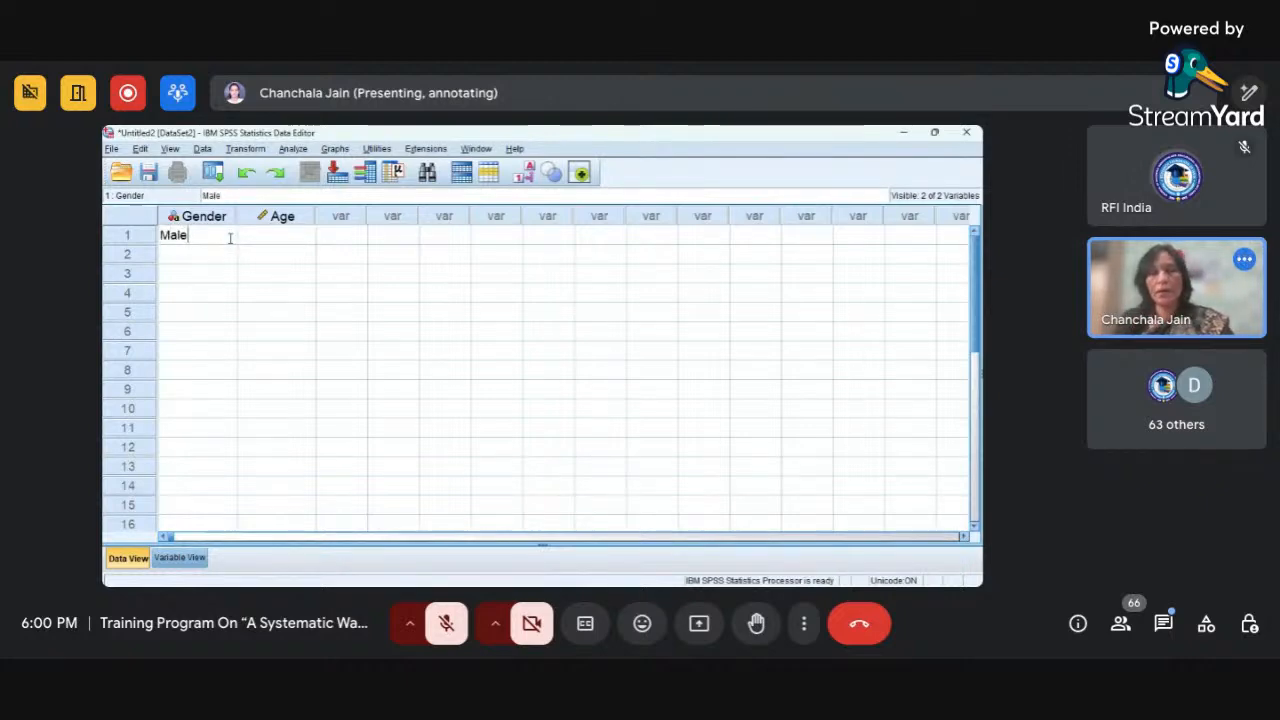
key("Return")
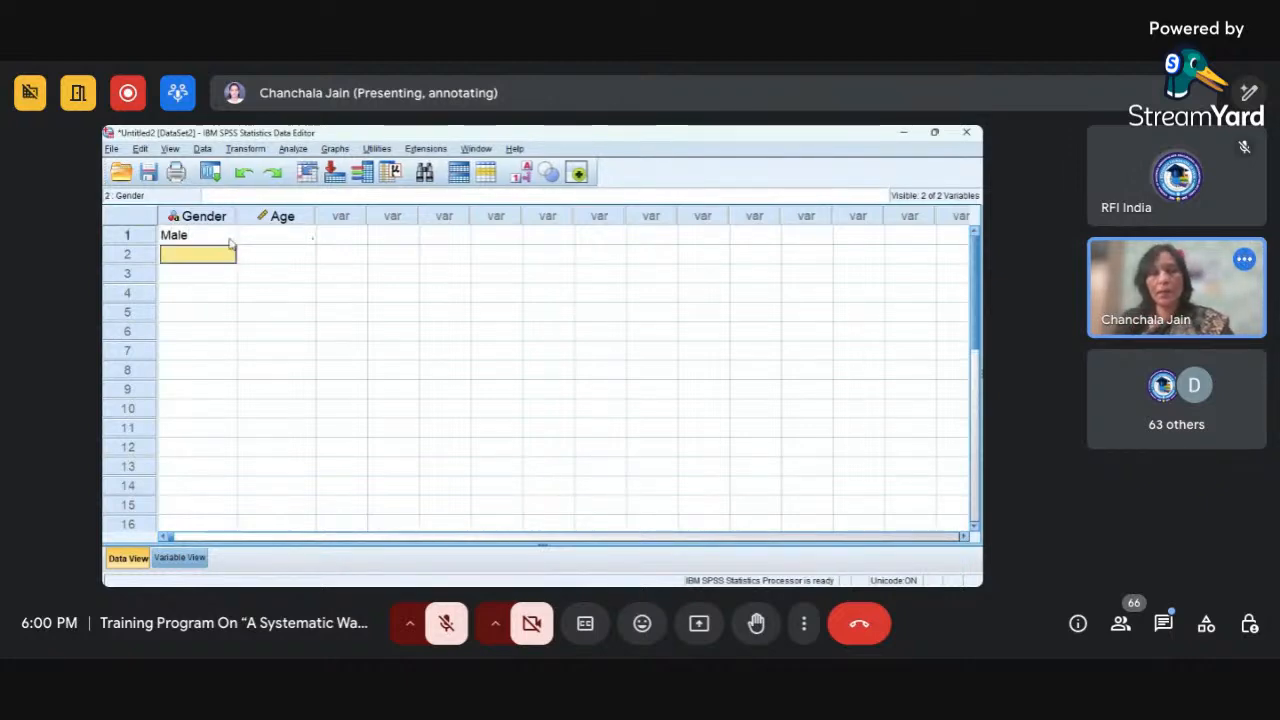
type("Femlae")
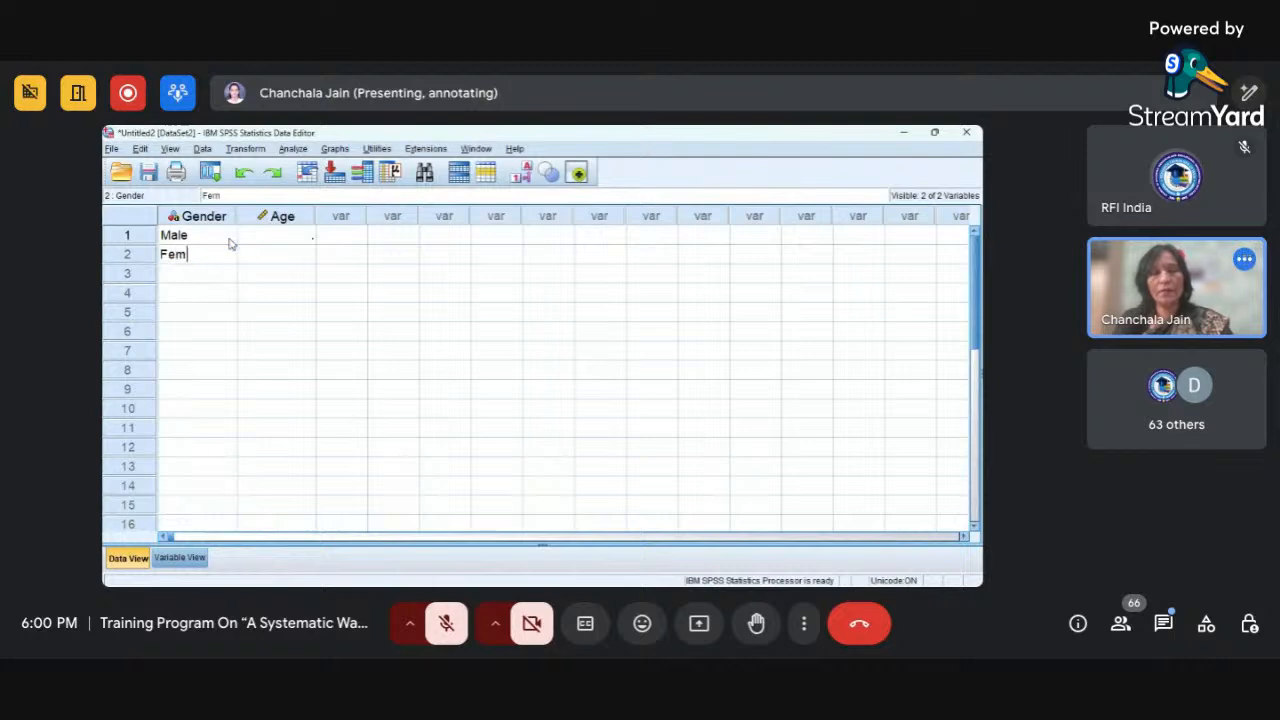
key("BackSpace")
key("BackSpace")
key("BackSpace")
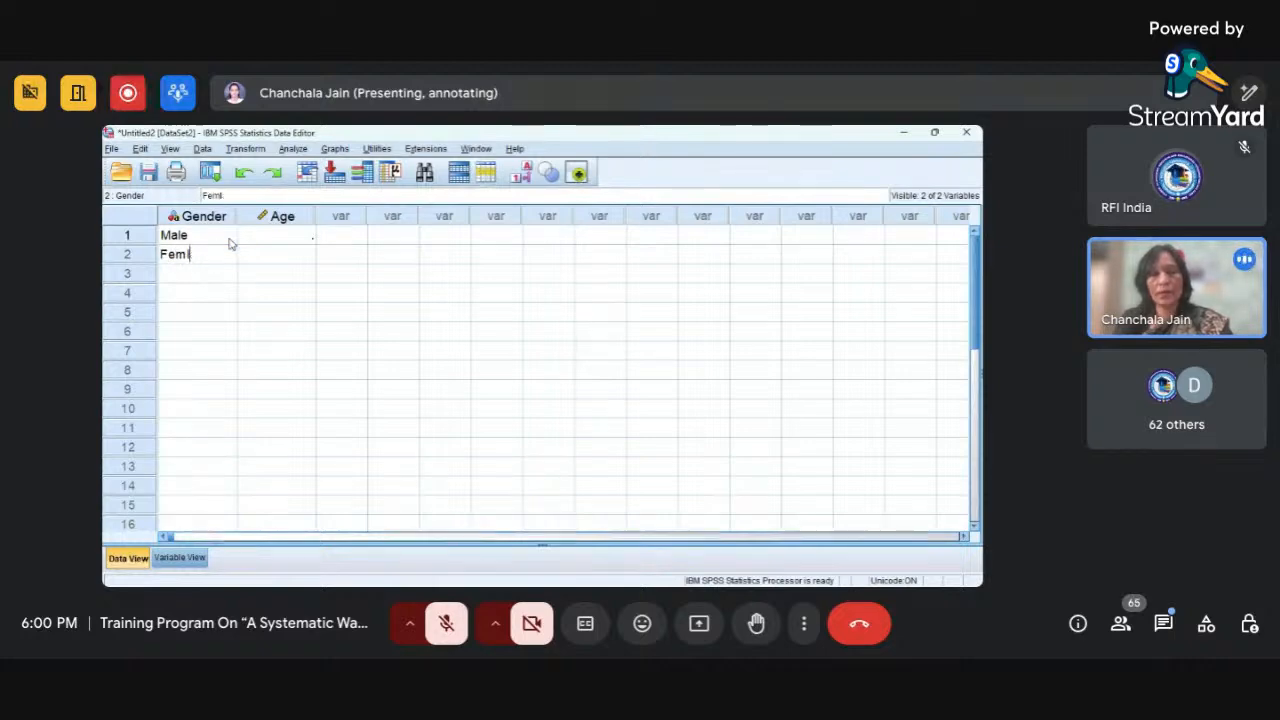
type("ale")
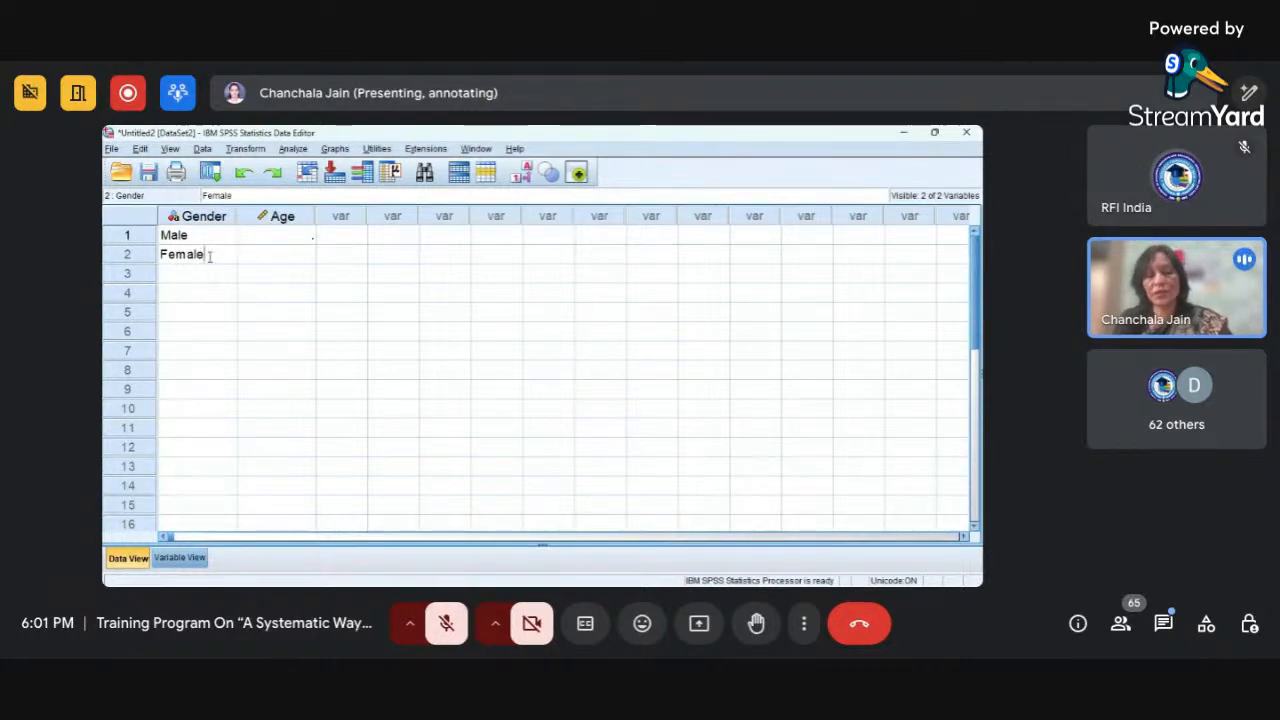
key("Return")
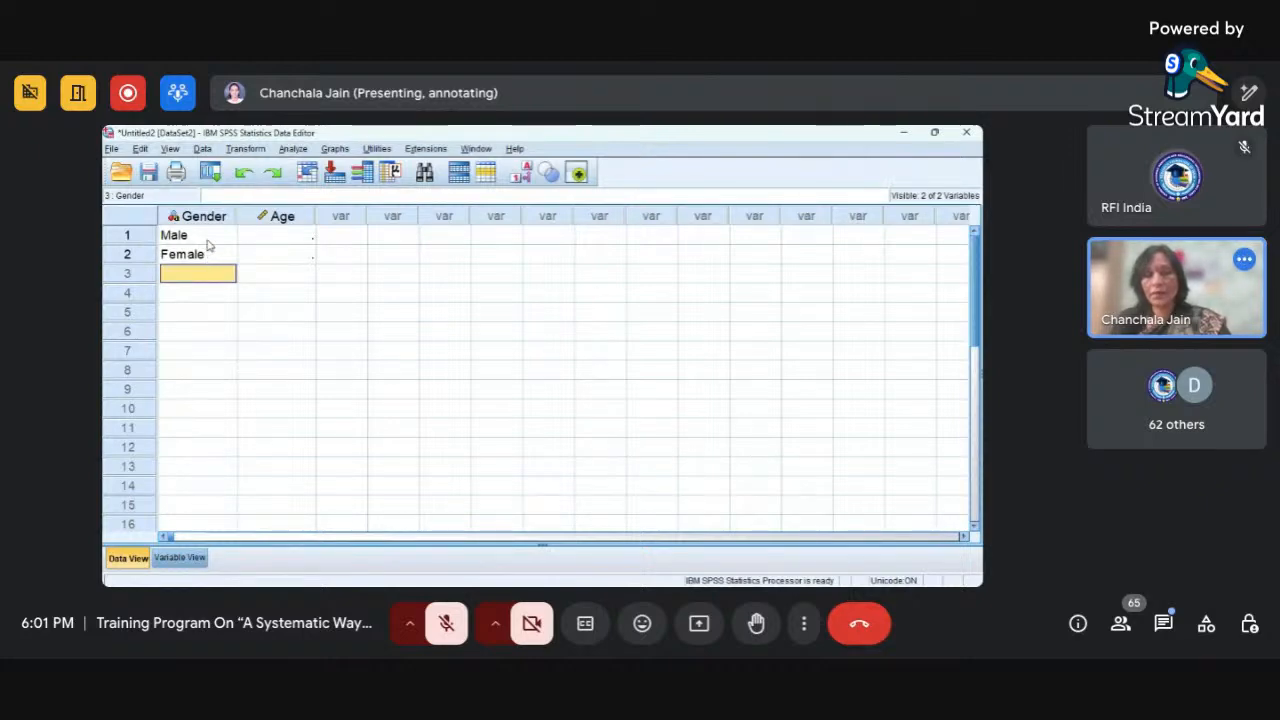
Try to enter the text Young as the first case's Age value, checking the variable definitions in Variable View.
left_click(276, 241)
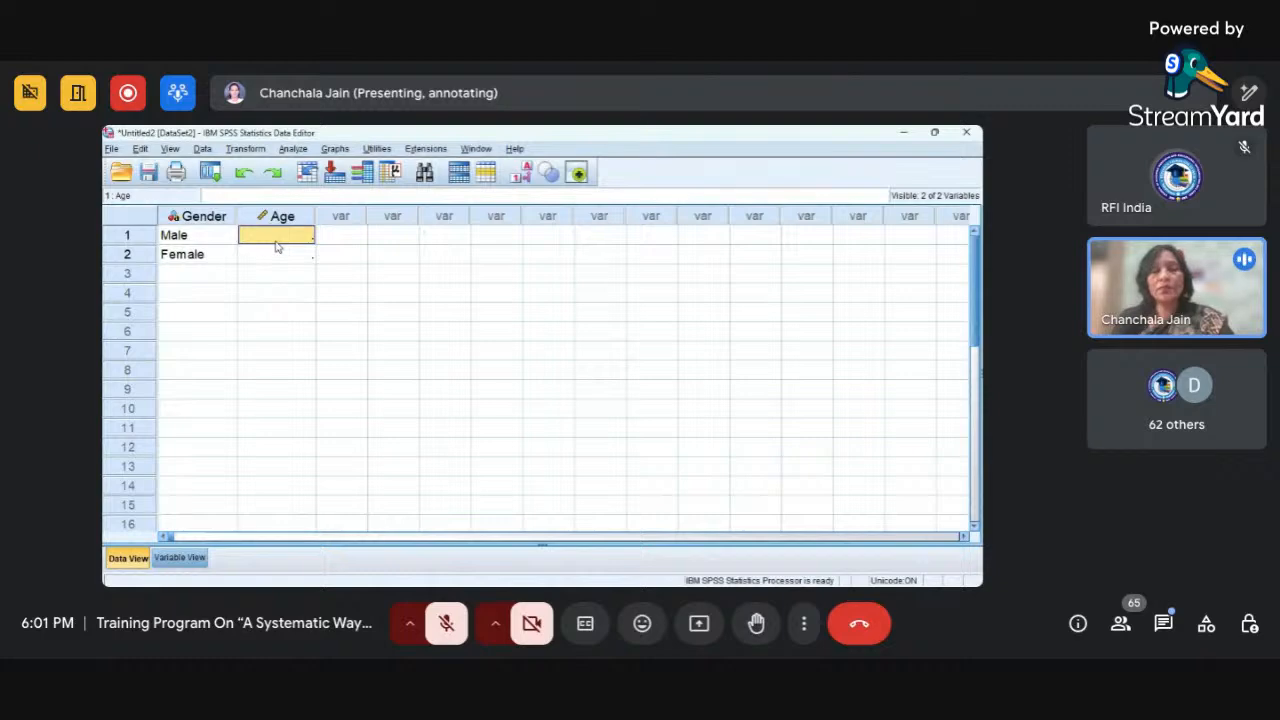
left_click(180, 558)
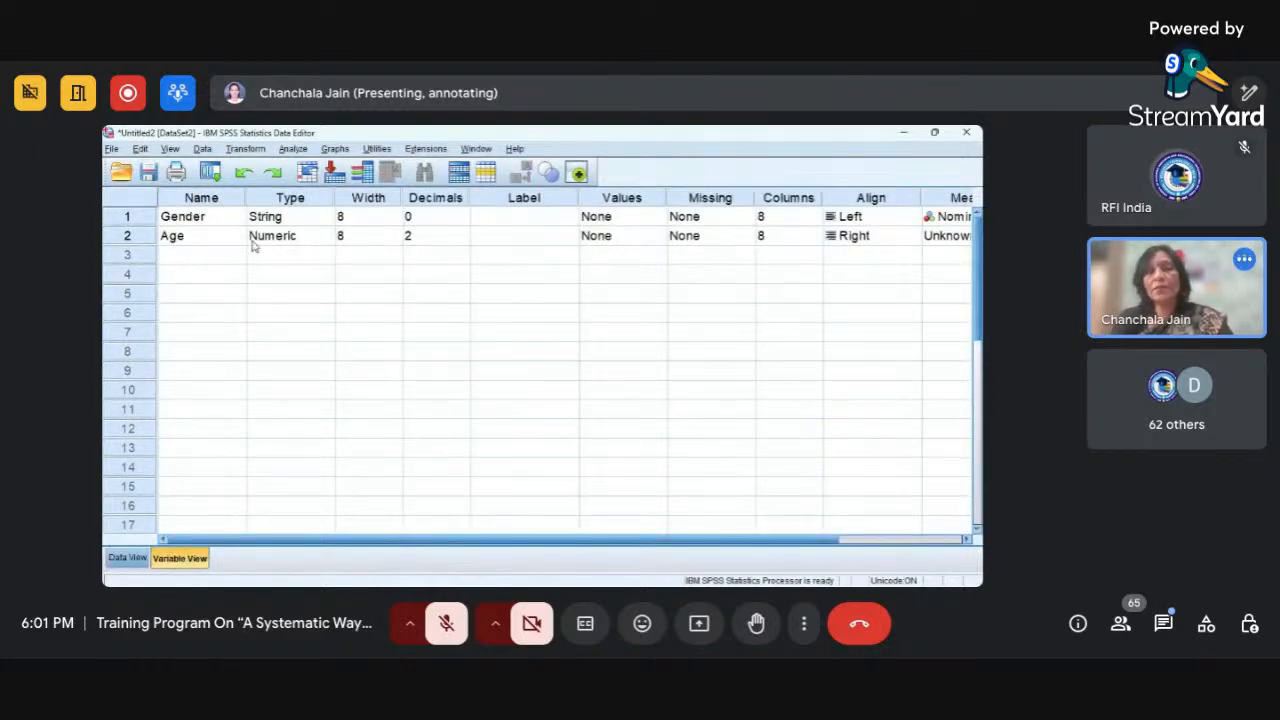
left_click(136, 559)
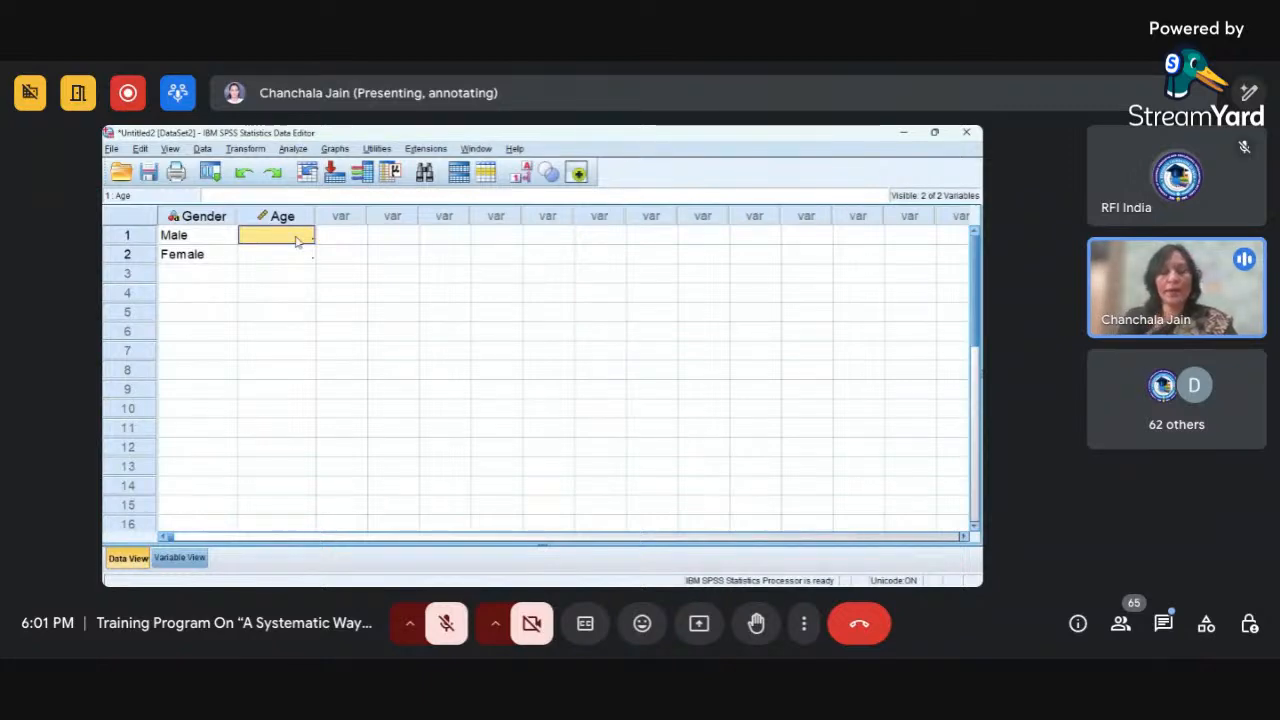
type("Young")
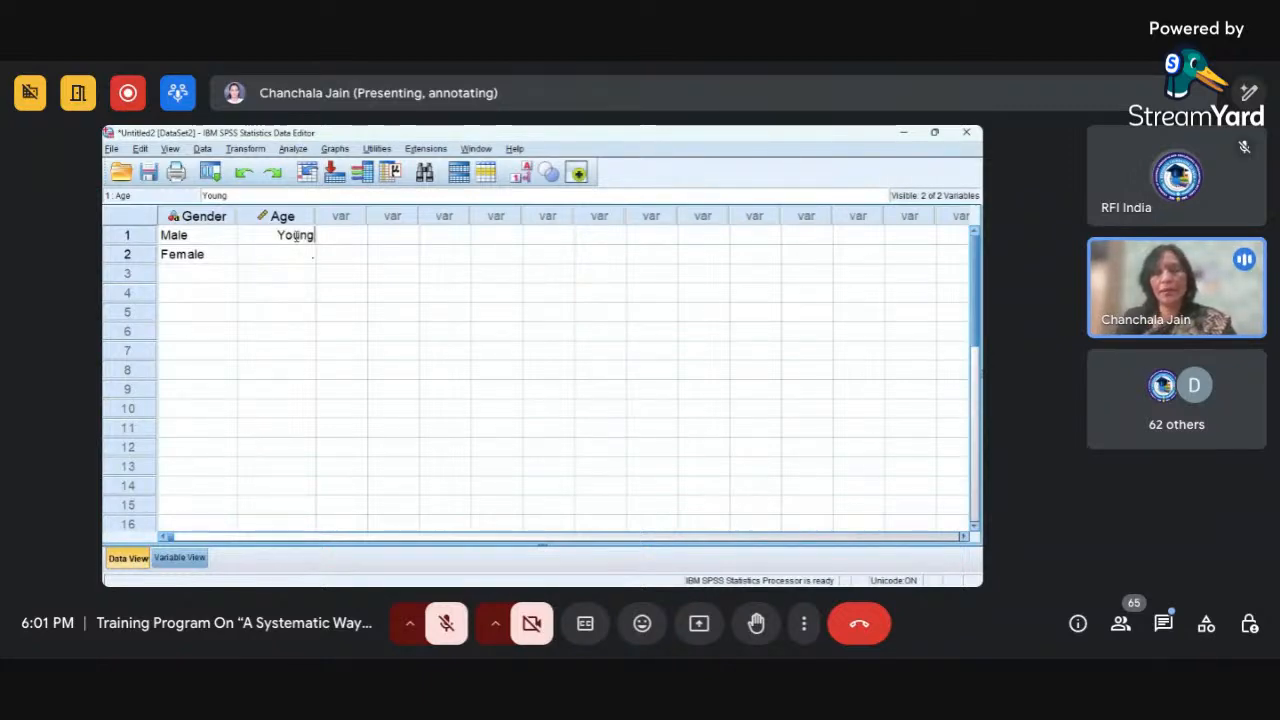
key("Return")
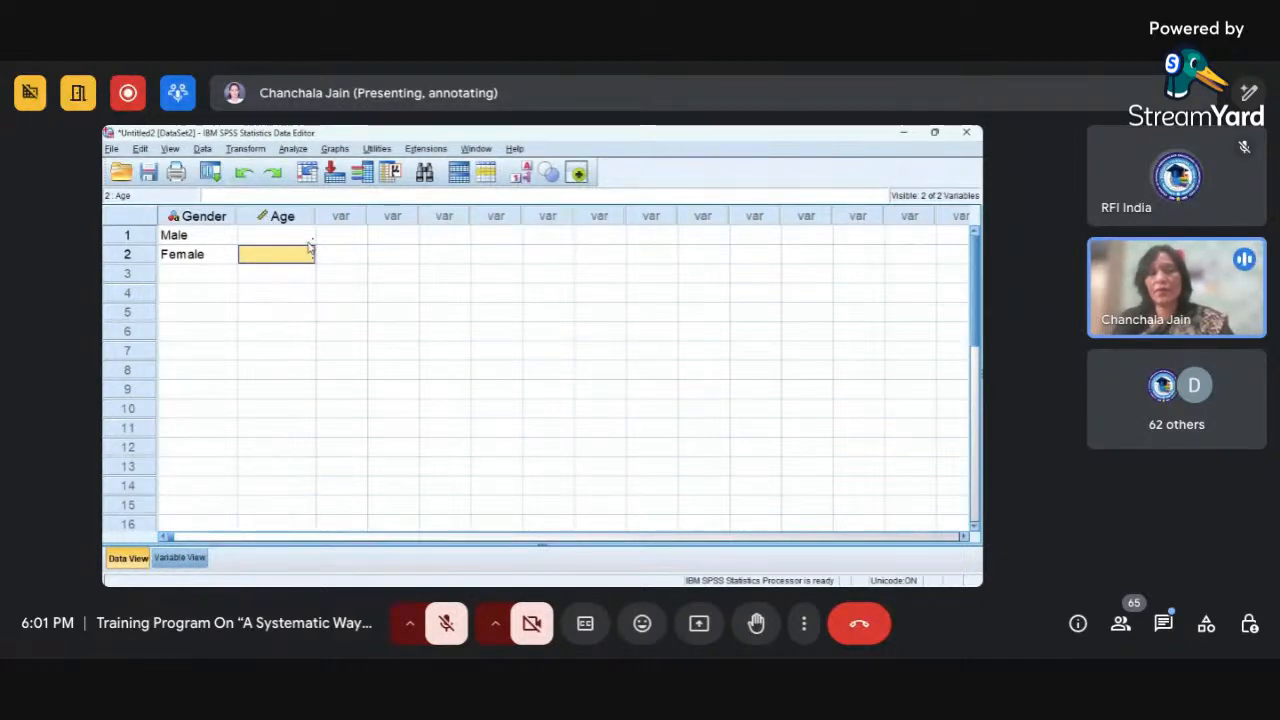
left_click(168, 558)
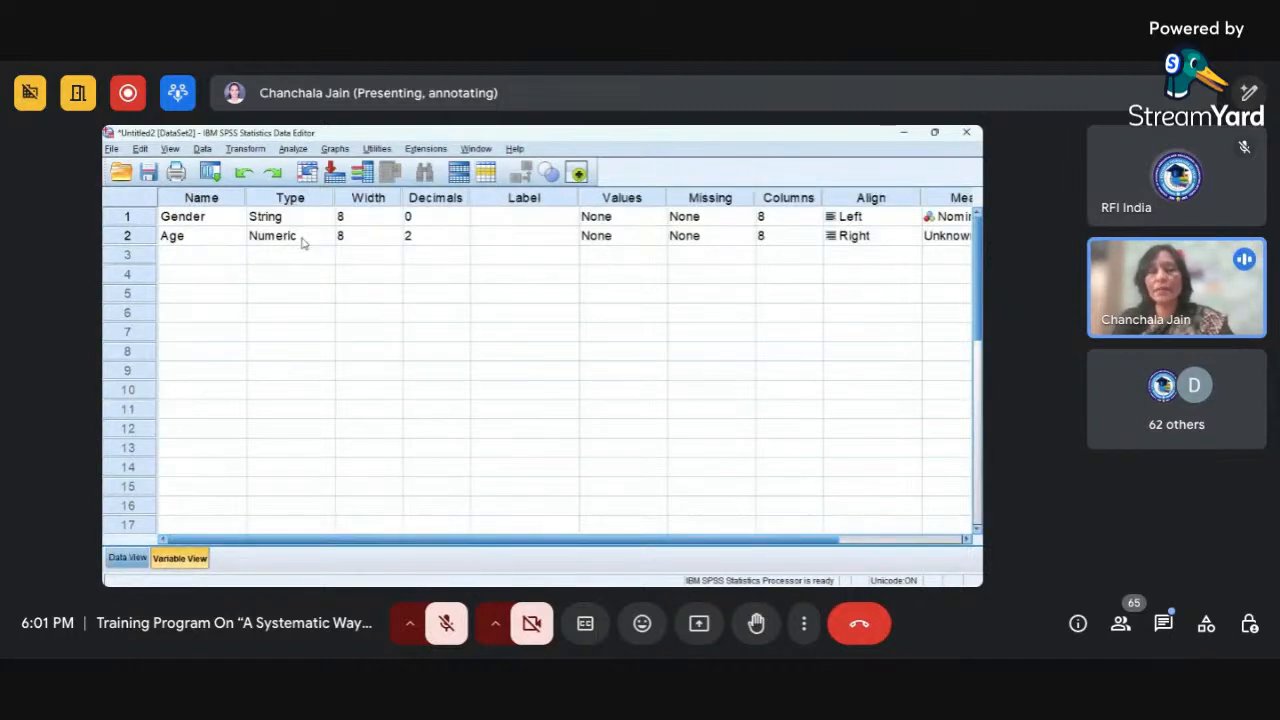
left_click(136, 562)
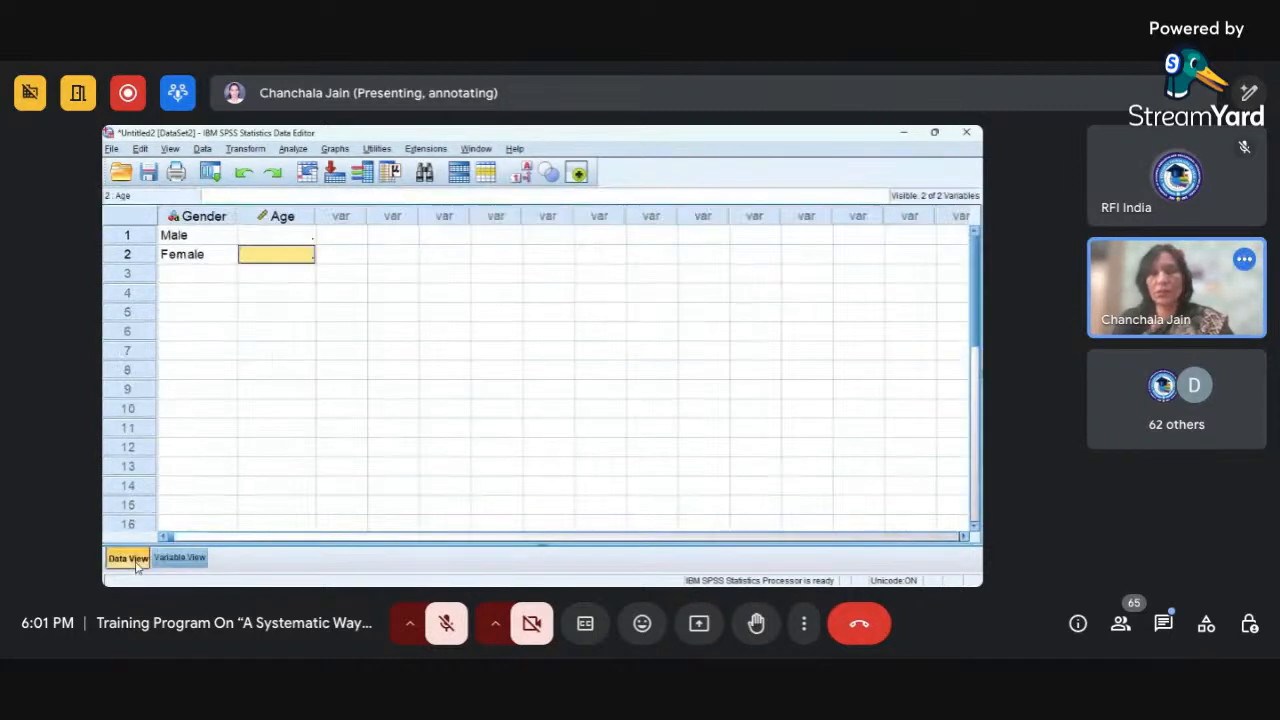
Enter 1 and 2 as the Age values of the first two cases.
left_click(290, 232)
type("1")
key("Return")
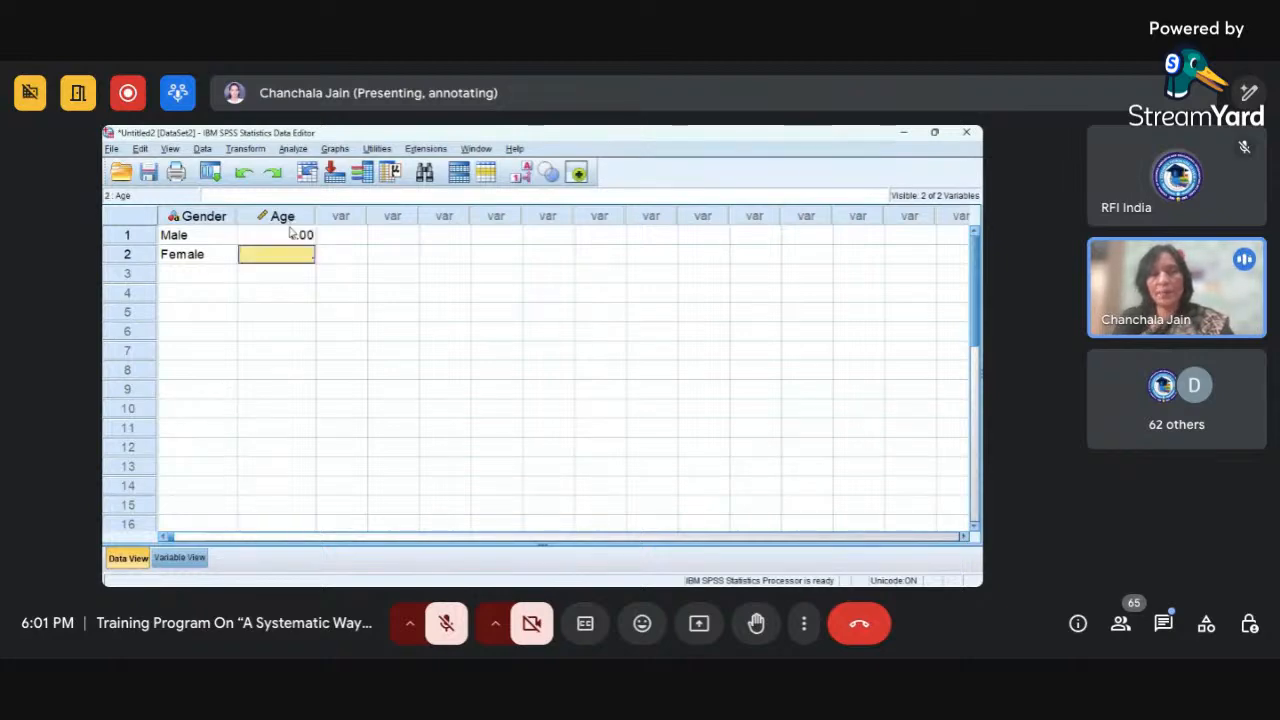
type("2")
key("Return")
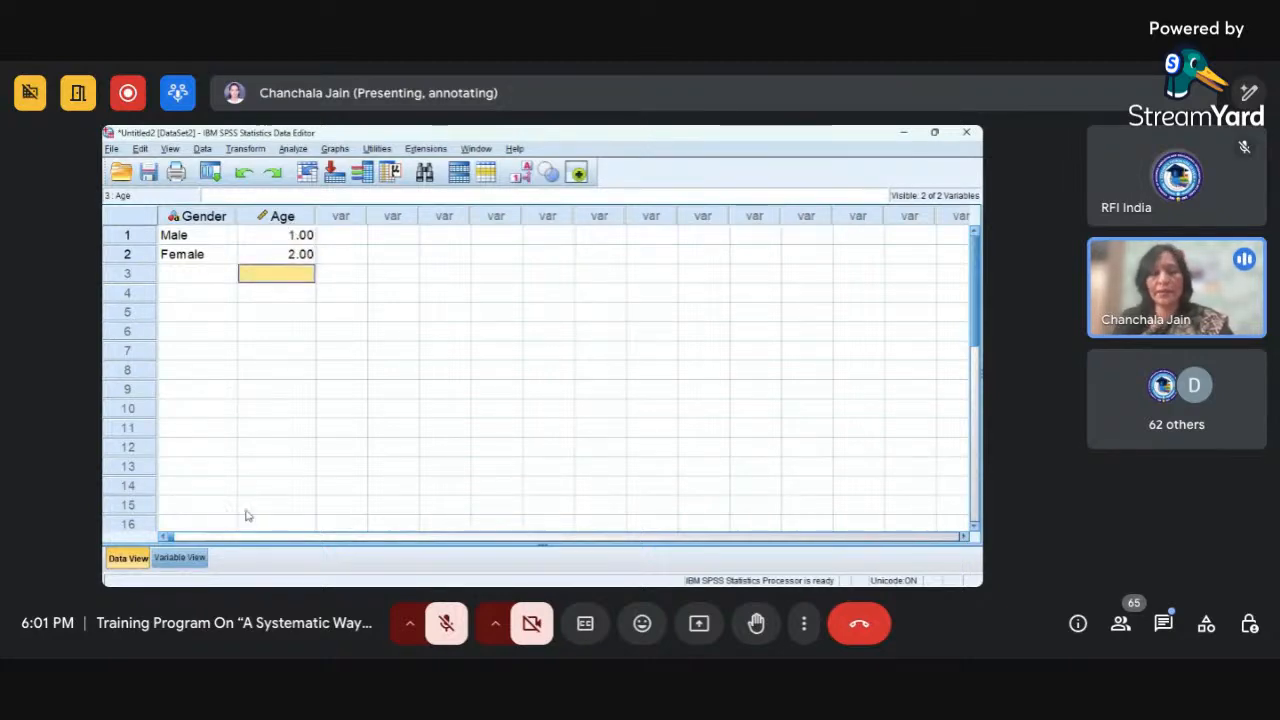
In Variable View, add a third variable called Name below Age and change its type to String.
left_click(180, 558)
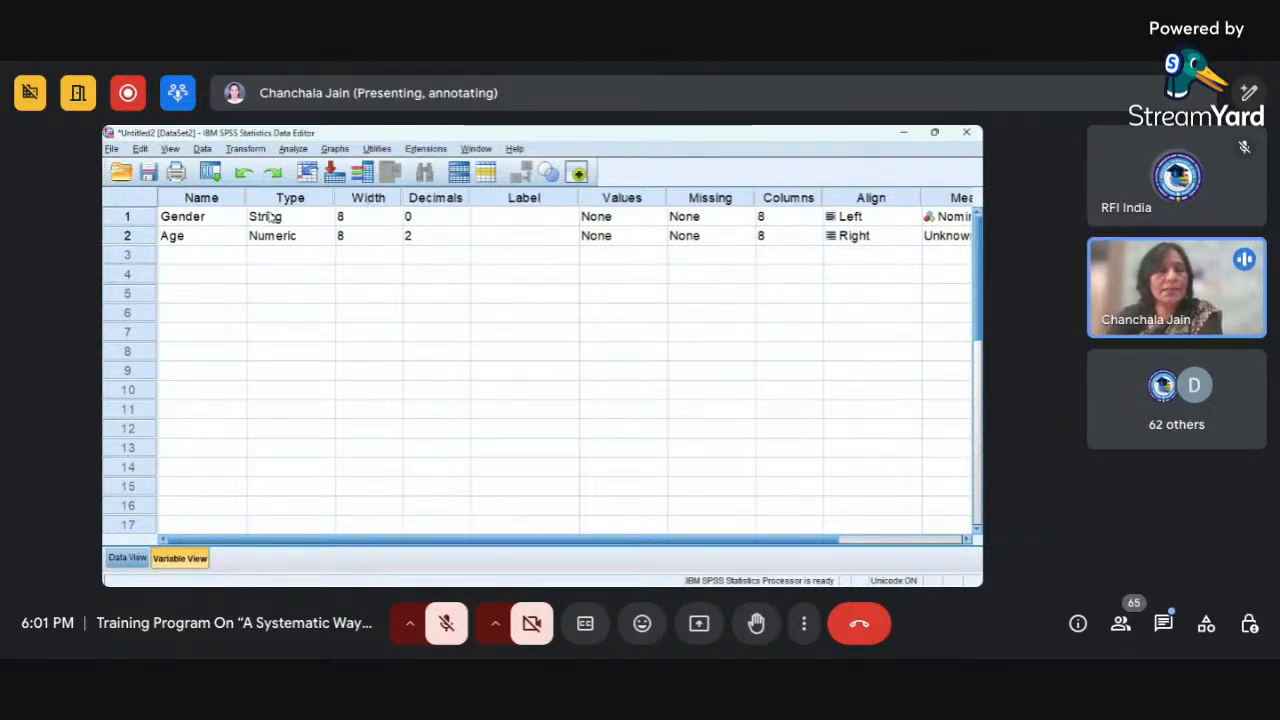
left_click(380, 203)
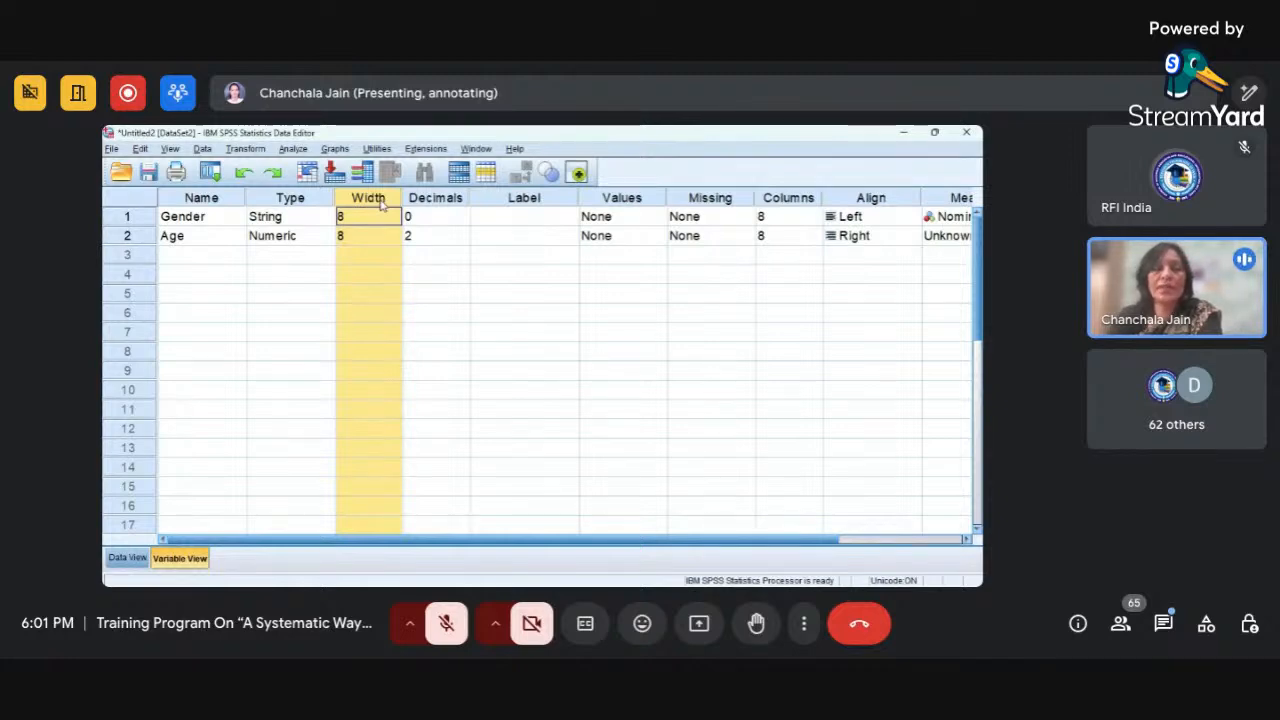
left_click(316, 222)
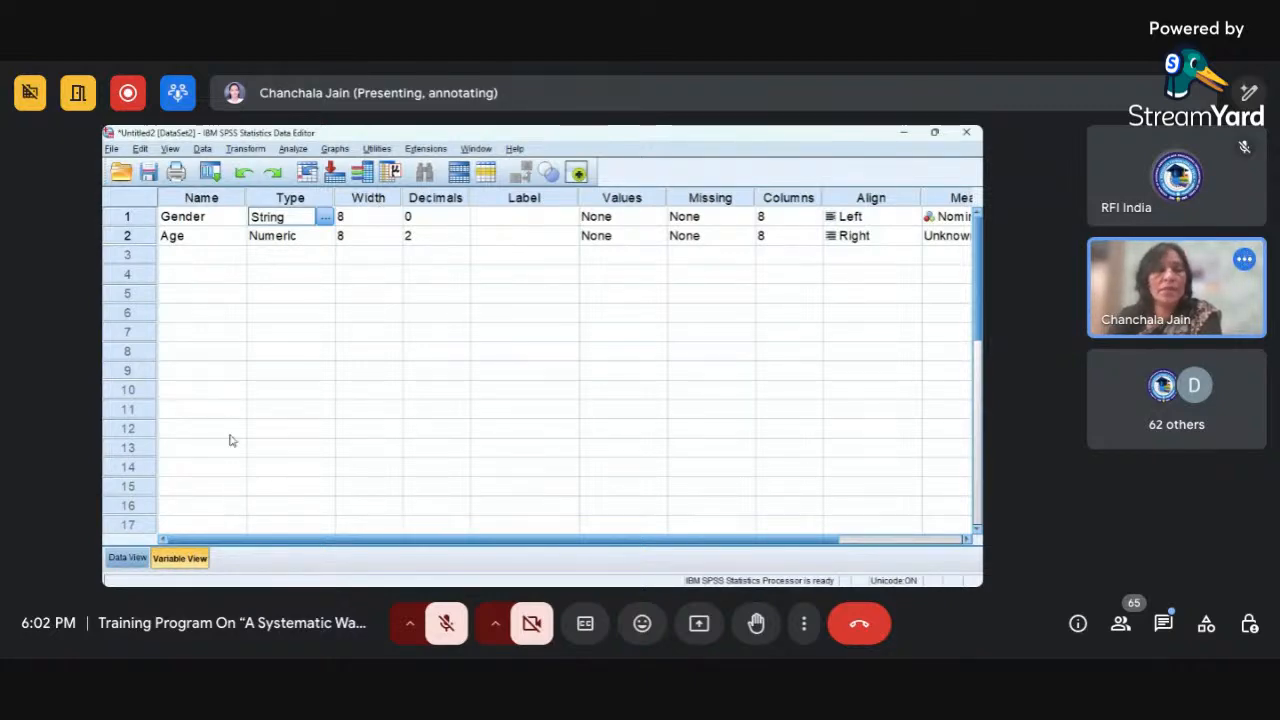
left_click(211, 262)
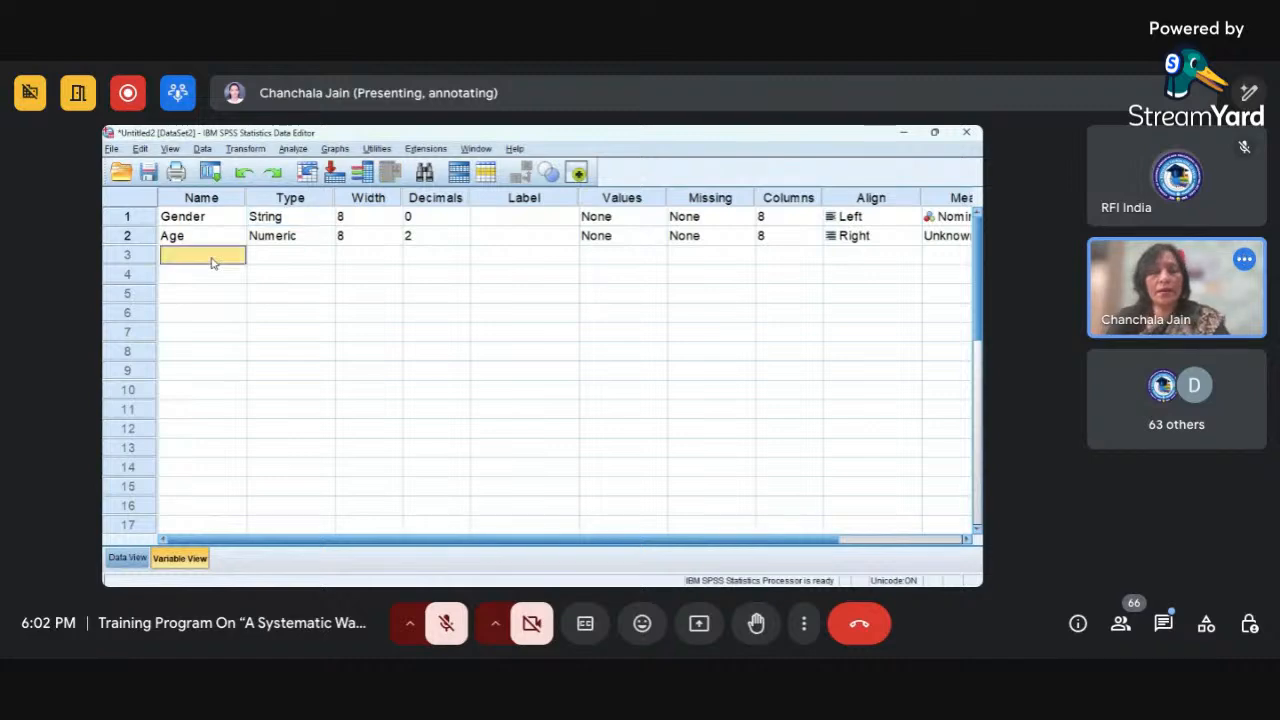
type("Name")
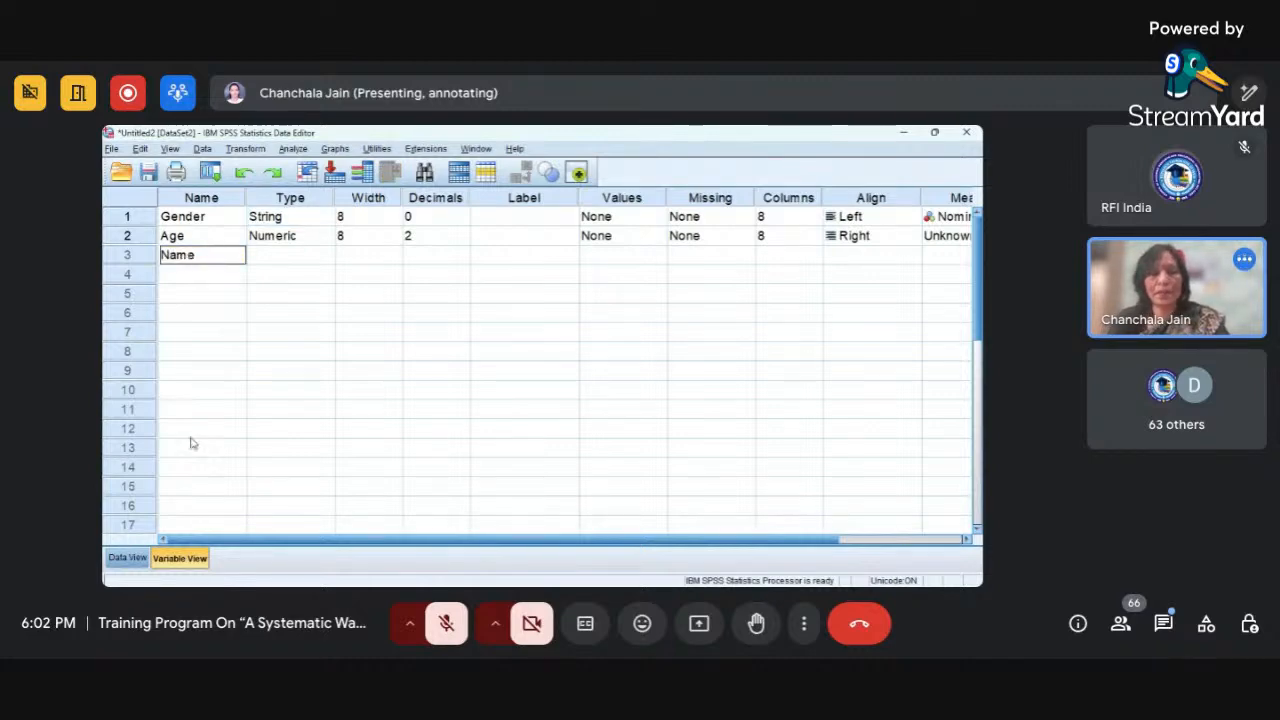
left_click(145, 563)
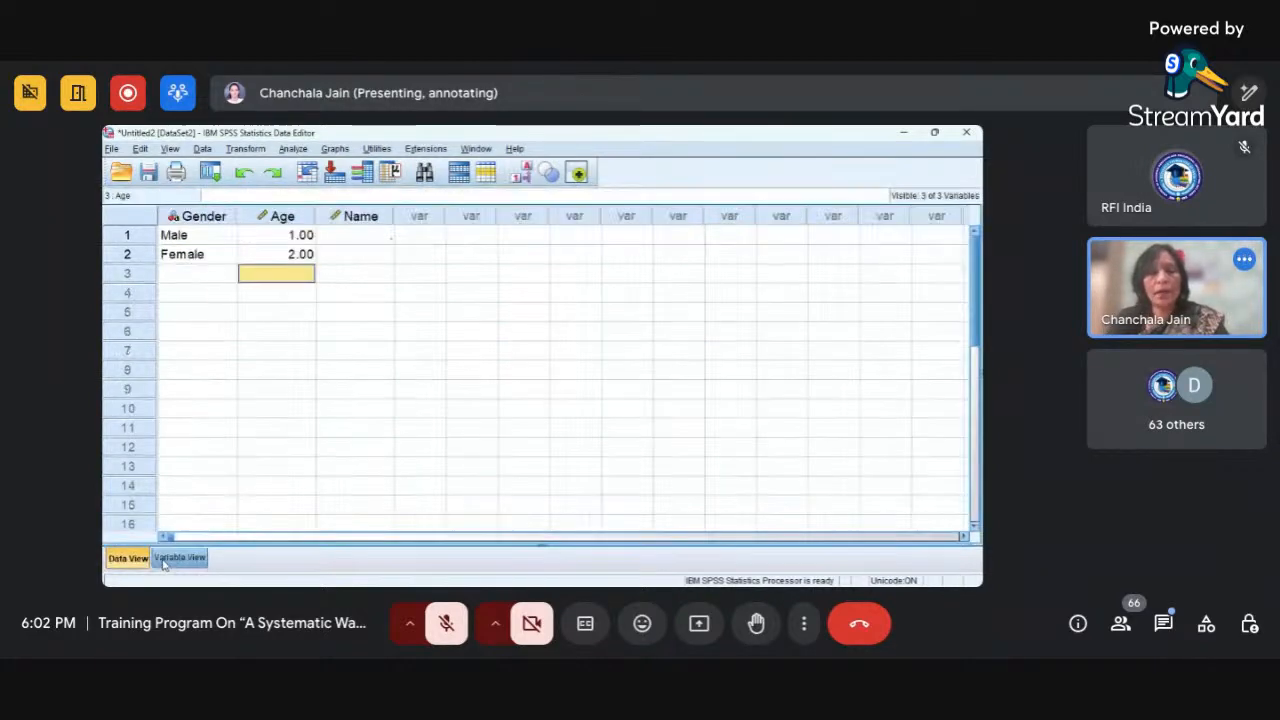
left_click(180, 558)
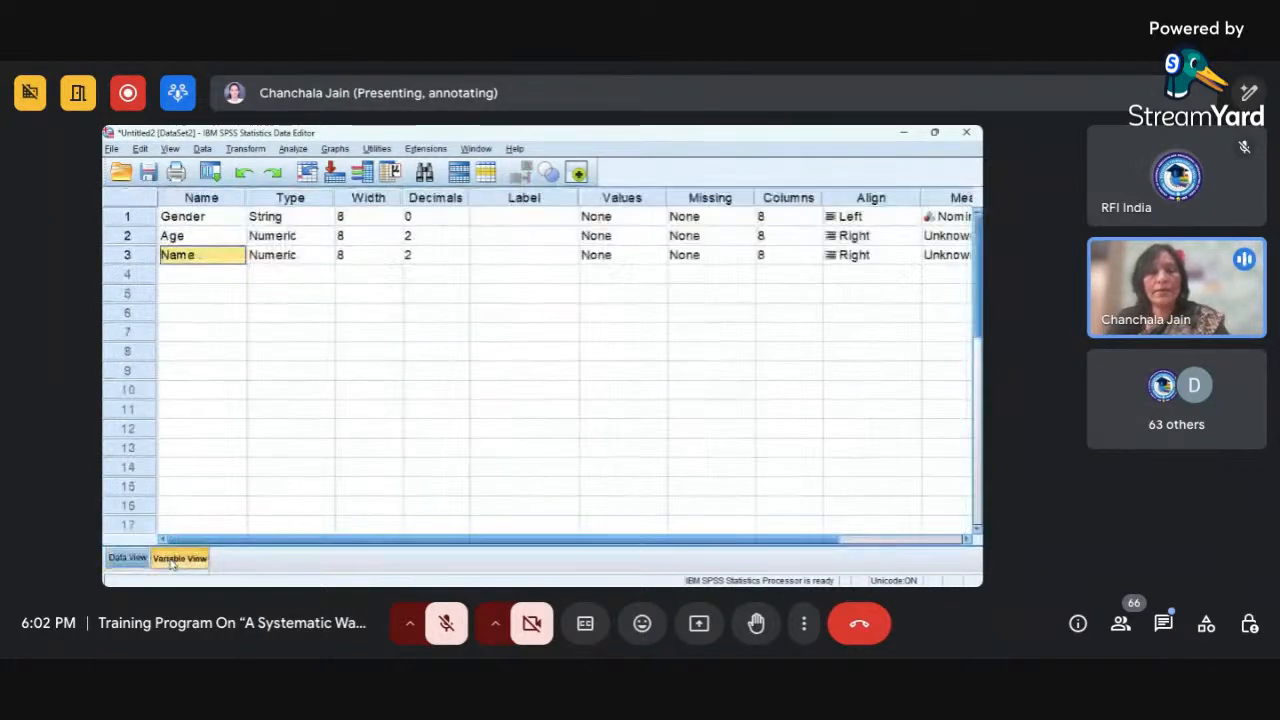
left_click(329, 257)
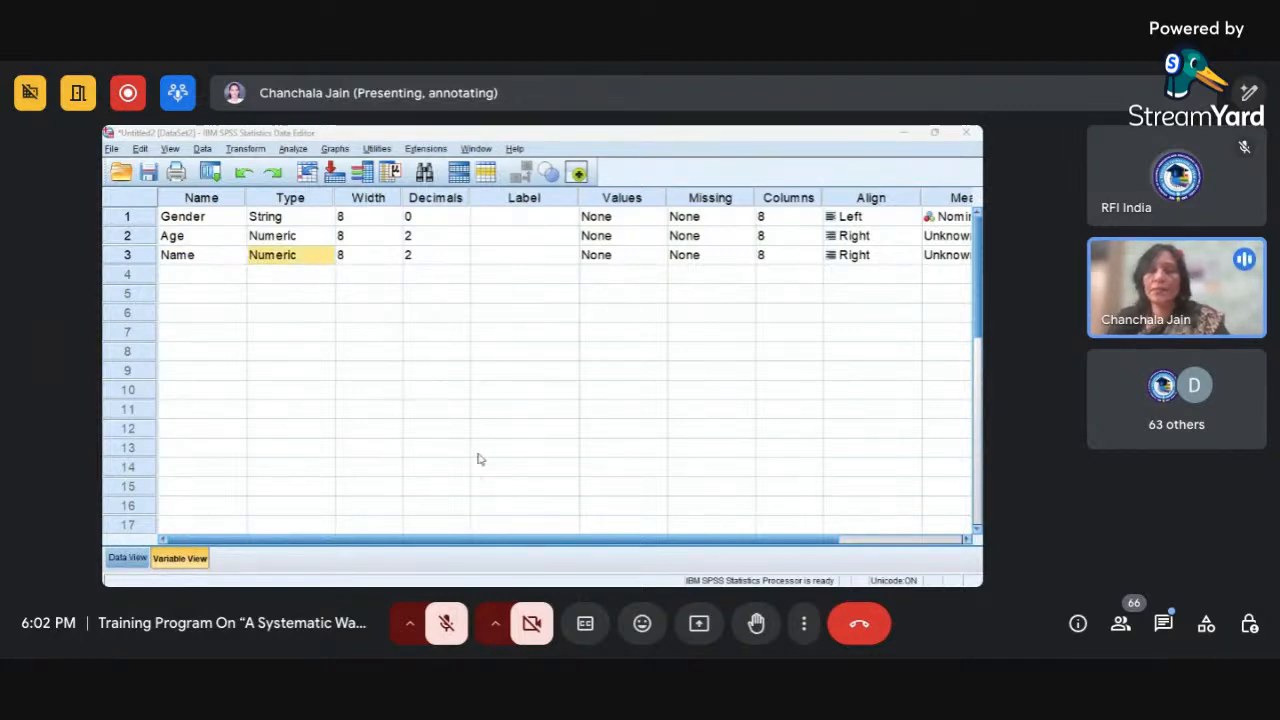
key("s")
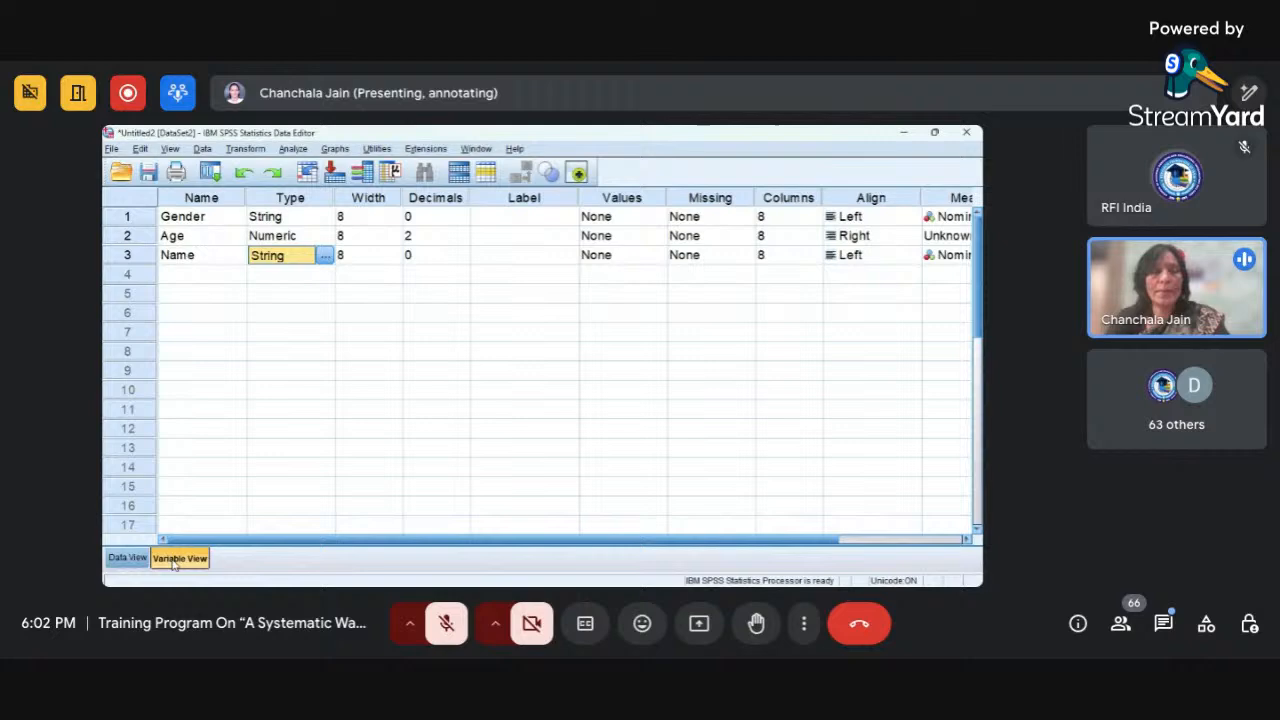
In Data View, enter a person's first name as the first case's Name value.
left_click(112, 557)
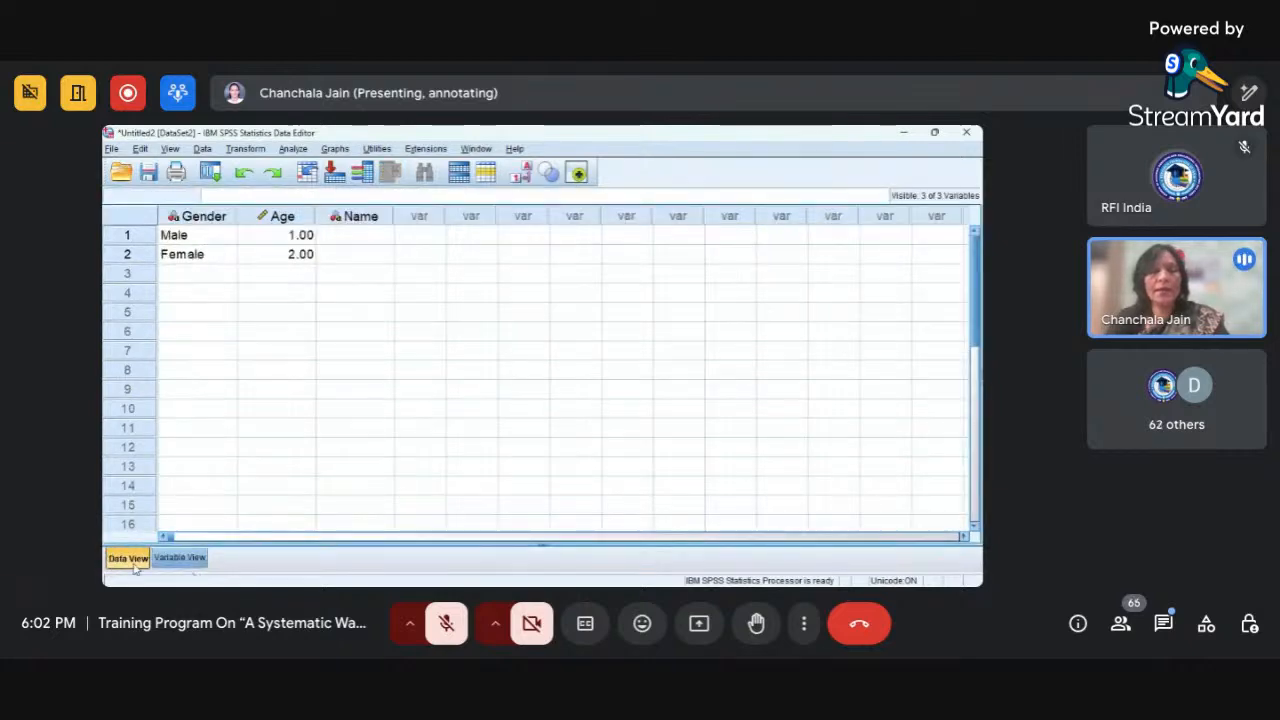
left_click(369, 237)
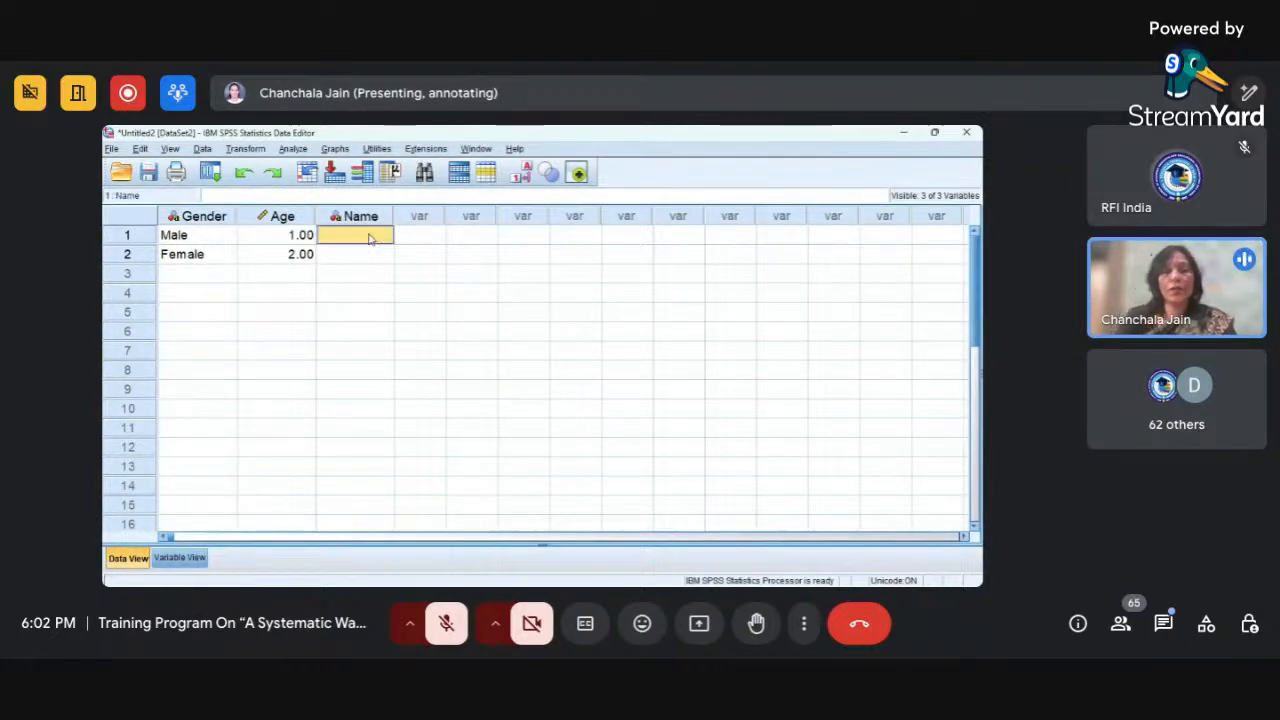
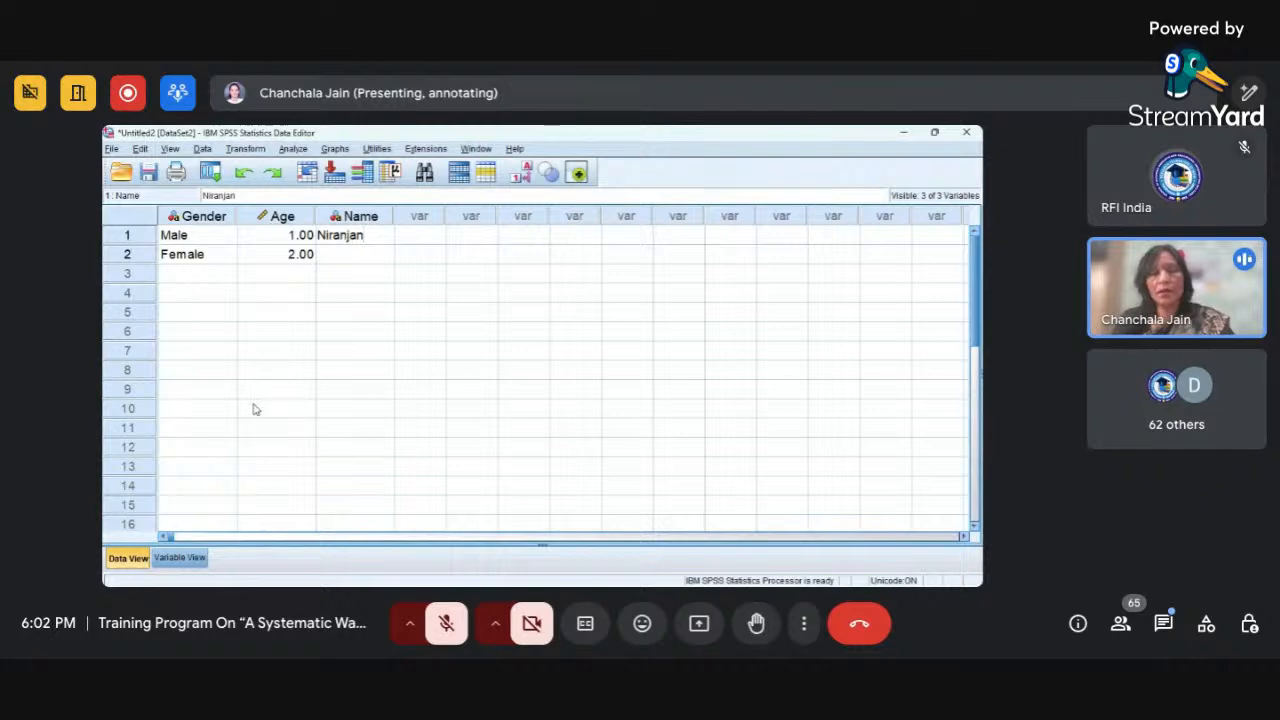
In Variable View, increase the Name variable's width to 16.
left_click(200, 562)
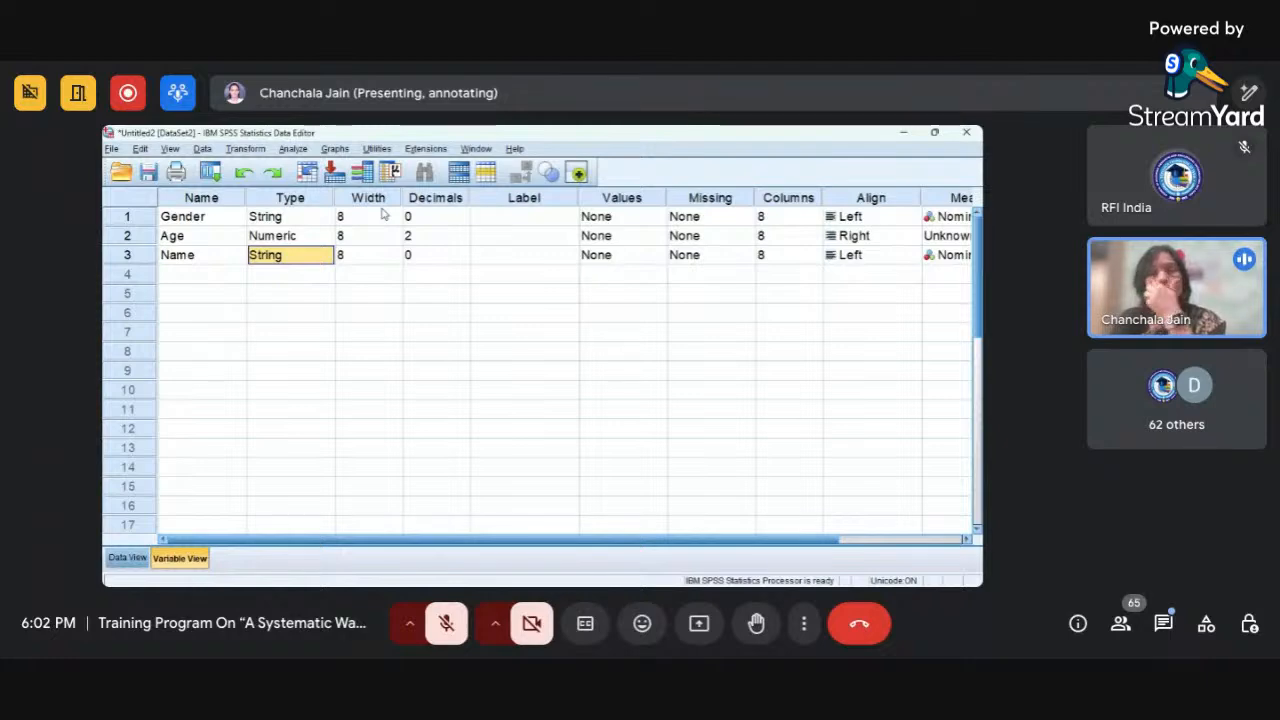
left_click(387, 258)
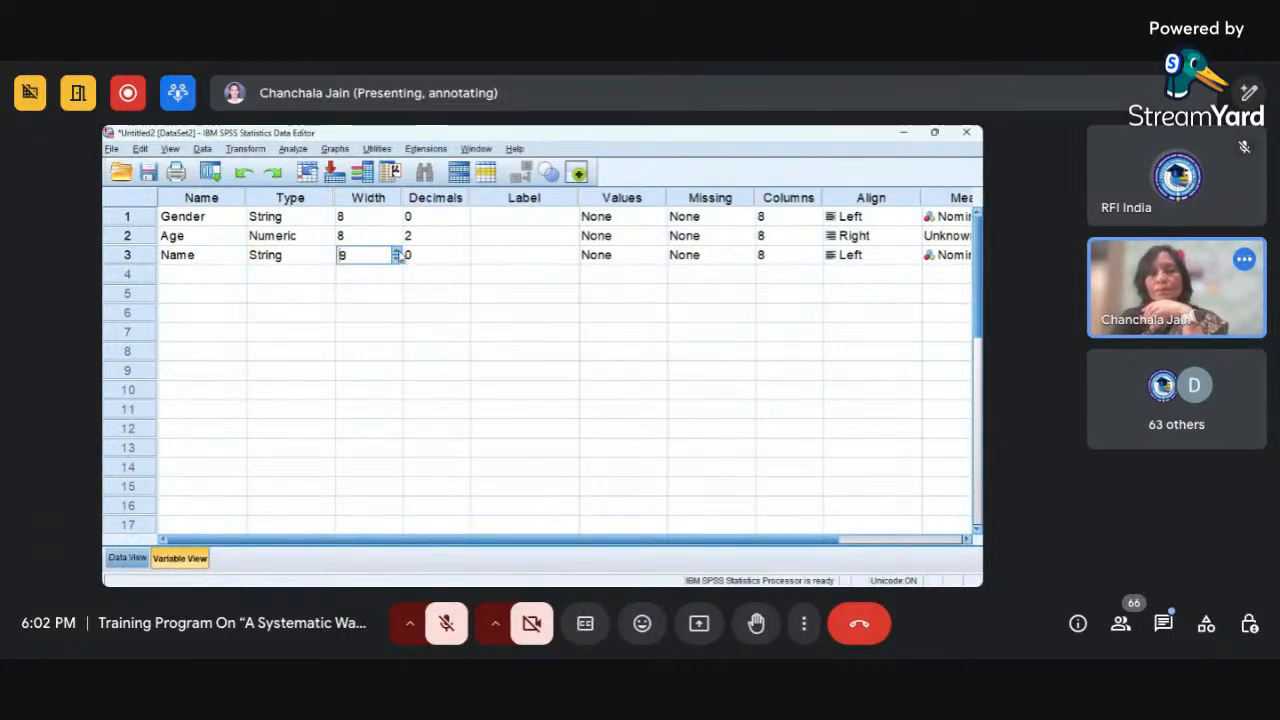
type("10")
left_click(397, 252)
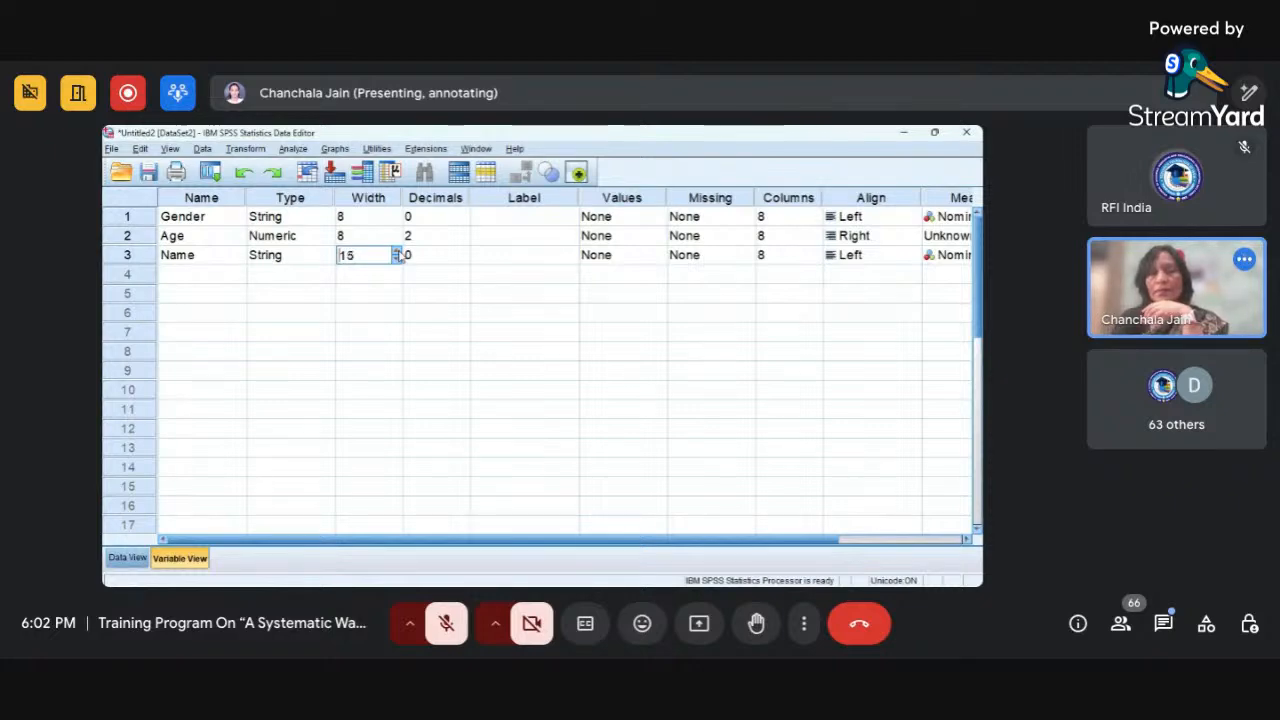
left_click(397, 252)
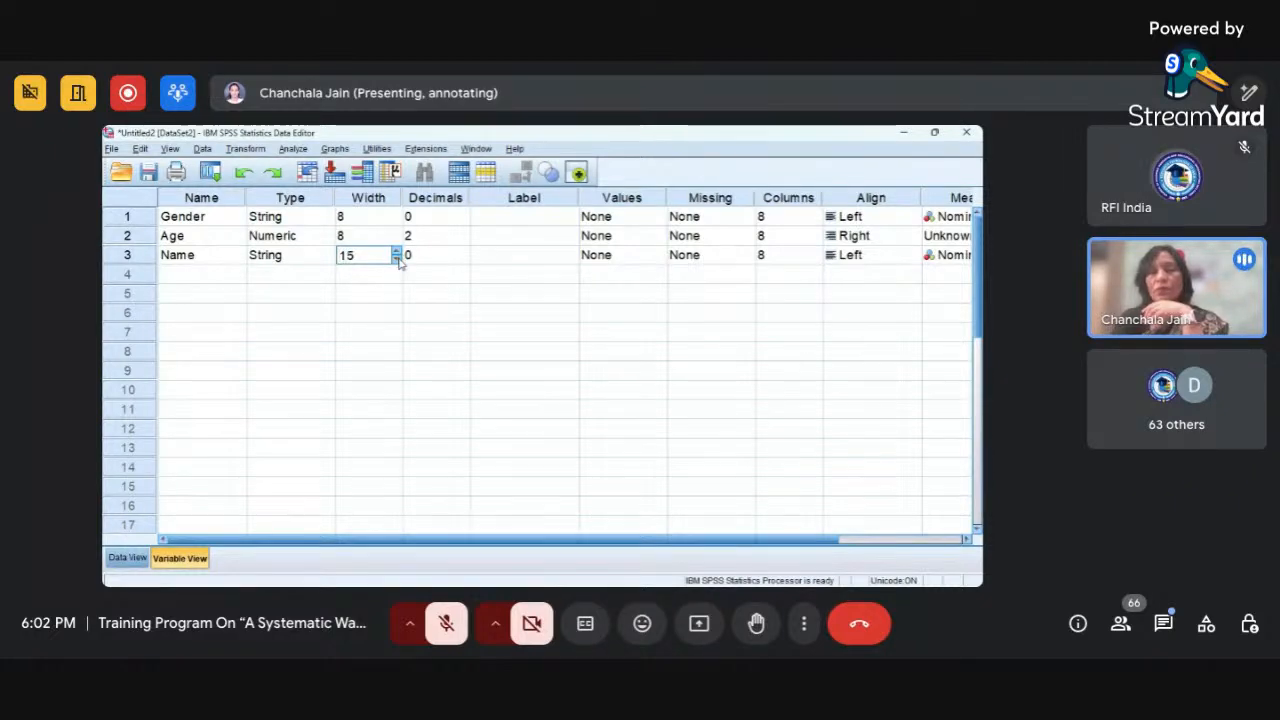
left_click(397, 258)
left_click(397, 258)
left_click(397, 258)
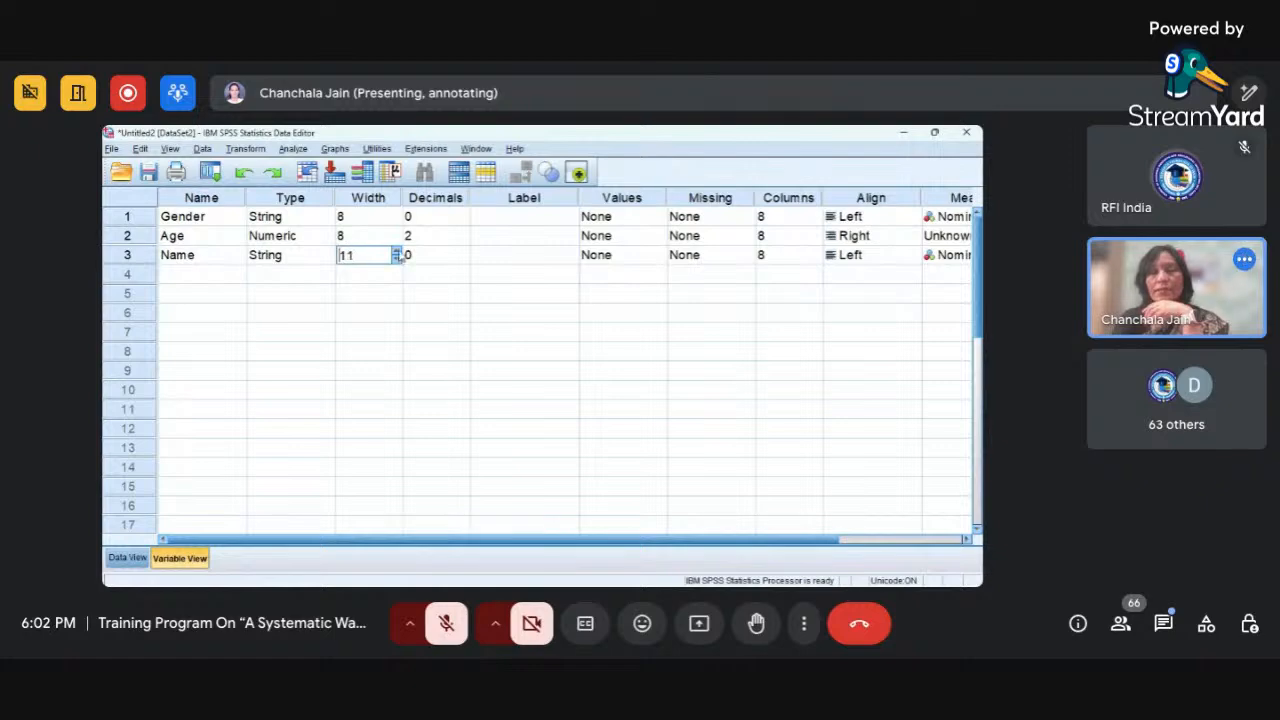
In Data View, extend the first case's Name value to the person's full name and slightly narrow the Name column.
left_click(126, 560)
left_click(349, 238)
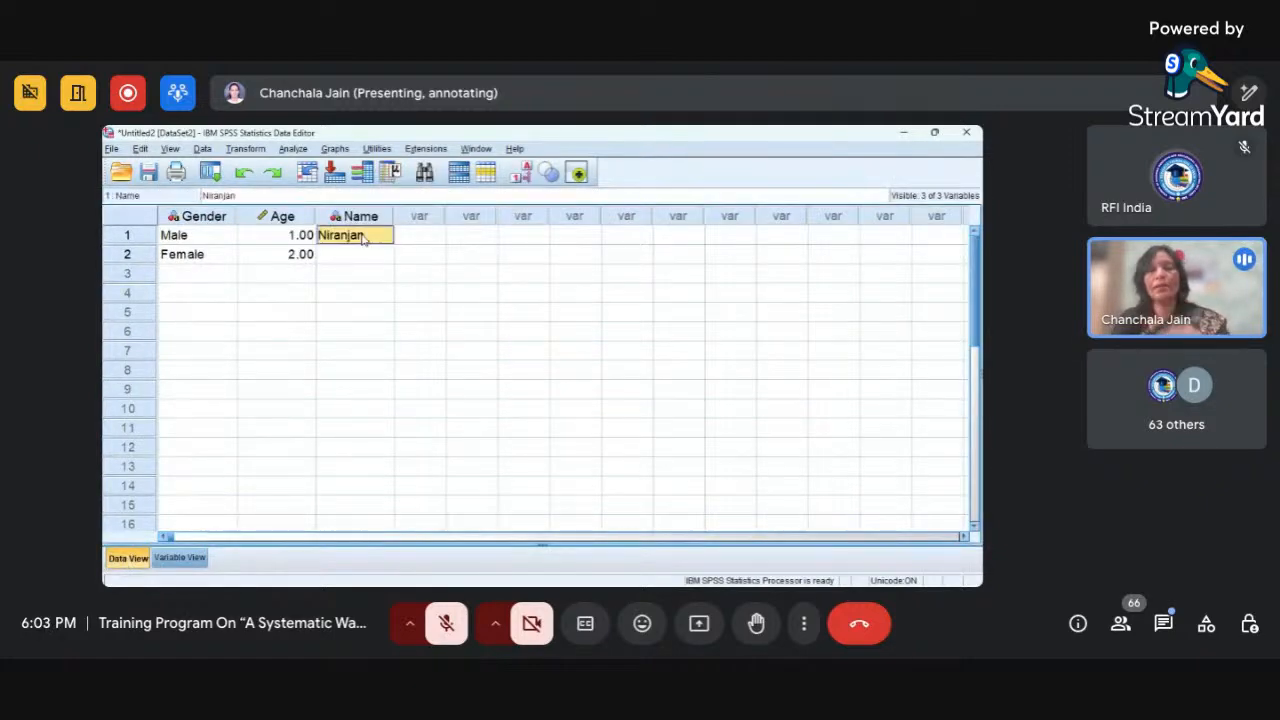
double_click(380, 235)
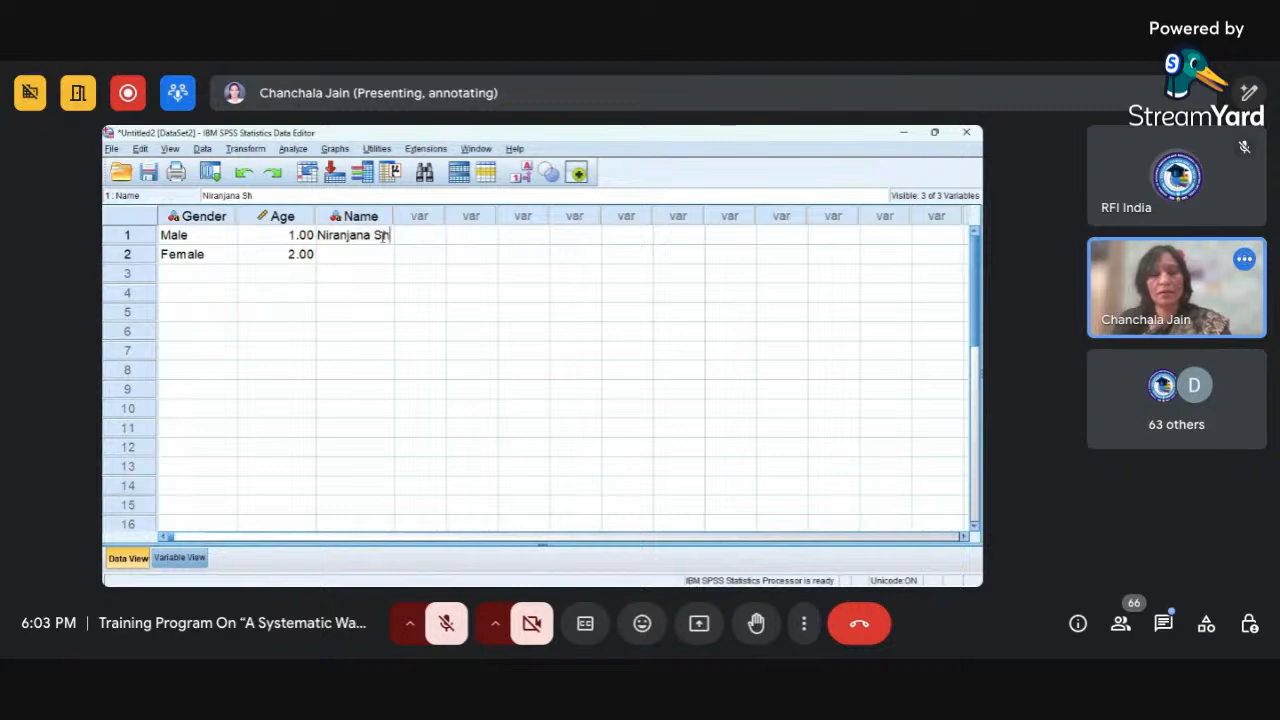
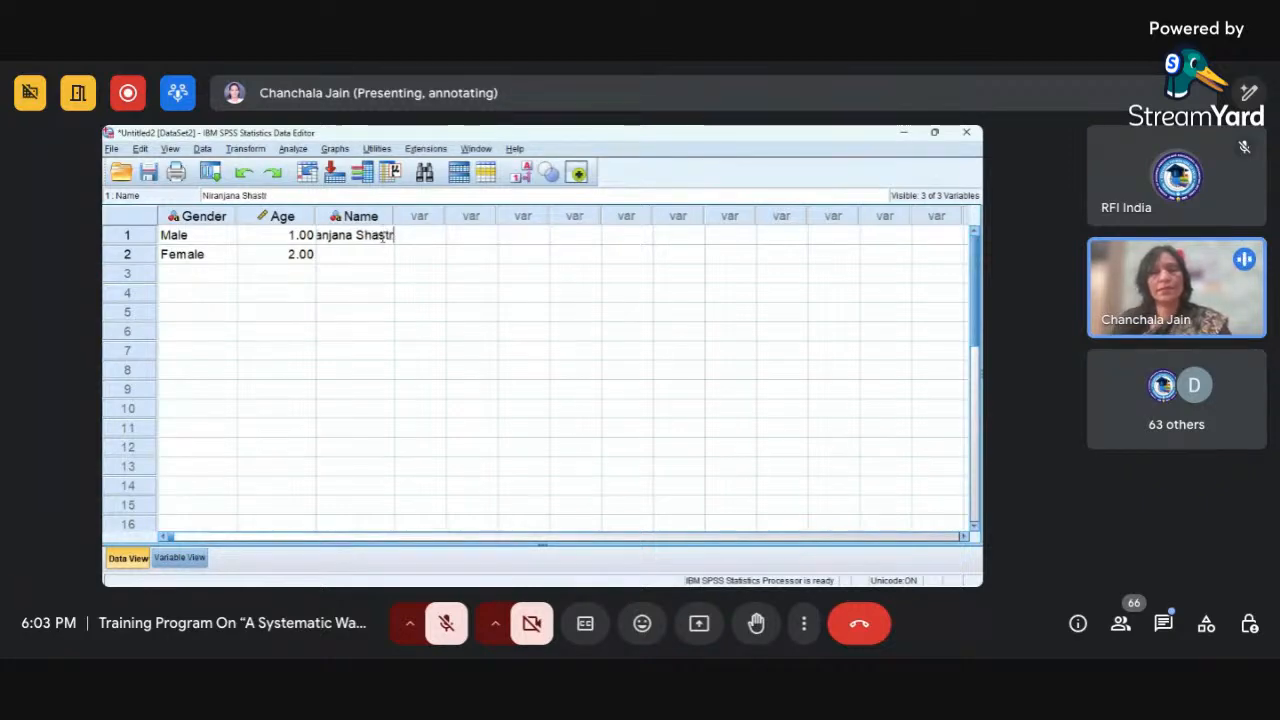
left_click(390, 356)
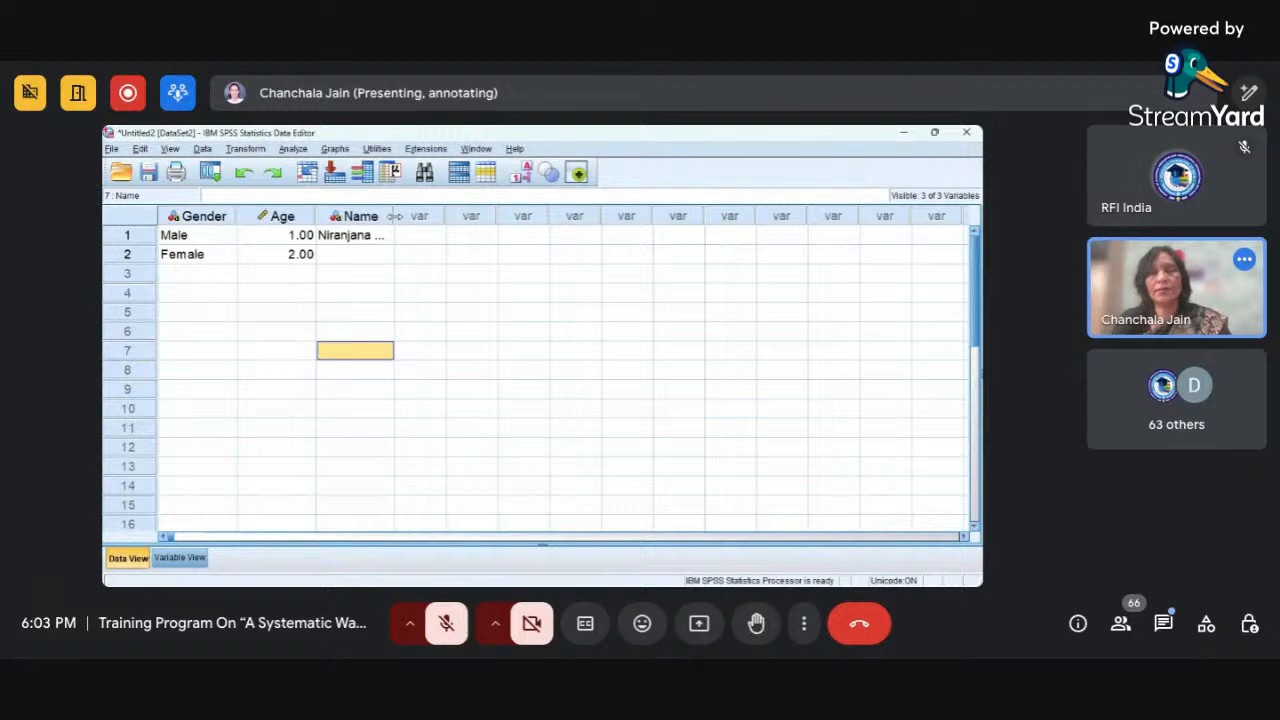
mouse_move(395, 216)
left_mouse_down()
mouse_move(420, 216)
mouse_move(386, 216)
left_mouse_up()
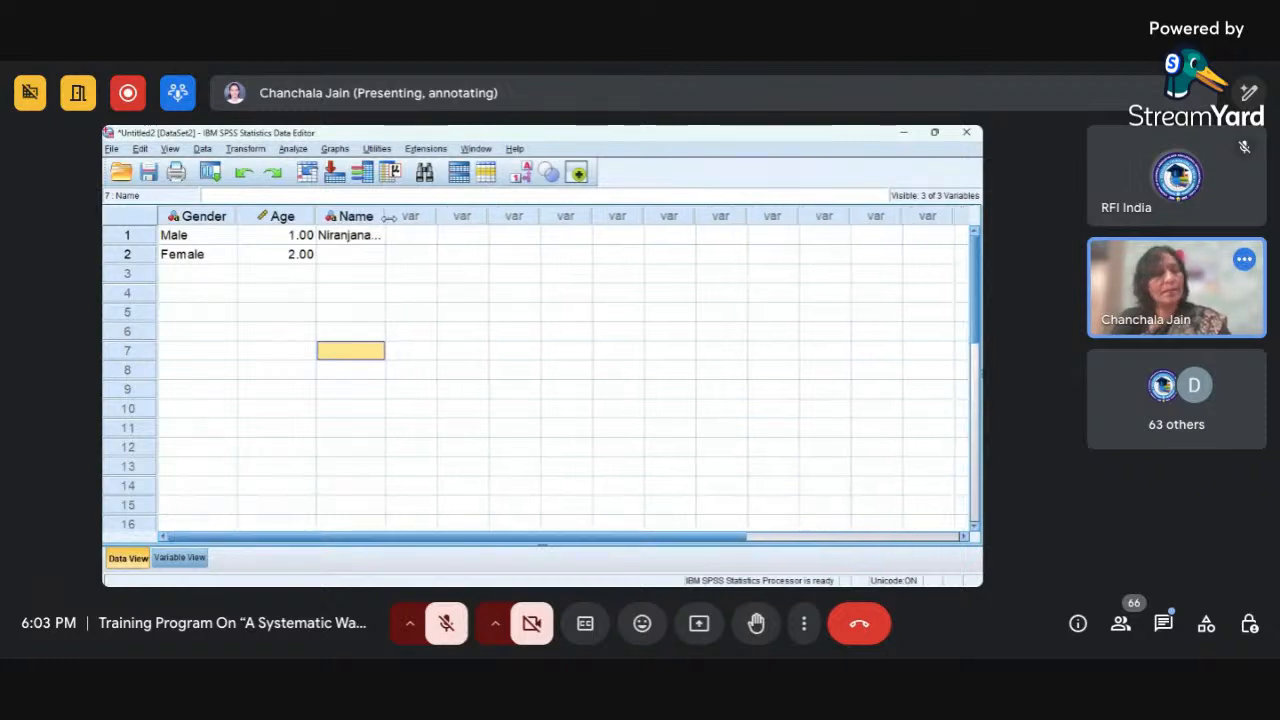
In Variable View, increase the Name variable's width to 17.
left_click(163, 561)
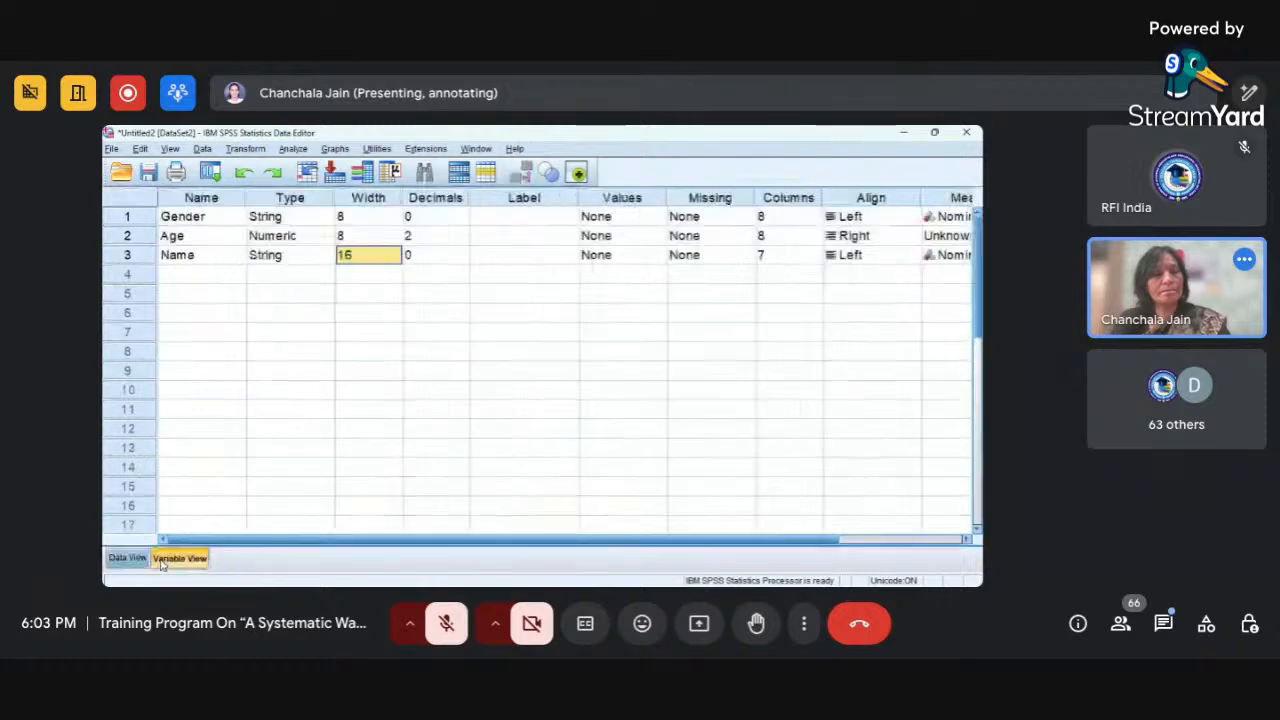
left_click(395, 257)
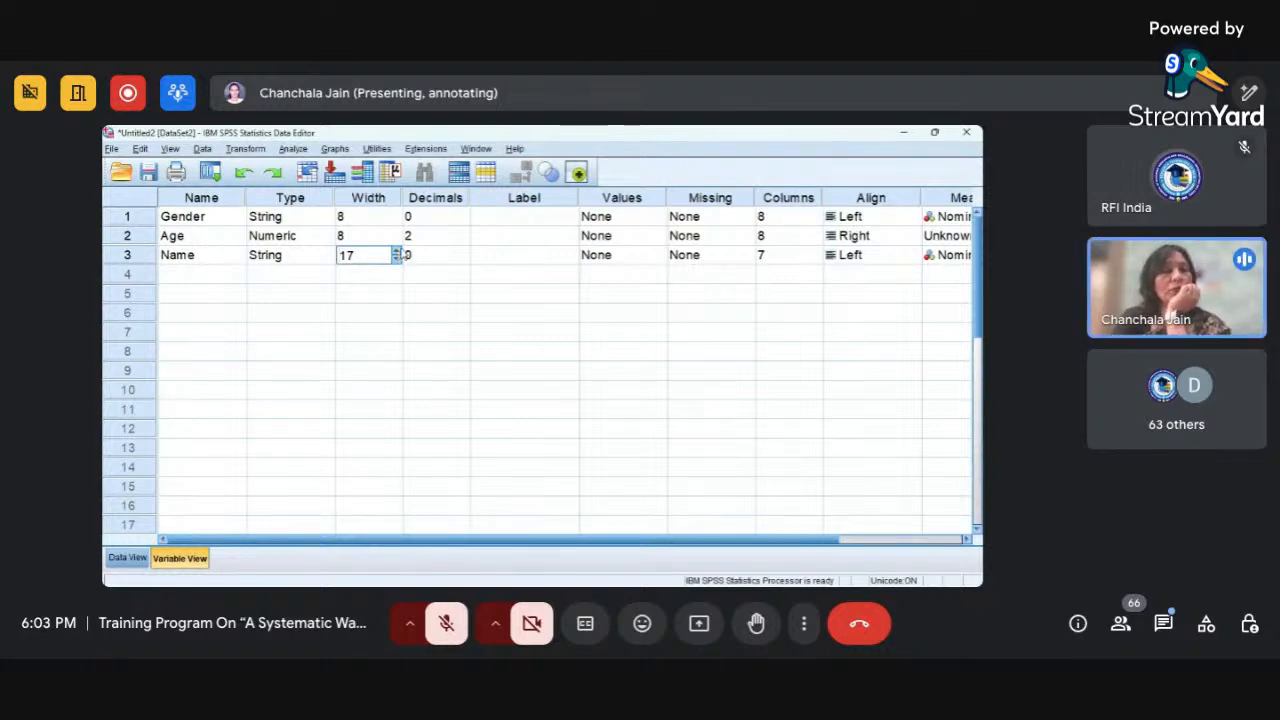
left_click(436, 224)
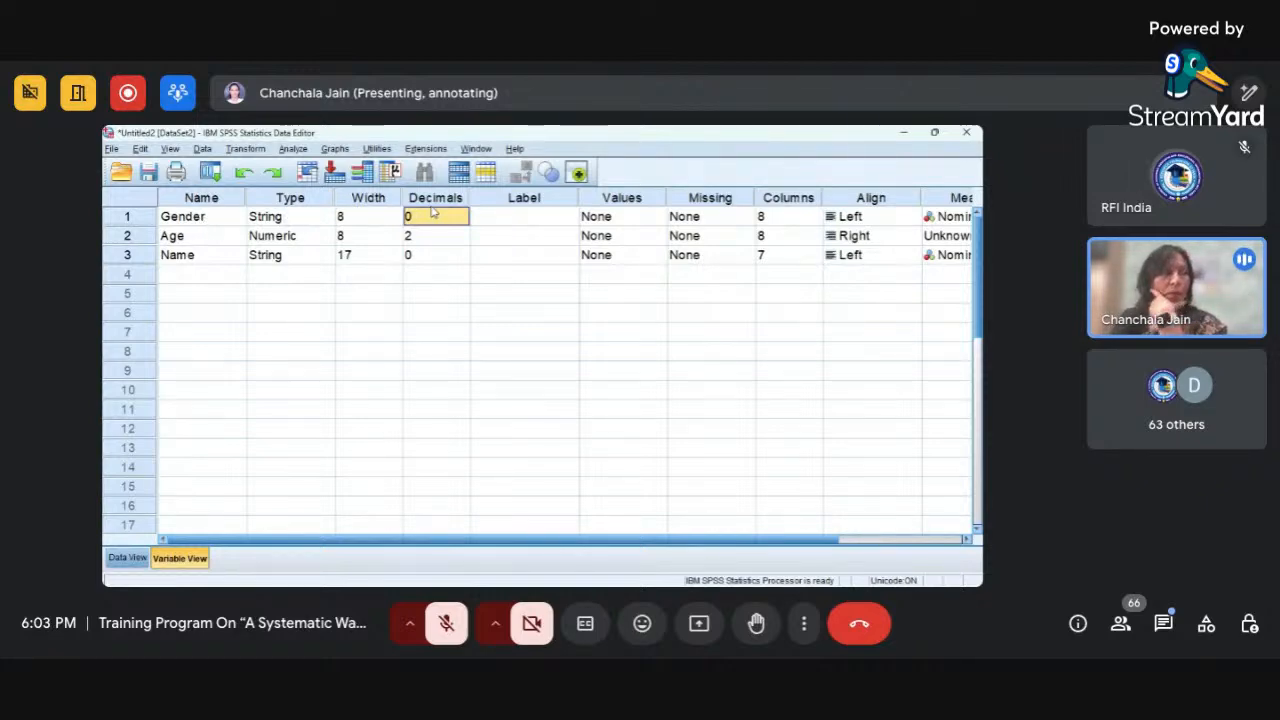
Set the Age variable's decimals to 0 and check the Age values in Data View.
left_click(315, 240)
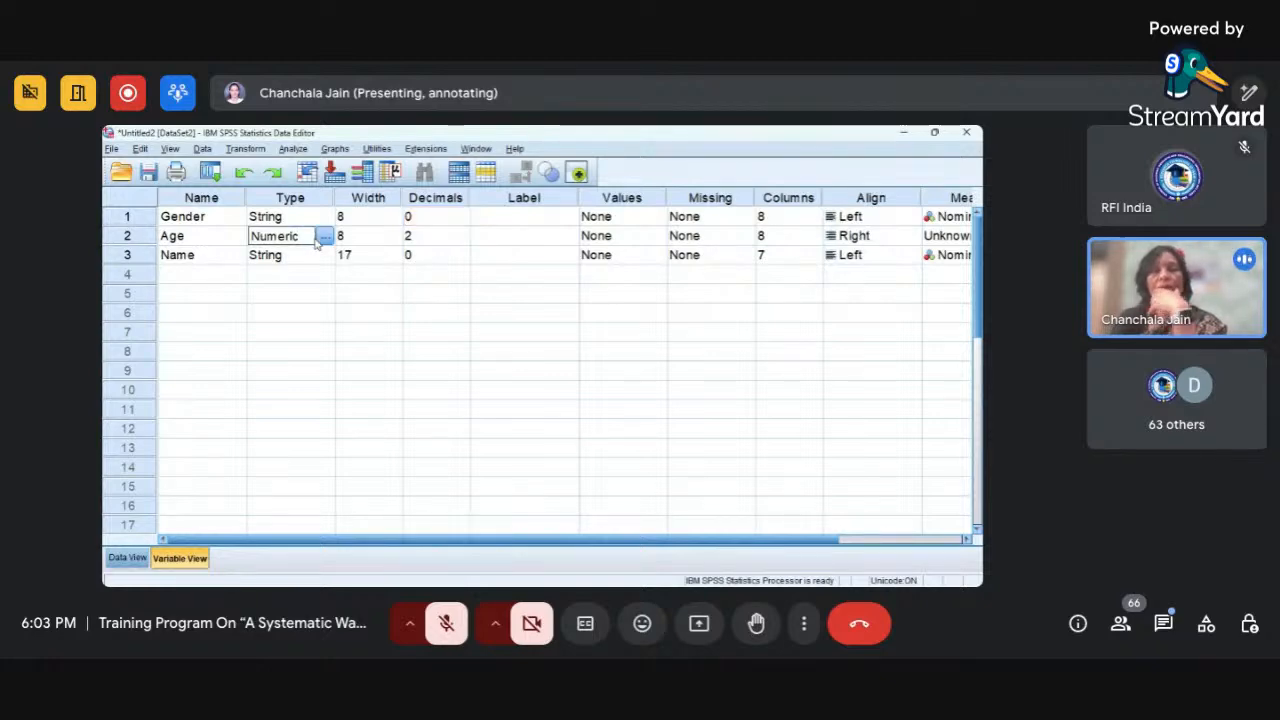
left_click(416, 238)
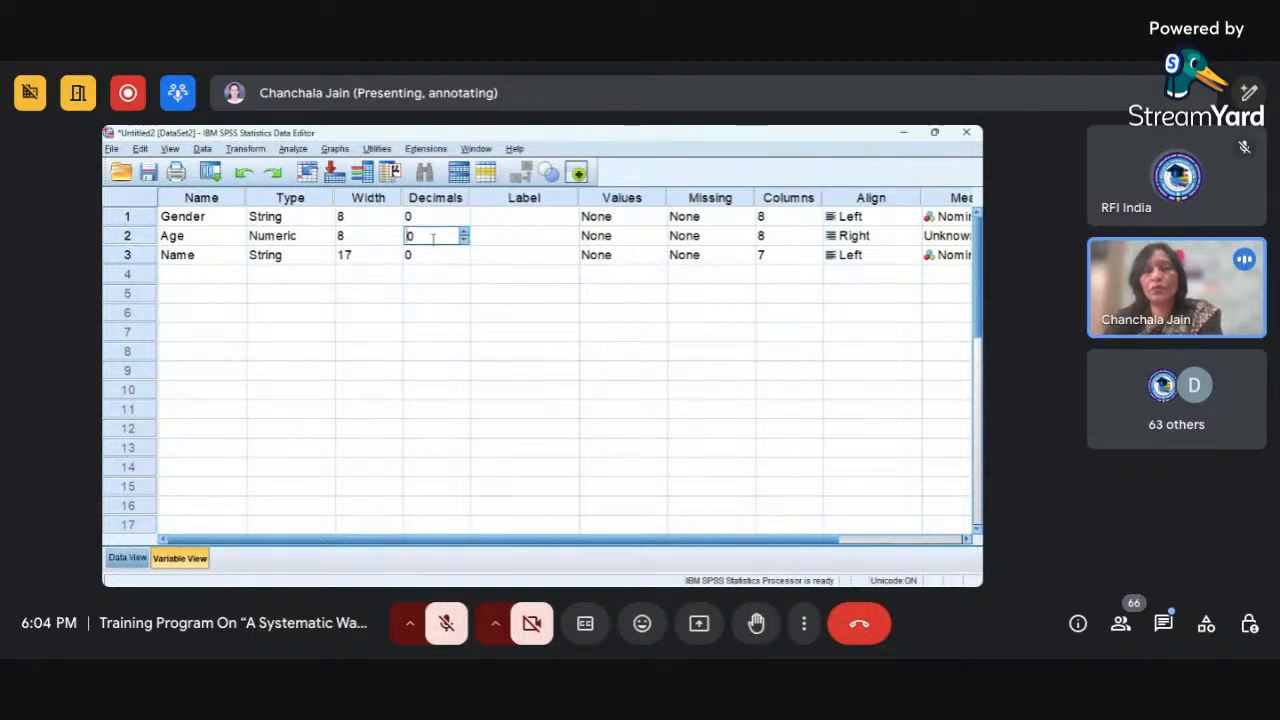
left_click(128, 558)
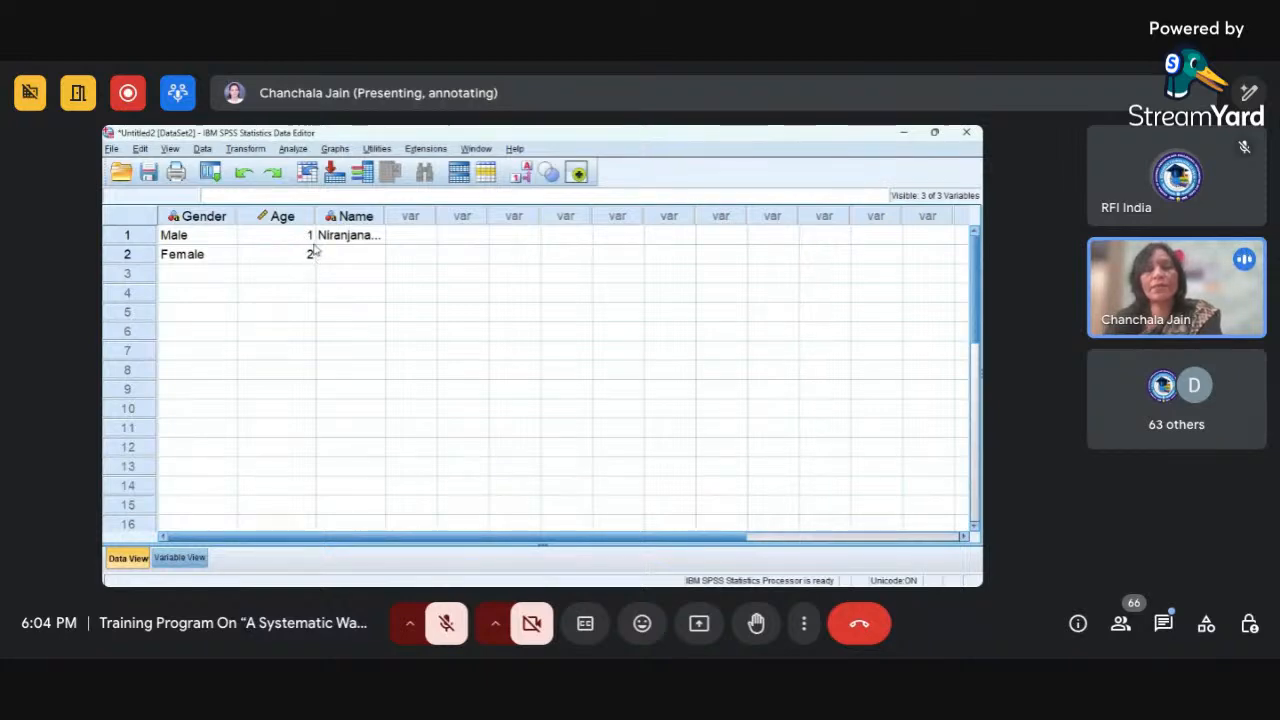
left_click(181, 562)
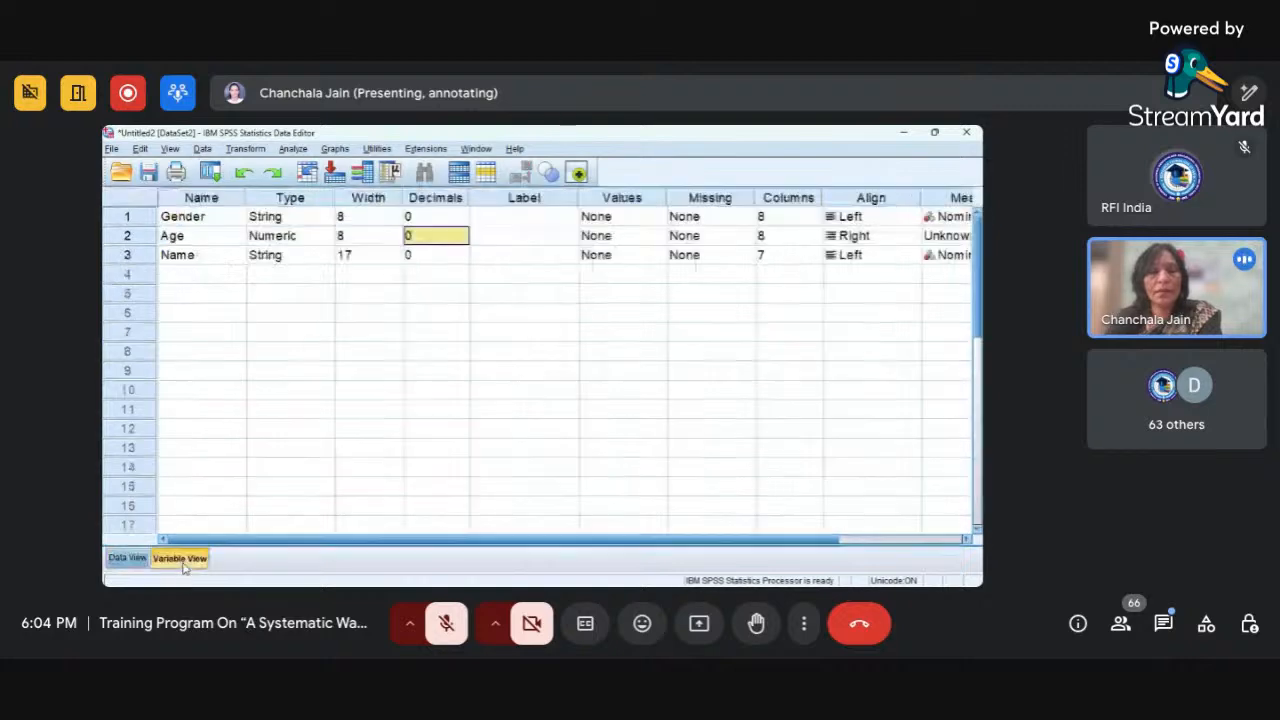
left_click(452, 199)
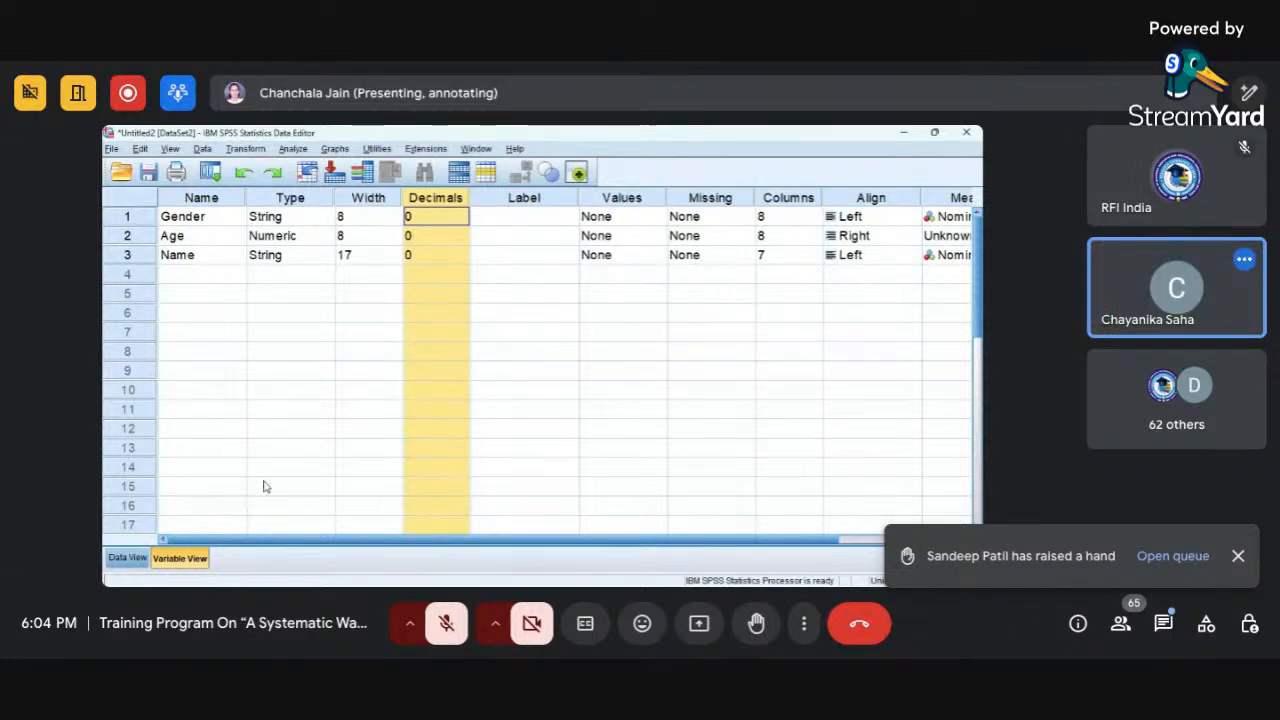
Try to rename the Gender variable as "Gender of Respondent" with spaces in Variable View.
left_click(526, 222)
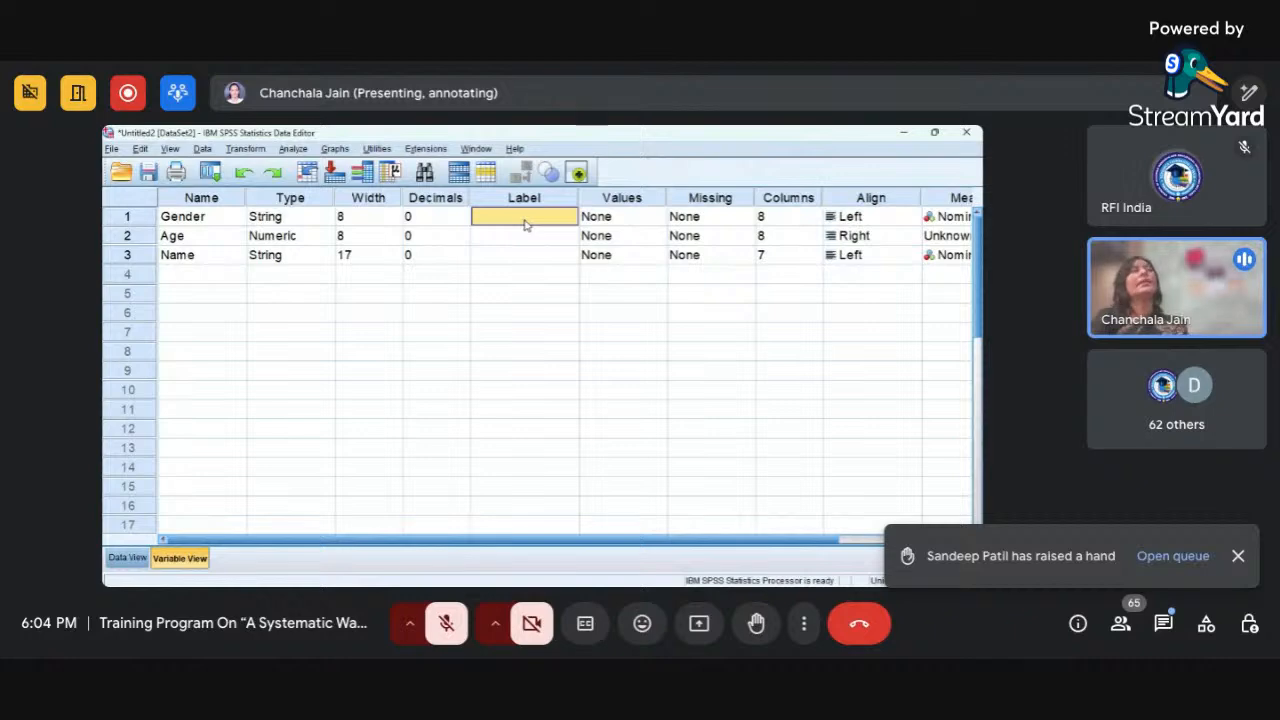
left_click(201, 217)
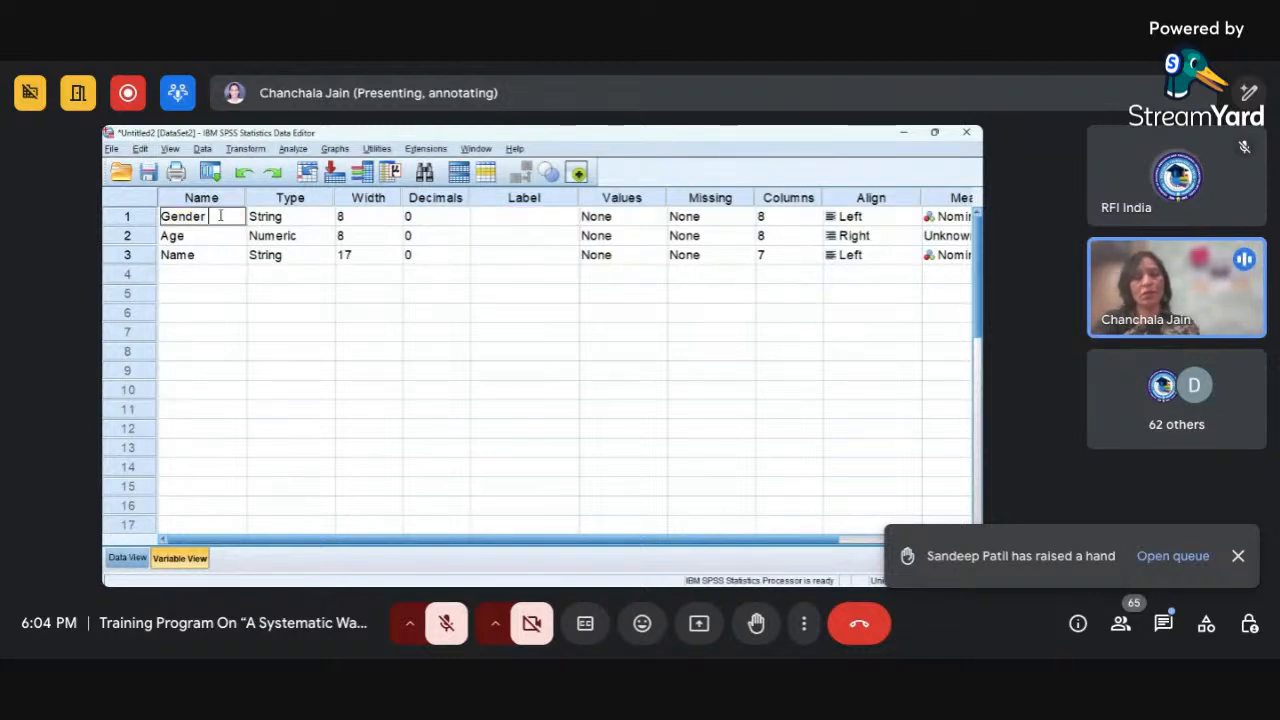
type("of Res")
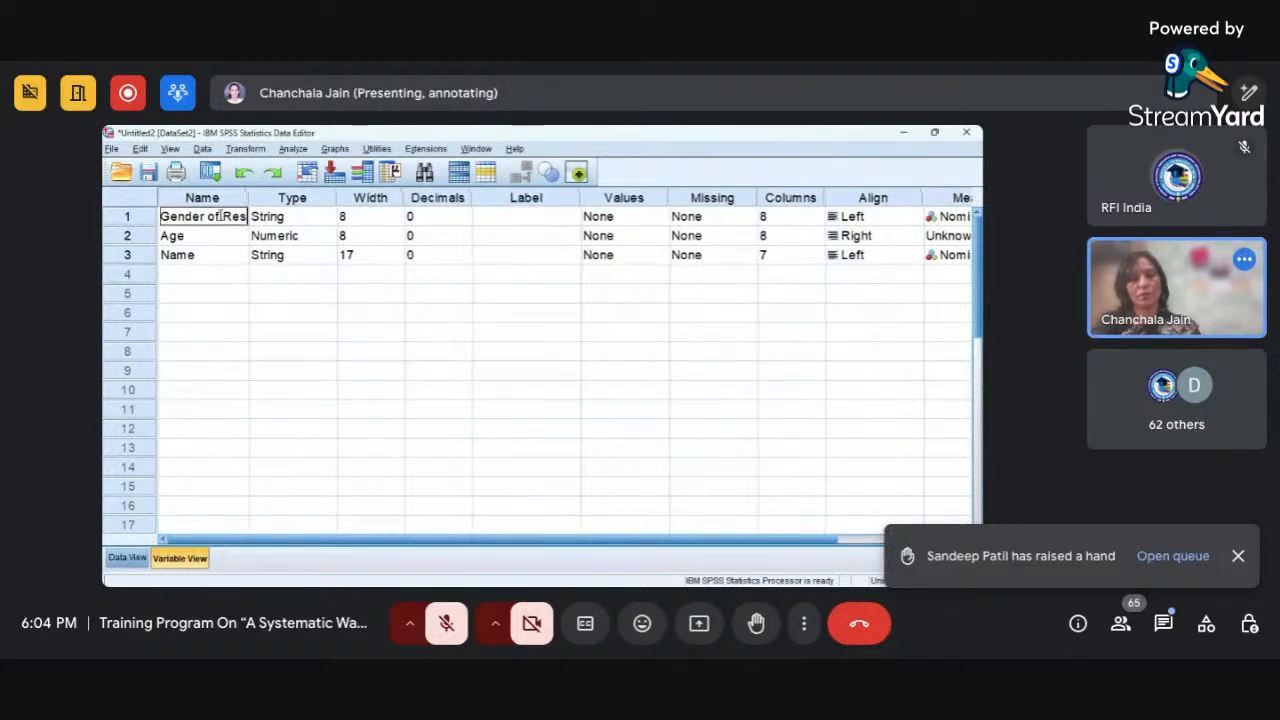
type("pondent")
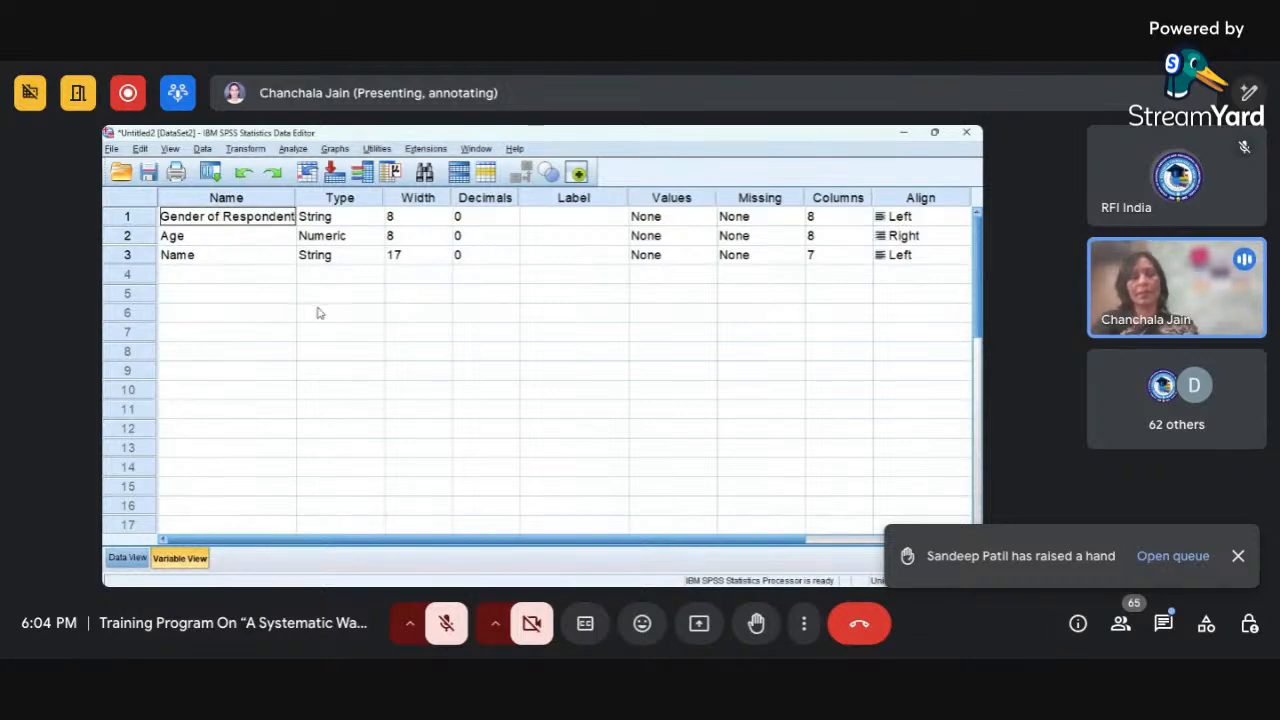
key("Return")
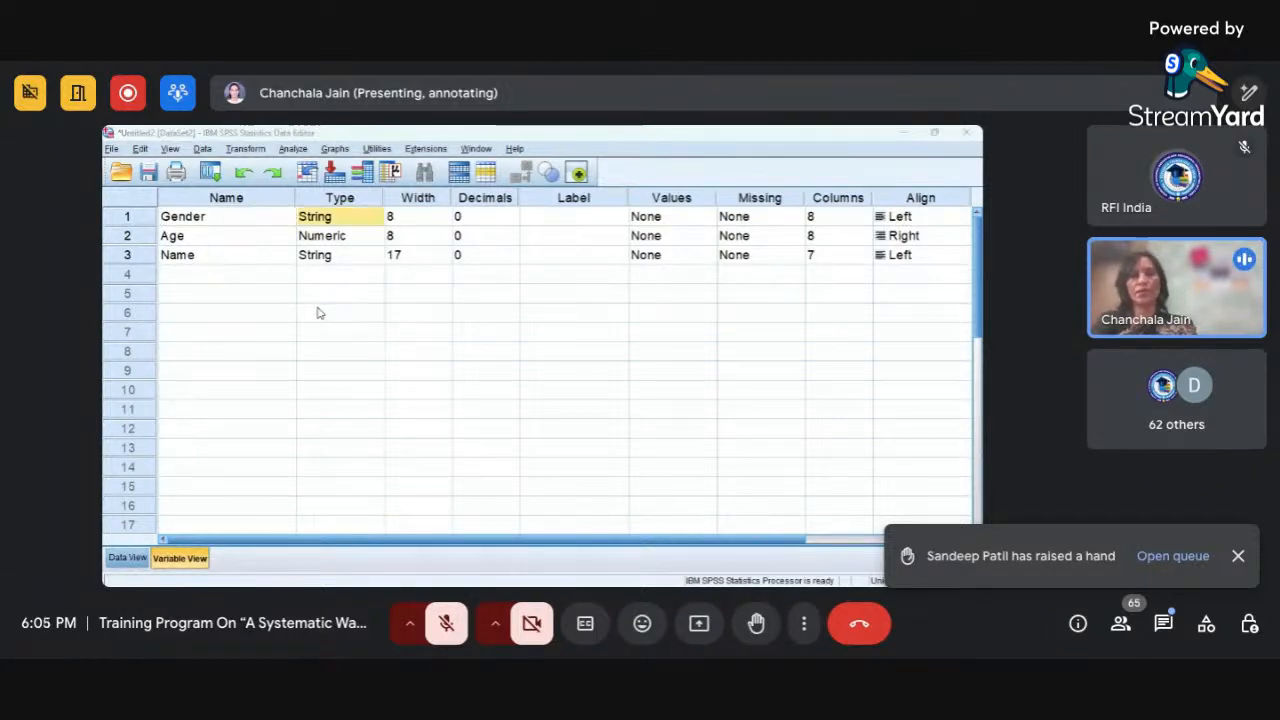
left_click(551, 384)
Rename the Gender variable as Gender_of.Respondent, using an underscore and a period instead of spaces.
double_click(220, 214)
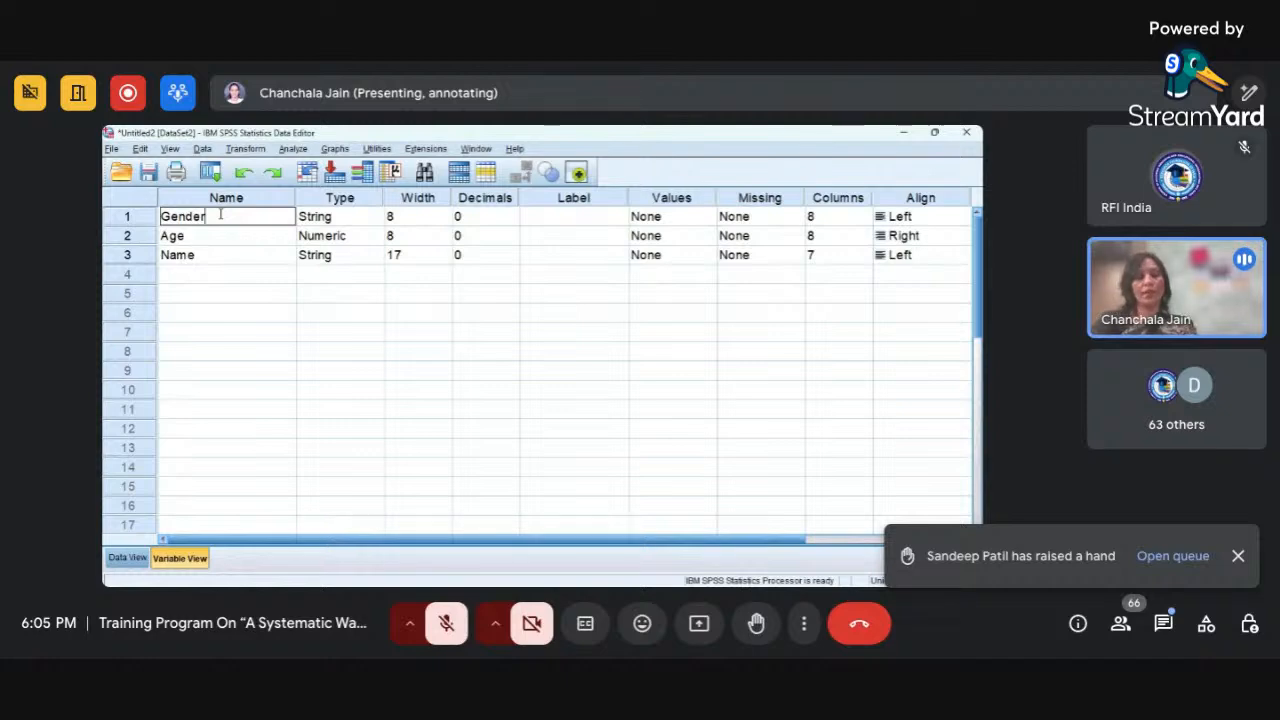
type("_o")
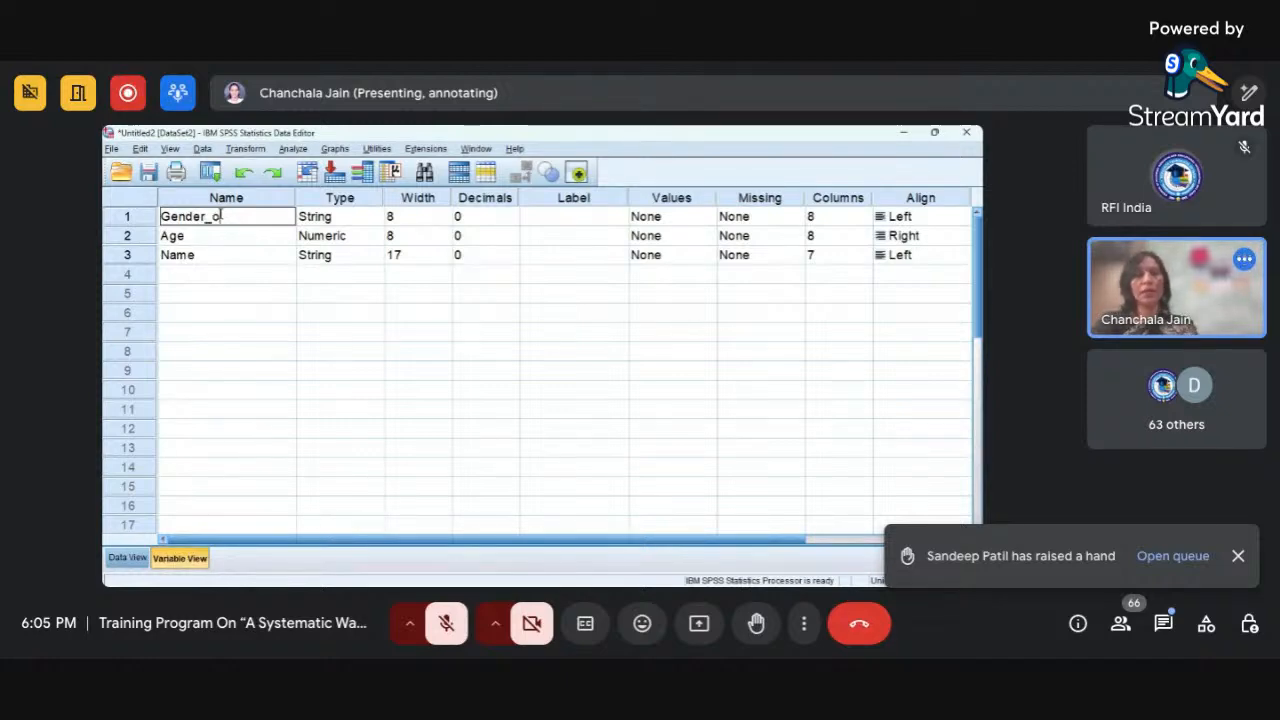
type("f")
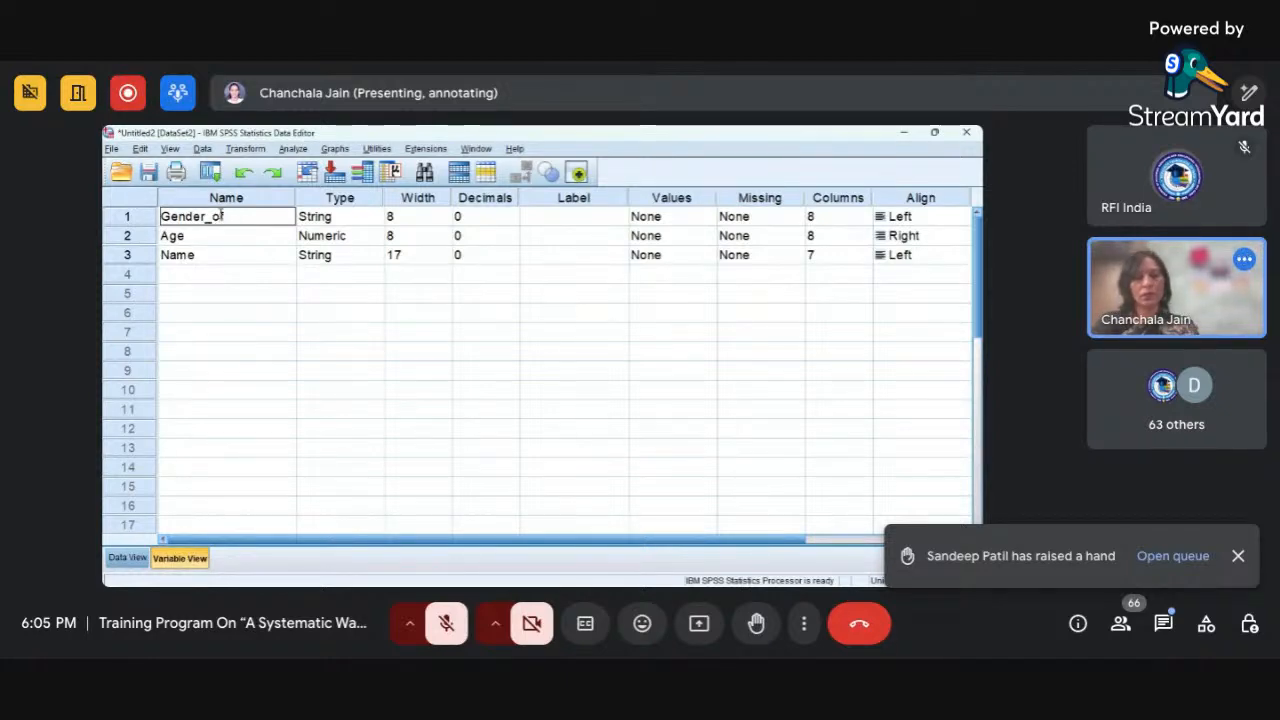
type(".")
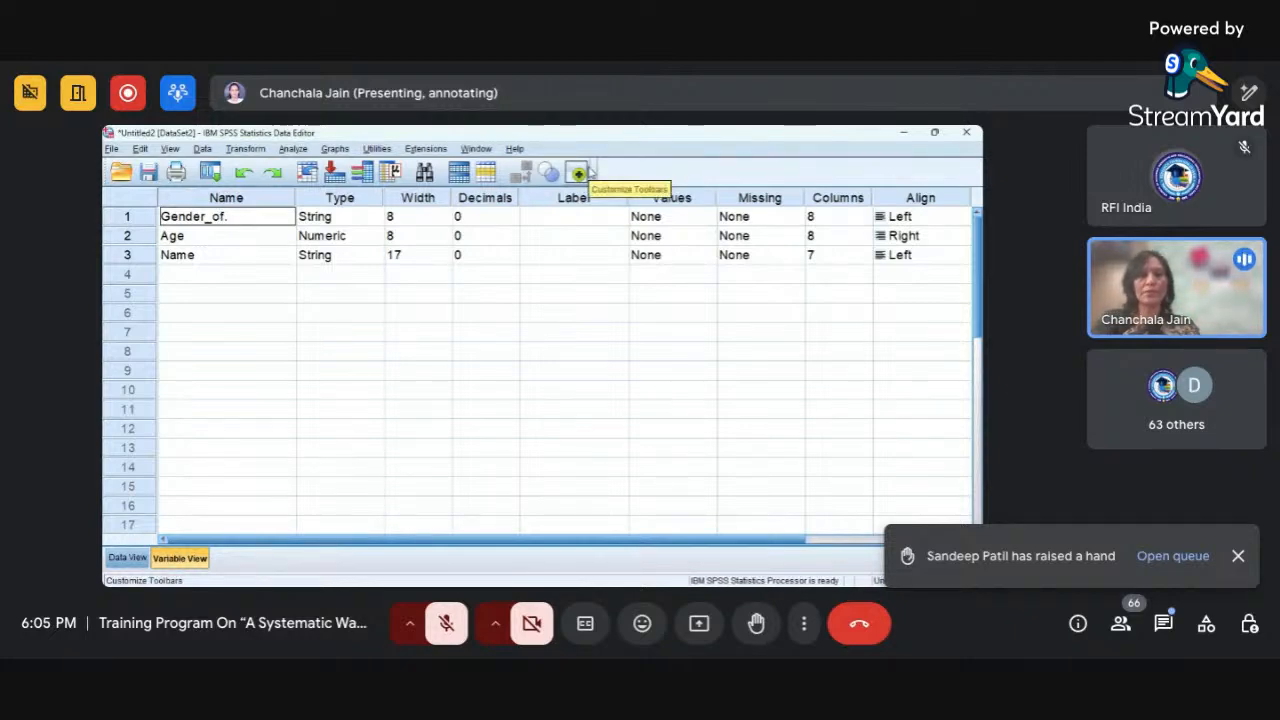
type("Res")
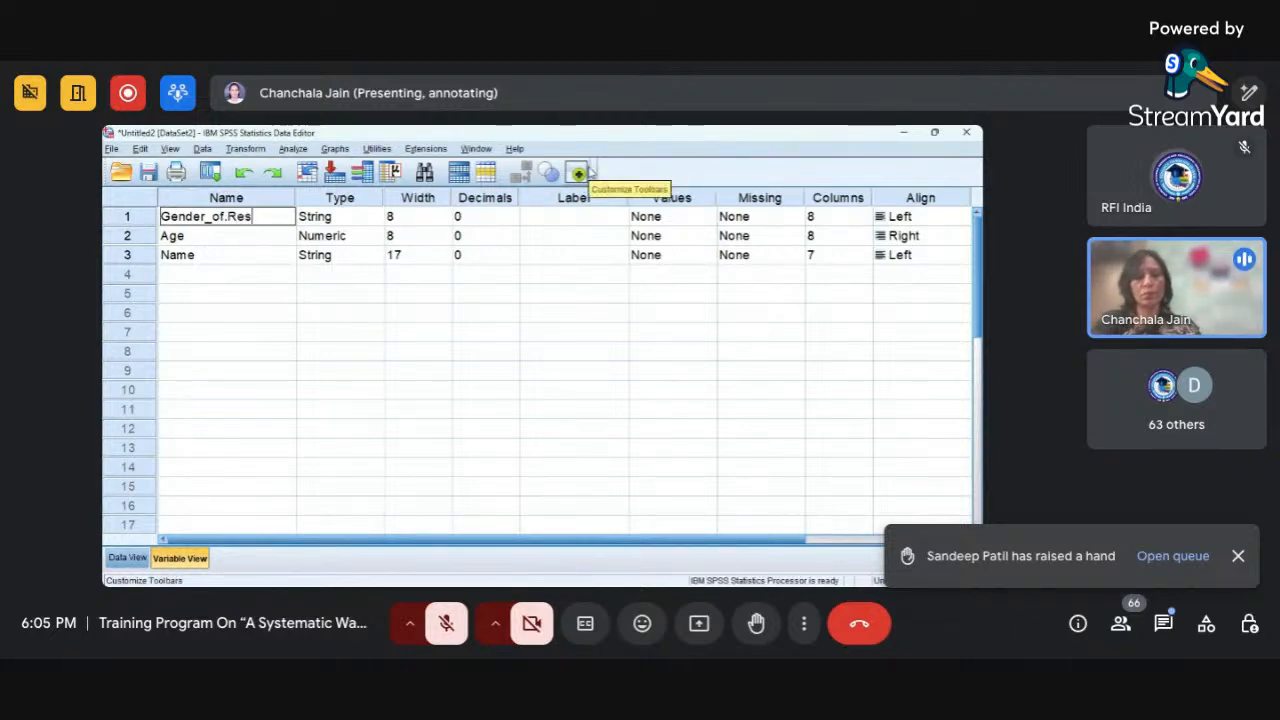
type("pondent")
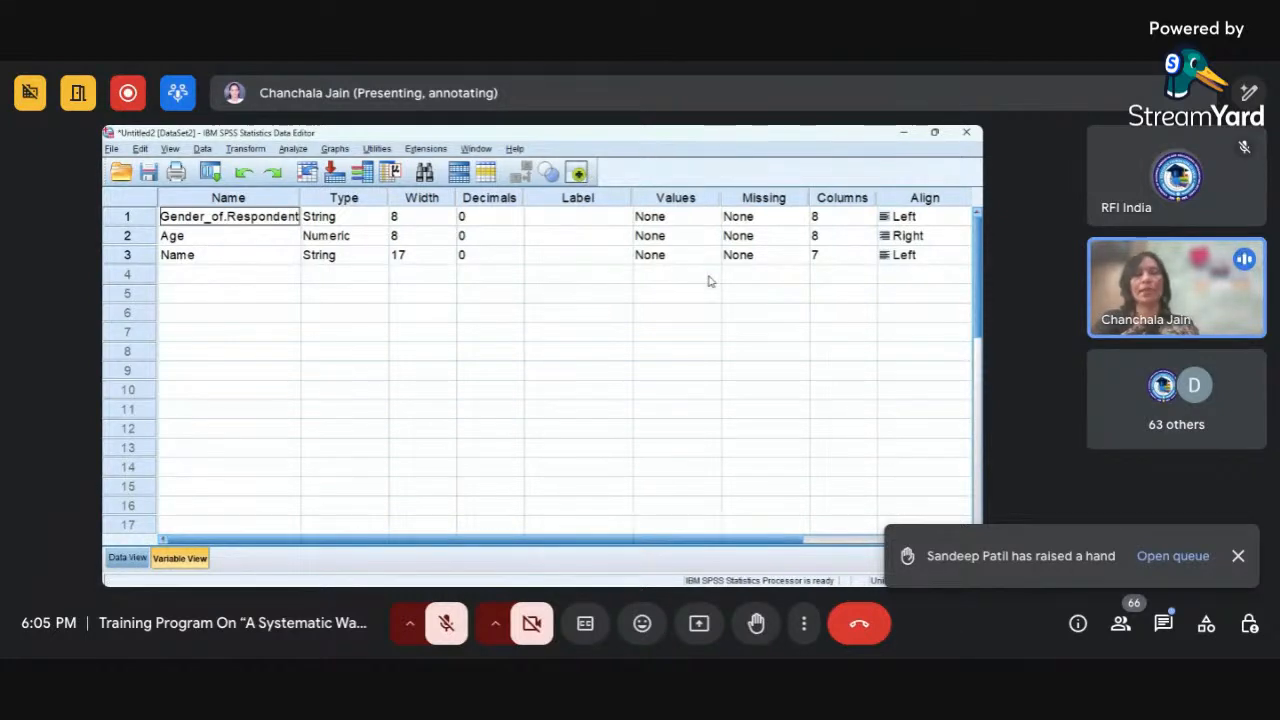
key("Tab")
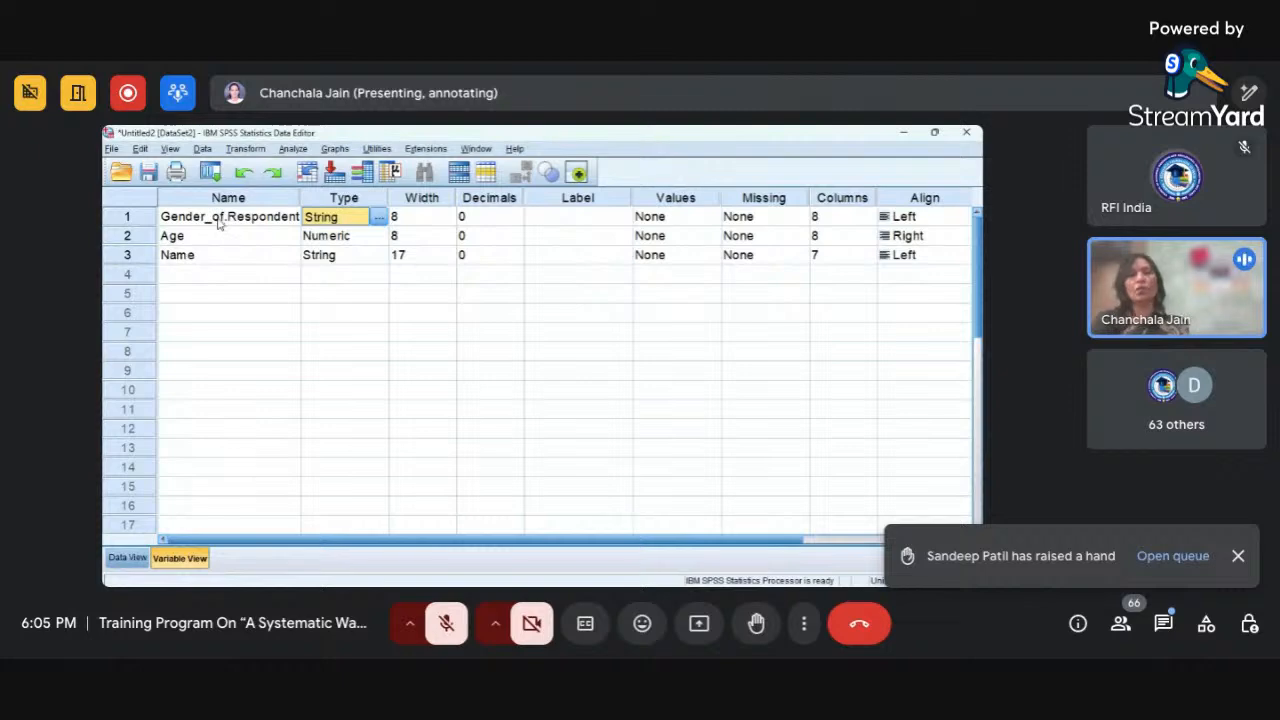
Replace the period in the first variable's name with an underscore, making it Gender_of_Respondent.
double_click(218, 222)
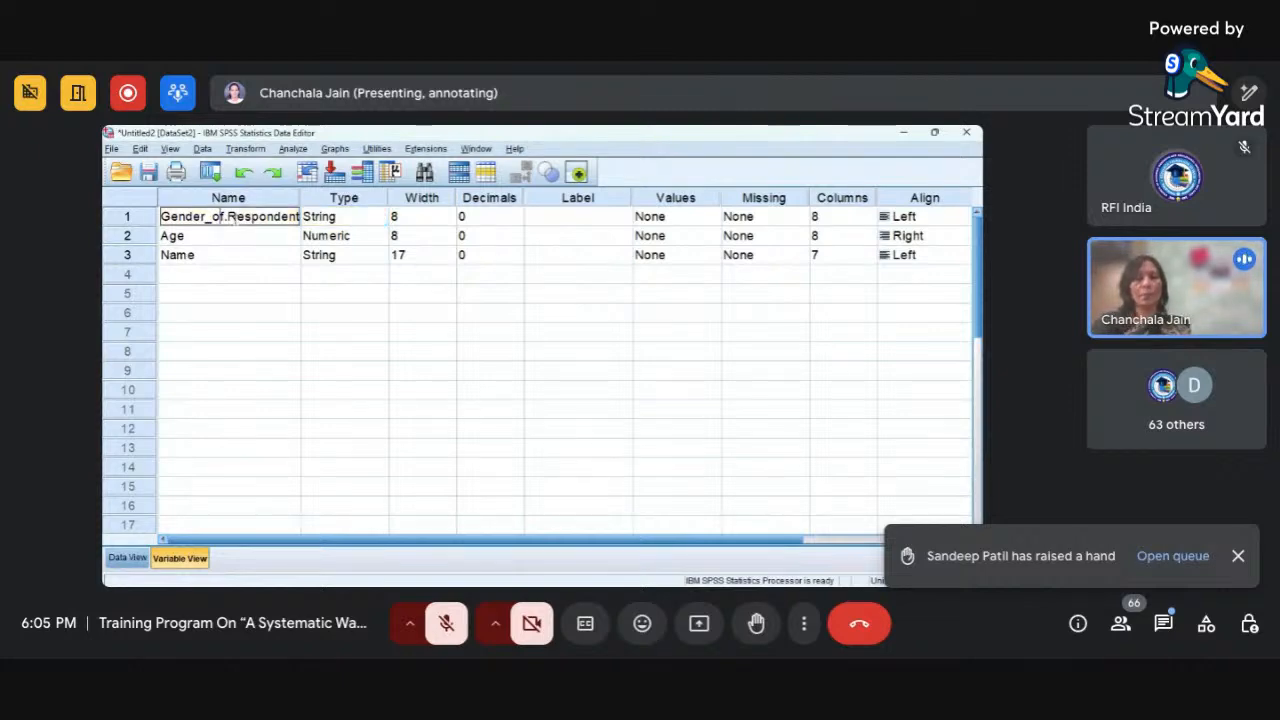
key("BackSpace")
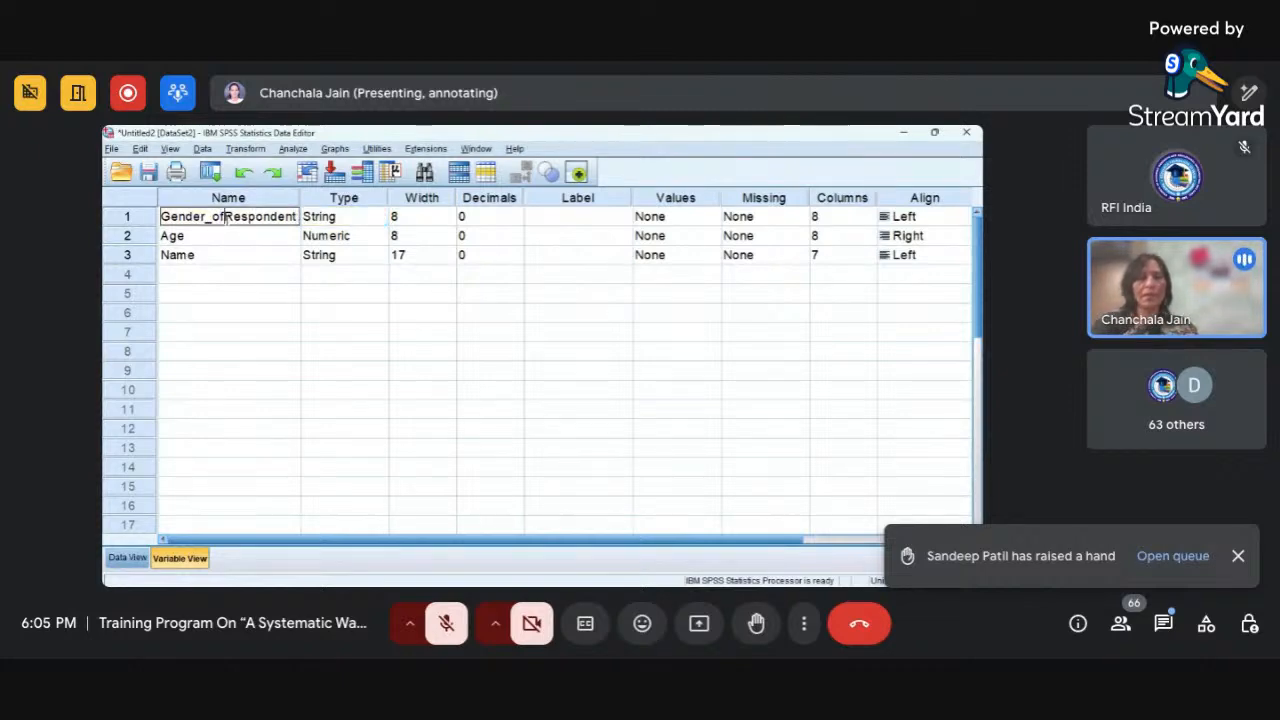
type("_")
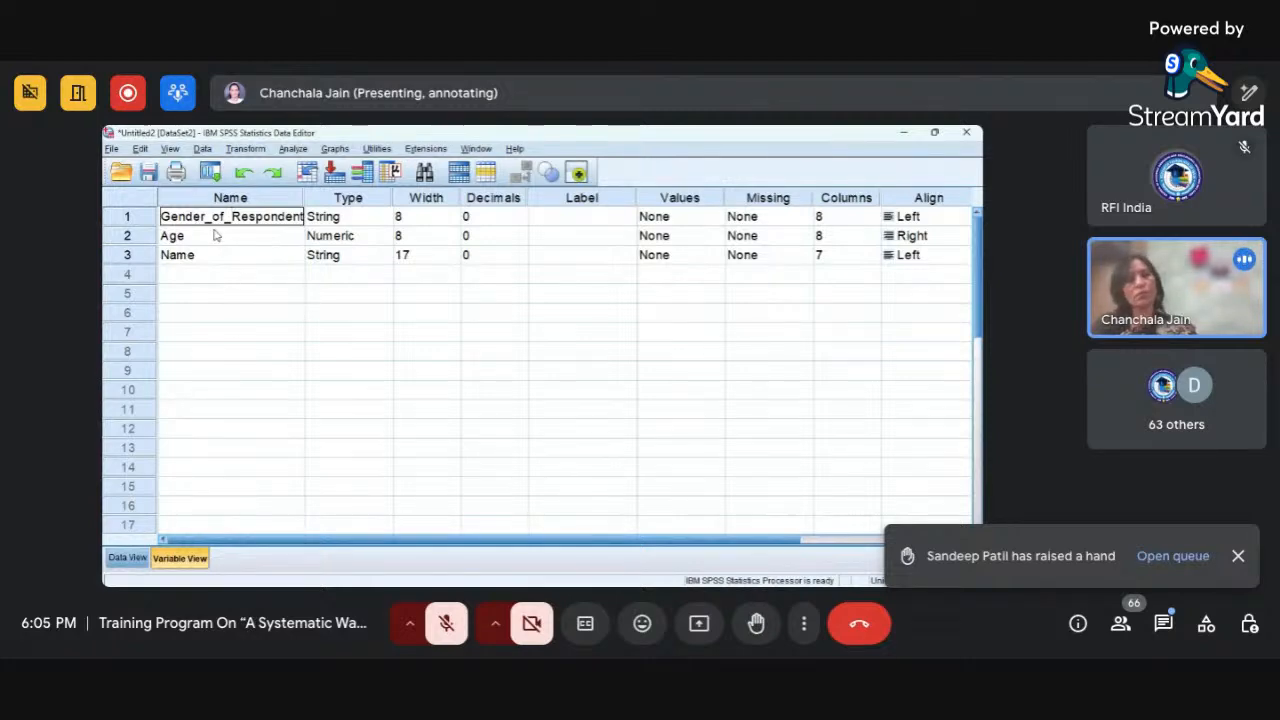
key("Tab")
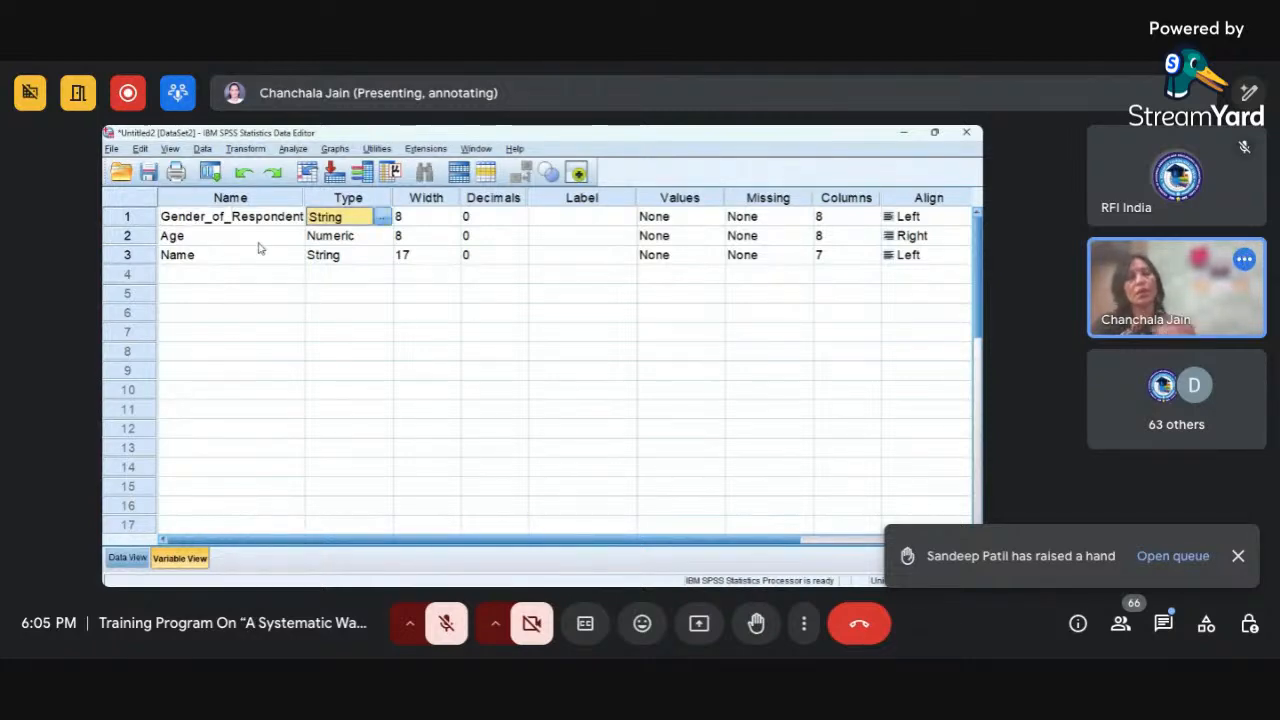
Shorten the first variable's name back to Gender and narrow the Name column in Variable View.
left_click(205, 226)
left_click(205, 226)
left_click_drag(205, 222, 343, 230)
key("BackSpace")
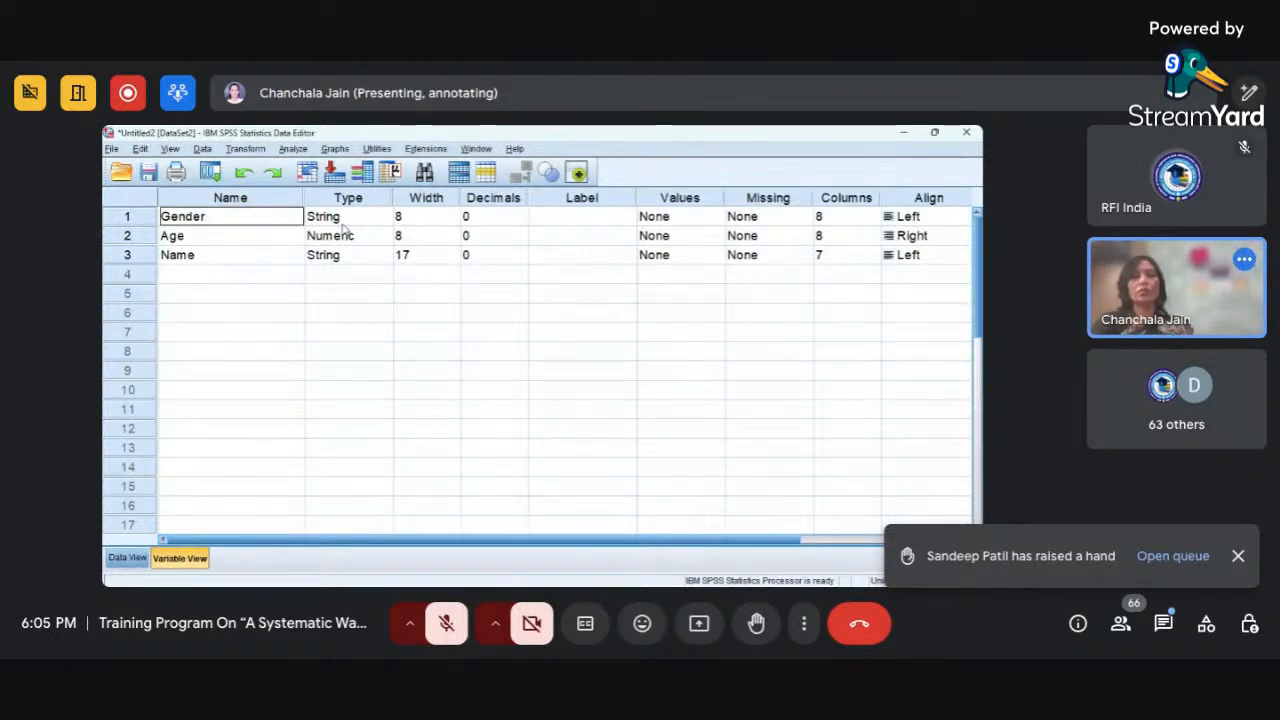
left_click(405, 276)
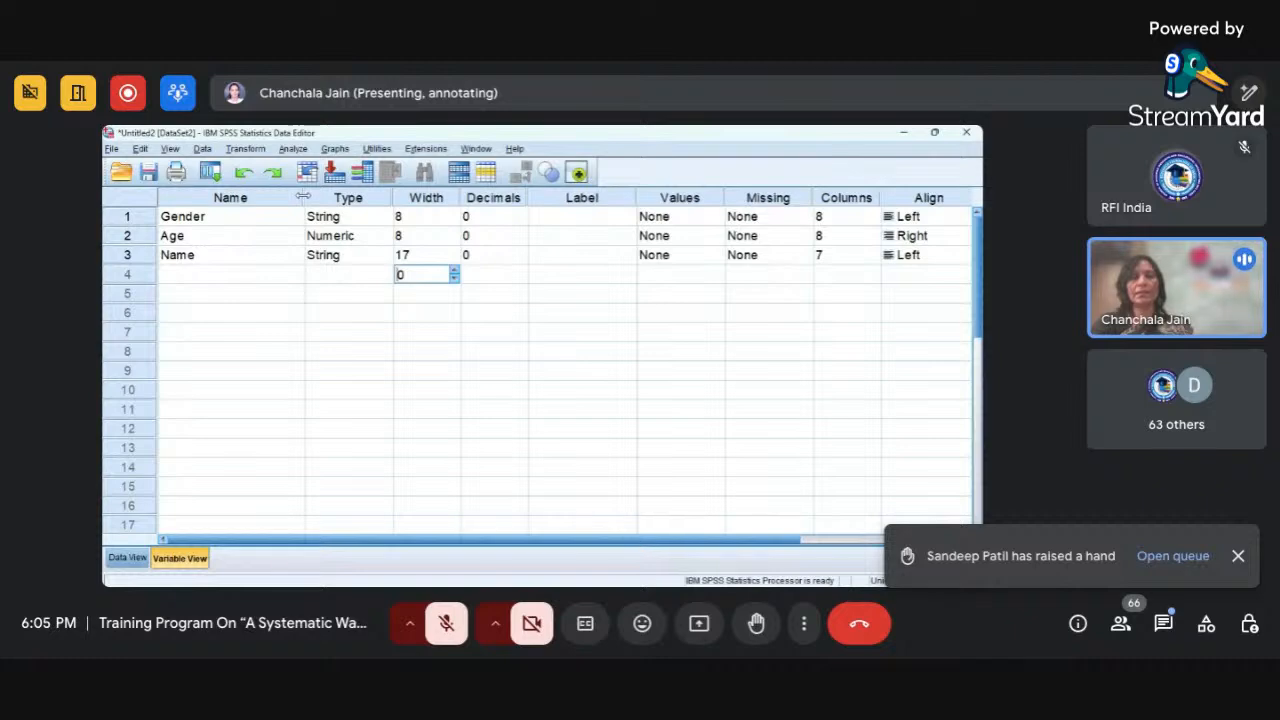
left_click_drag(303, 197, 250, 197)
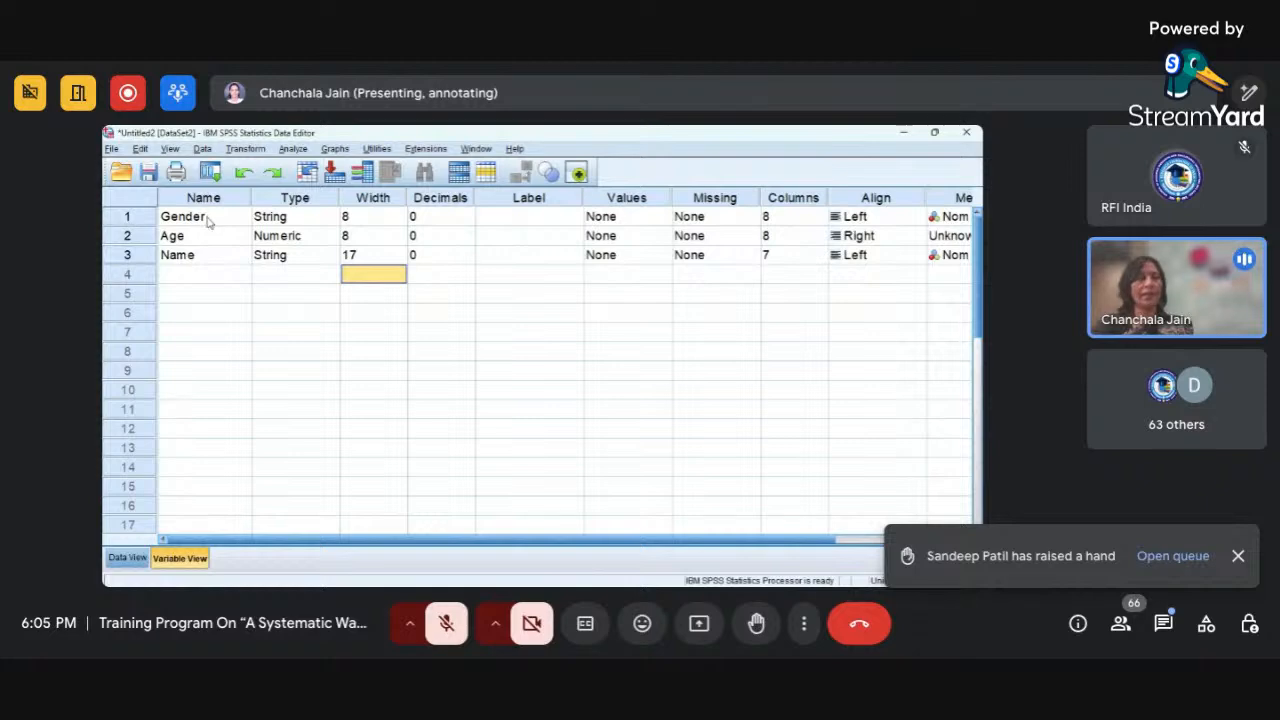
Enter "Gender of Respondent" as the label of the Gender variable in Variable View.
left_click(209, 221)
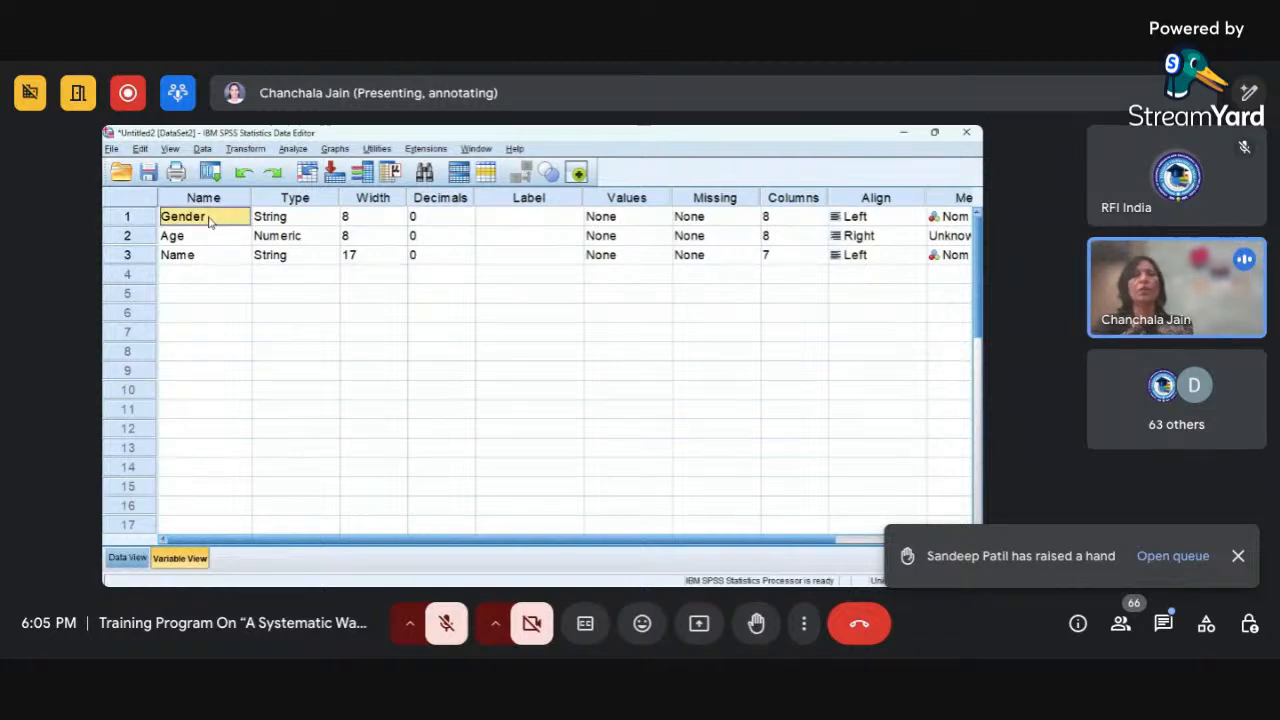
left_click(538, 220)
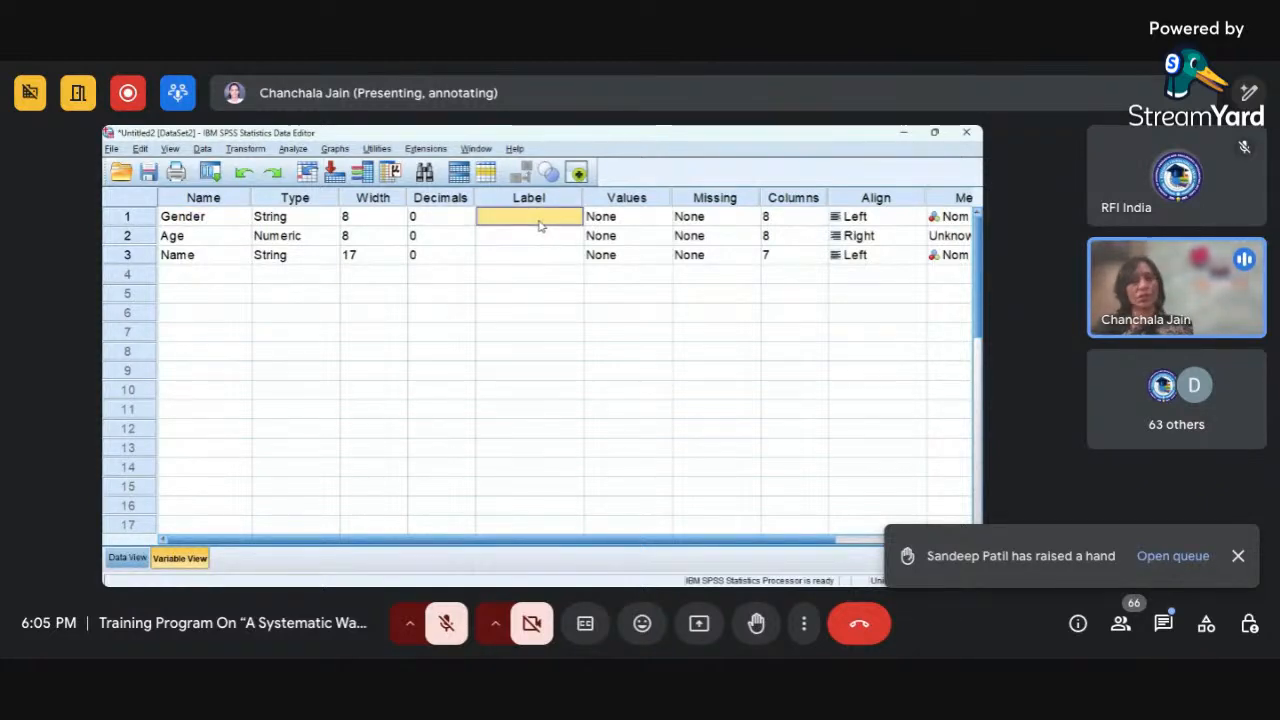
type("G")
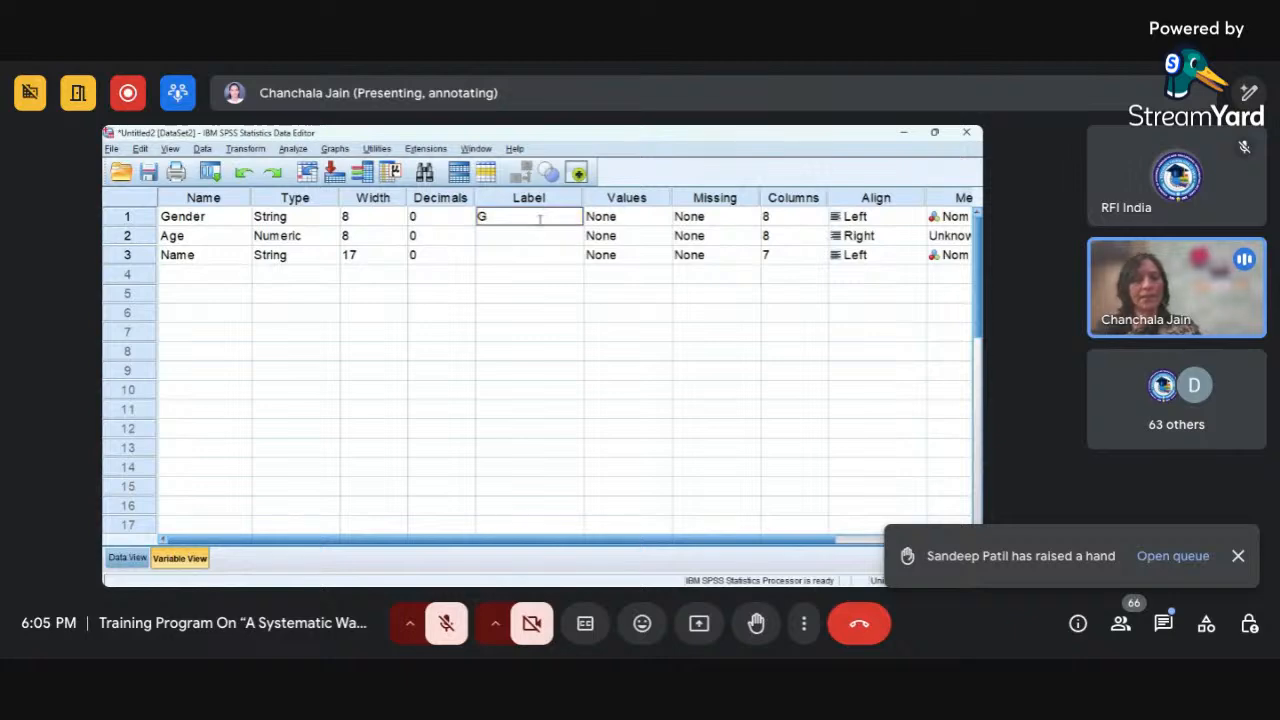
type("ender of")
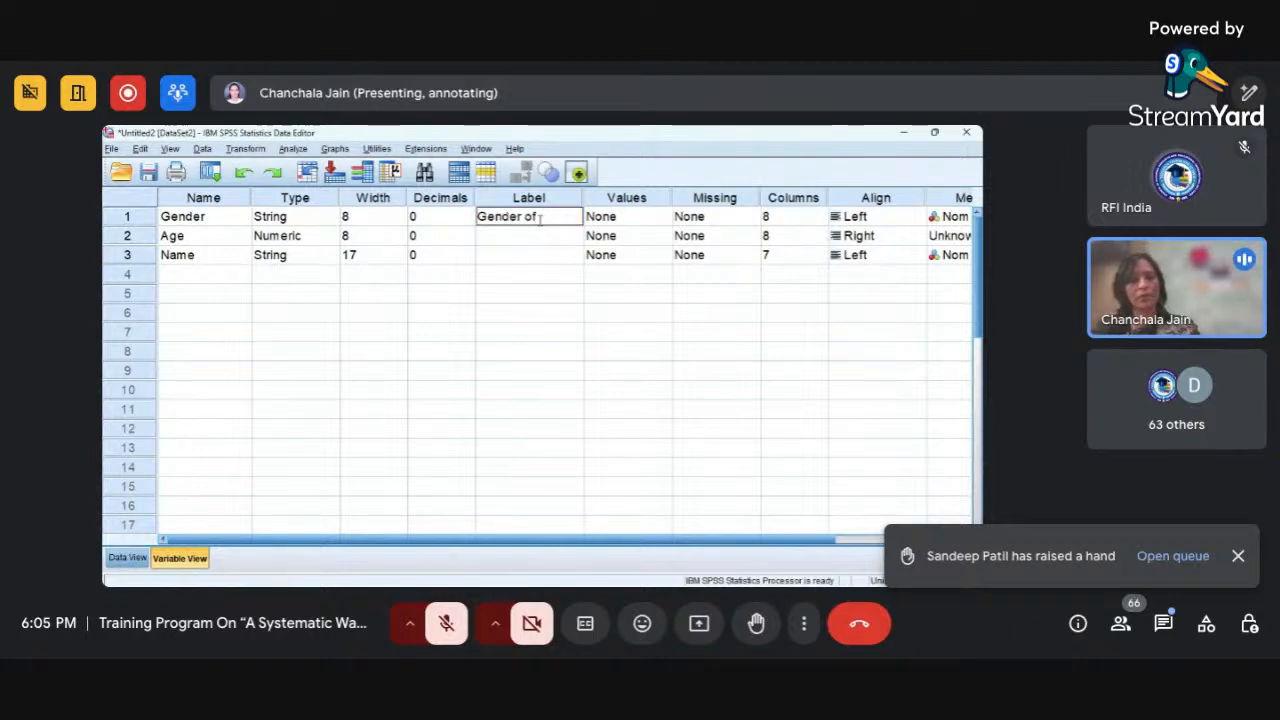
type(" Resp")
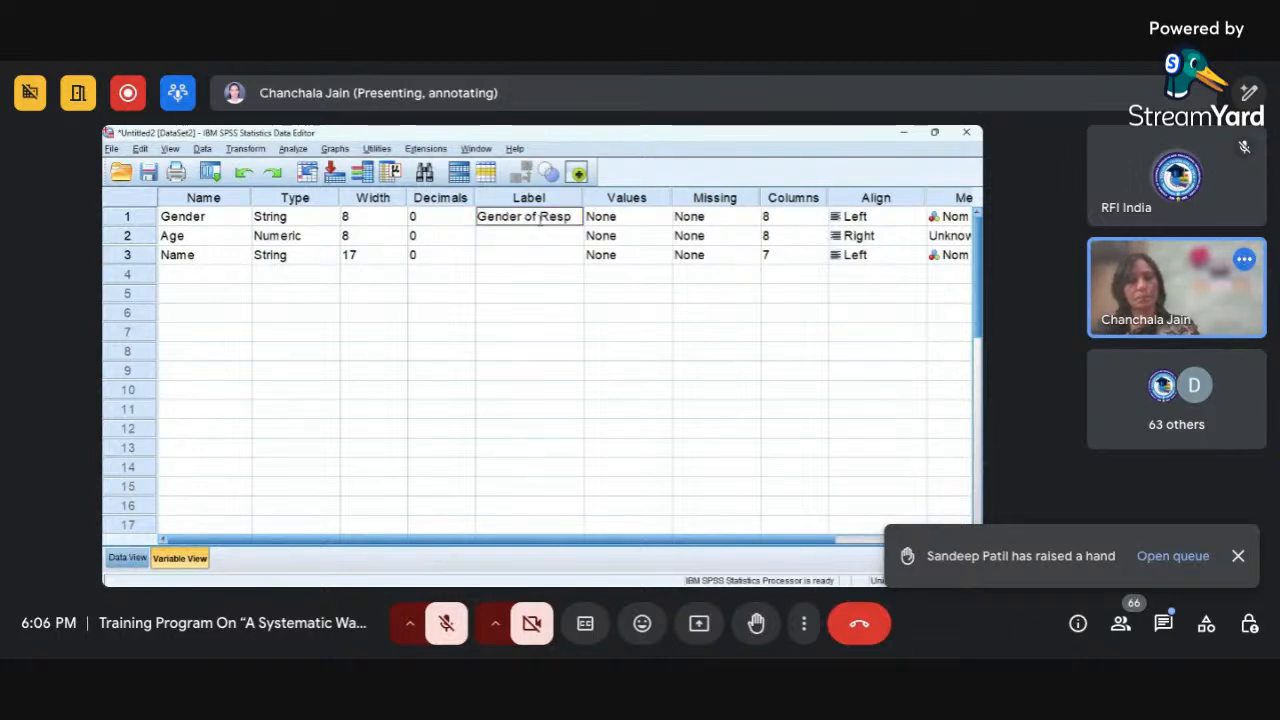
type("ondent")
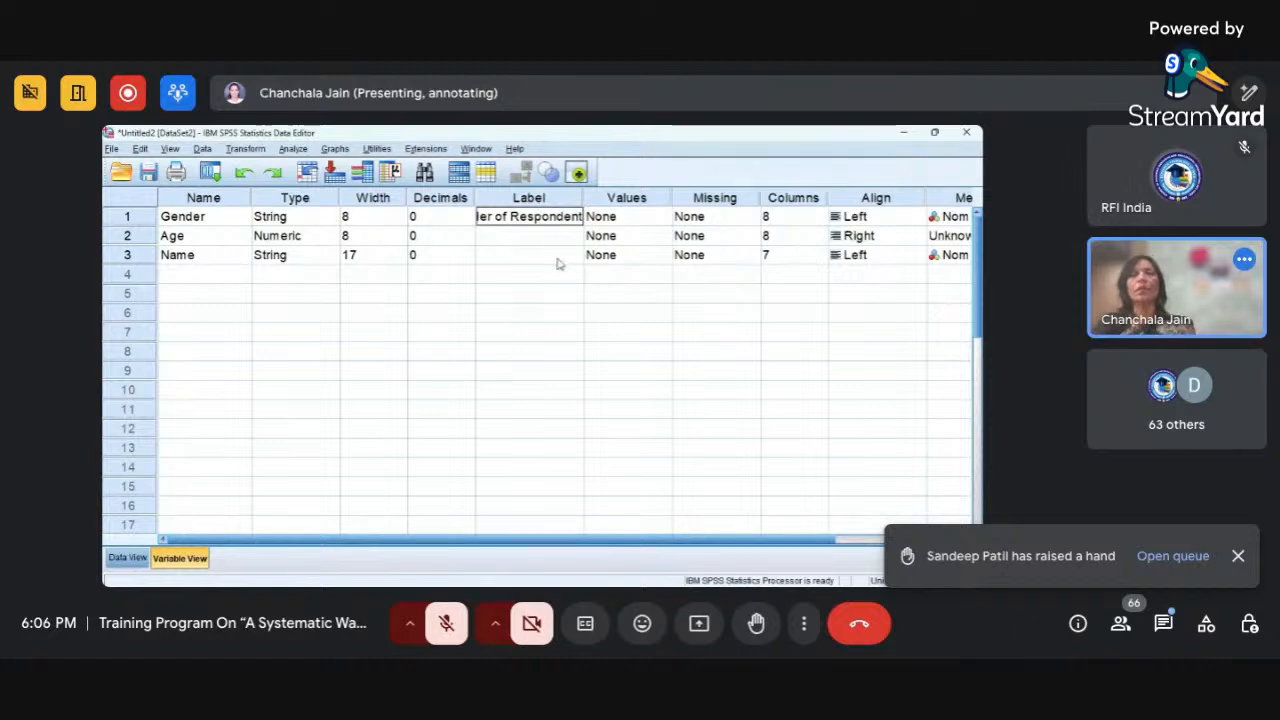
left_click(559, 263)
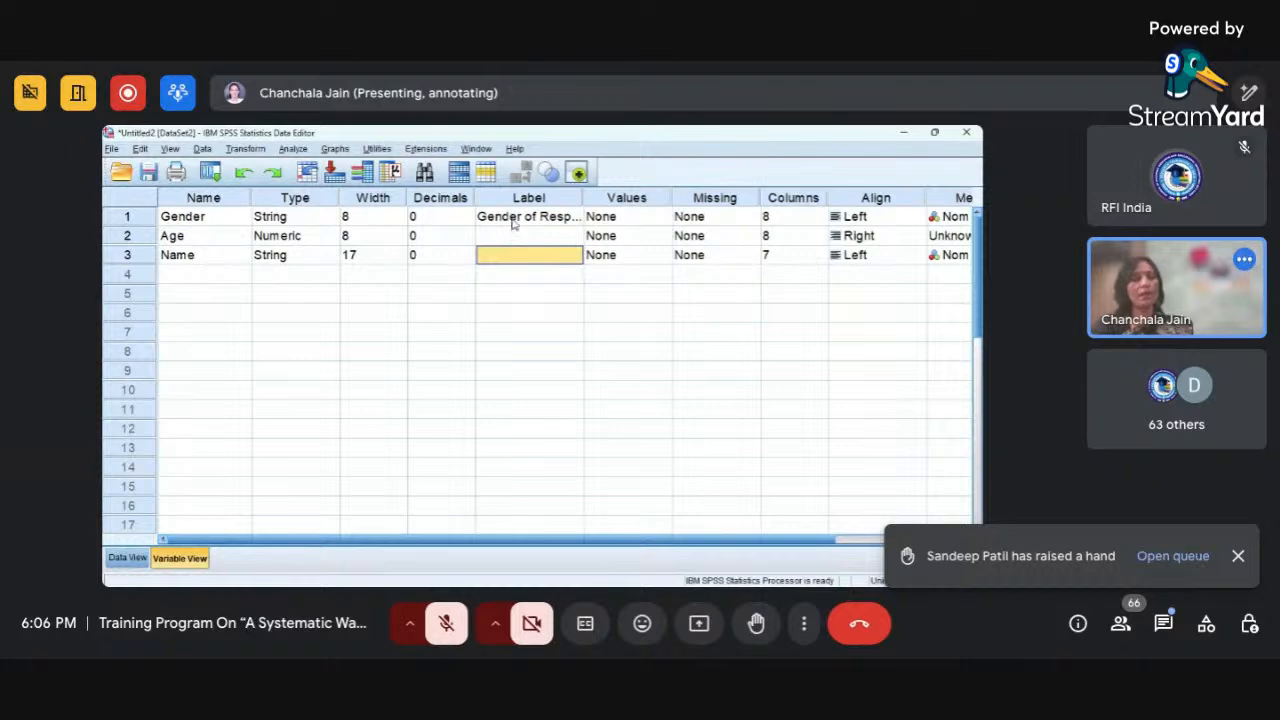
left_click(512, 222)
left_click(516, 235)
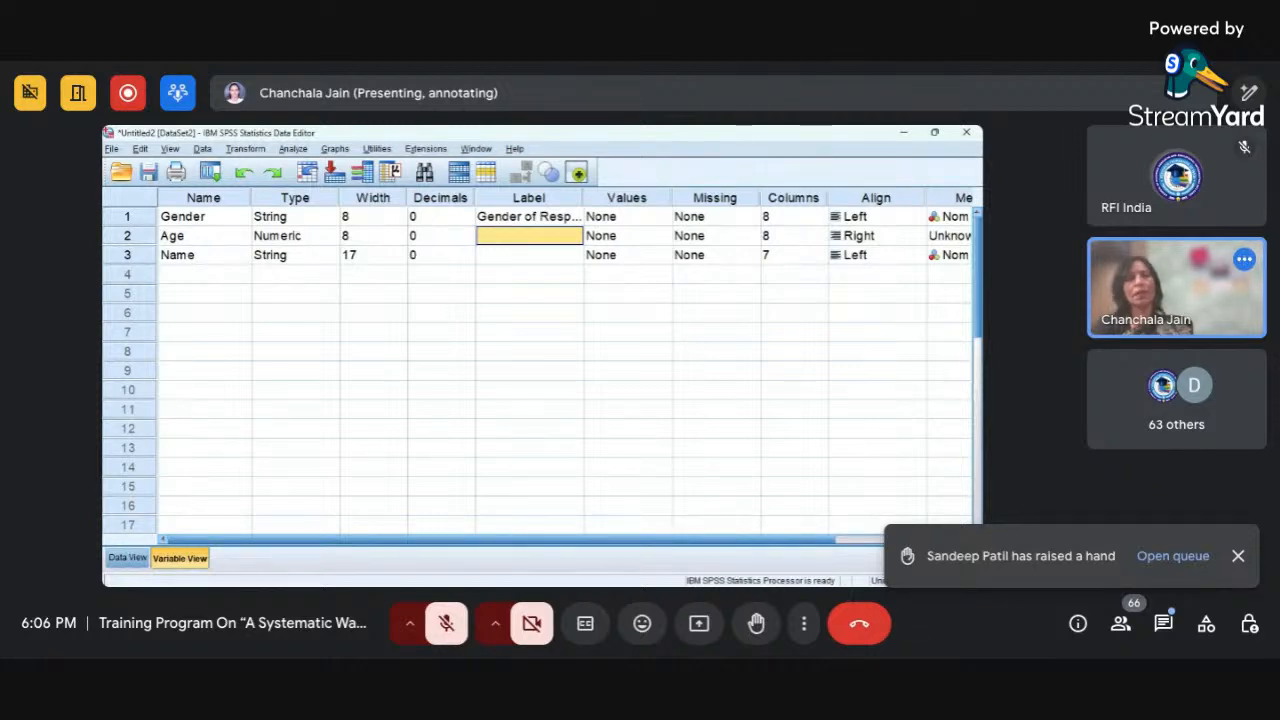
left_click(651, 217)
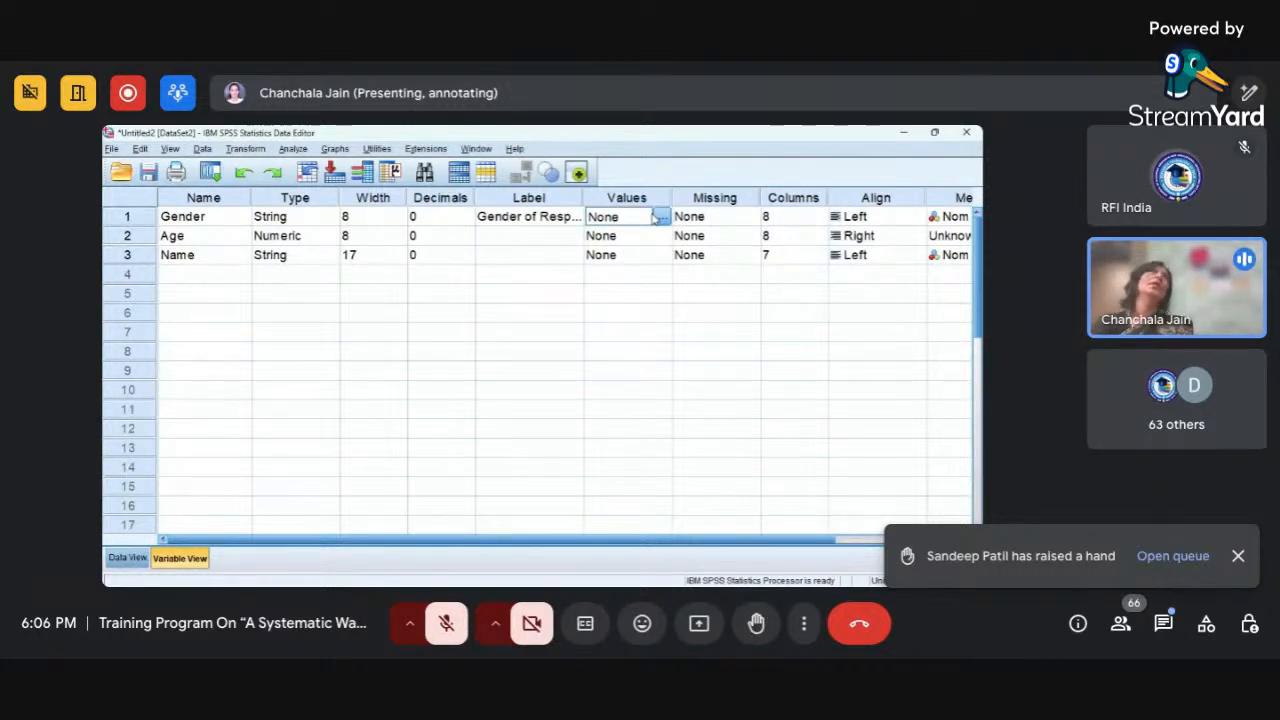
left_click(661, 217)
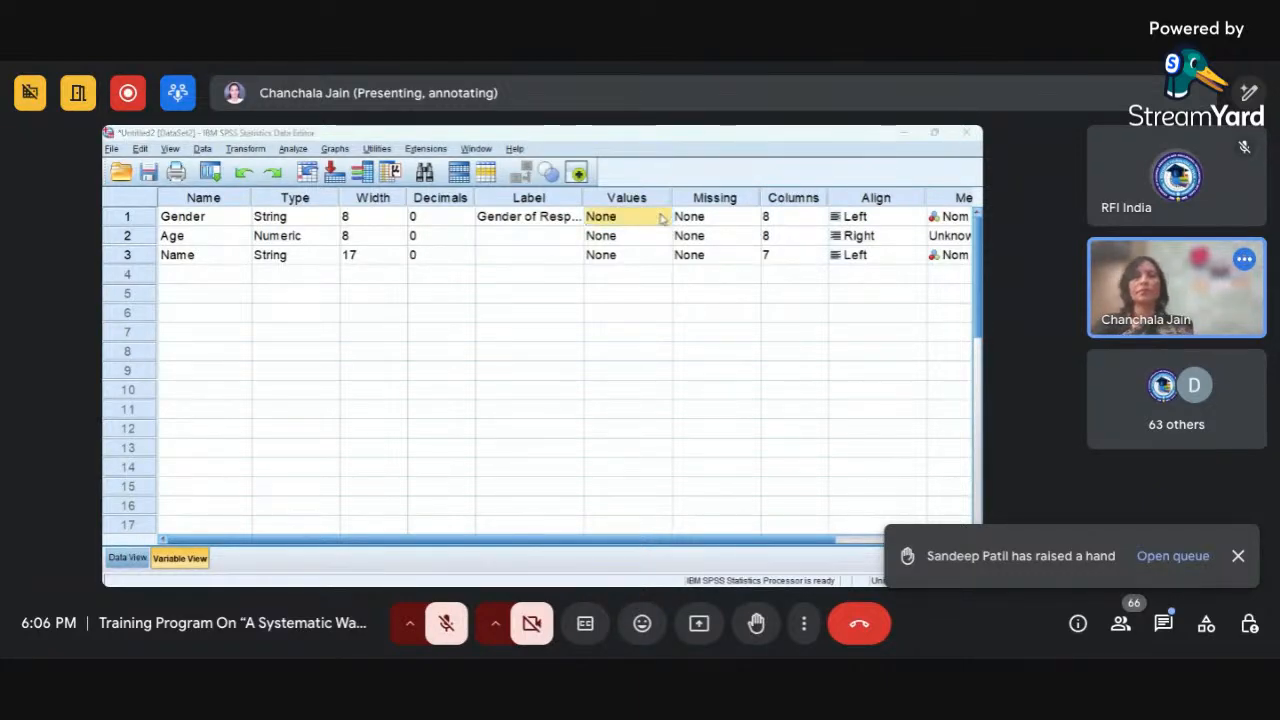
left_click(689, 269)
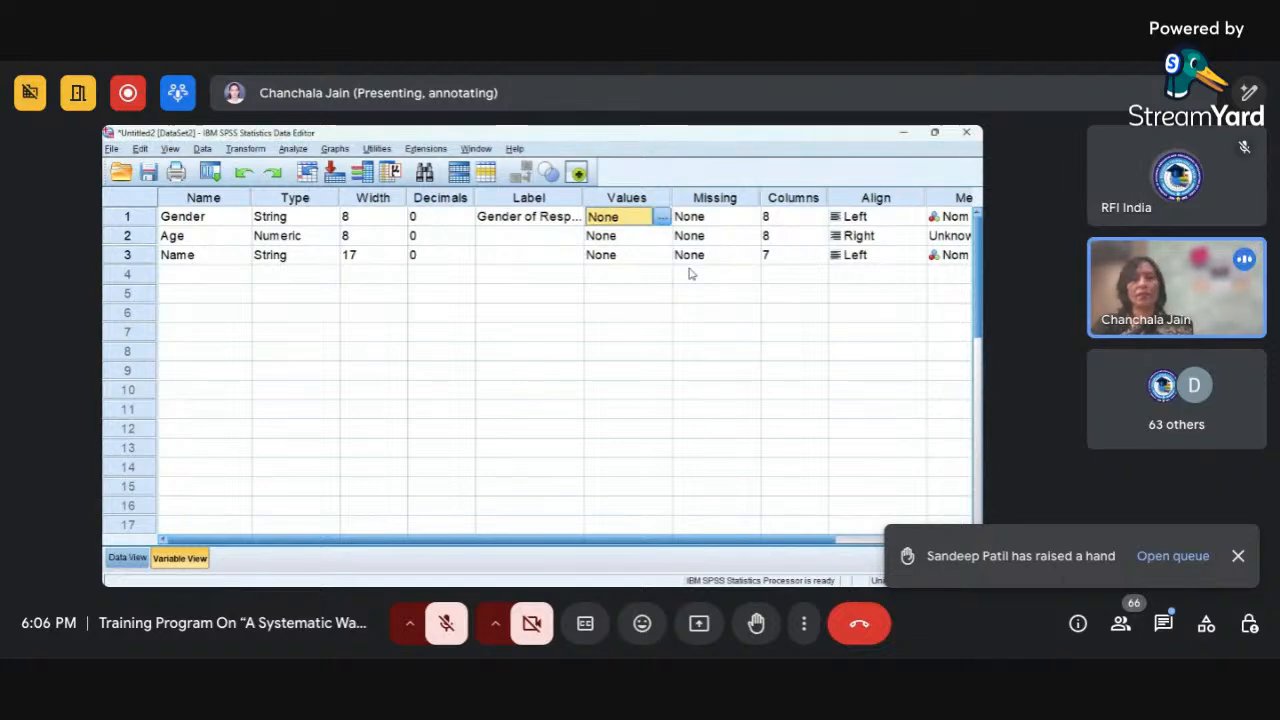
Change the Gender variable's type to Numeric and define its value labels as 1 = Male and 2 = Female.
left_click(318, 216)
left_click(331, 218)
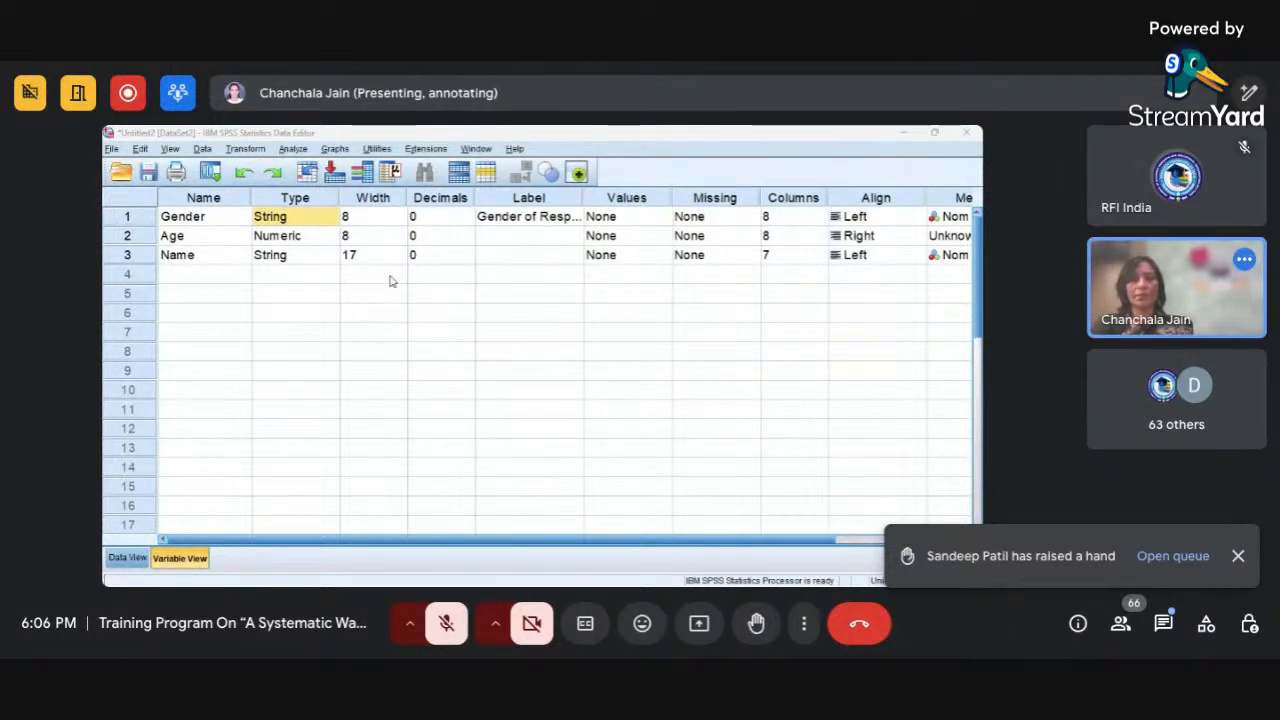
left_click(503, 454)
left_click(658, 224)
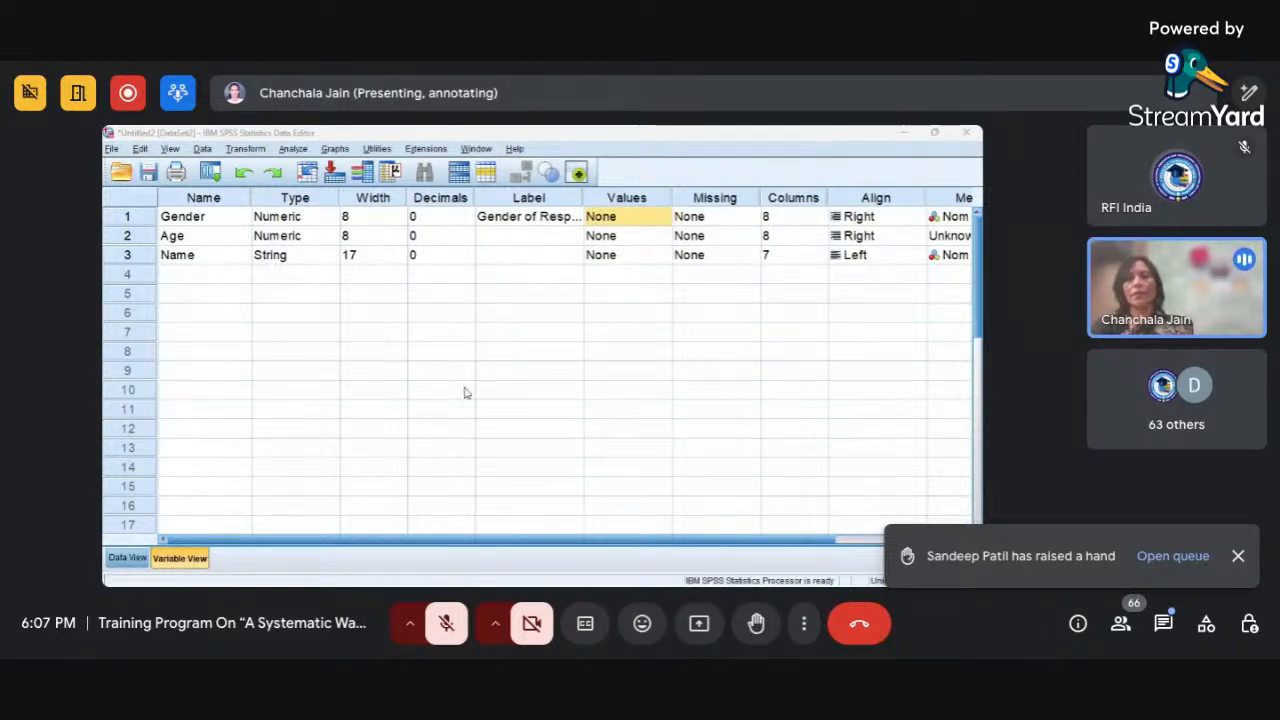
left_click(497, 445)
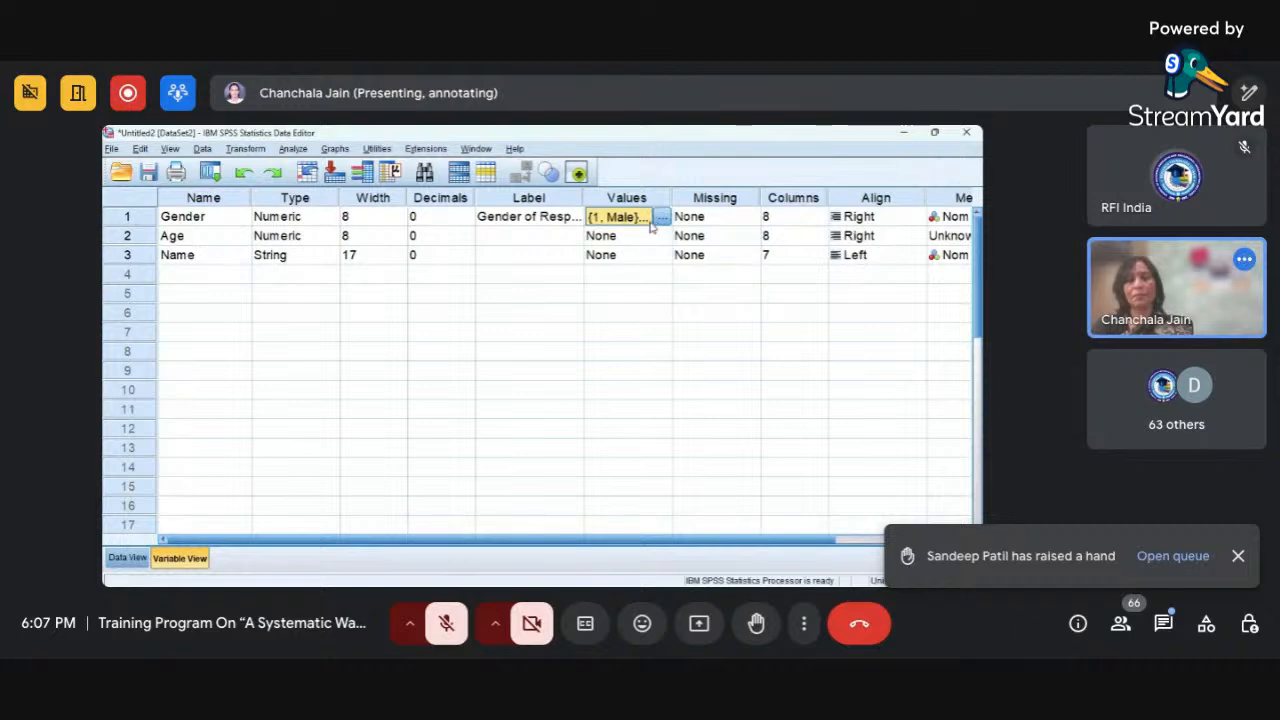
Enter the codes 1, 1, 2, 2, 1, 2, 1 for Gender in rows 1 to 7 of Data View.
left_click(125, 560)
left_click(214, 236)
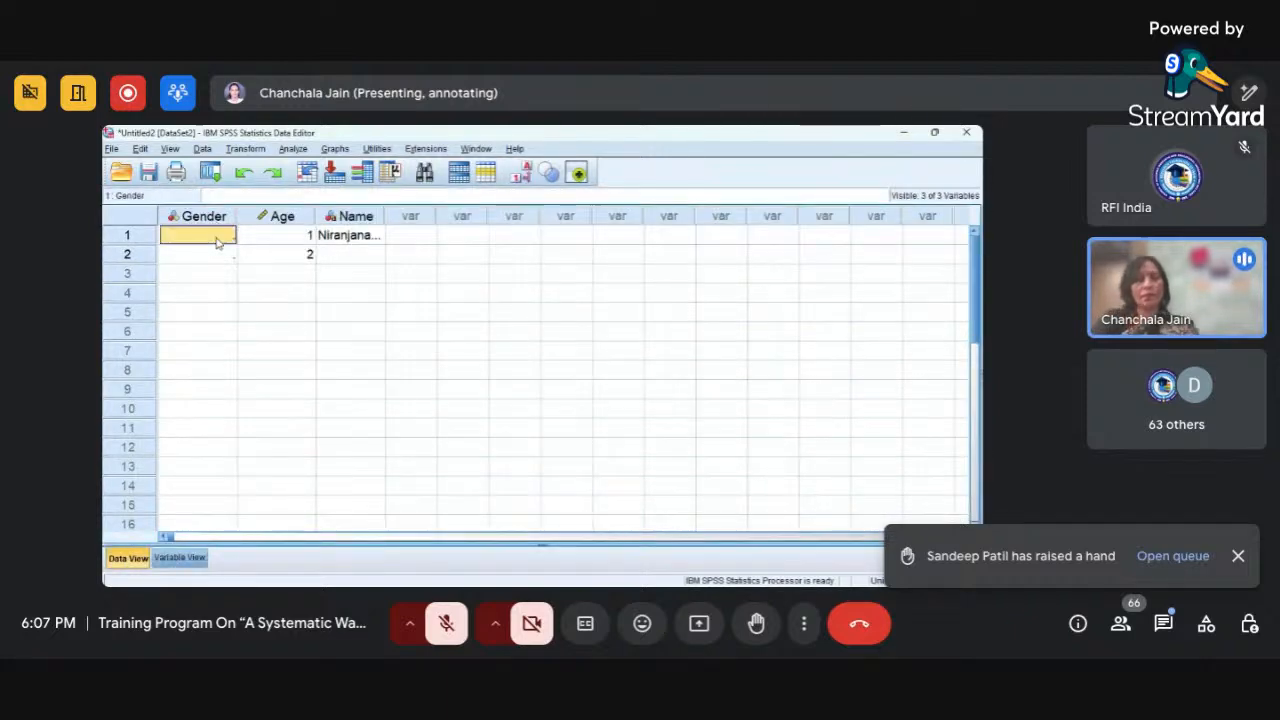
type("1")
key("Return")
type("1")
key("Return")
type("2")
key("Return")
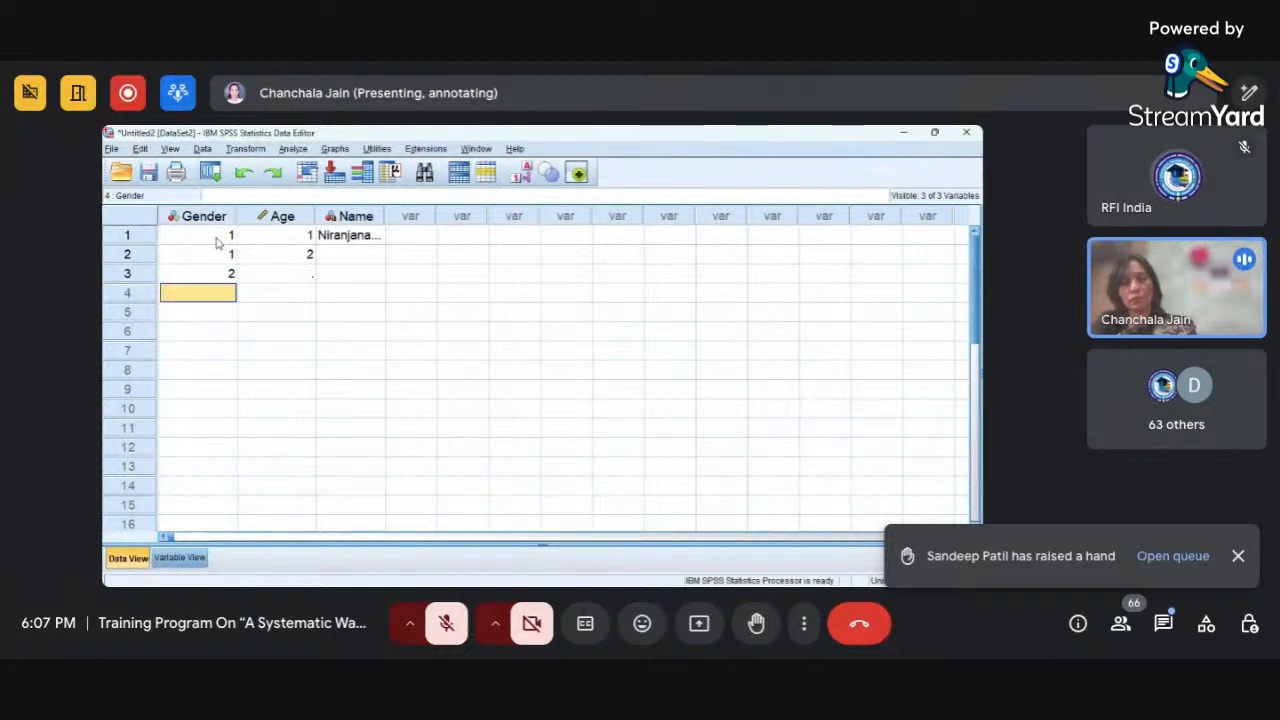
type("2")
key("Return")
type("1")
key("Return")
type("2")
key("Return")
type("1")
key("Return")
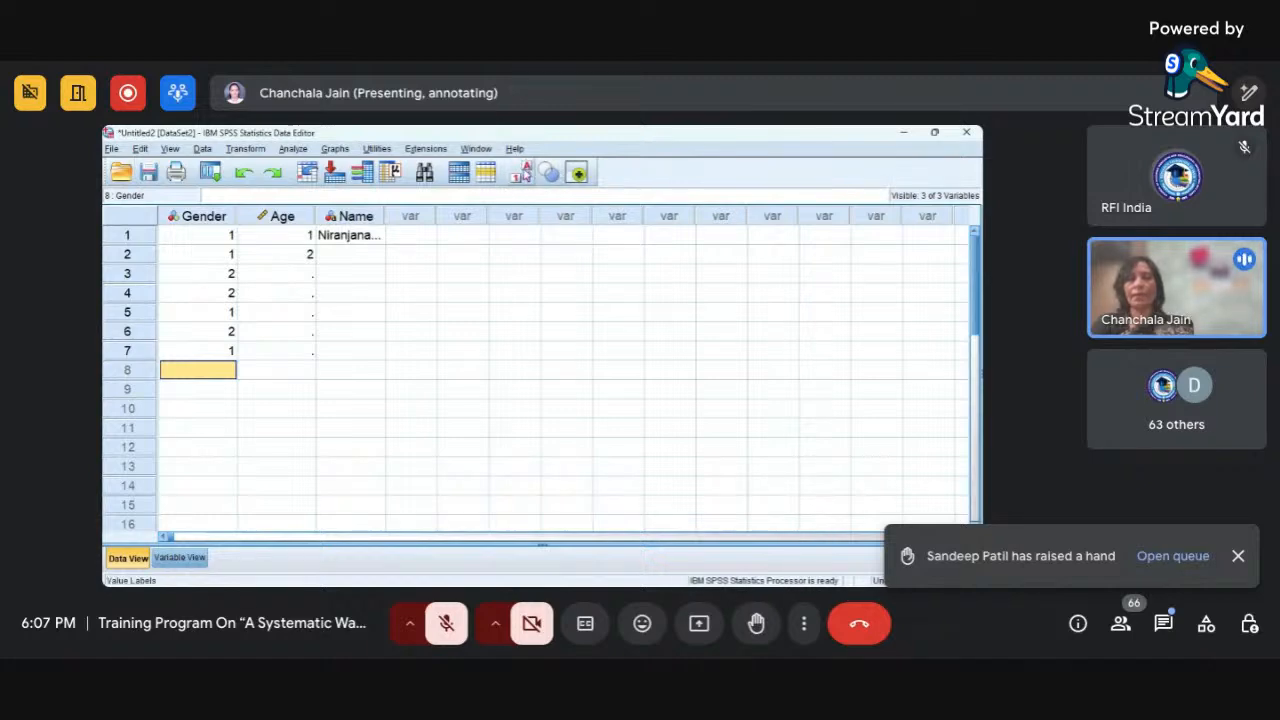
Toggle the Gender data between value labels and numeric codes several times, ending with the numeric codes.
left_click(521, 176)
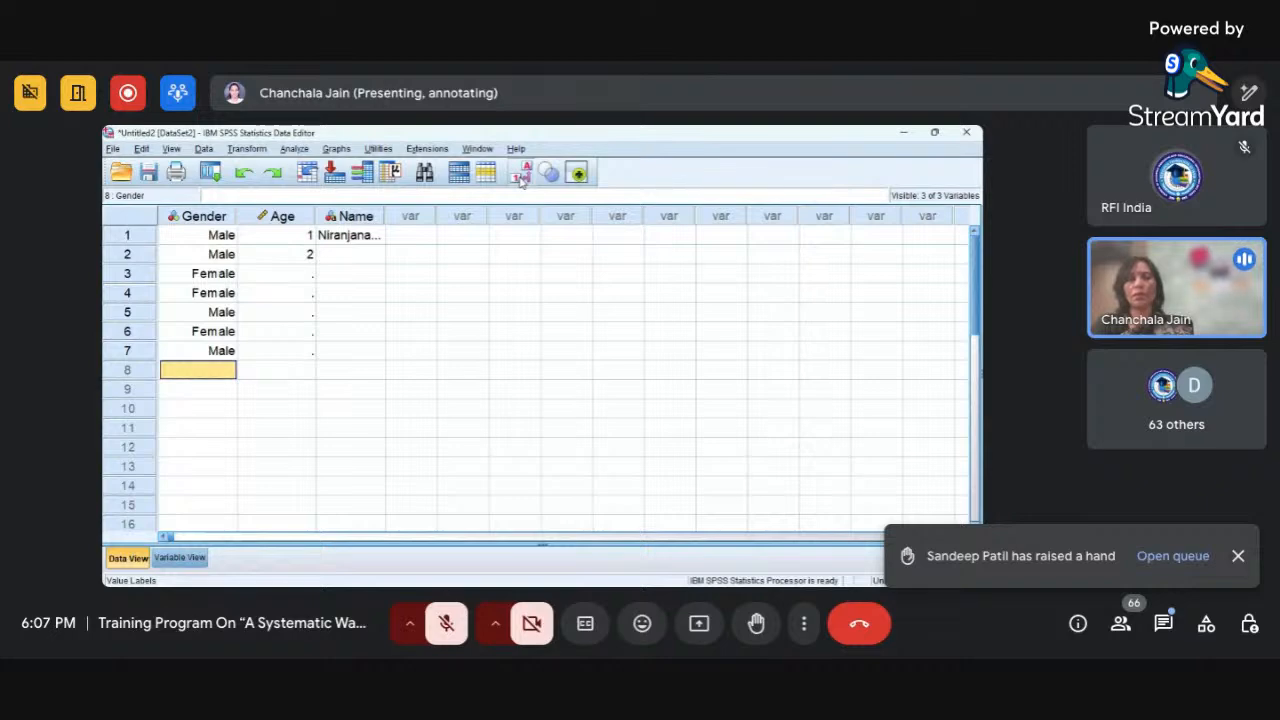
left_click(521, 176)
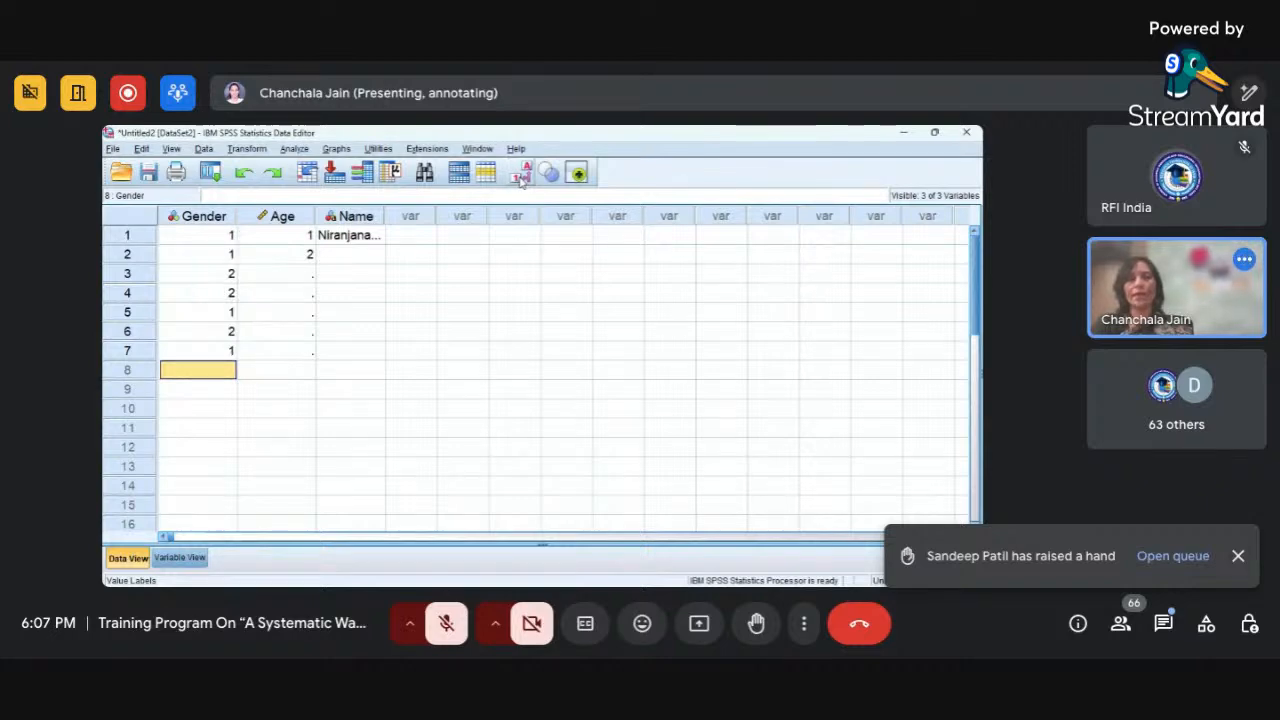
left_click(521, 176)
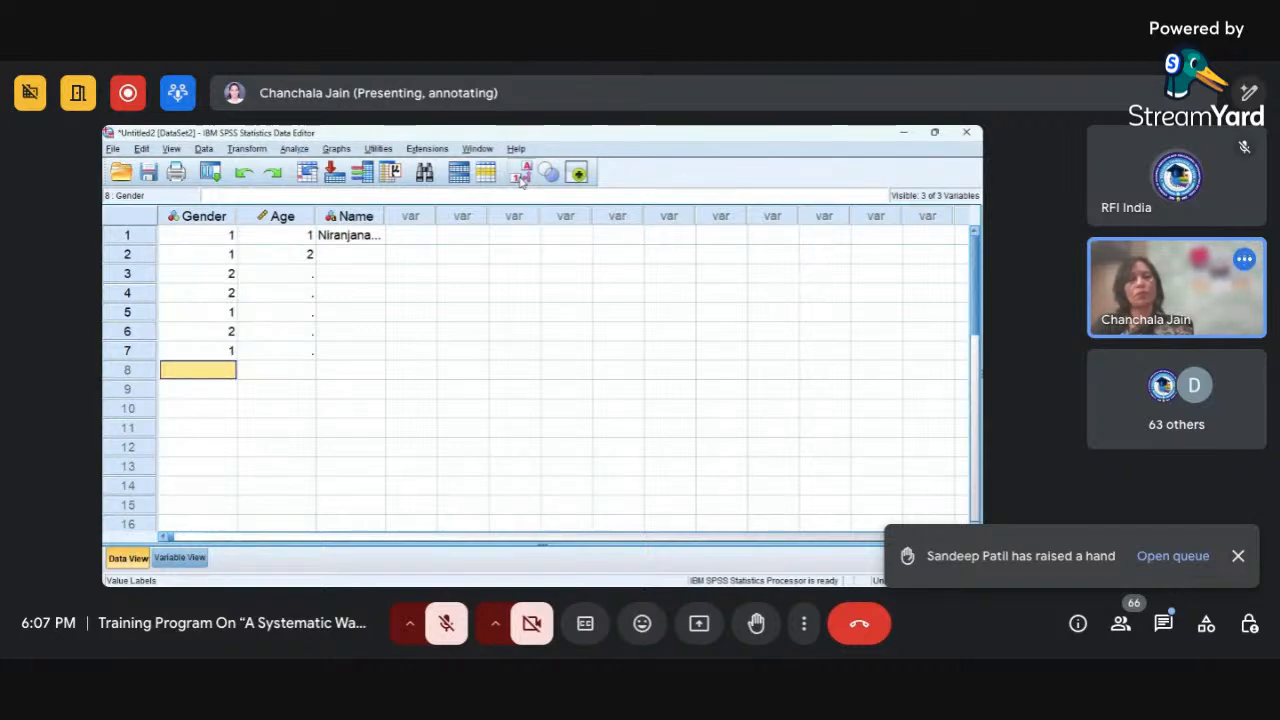
left_click(521, 176)
left_click(521, 176)
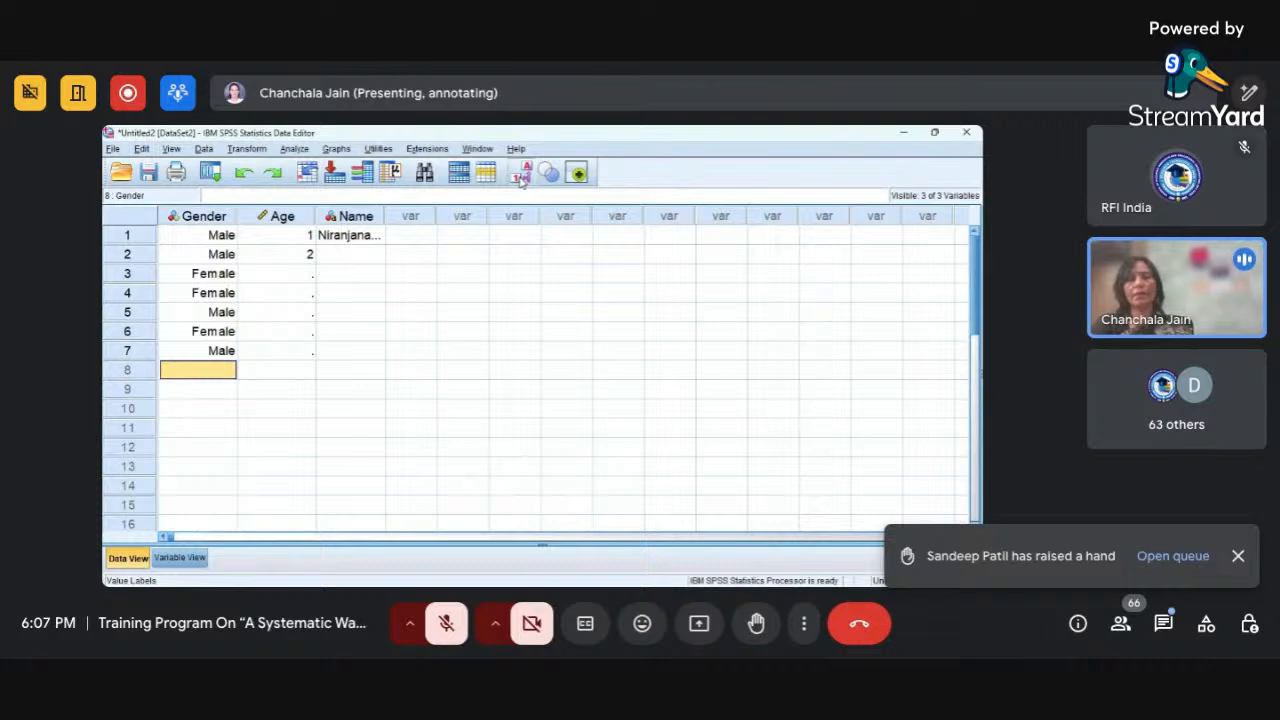
left_click(521, 176)
left_click(521, 176)
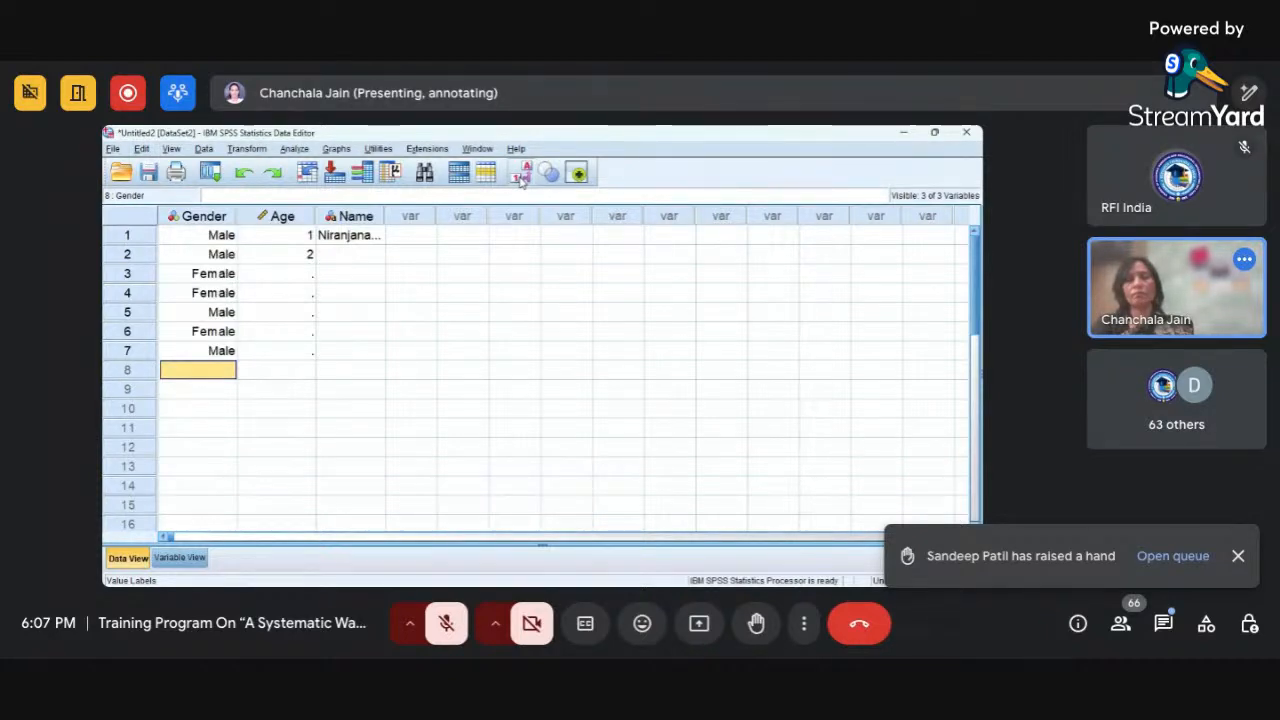
left_click(521, 176)
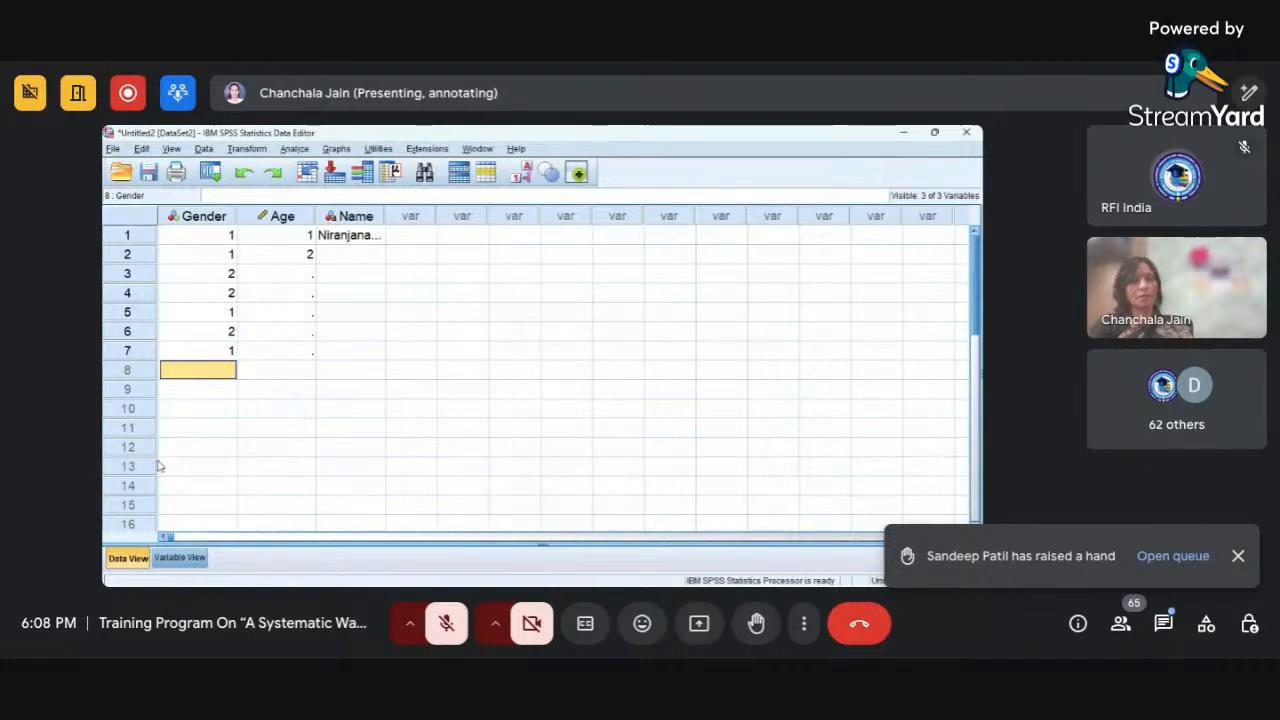
Review the variable definitions in Variable View and examine the Gender and Age columns in Data View.
left_click(192, 557)
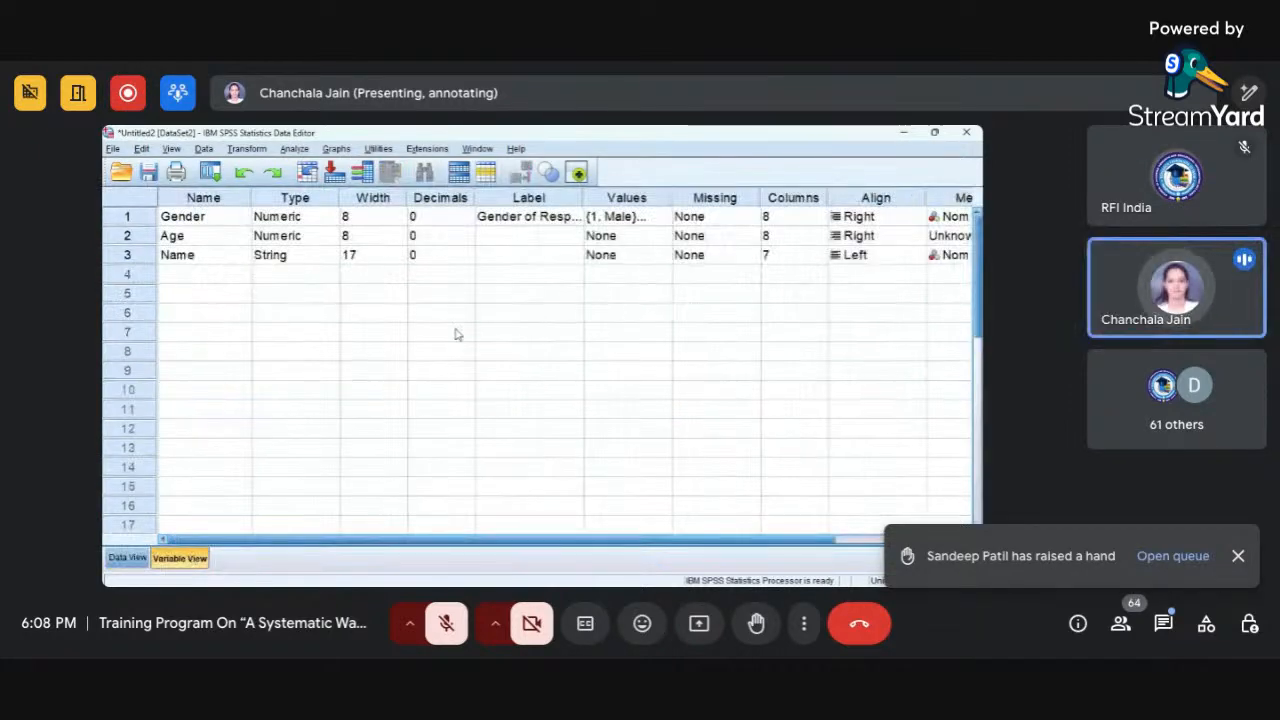
left_click(558, 259)
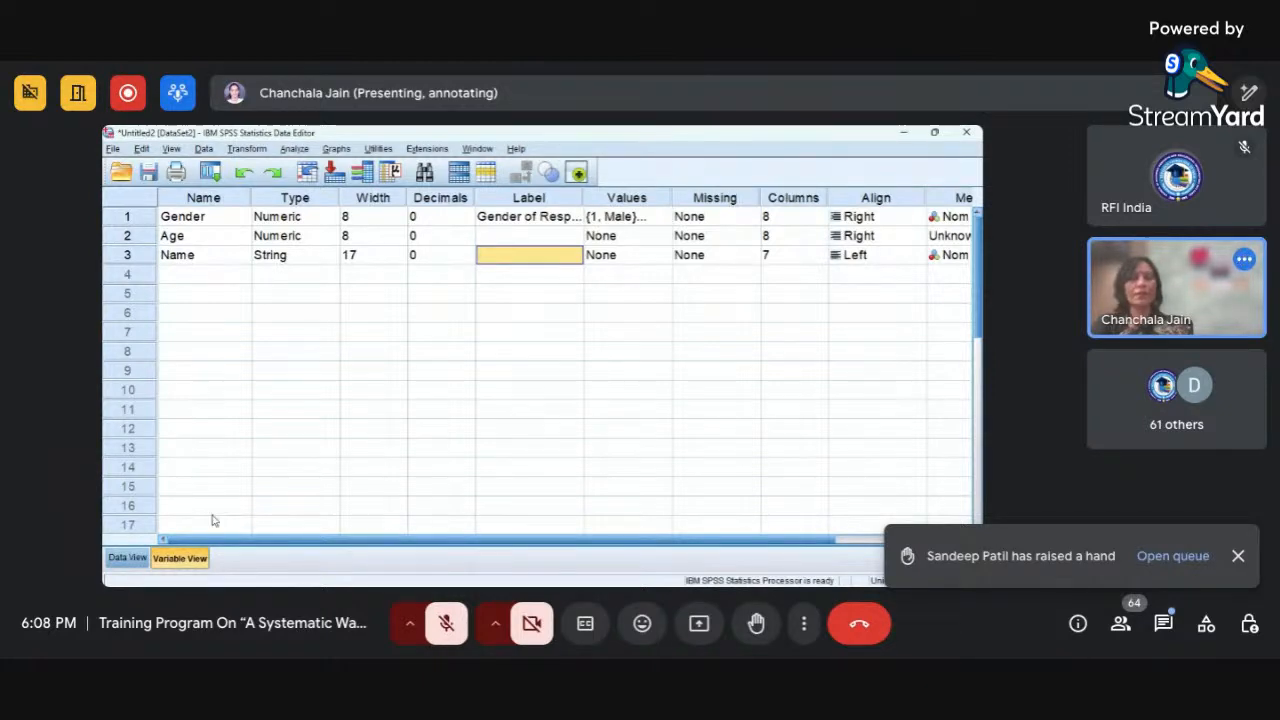
left_click(124, 560)
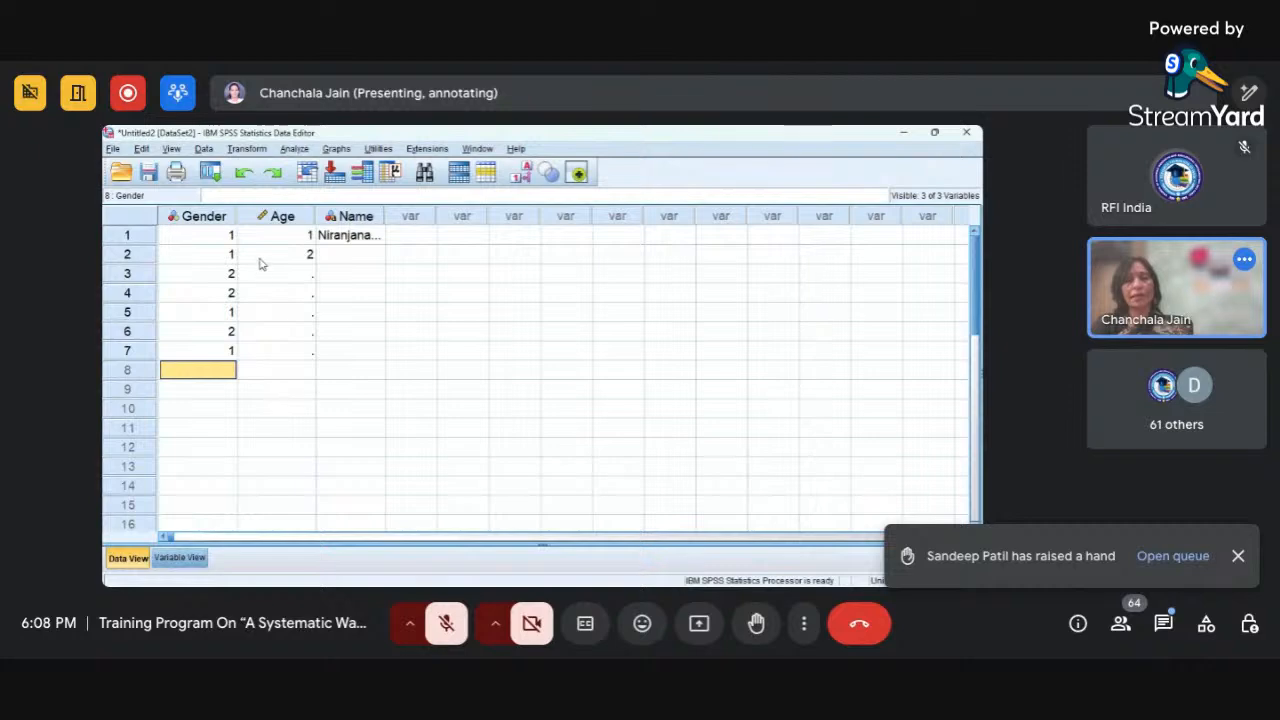
left_click(220, 218)
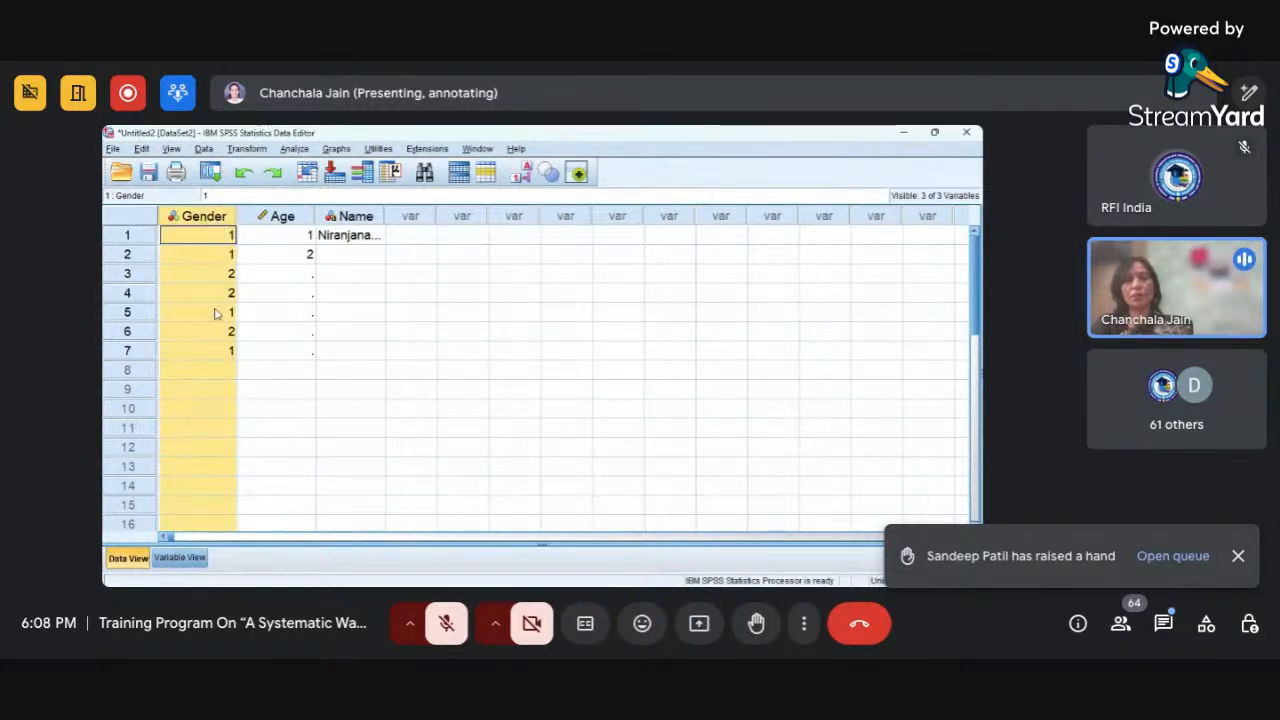
left_click(280, 218)
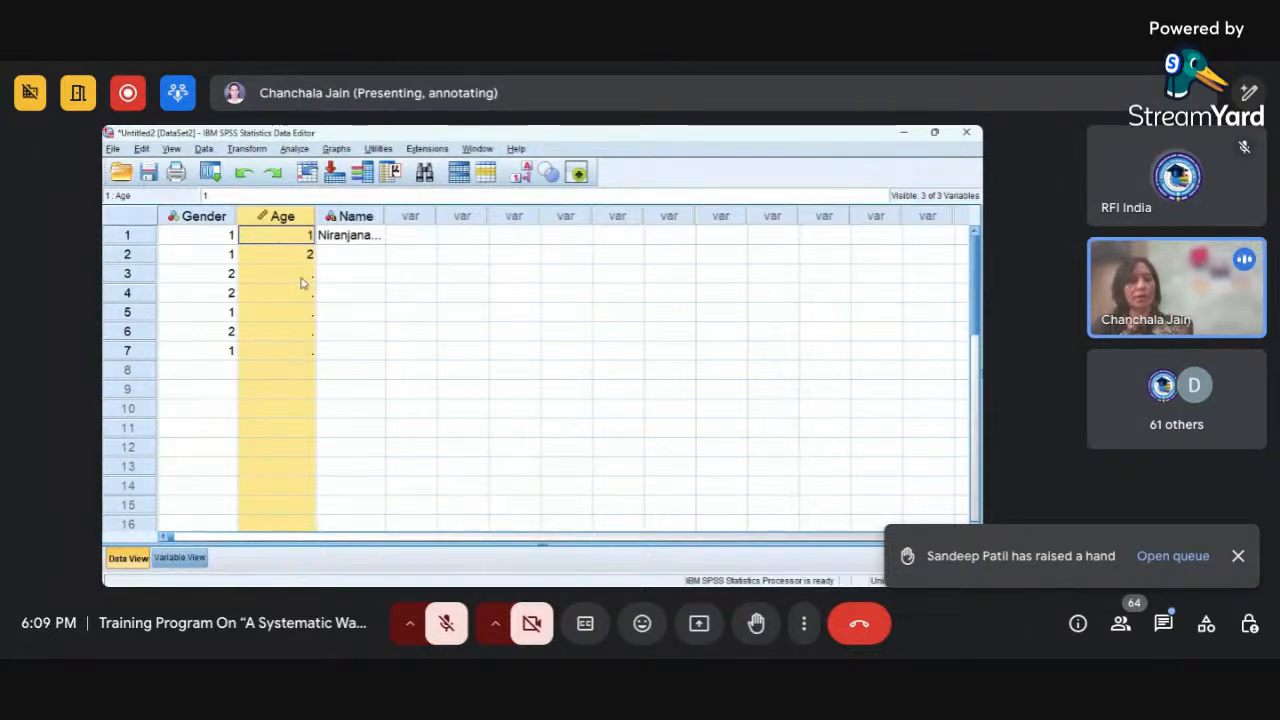
Open the missing values setting of the Age variable in Variable View.
left_click(180, 558)
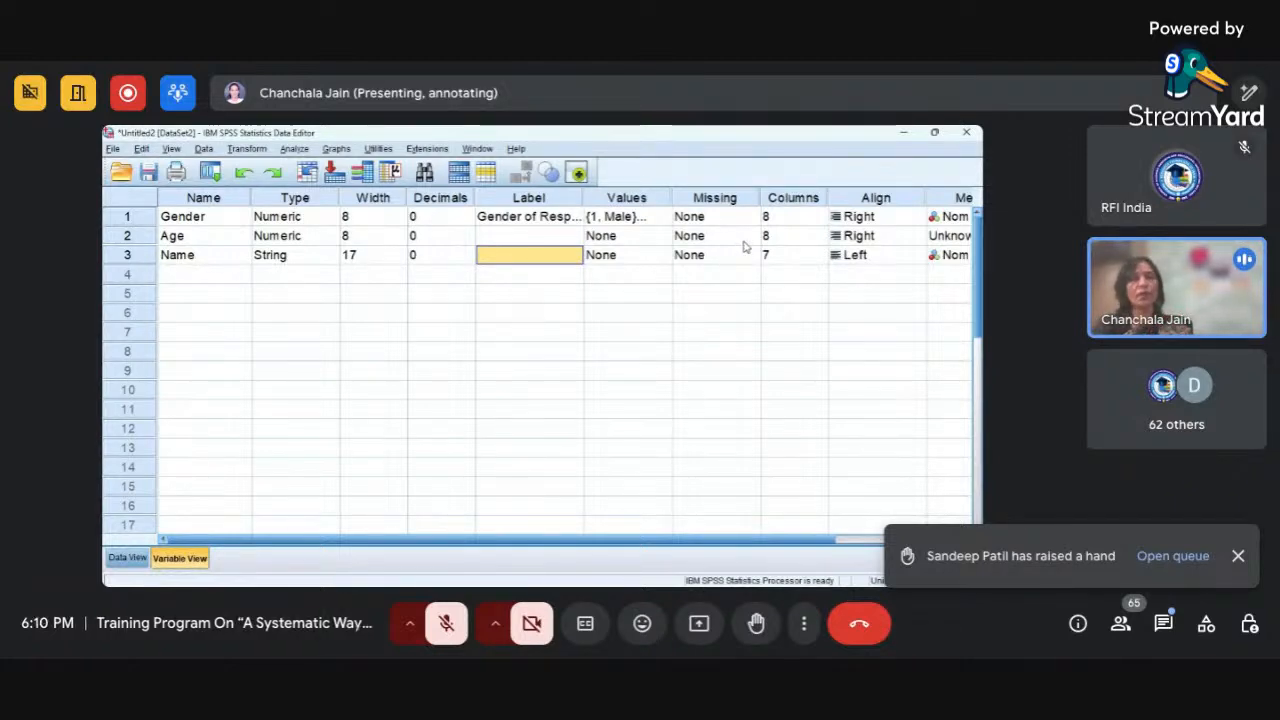
left_click(744, 240)
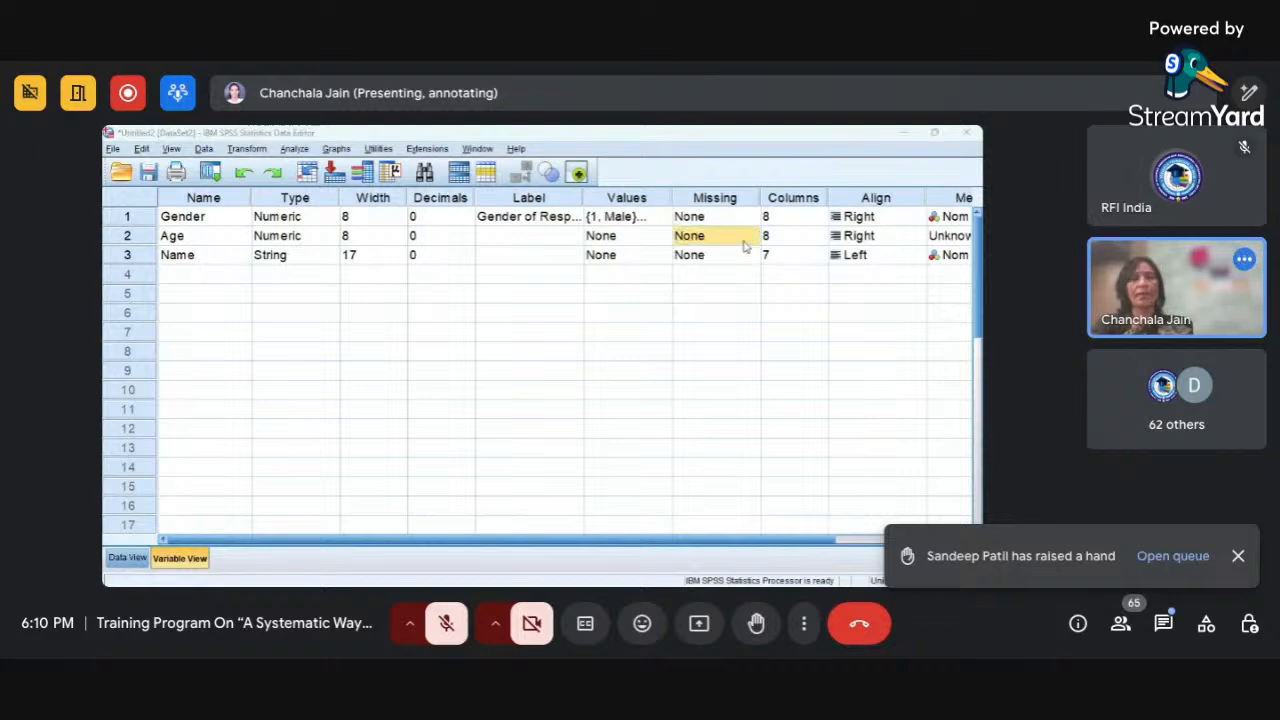
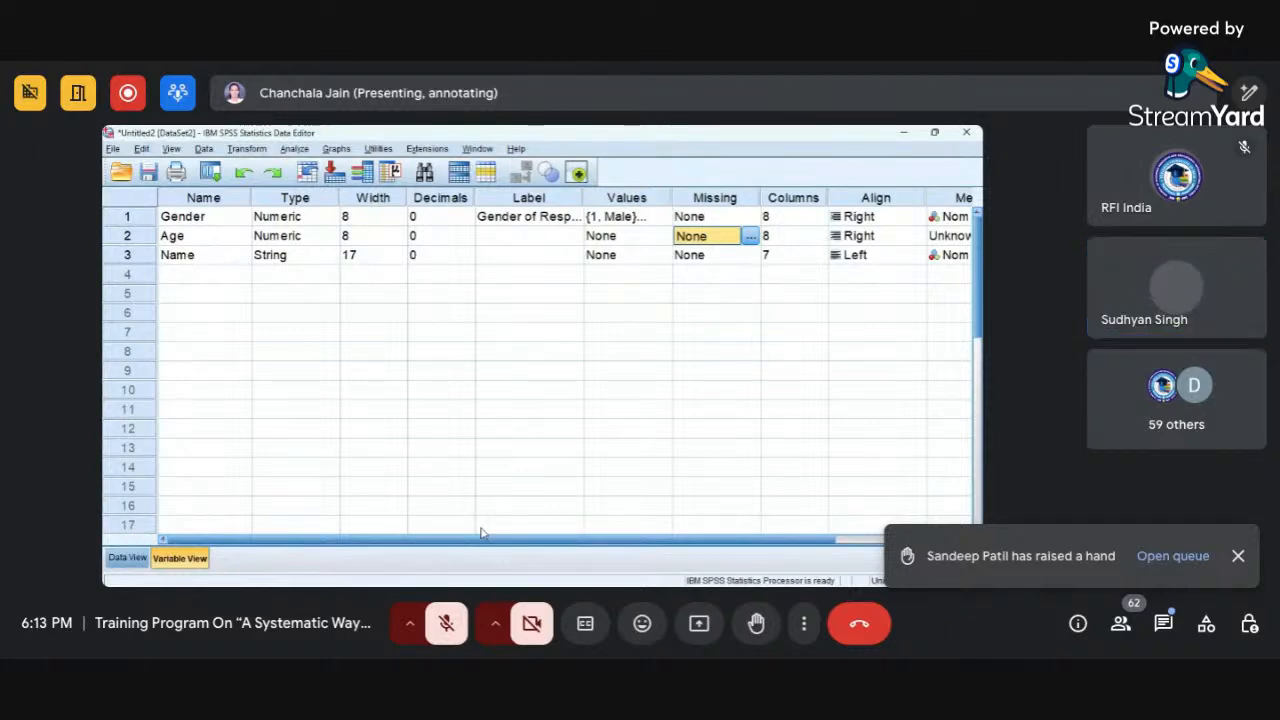
Widen the Name column in Data View so the first respondent's name fits, and return to Variable View.
left_click(482, 533)
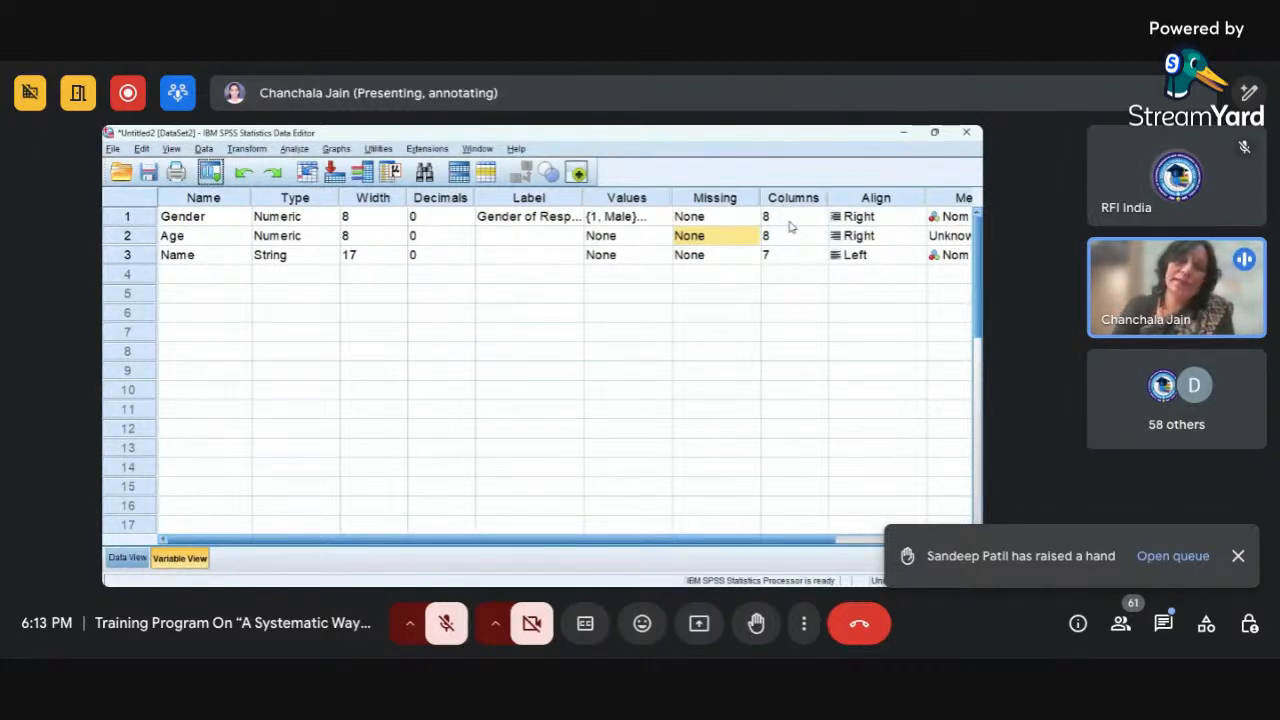
left_click(140, 562)
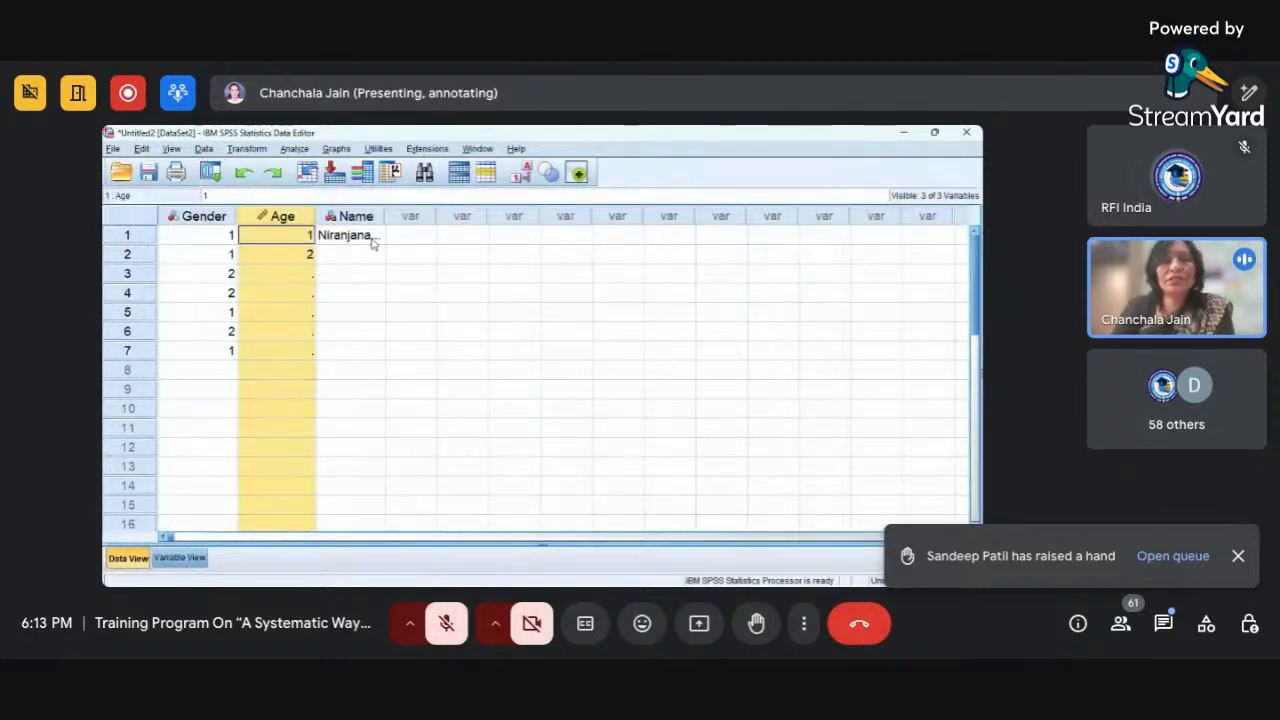
left_click_drag(385, 216, 420, 215)
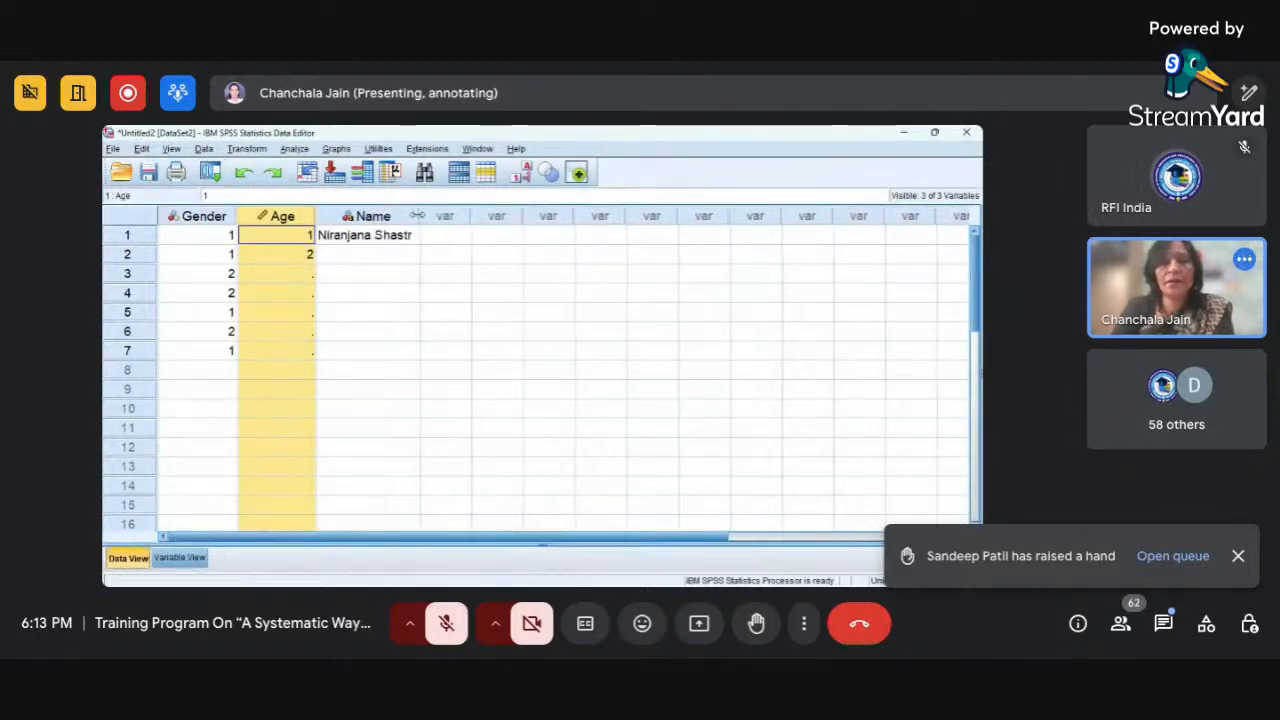
left_click(160, 563)
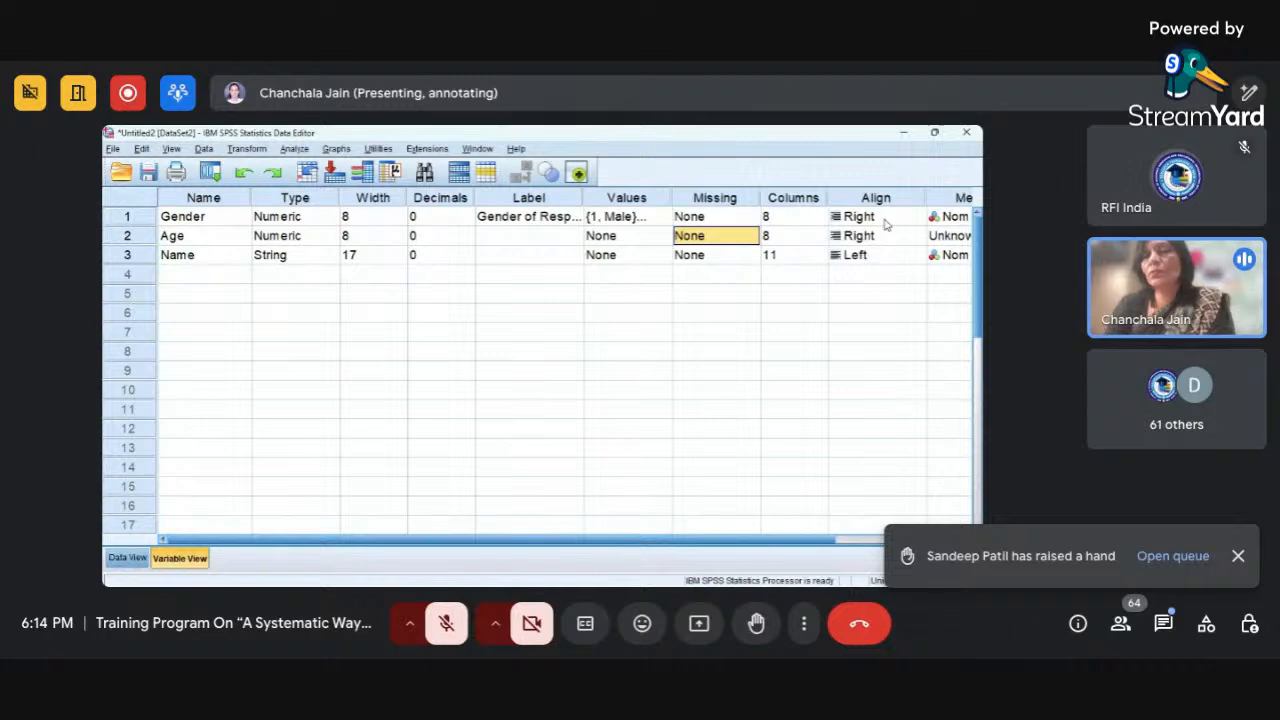
Check the alignment options of the Gender variable and set its measurement level to Nominal.
left_click(915, 217)
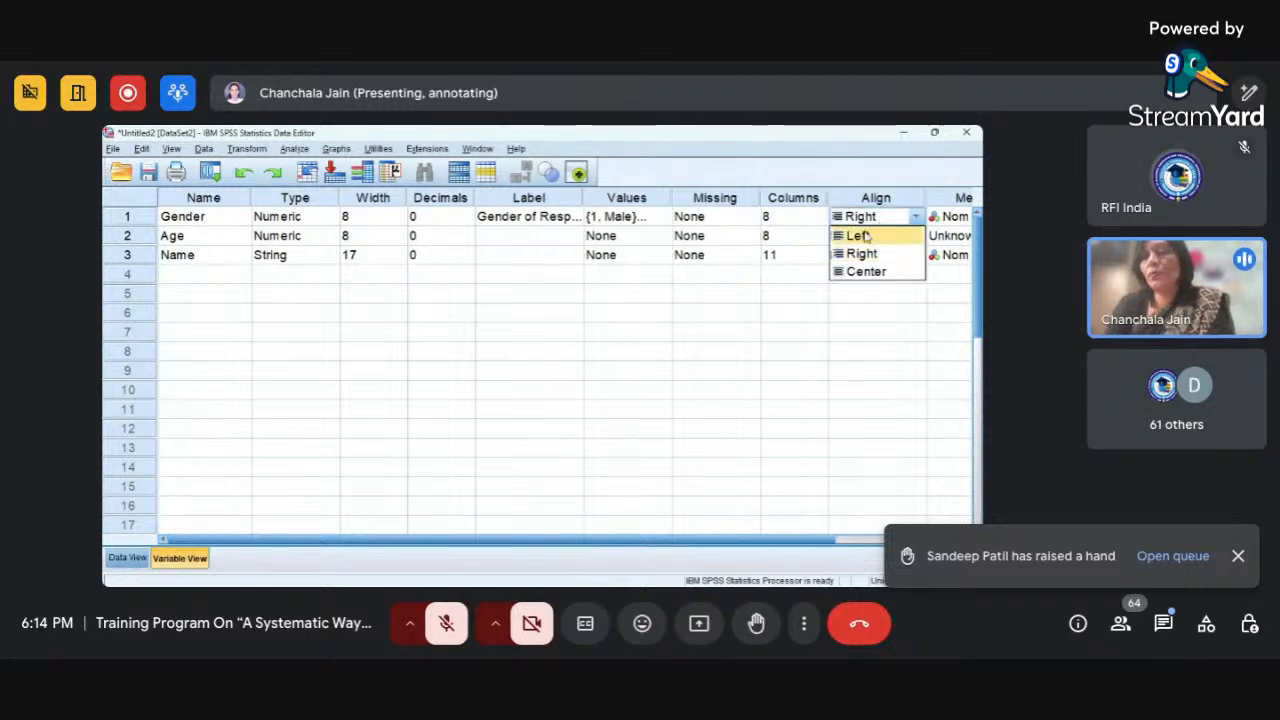
left_click(851, 174)
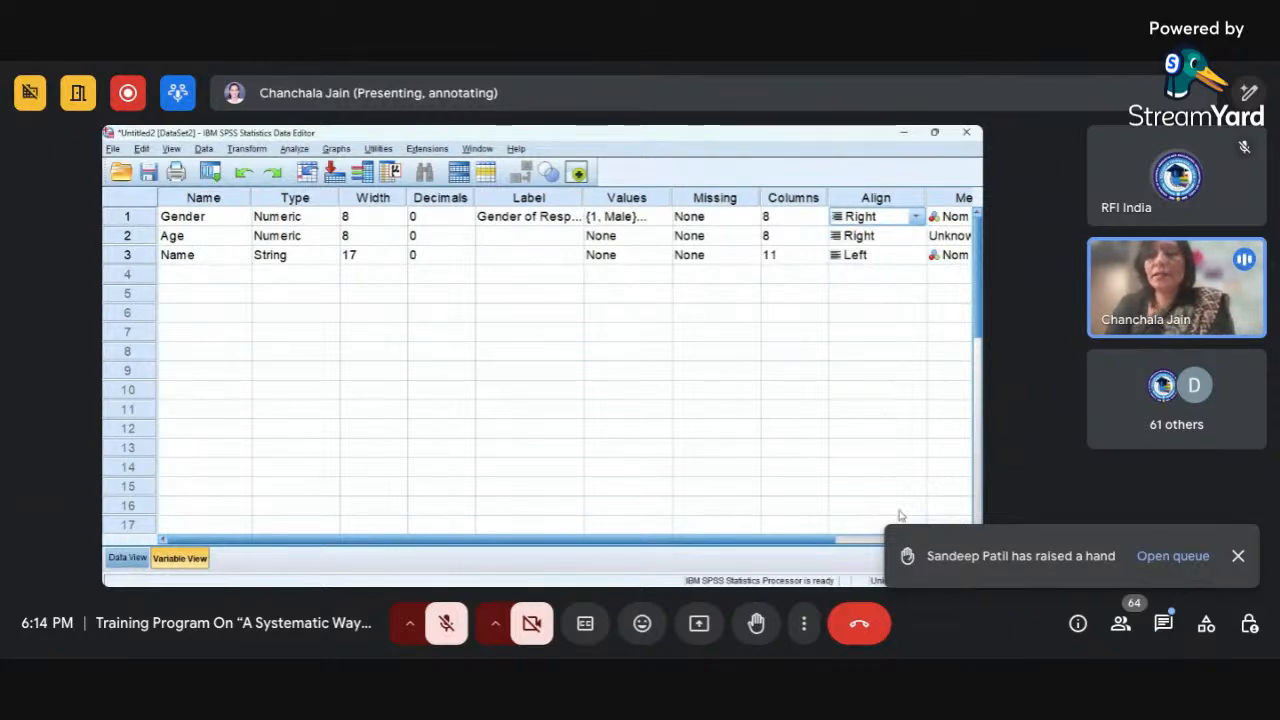
left_click(966, 540)
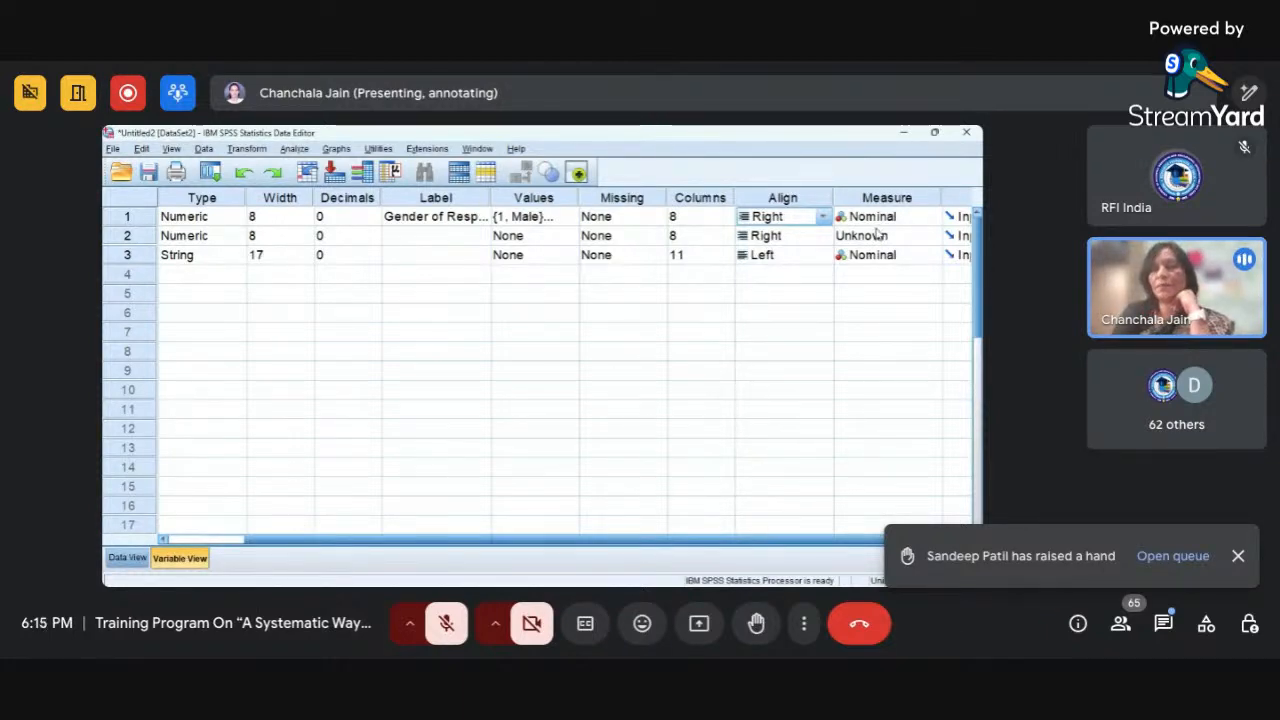
left_click(925, 222)
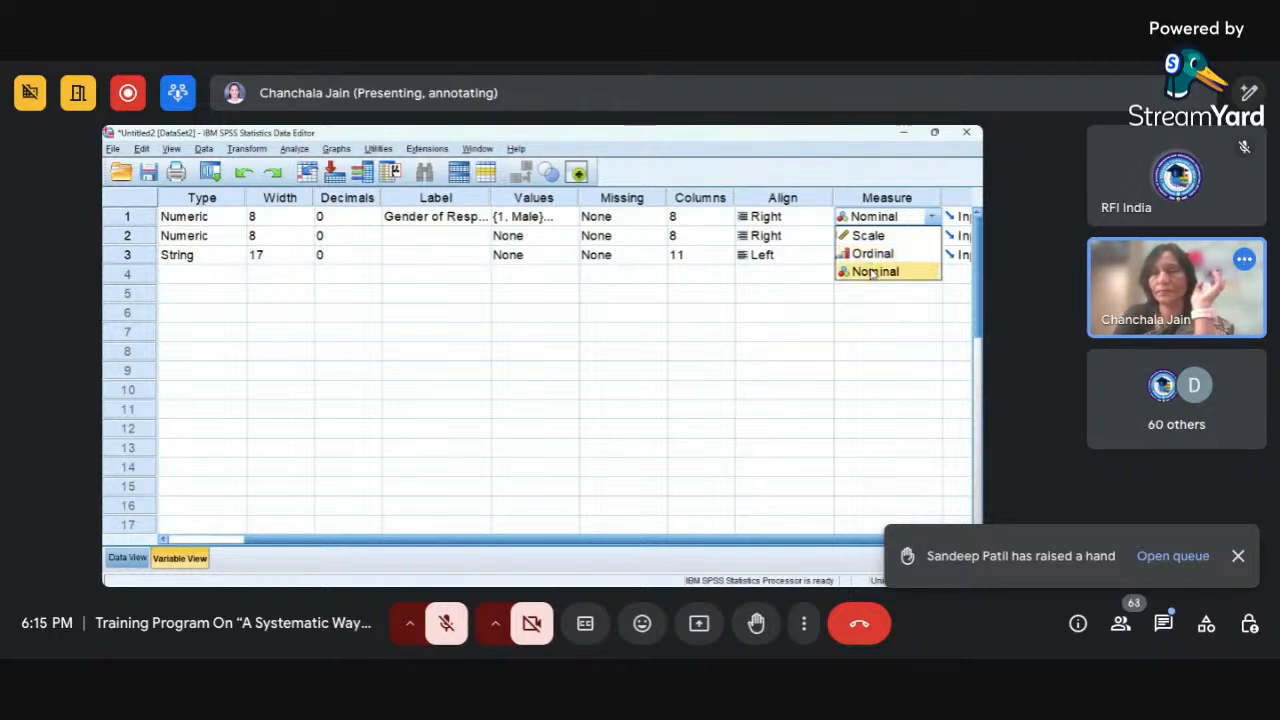
left_click(860, 274)
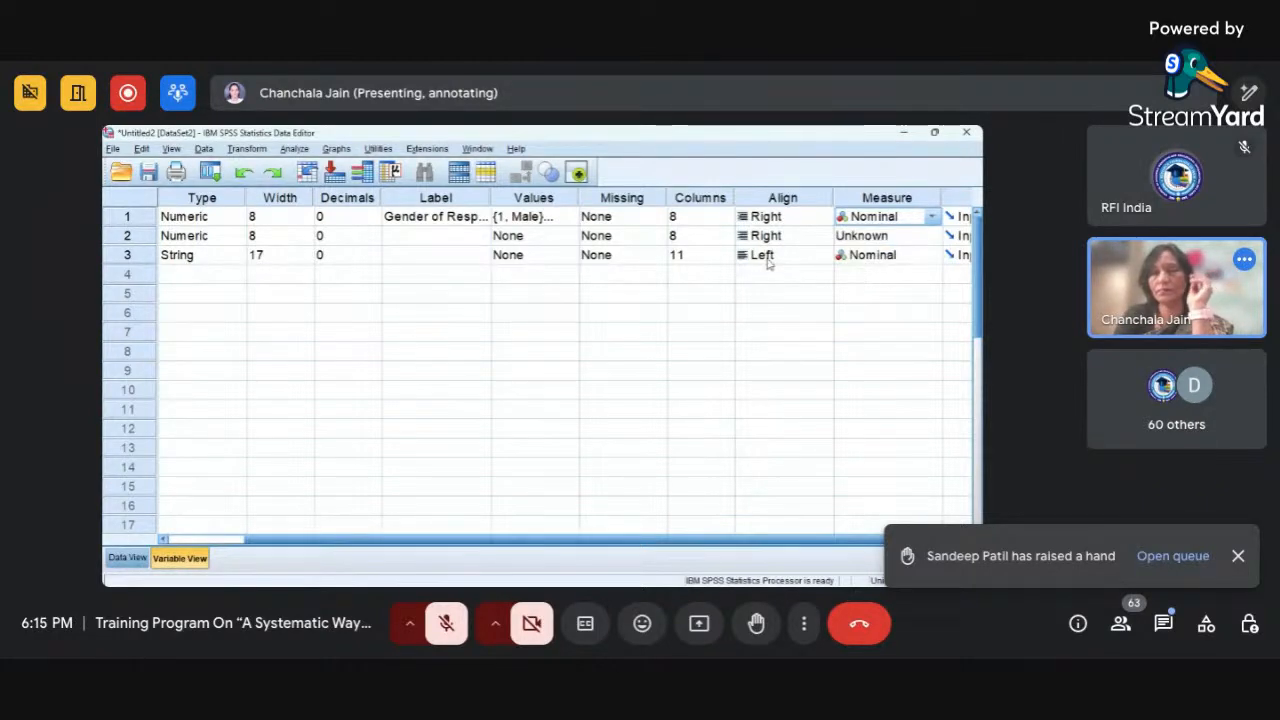
Set the measurement level of the Age variable to Scale.
left_click(845, 238)
left_click(850, 256)
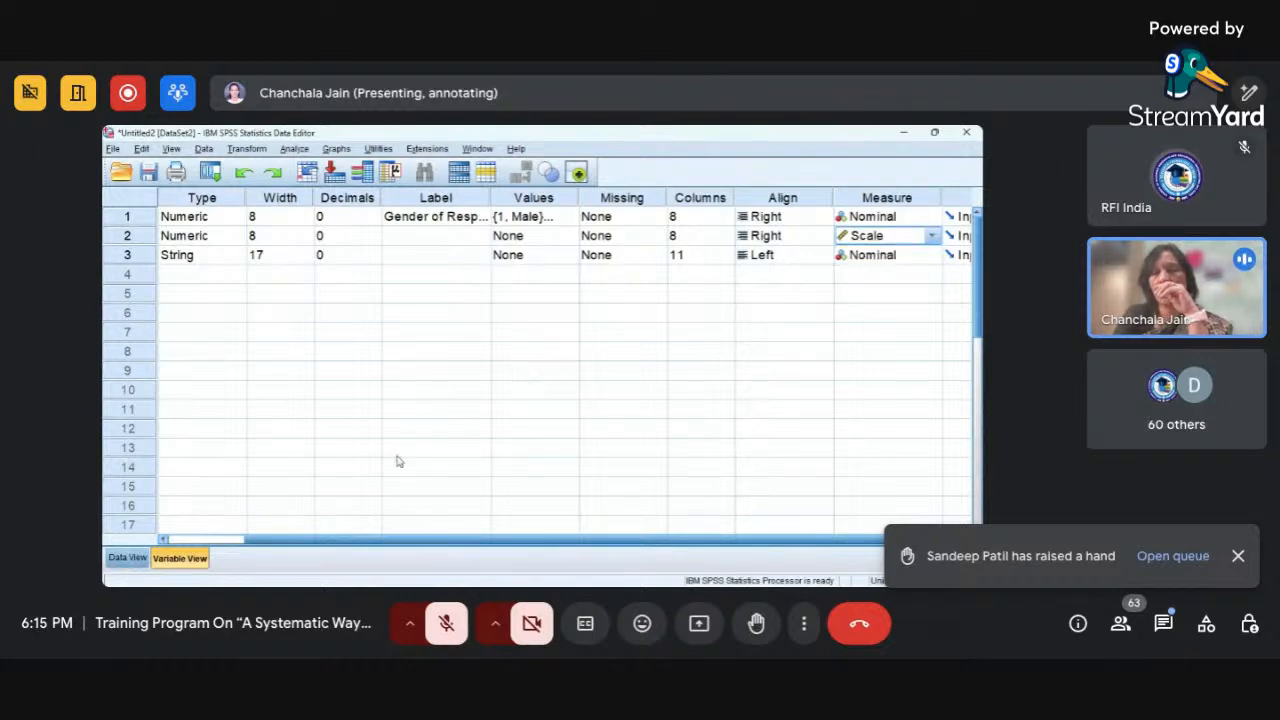
left_click(213, 542)
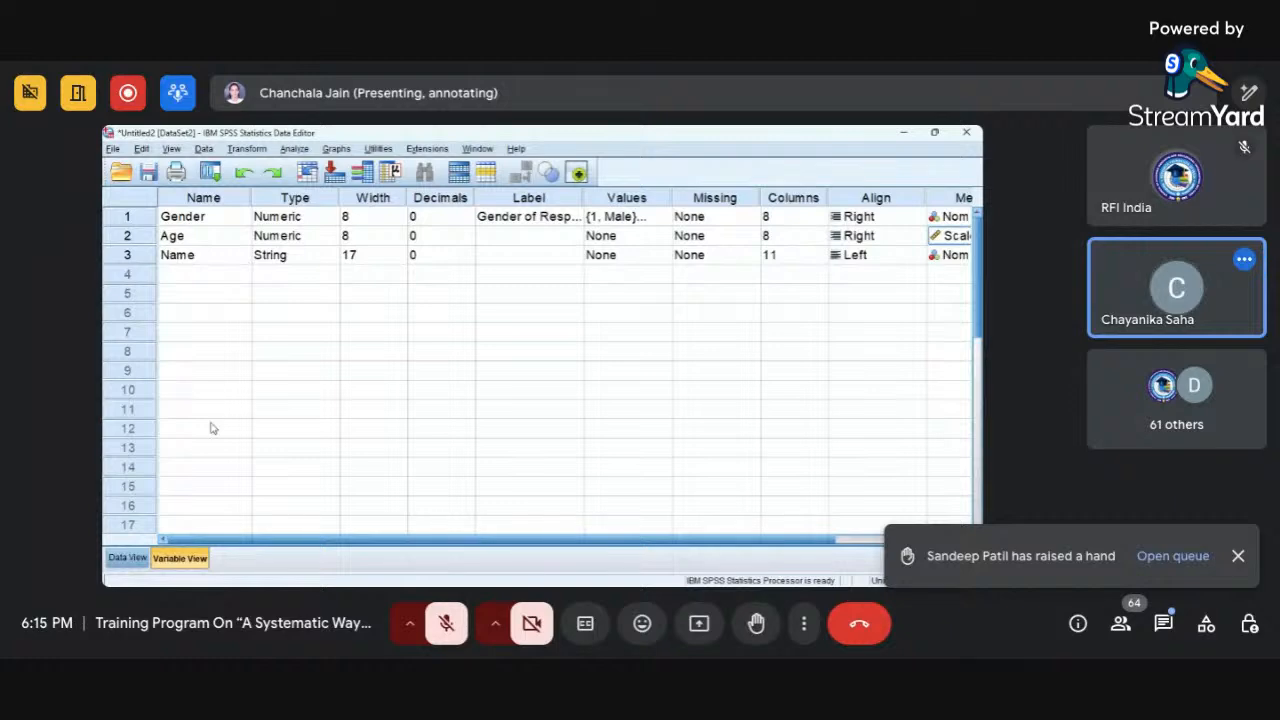
Return to Data View and bring up the dialog for opening an existing data file.
left_click(122, 561)
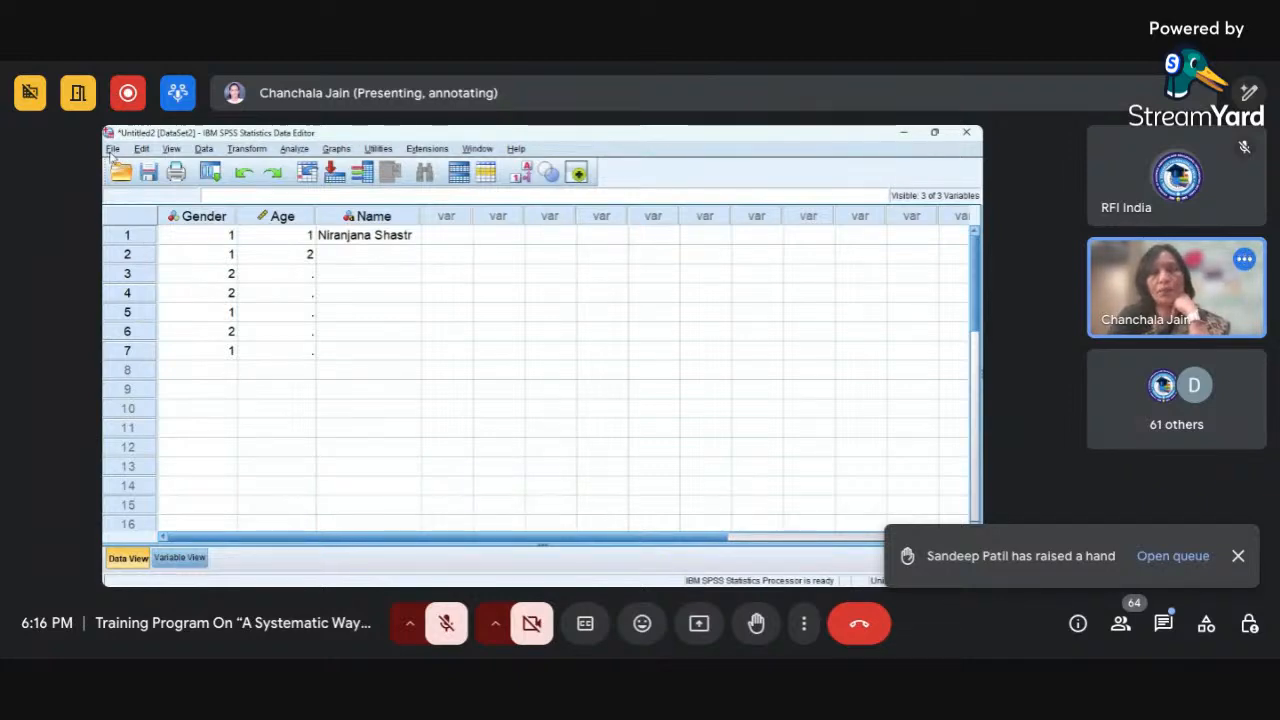
left_click(112, 149)
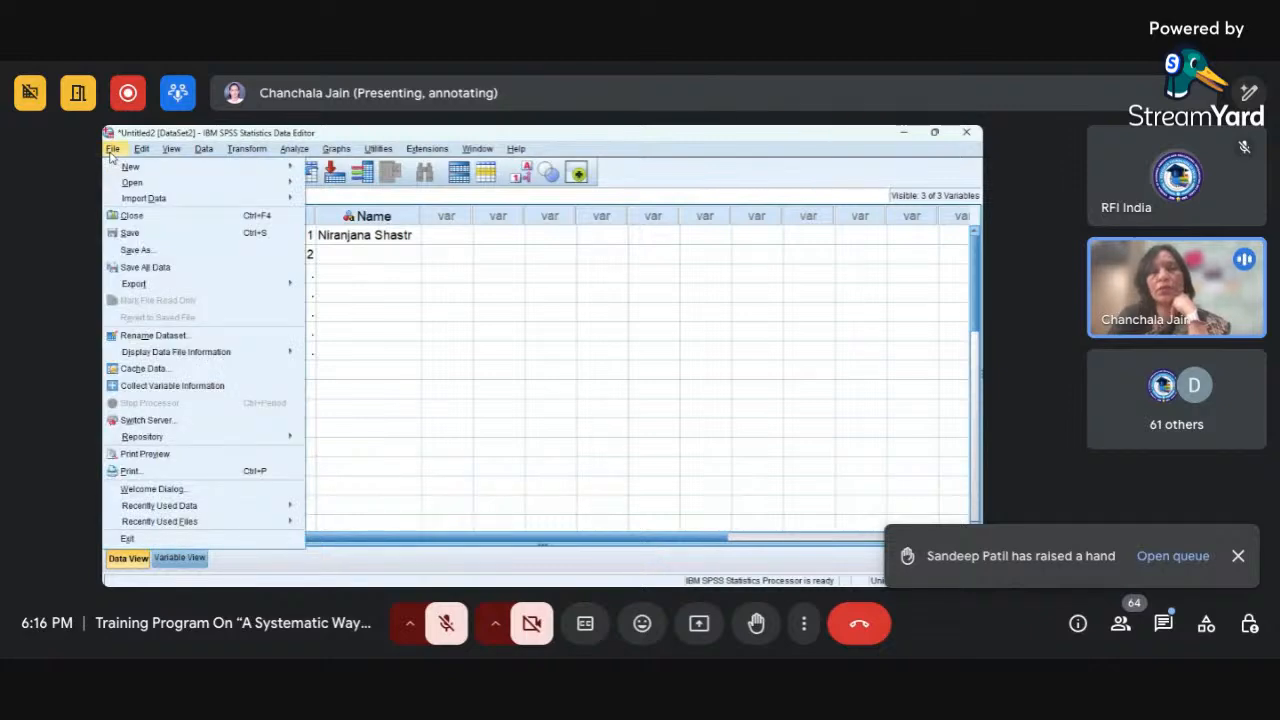
mouse_move(133, 184)
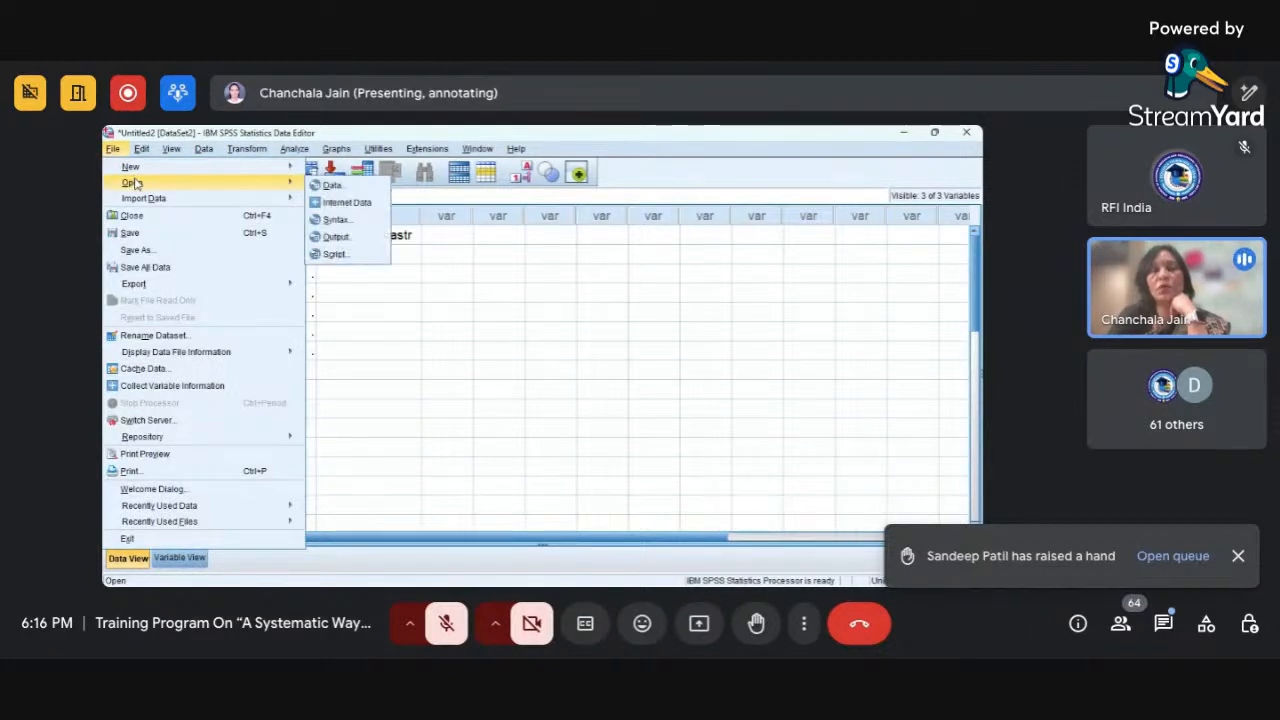
left_click(371, 189)
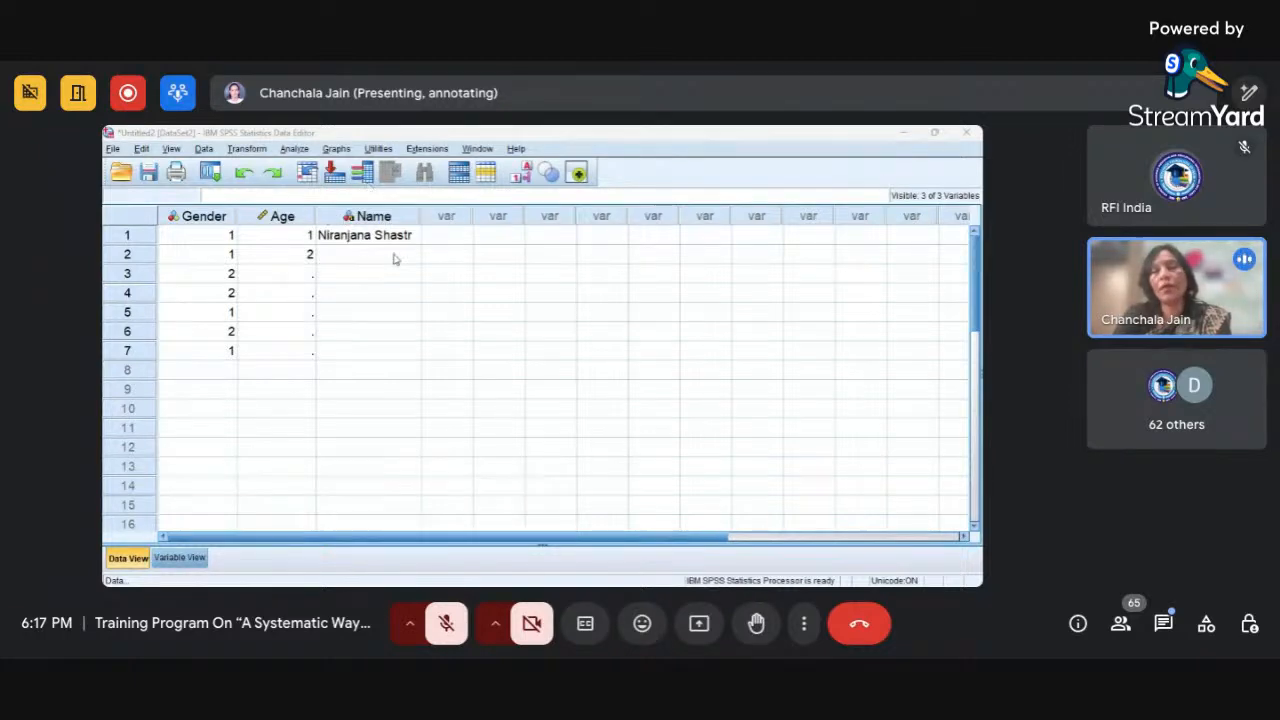
left_click(719, 386)
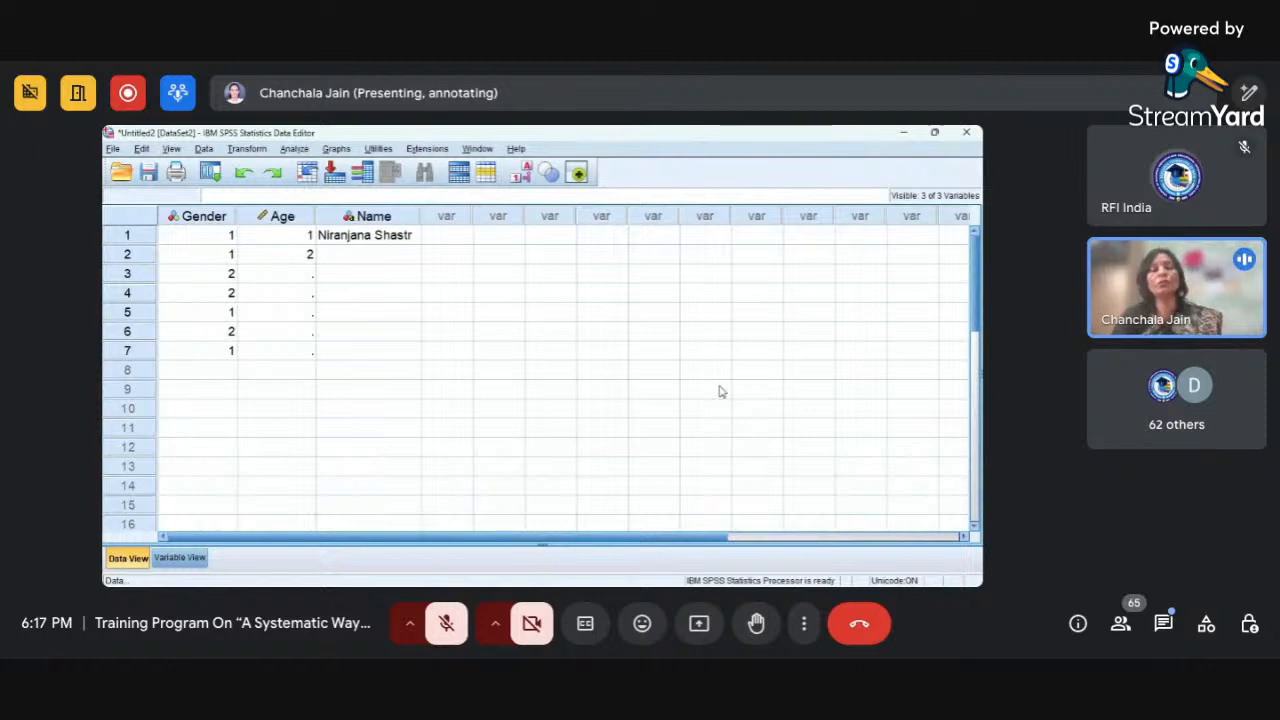
key("alt+Tab")
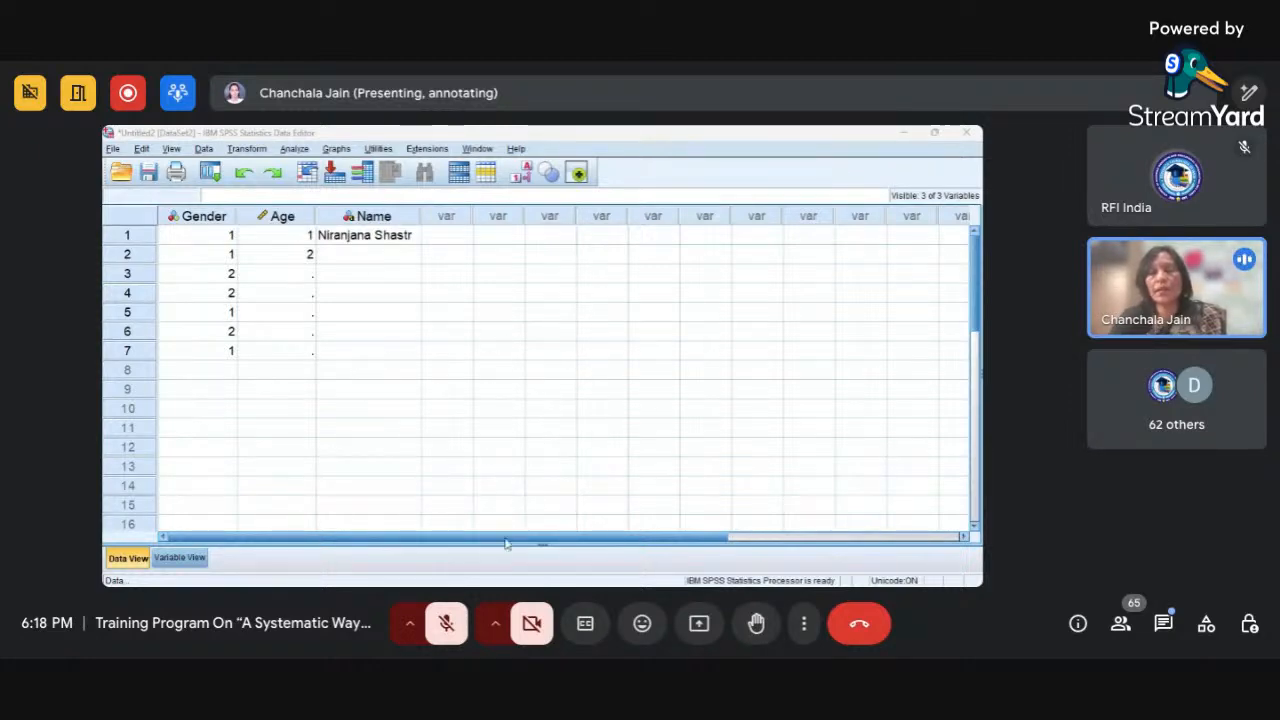
left_click(470, 540)
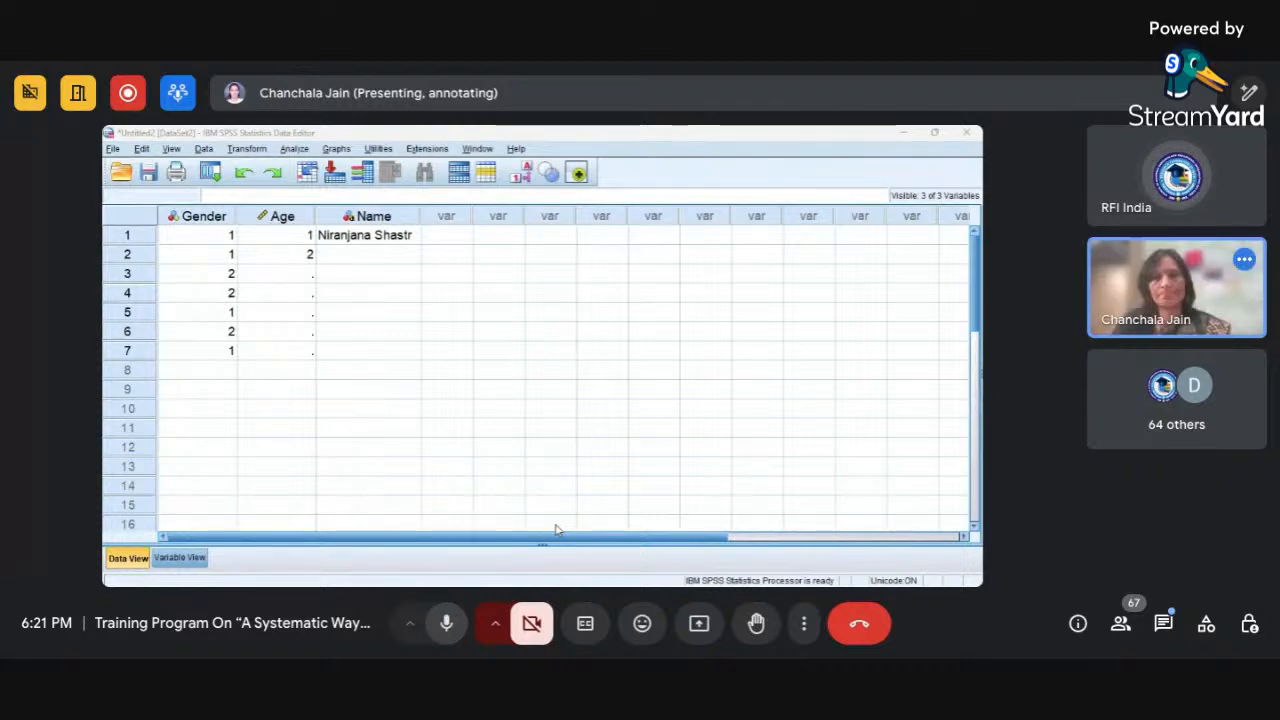
key("ctrl+d")
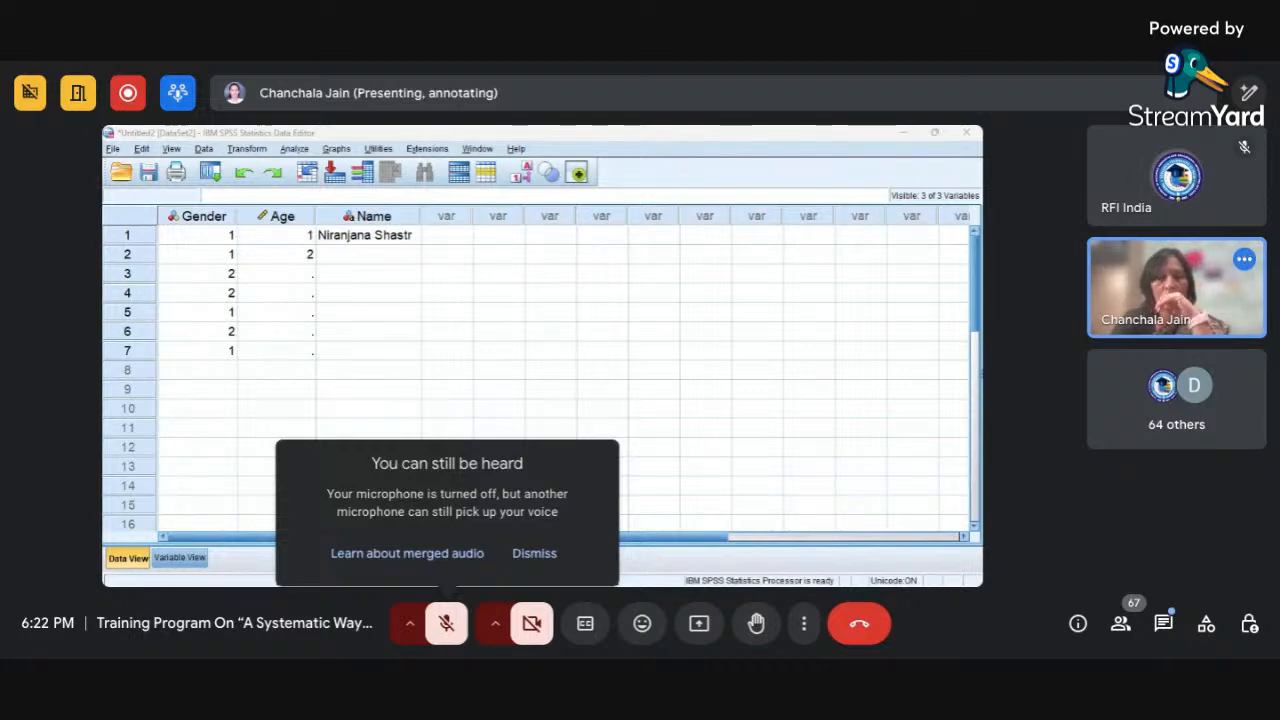
left_click(447, 628)
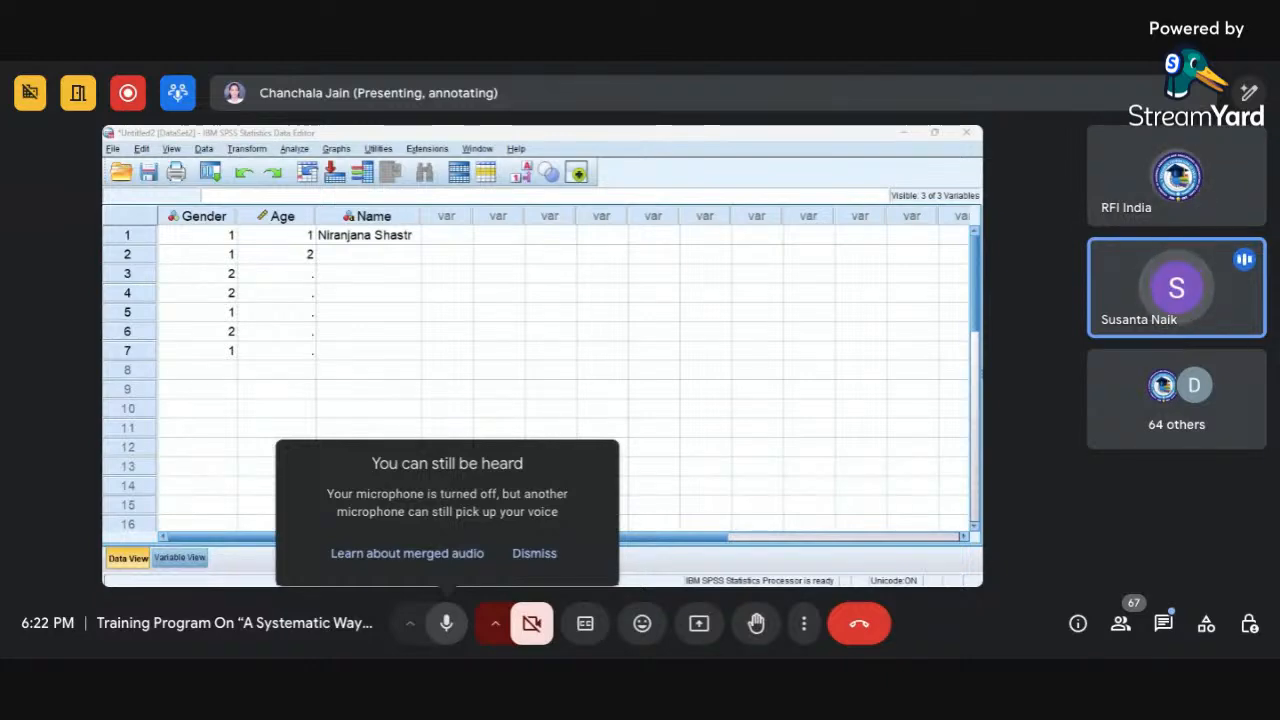
left_click(447, 626)
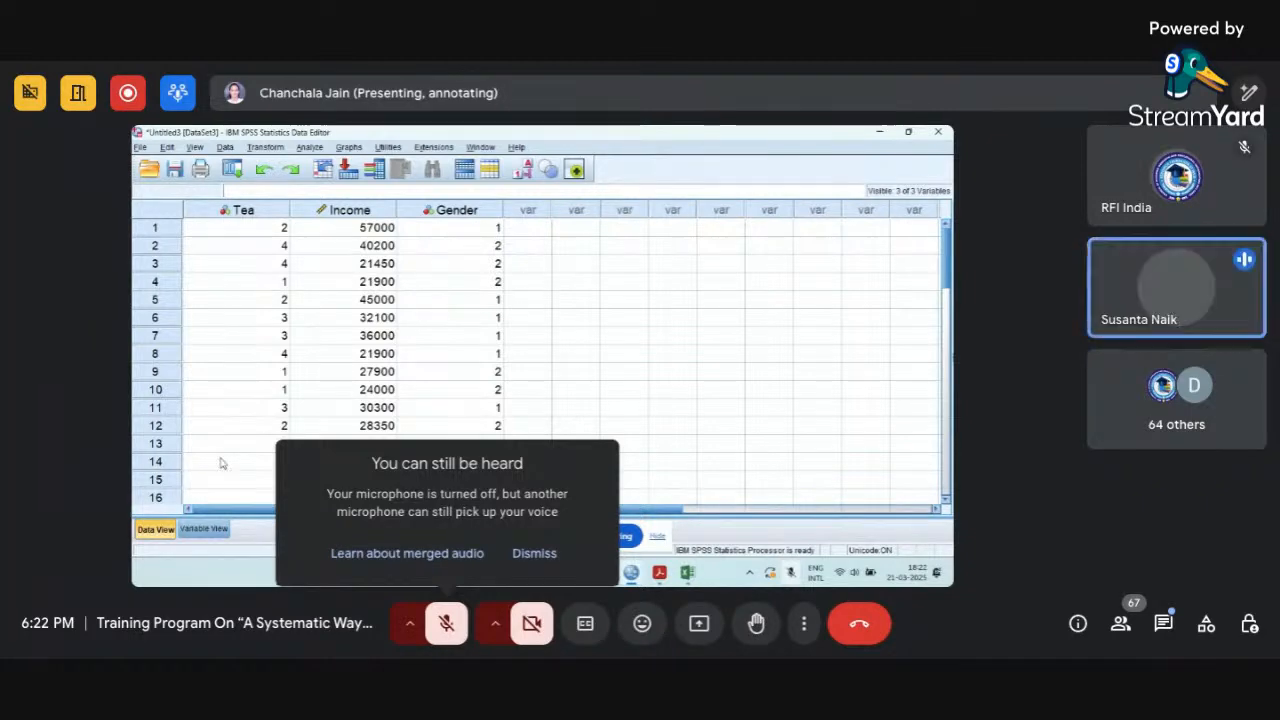
Examine the value labels defined for the Tea variable in Variable View and close their dialog.
left_click(206, 529)
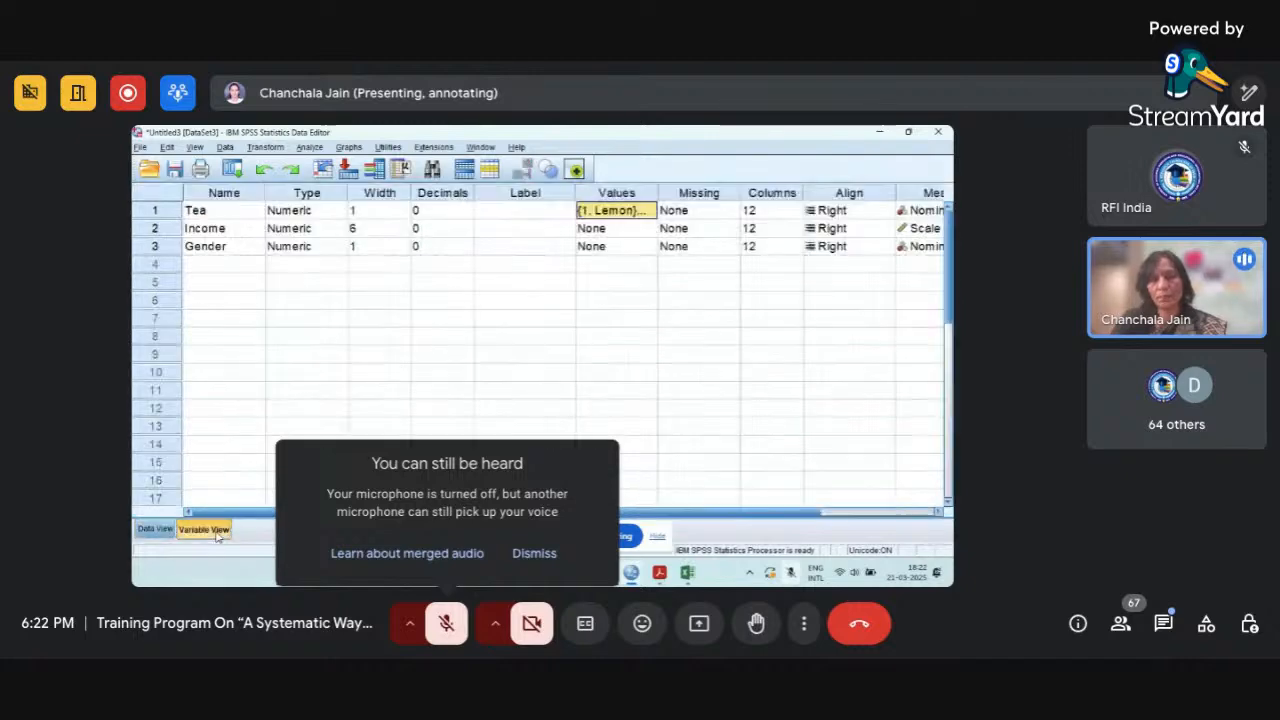
left_click(630, 196)
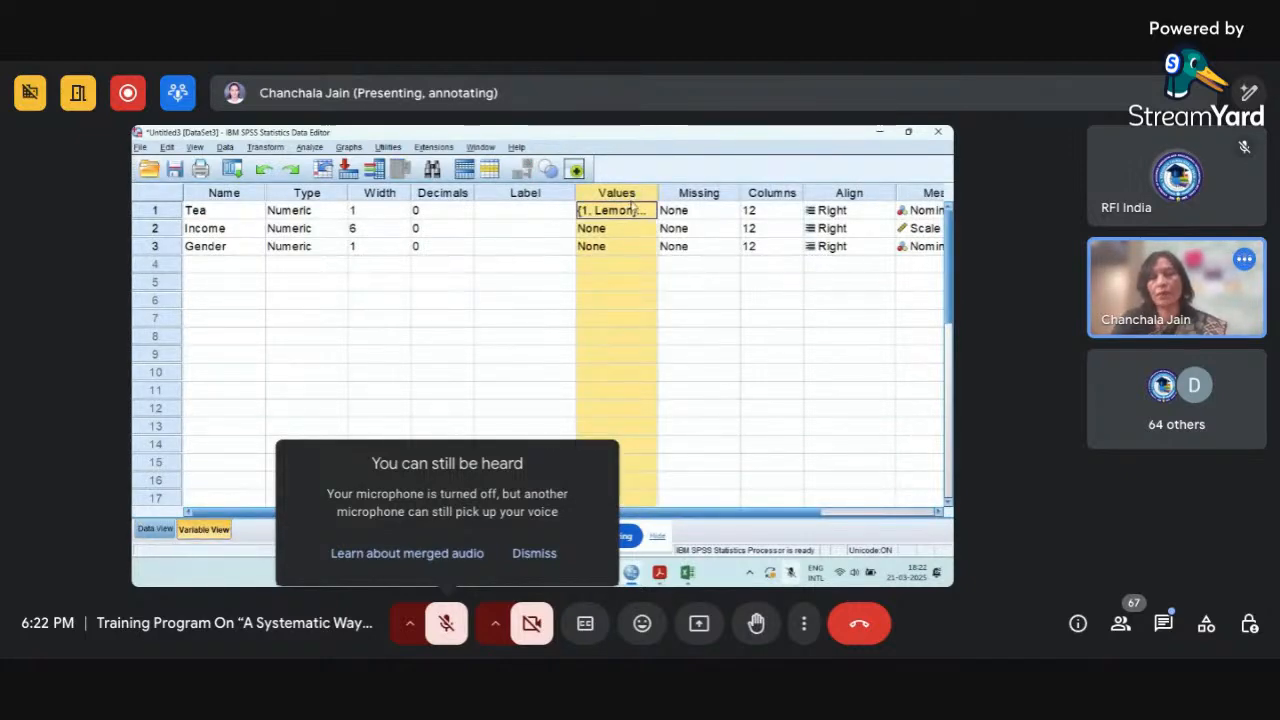
left_click(631, 212)
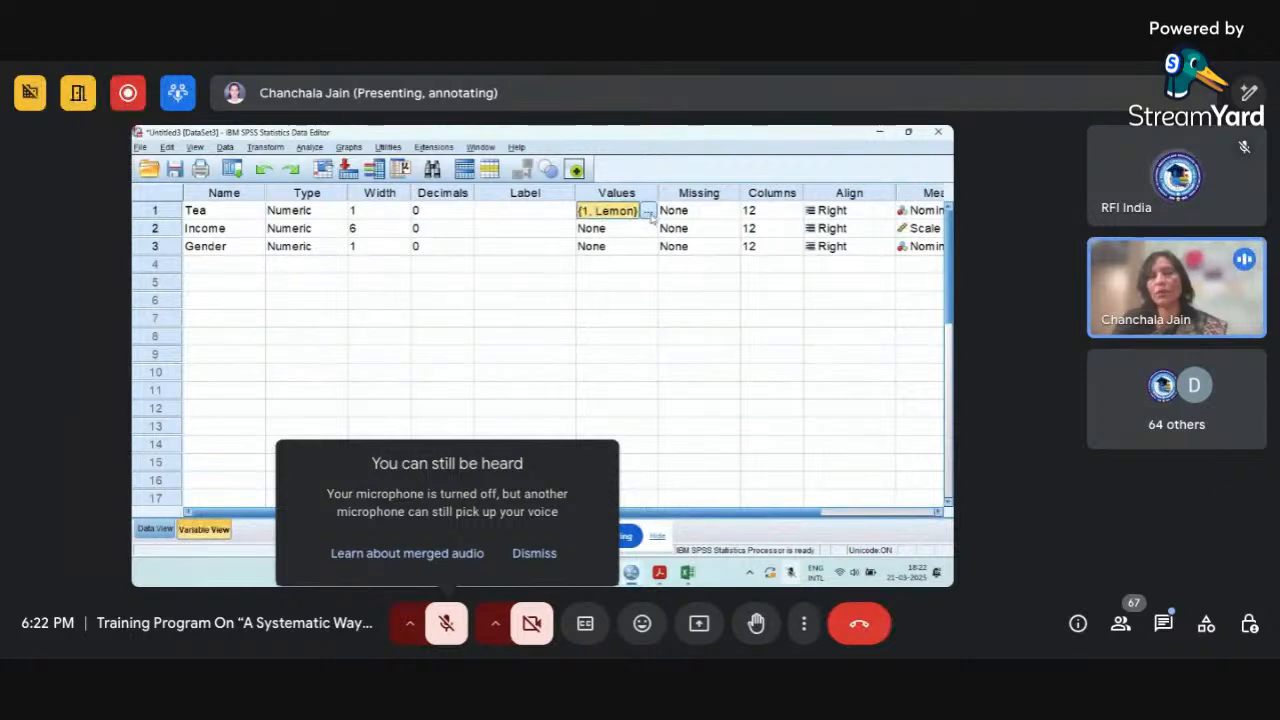
left_click(648, 211)
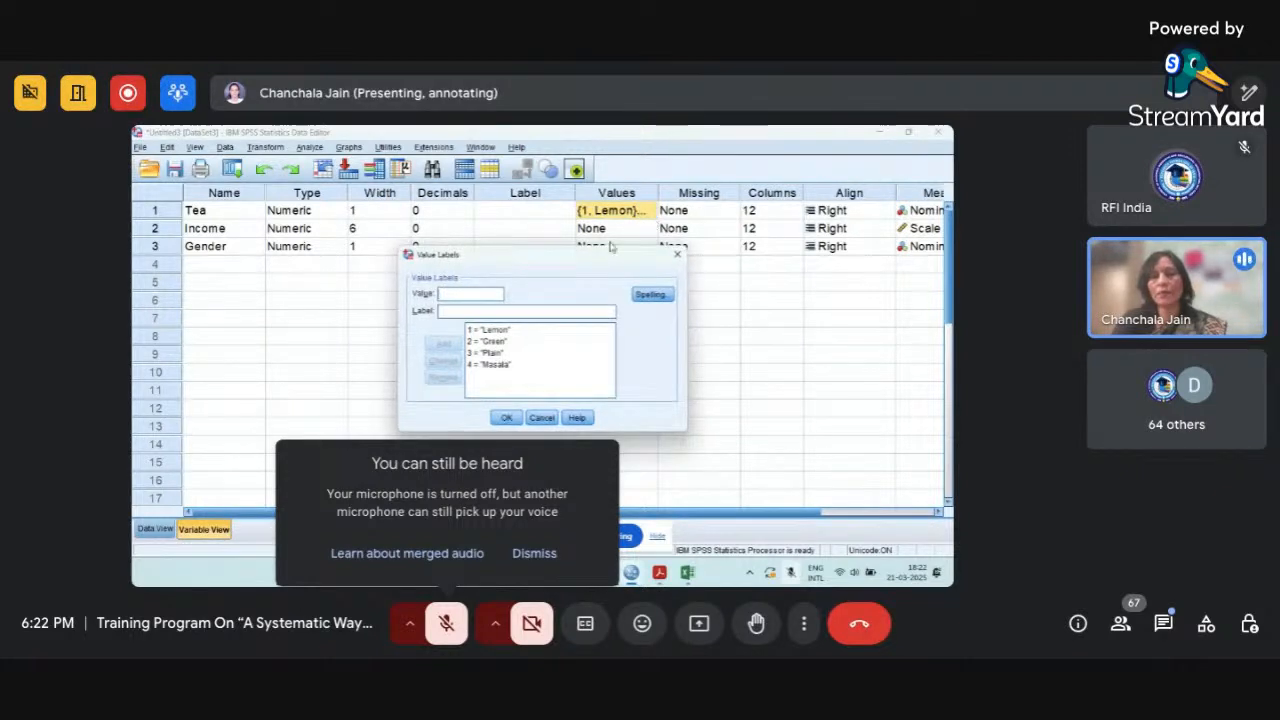
left_click_drag(570, 263, 559, 189)
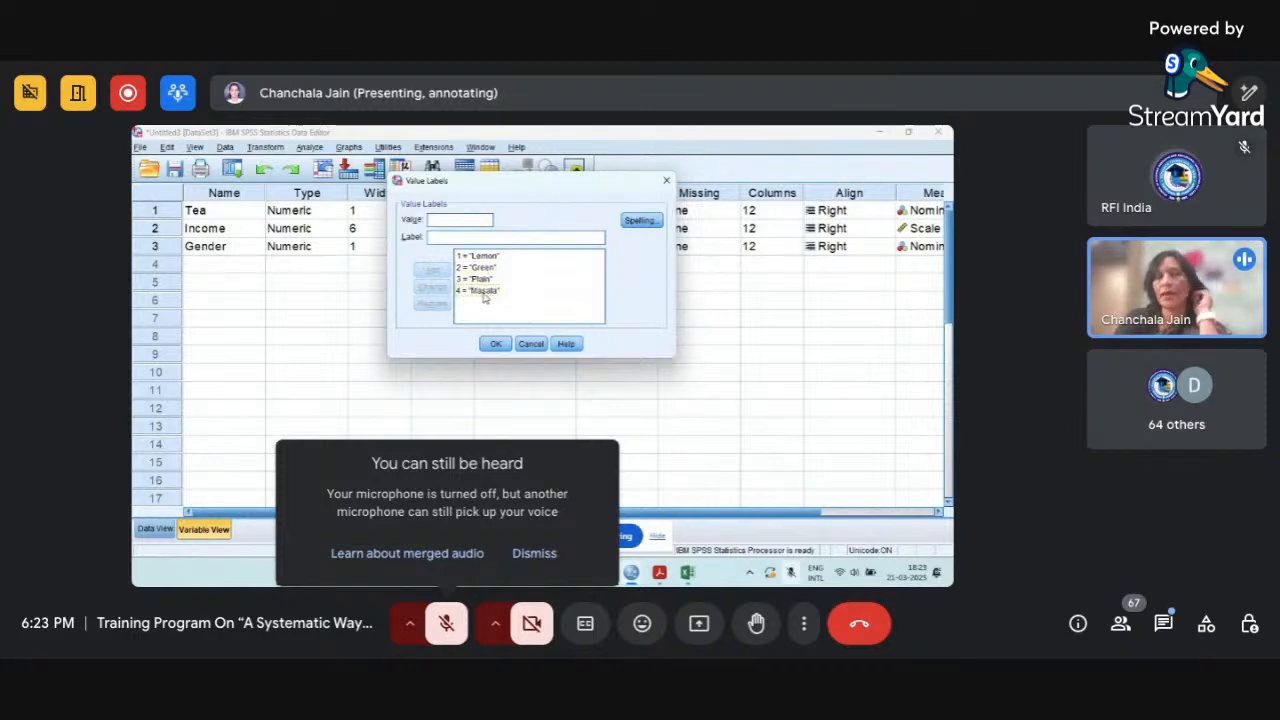
left_click(445, 224)
type("1")
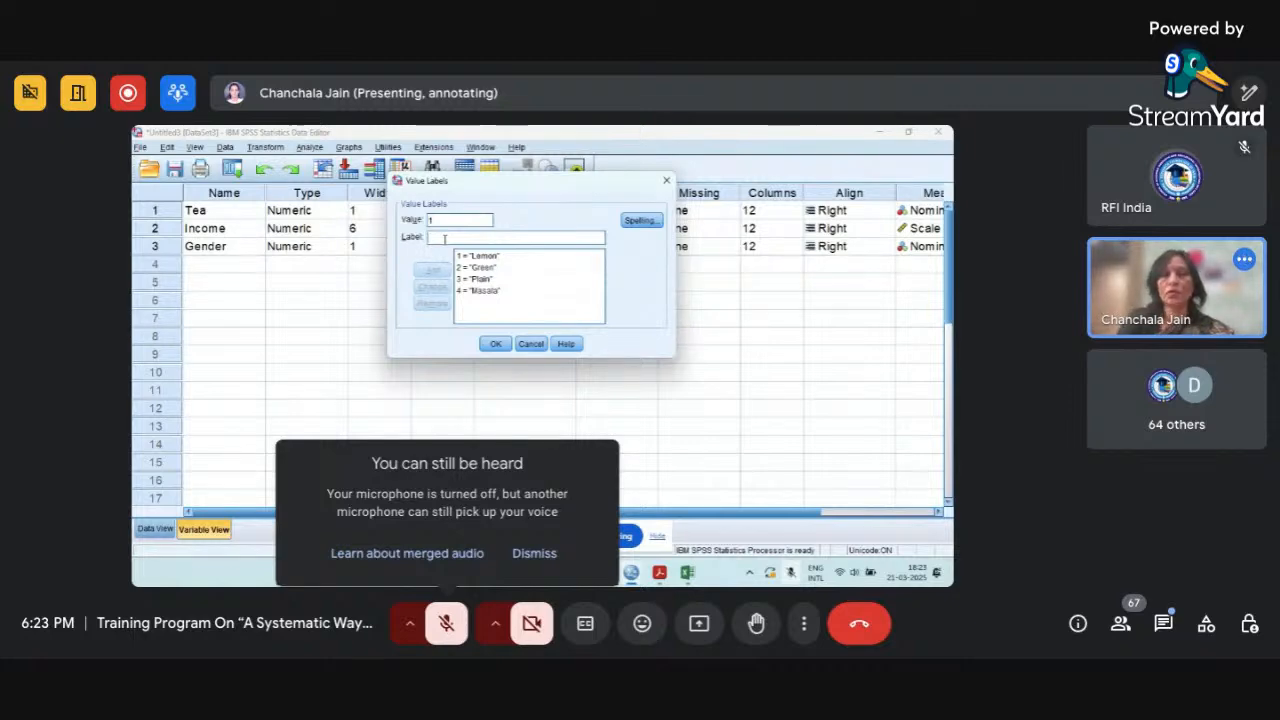
key("BackSpace")
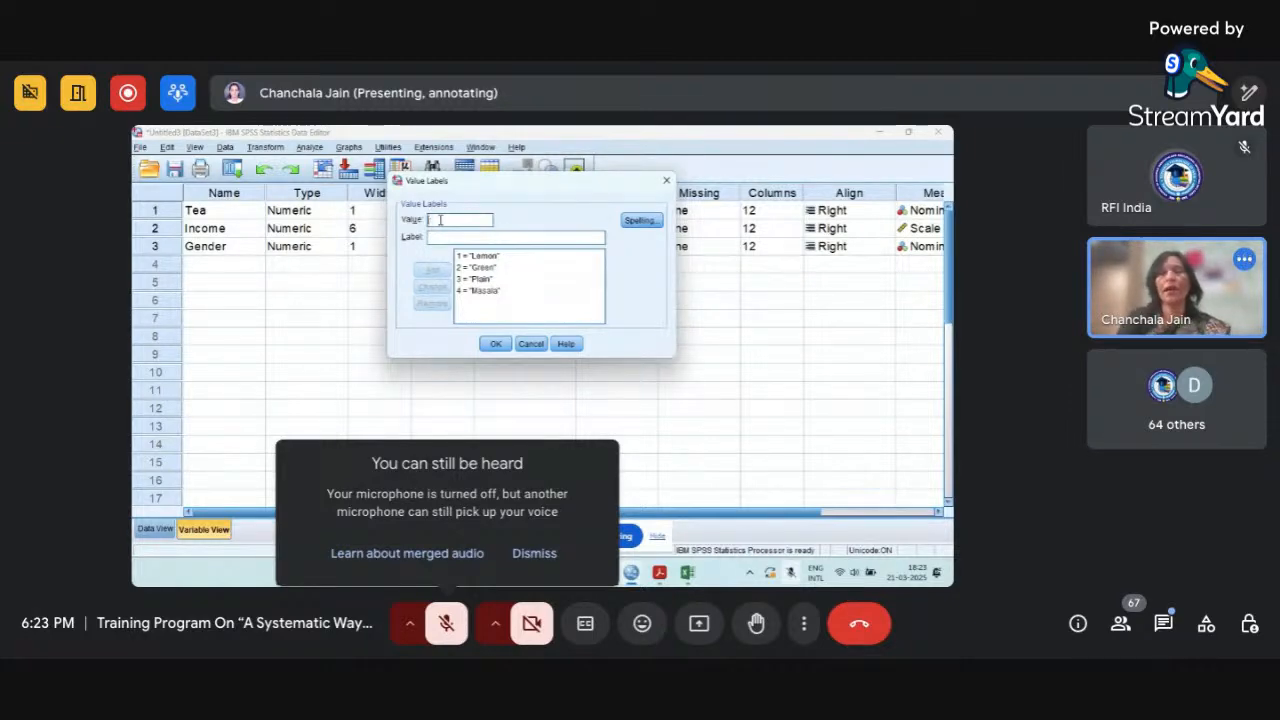
left_click(497, 343)
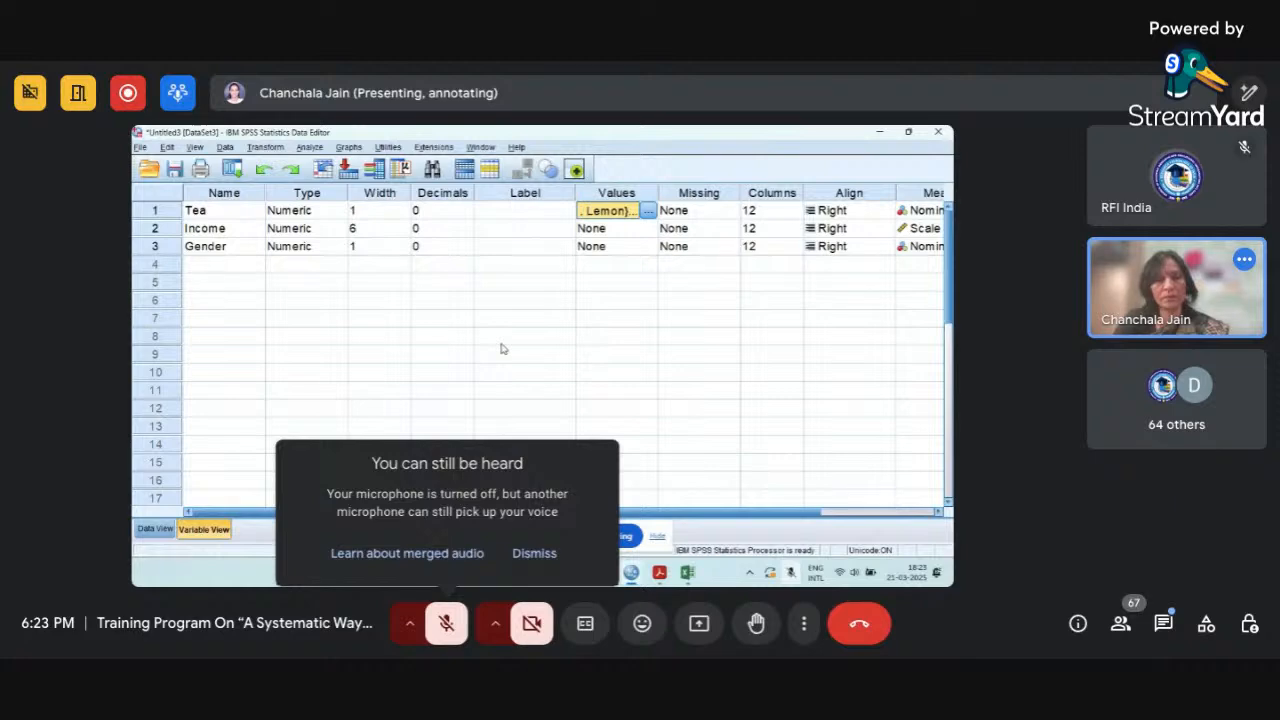
Narrow the Tea column slightly in Data View.
left_click(156, 531)
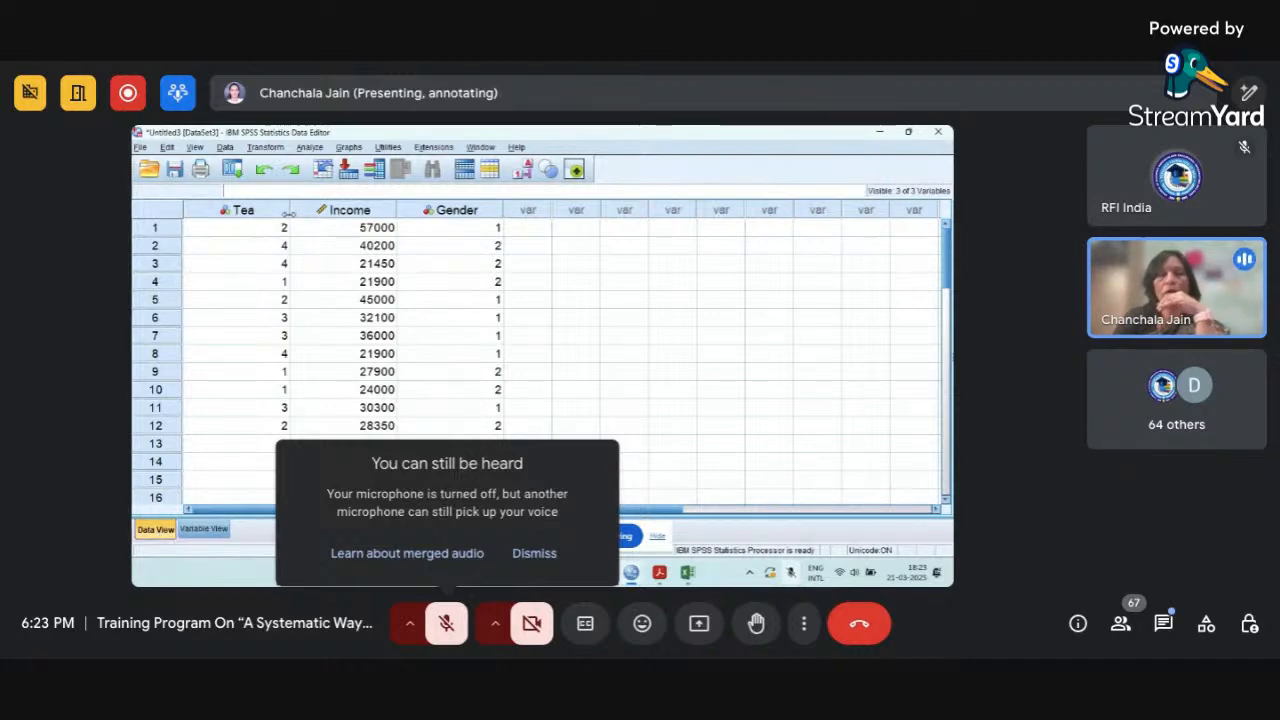
left_click_drag(286, 213, 267, 213)
right_click(267, 214)
left_click(463, 280)
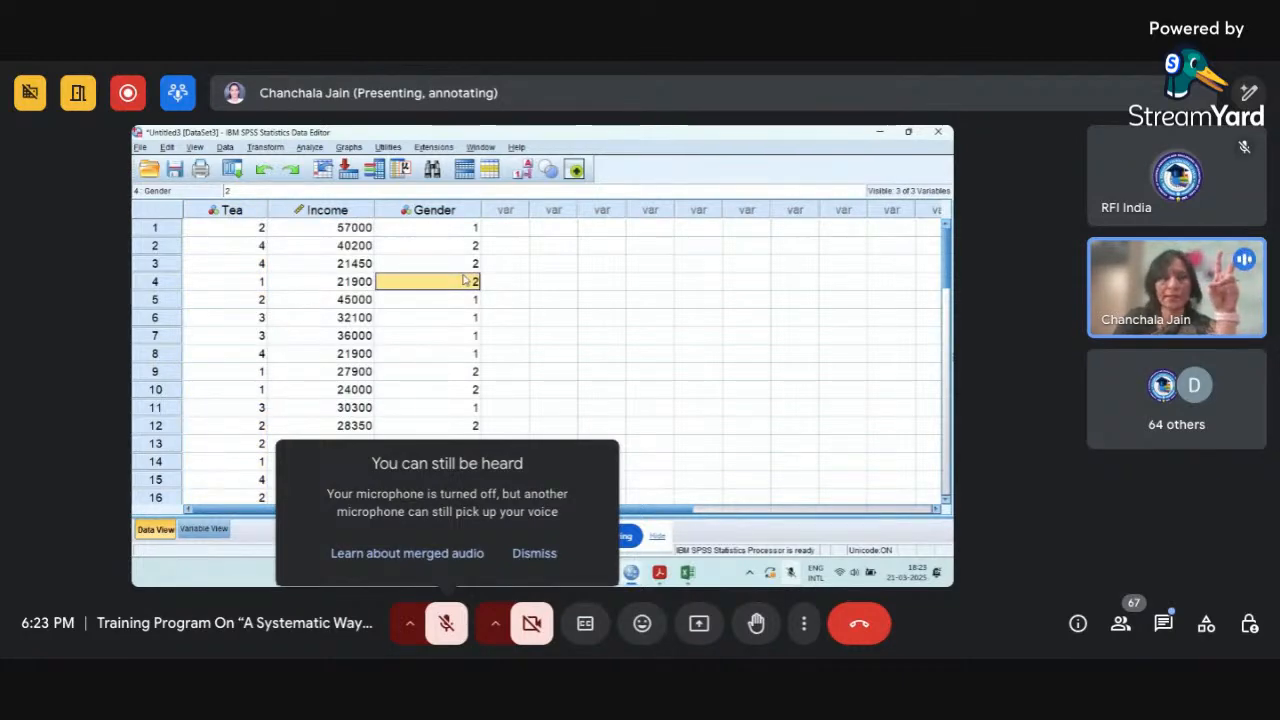
left_click(485, 211)
right_click(486, 212)
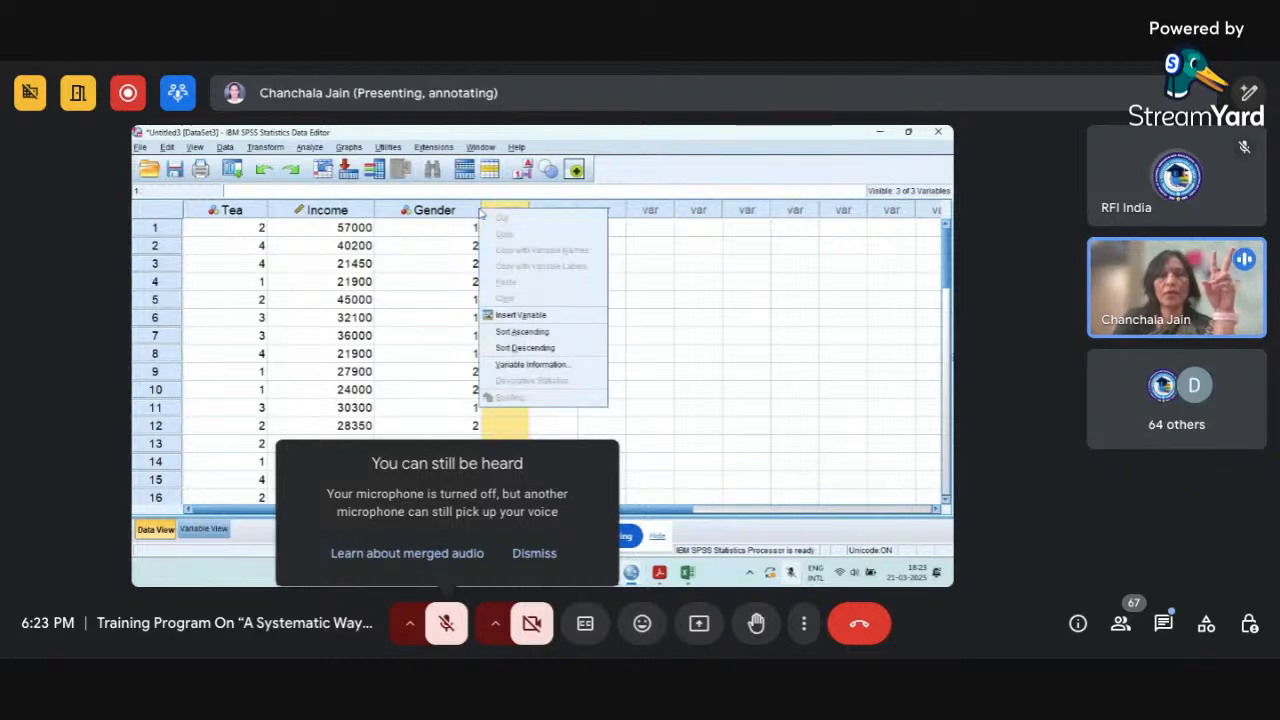
left_click(454, 247)
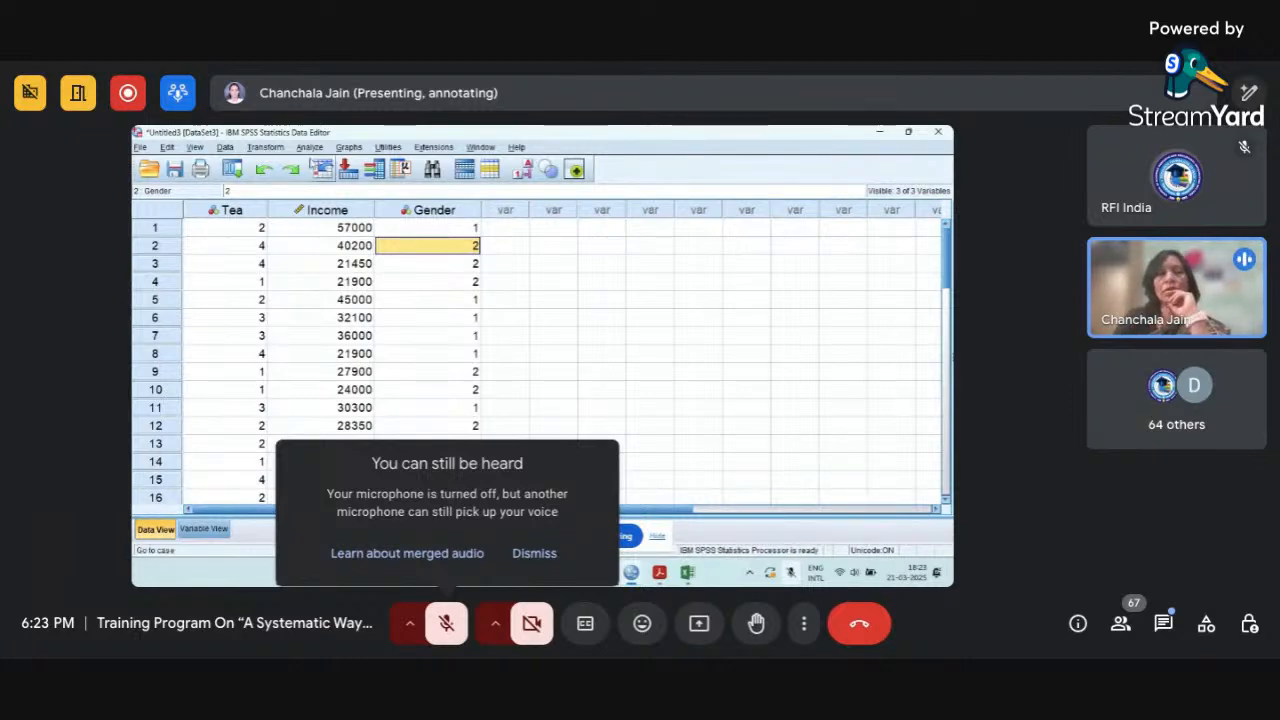
Start recoding Tea into a different variable, naming the output variable Tea1 with the label "New Tea Variable".
left_click(265, 148)
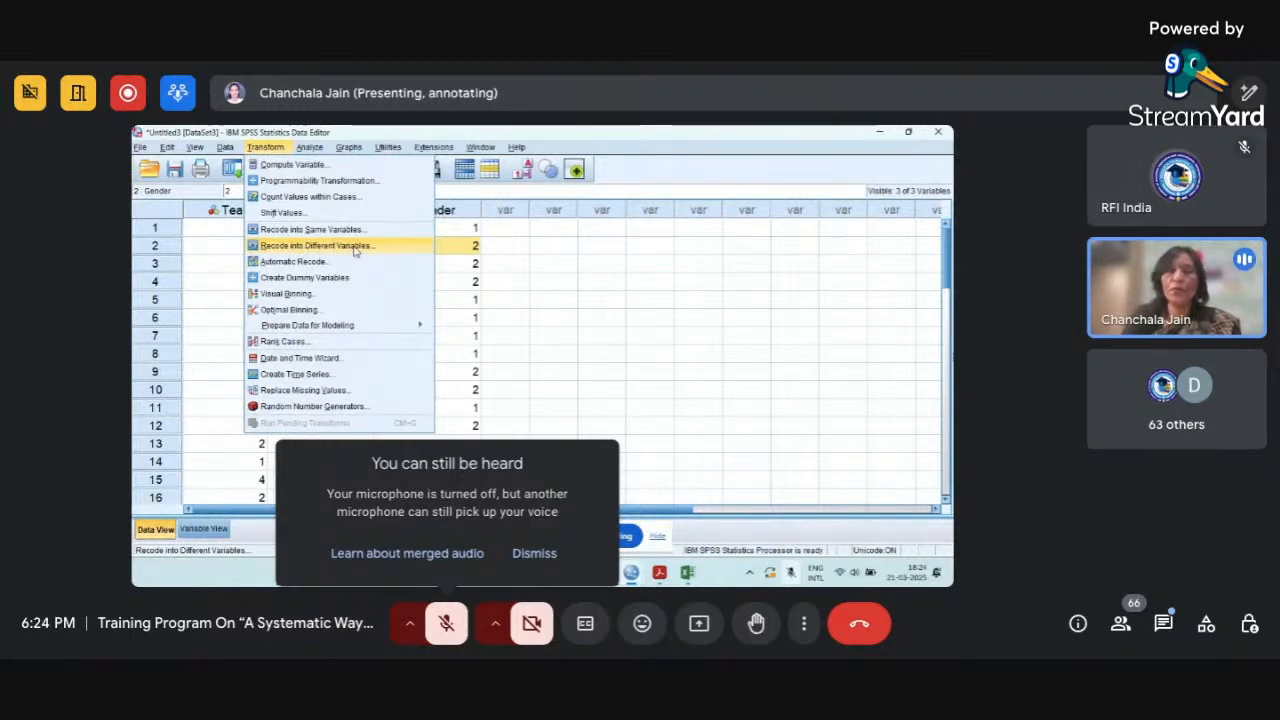
left_click(354, 249)
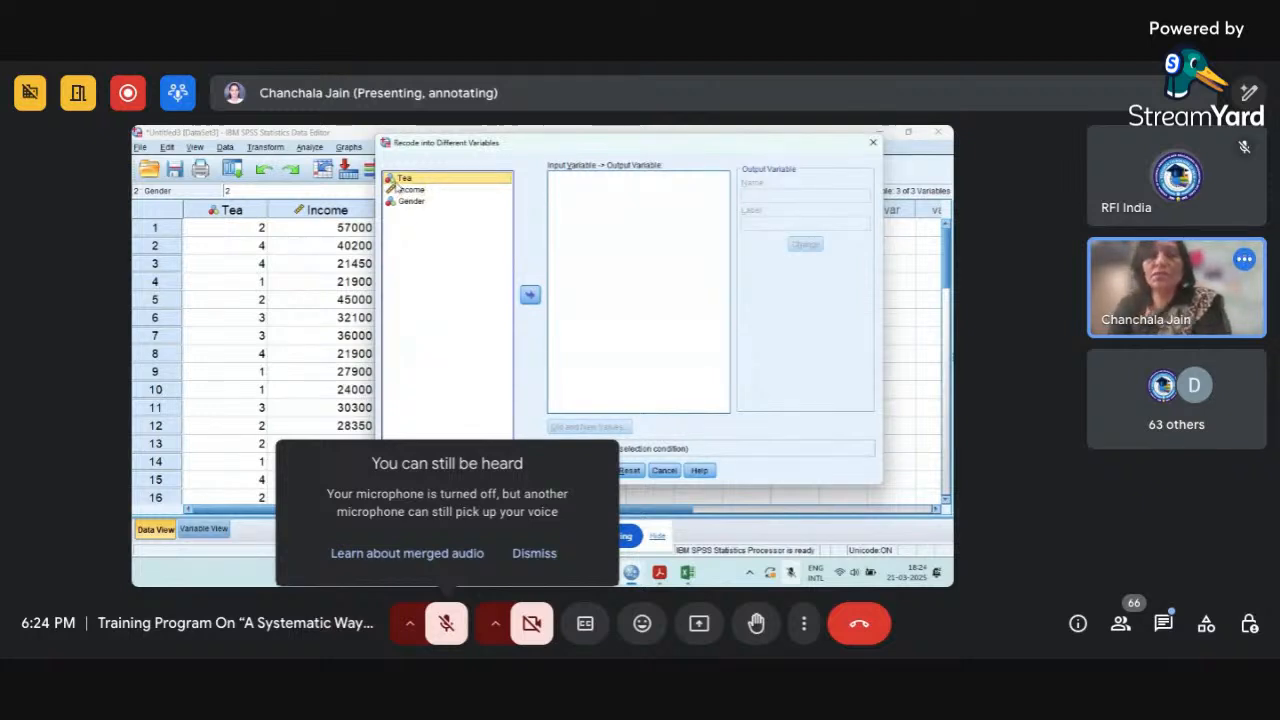
left_click(530, 296)
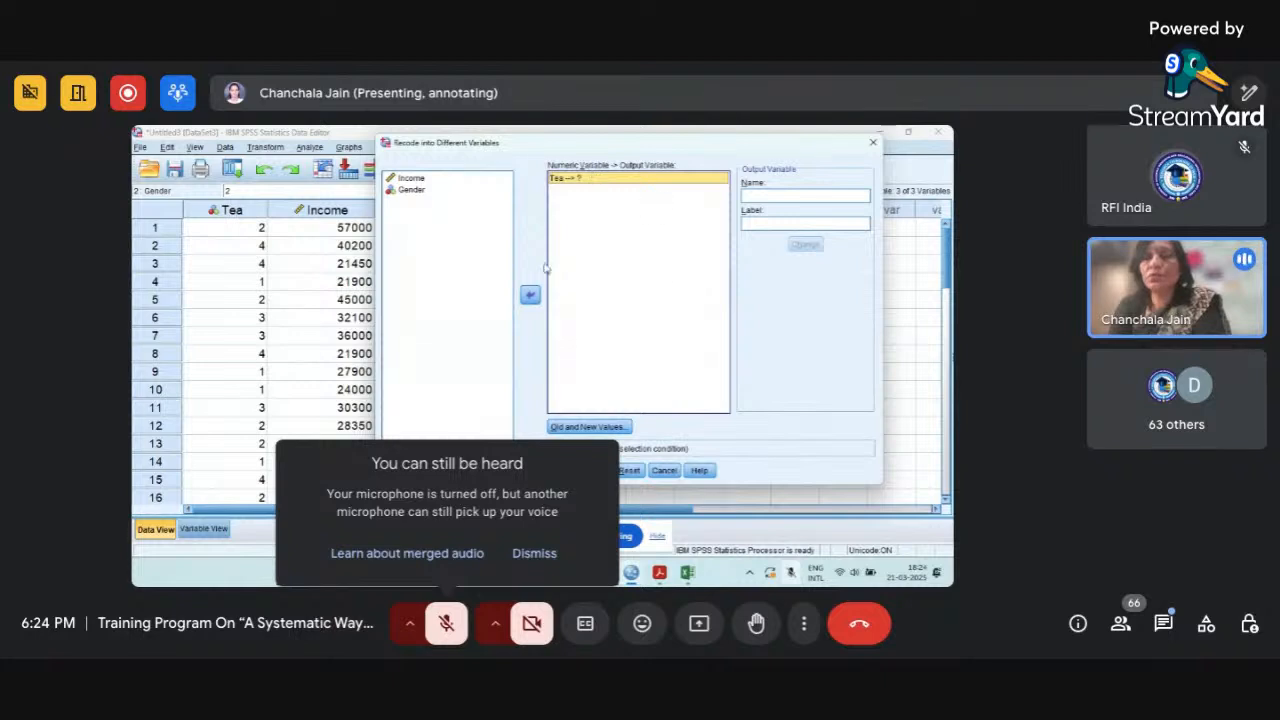
left_click(765, 197)
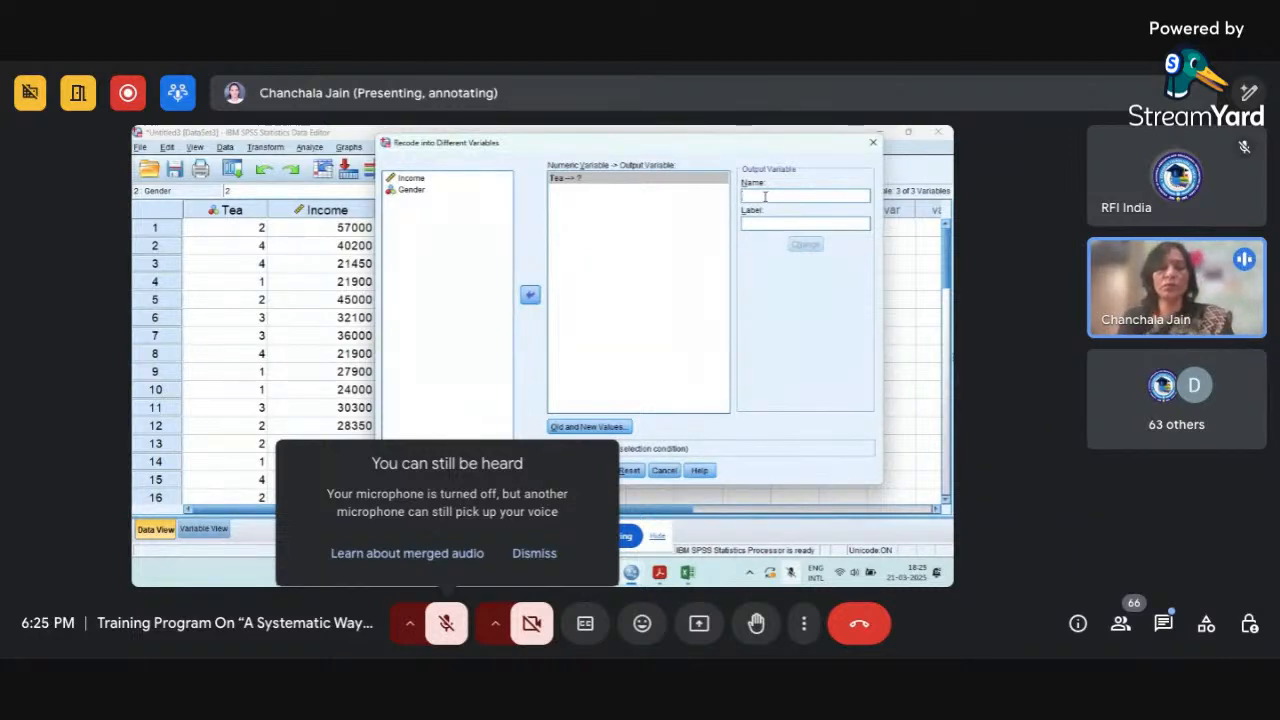
type("t")
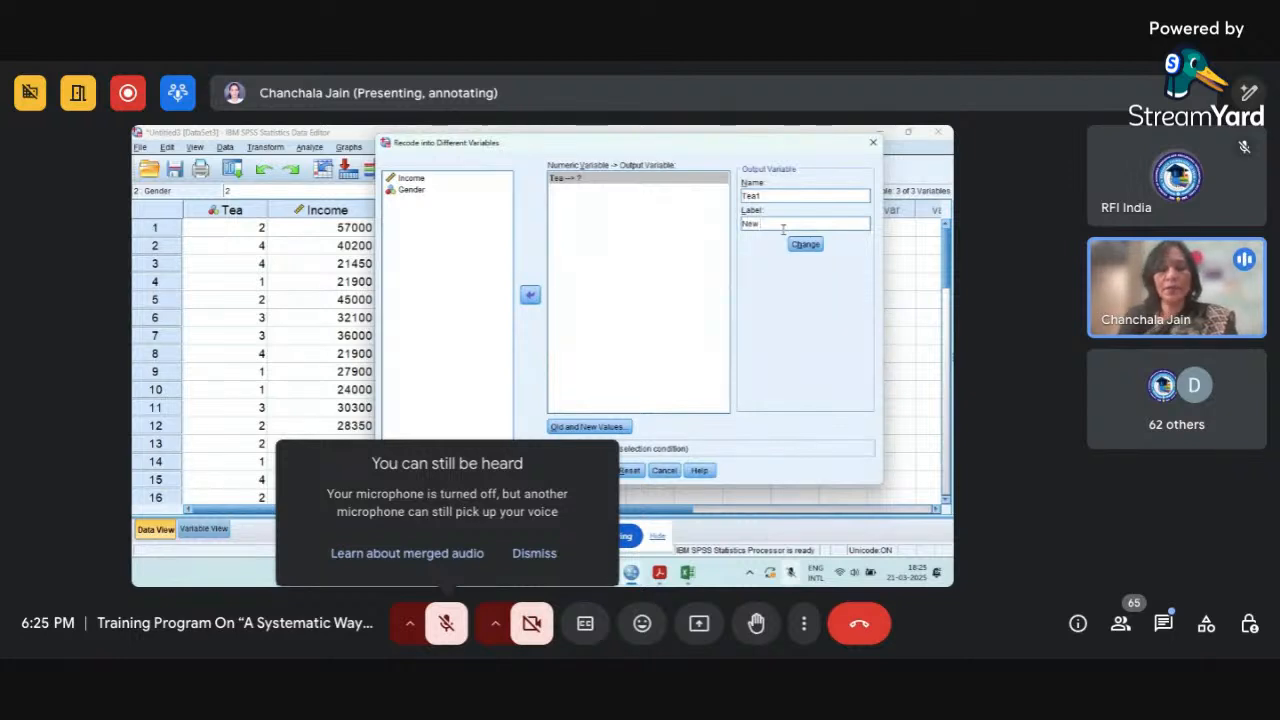
type("Tea Variab")
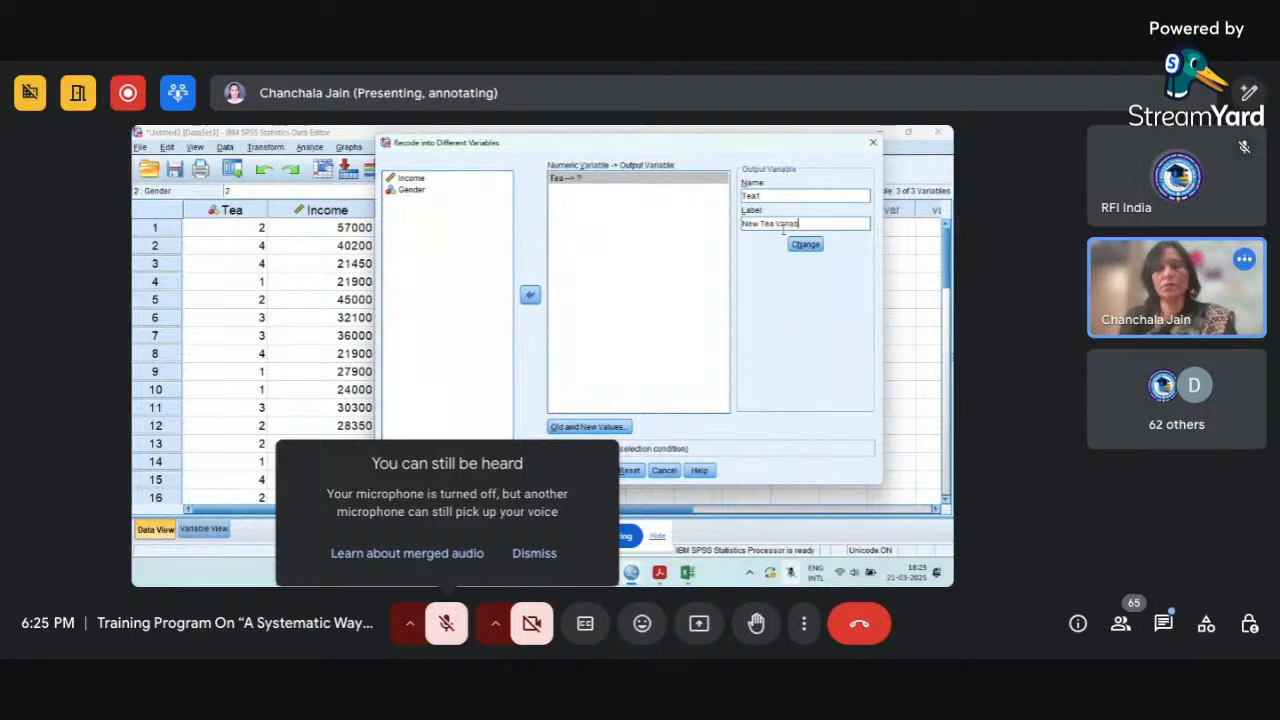
type("le")
left_click(805, 244)
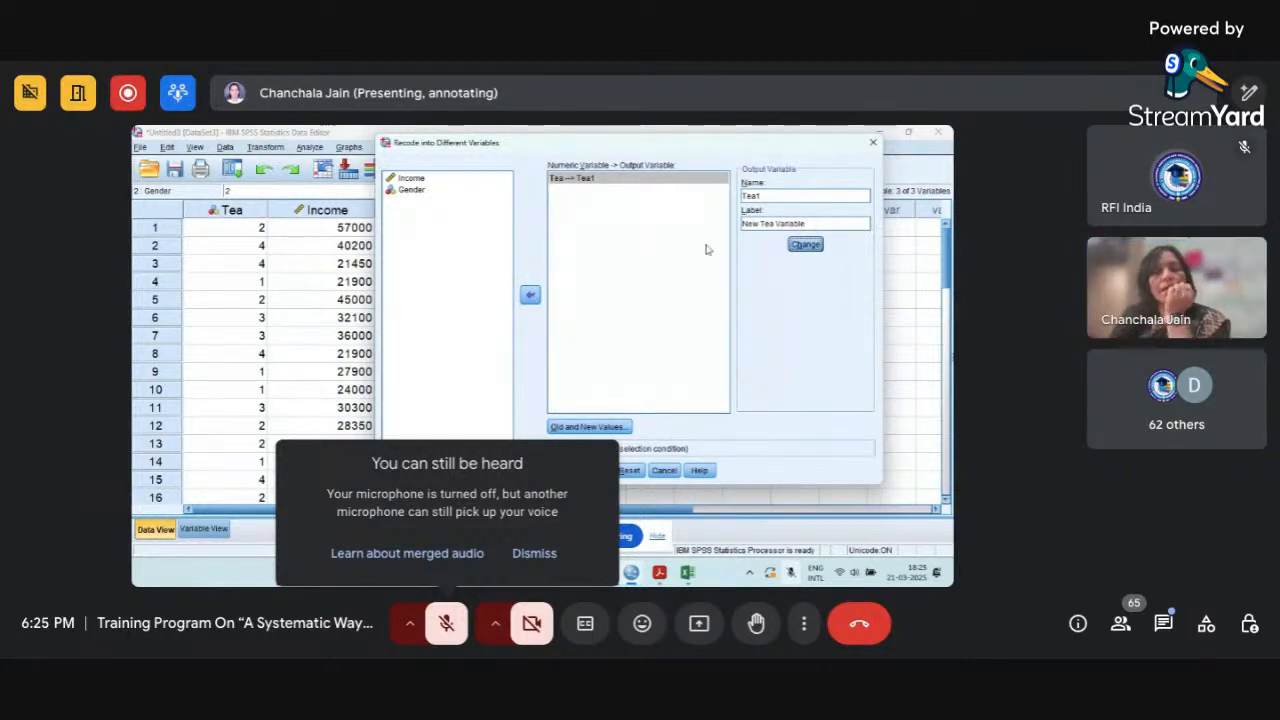
Define the first old-to-new rules for the Tea recode, mapping old values 1 and 2 to new value 1.
left_click(592, 428)
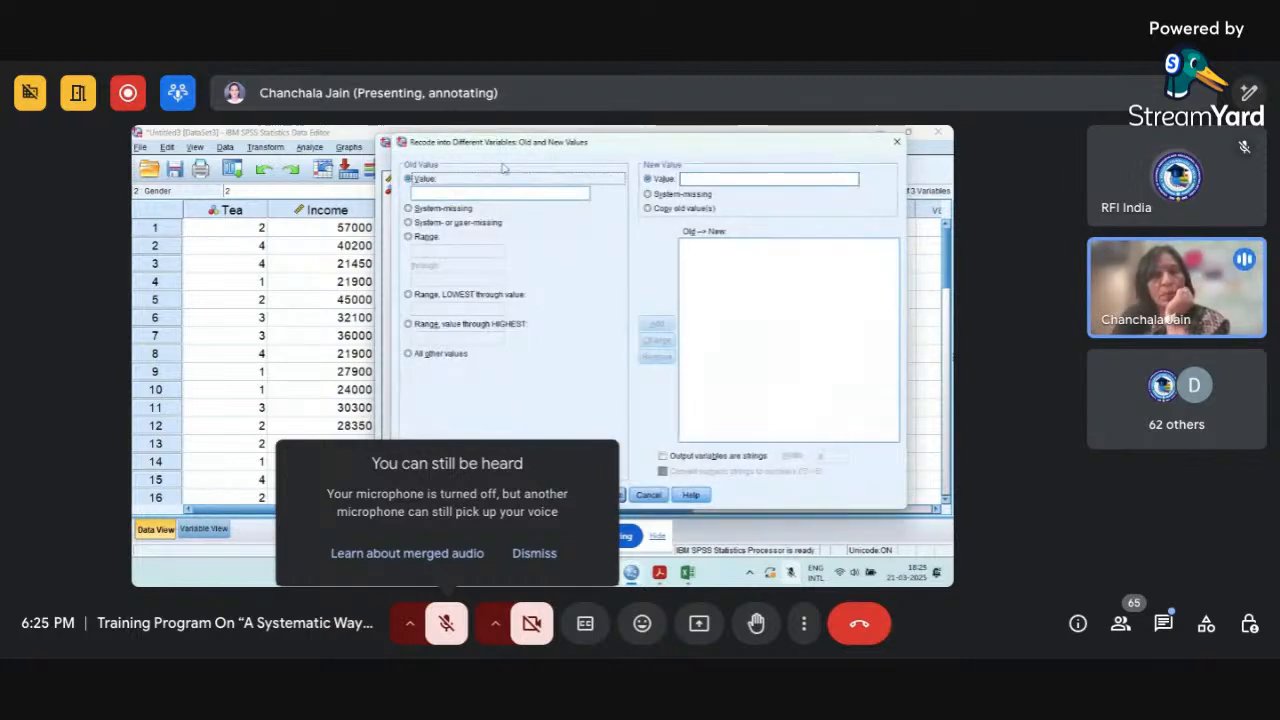
left_click_drag(515, 143, 508, 136)
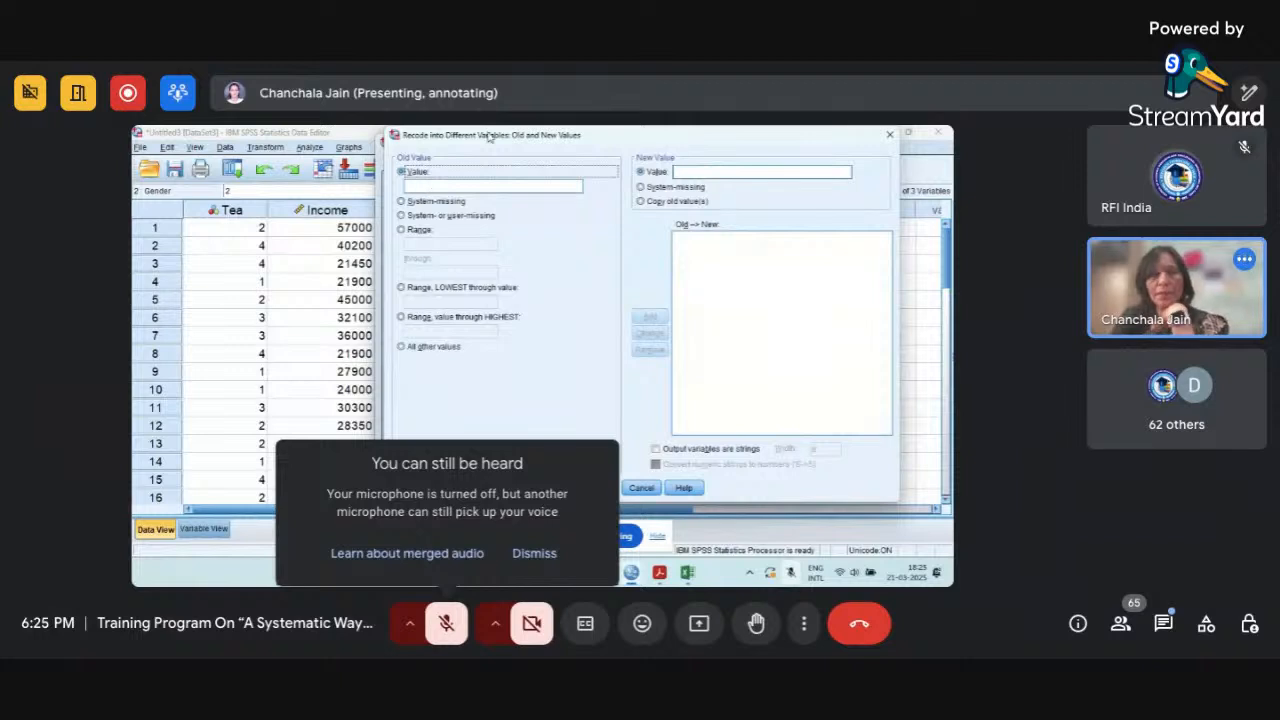
left_click(451, 188)
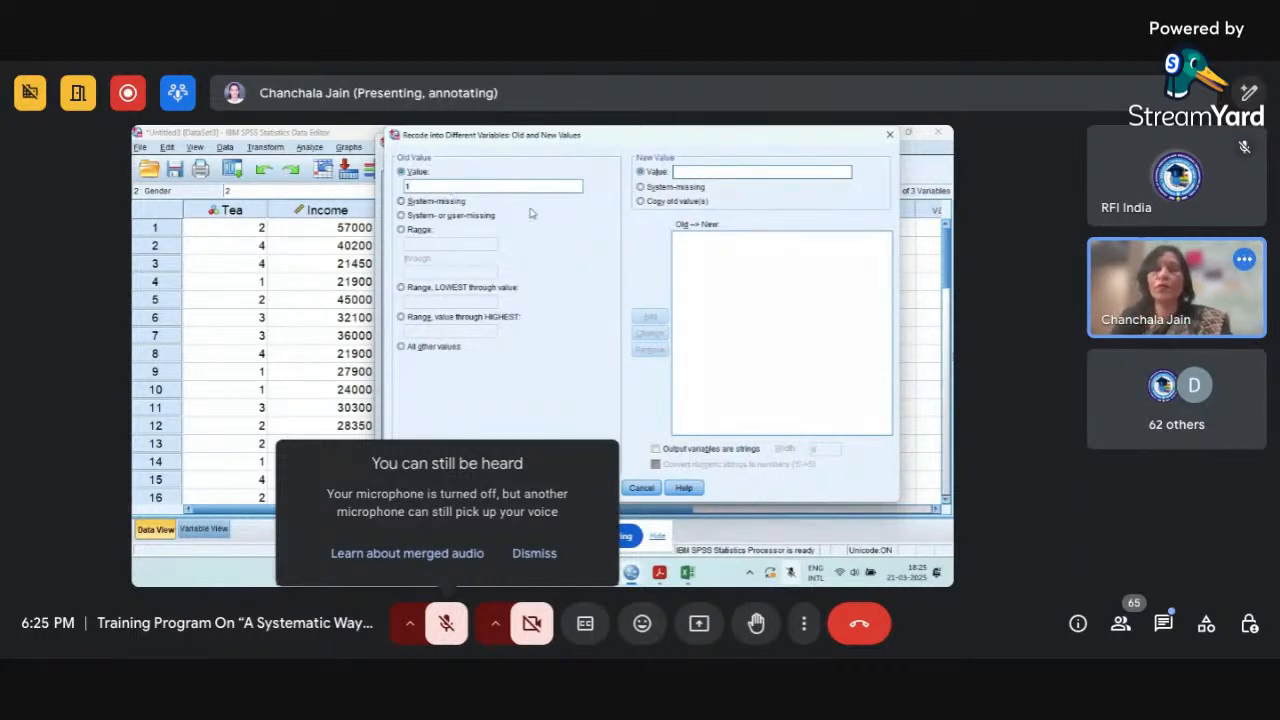
left_click(694, 173)
type("1")
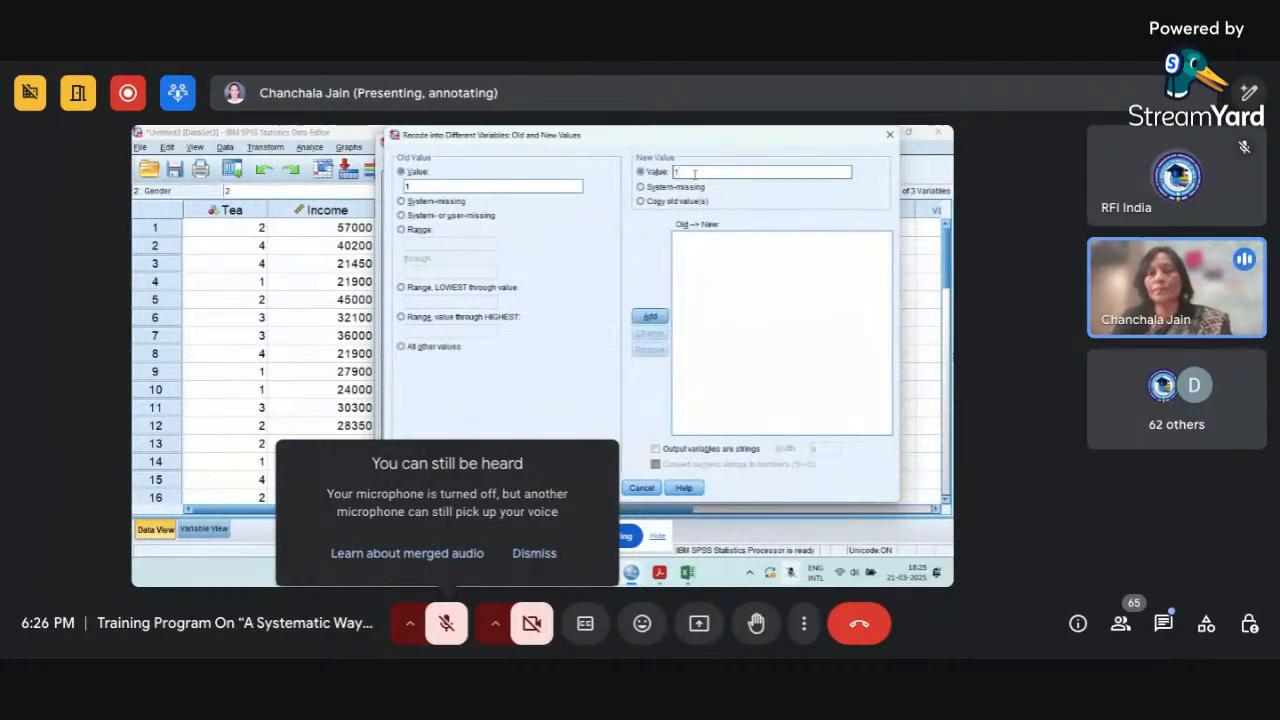
left_click(650, 317)
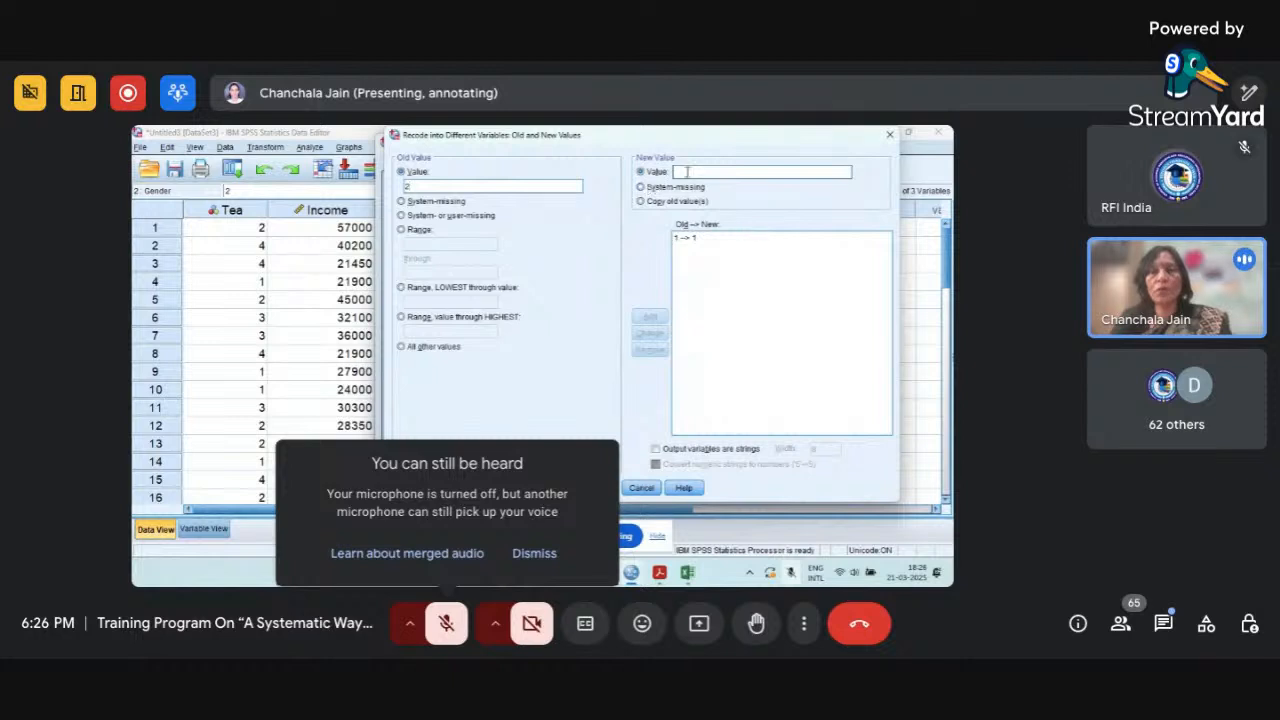
left_click(687, 171)
type("1")
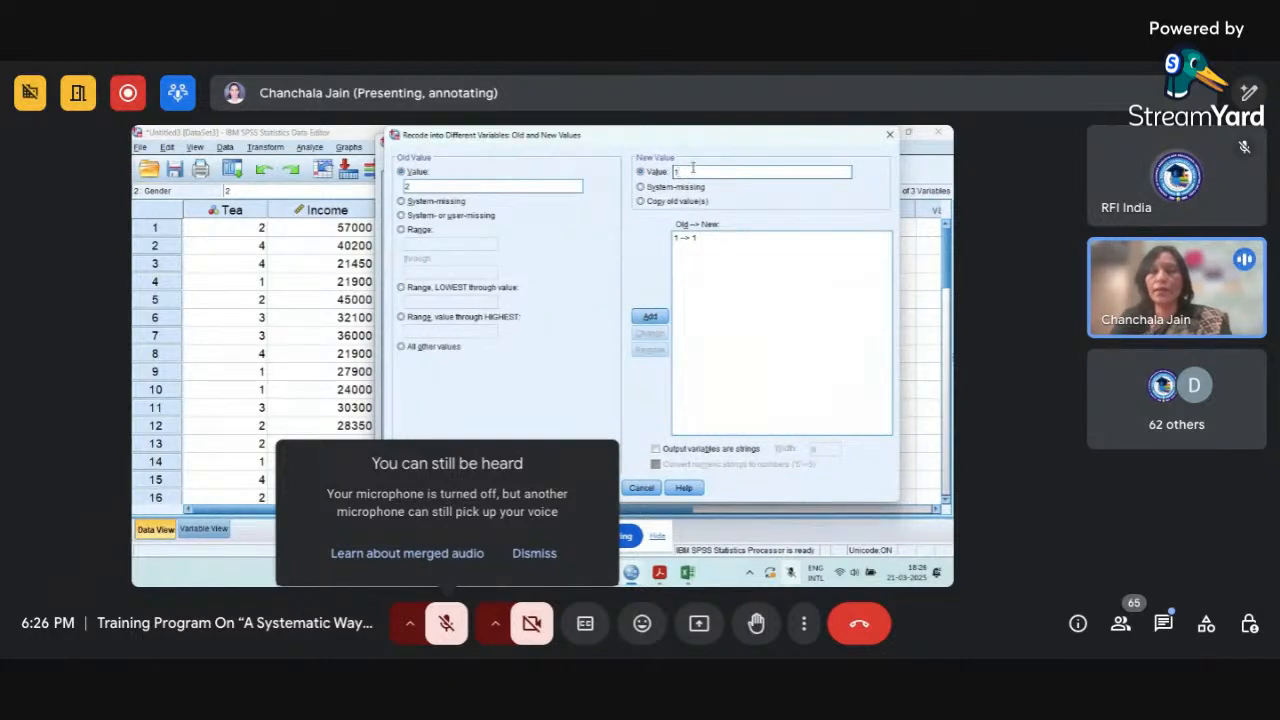
left_click(651, 318)
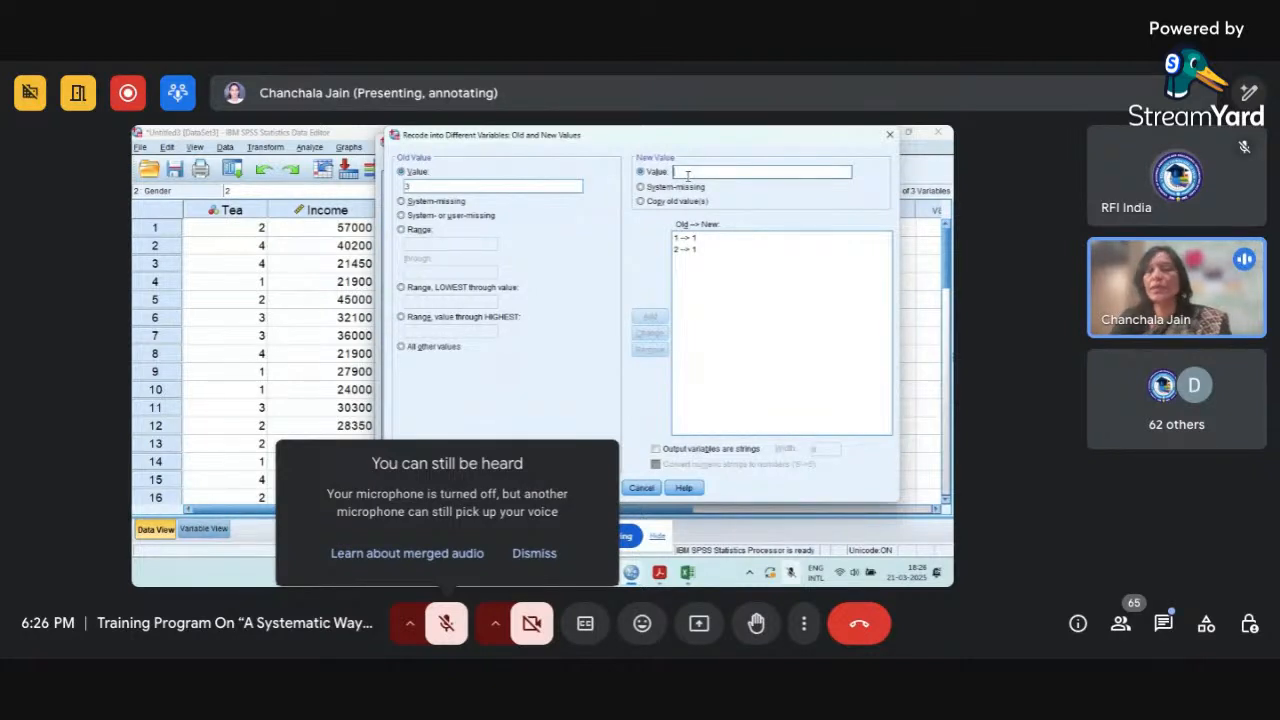
Map old values 3 and 4 to new value 2 and run the Tea recode.
type("2")
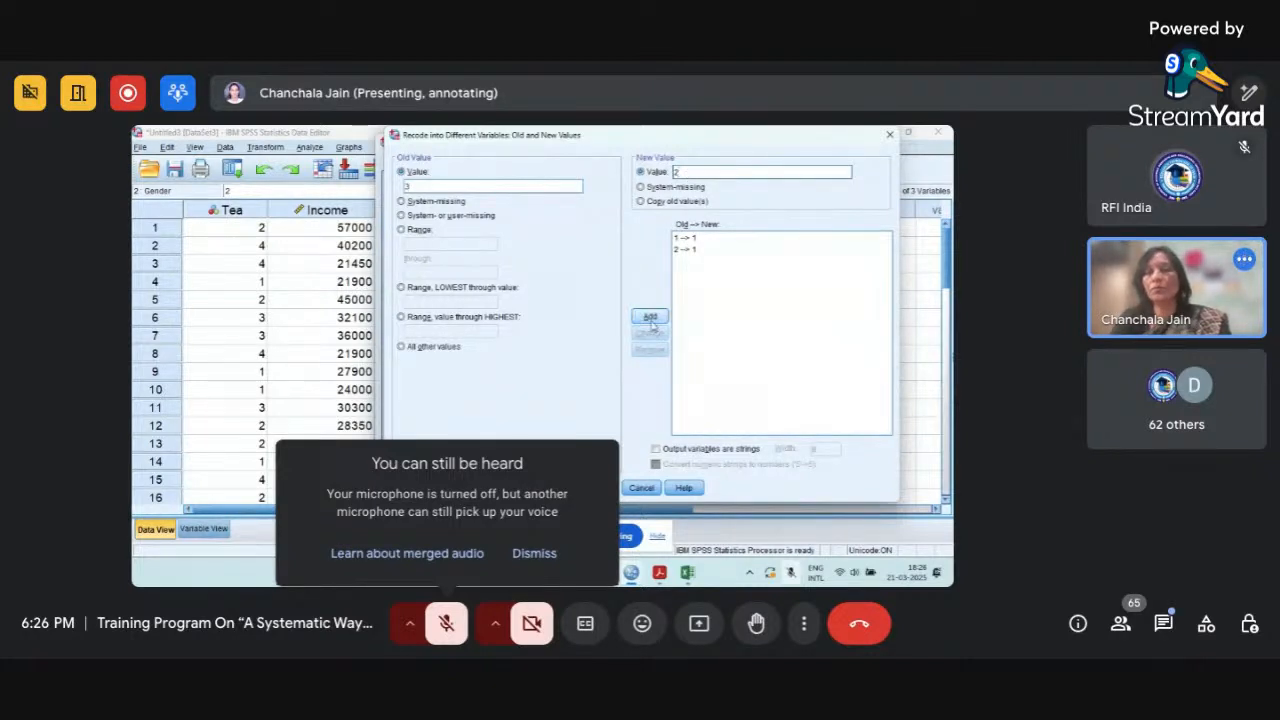
left_click(650, 318)
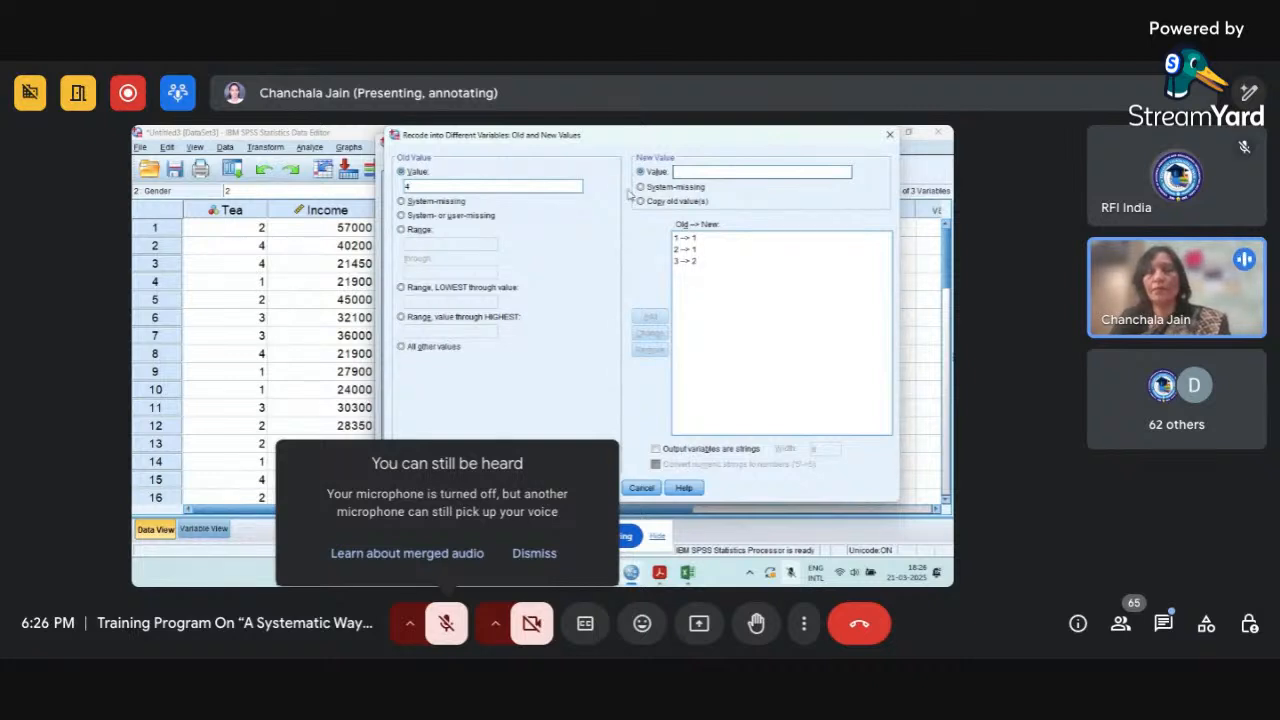
left_click(687, 171)
type("2")
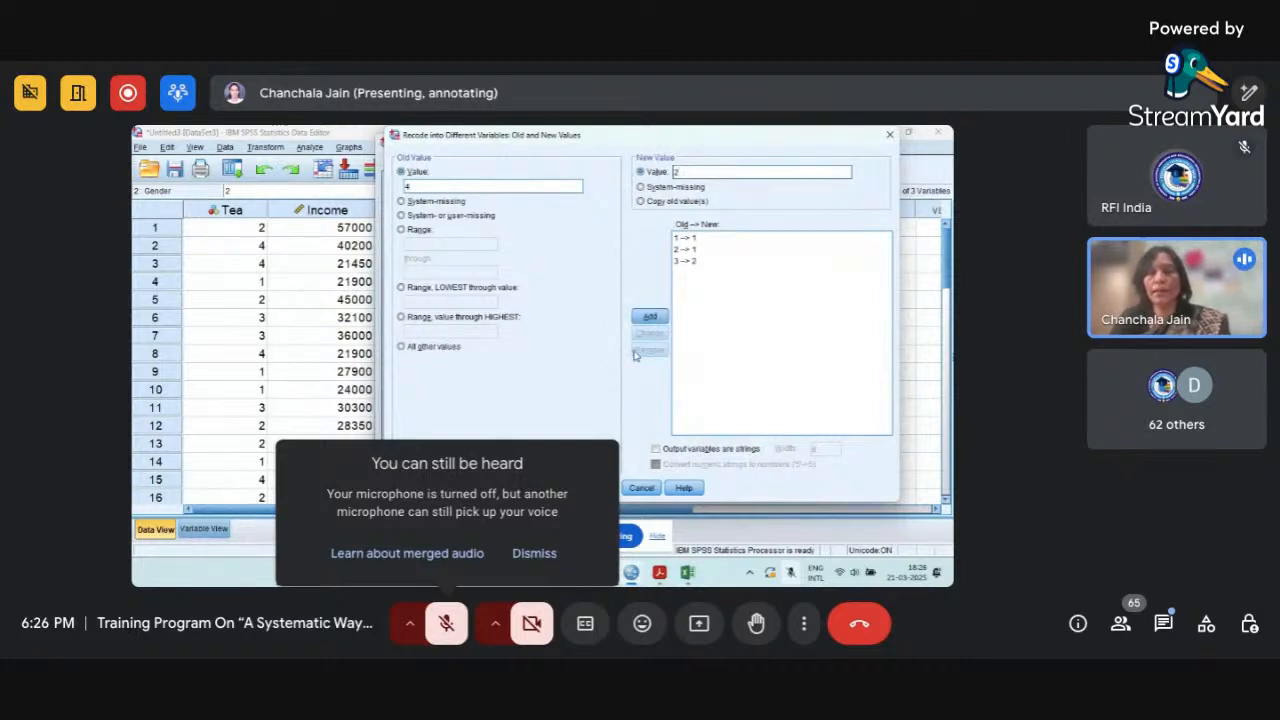
left_click(648, 318)
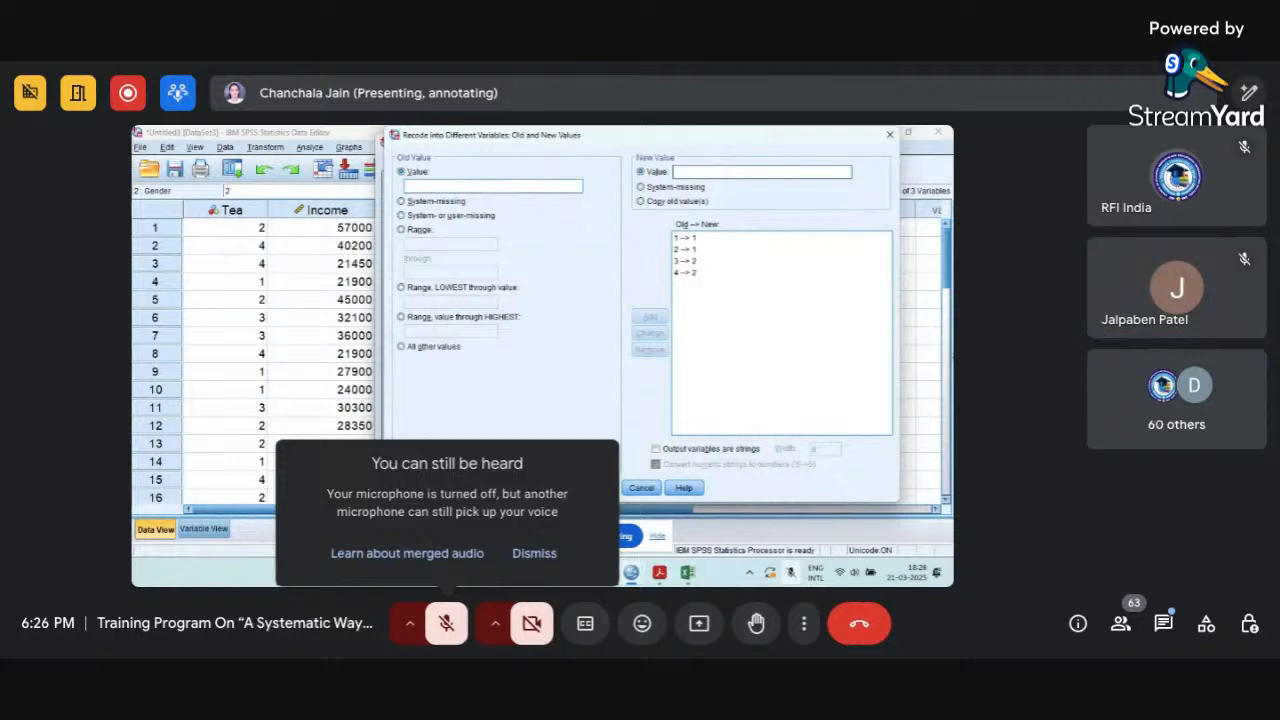
left_click(598, 488)
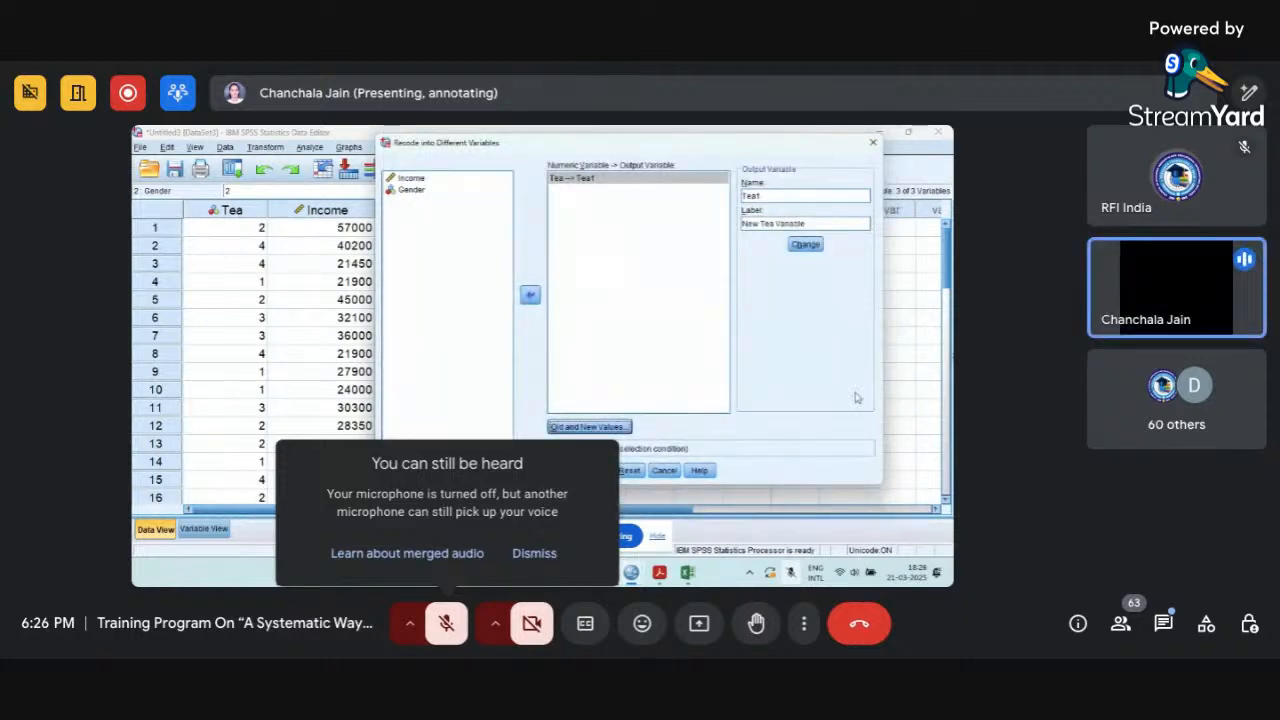
left_click(563, 470)
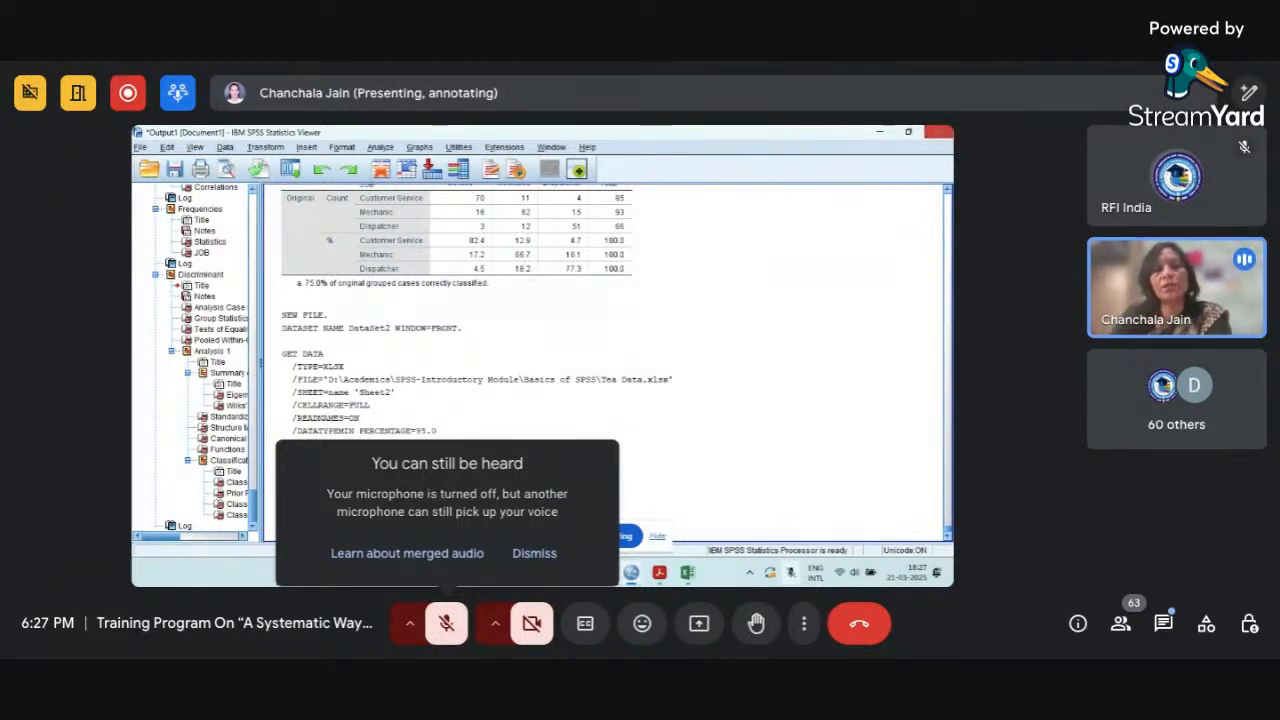
Look over the output log, return to the Untitled3 dataset and examine the Tea1 column in Data View.
left_click(731, 372)
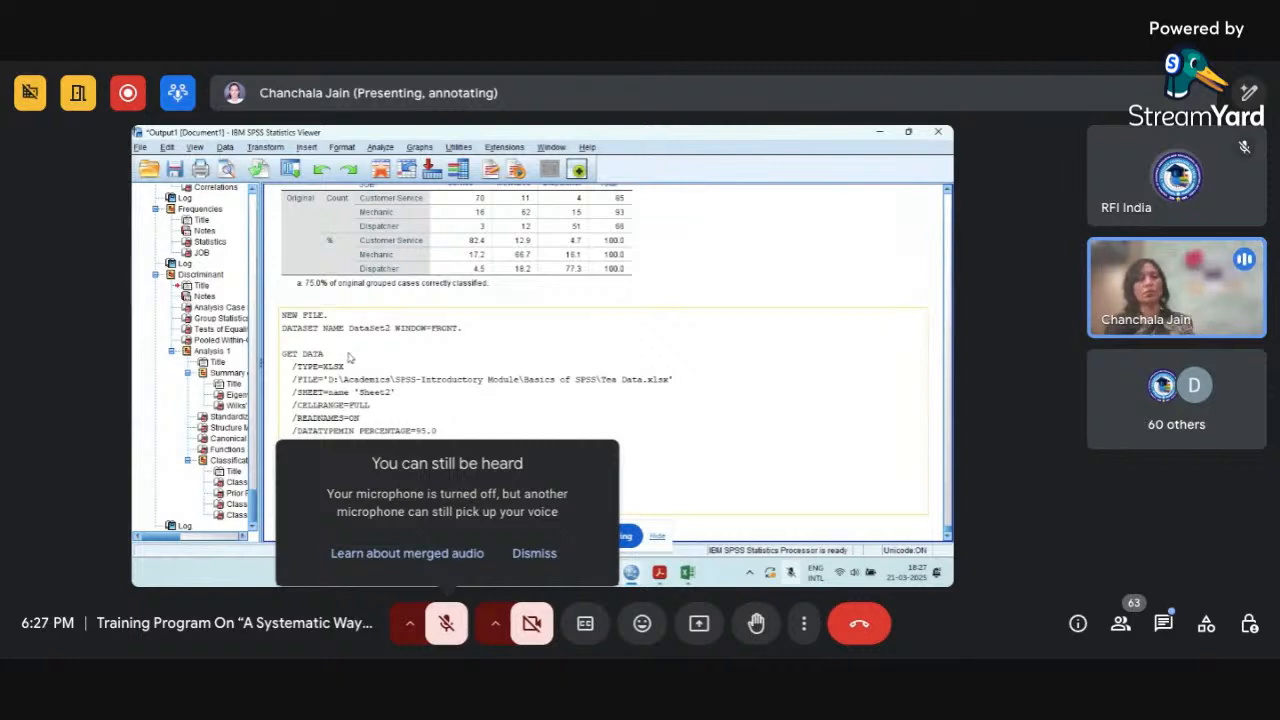
left_click(349, 357)
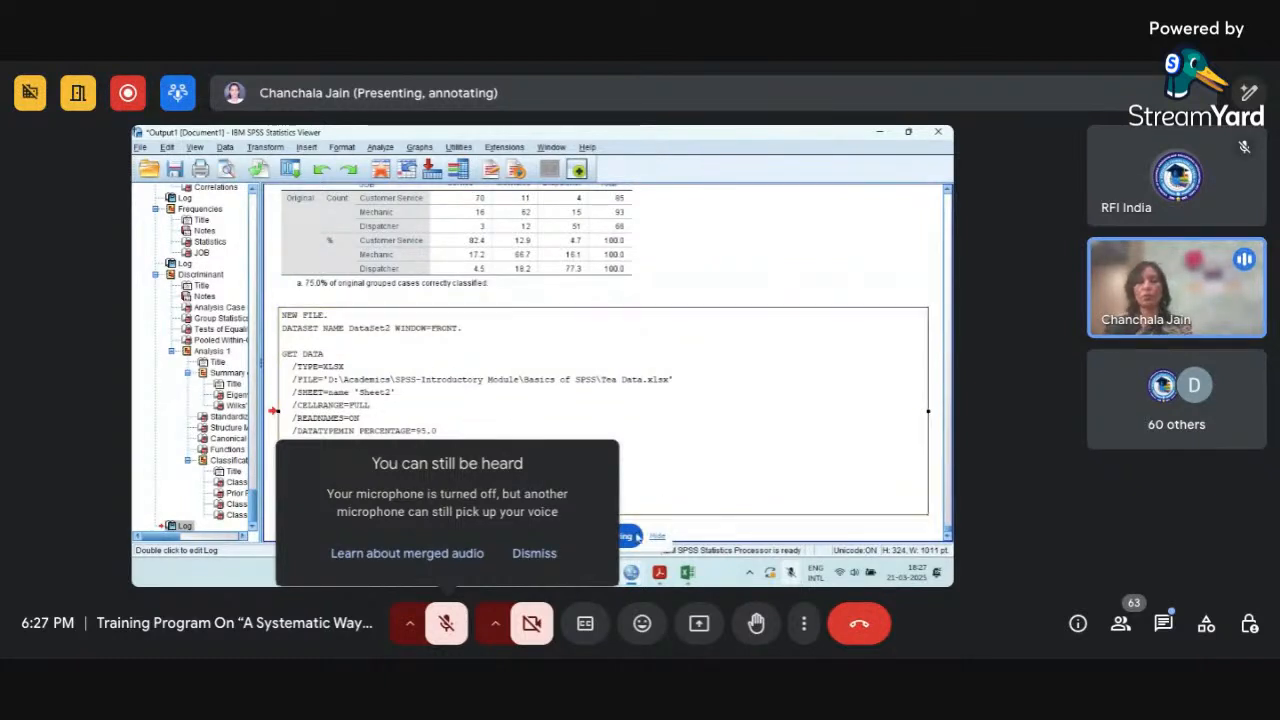
mouse_move(632, 573)
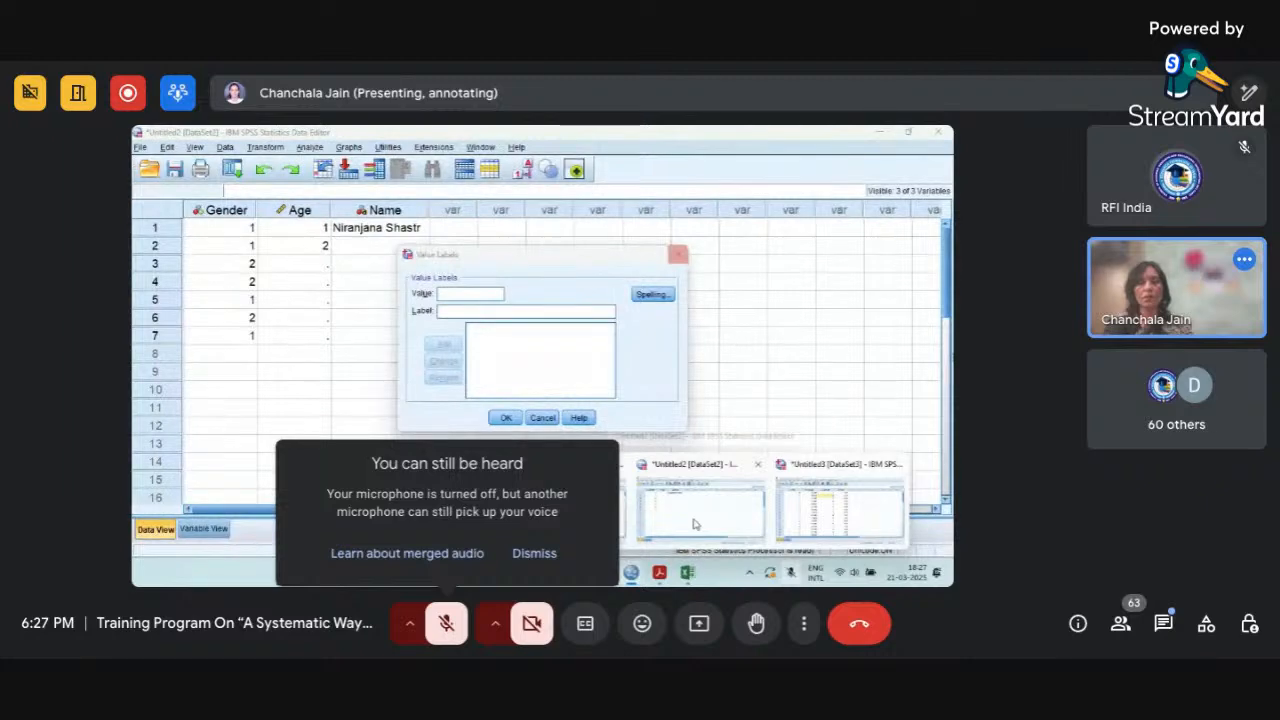
left_click(815, 497)
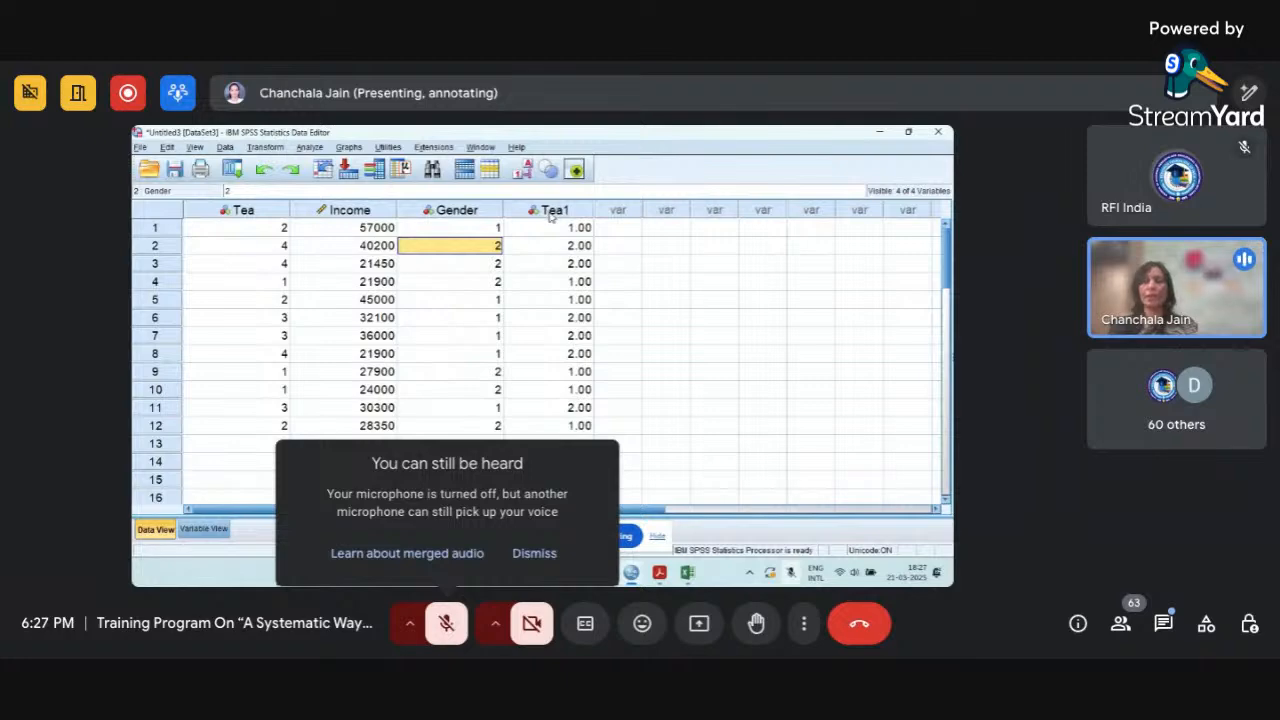
mouse_move(549, 217)
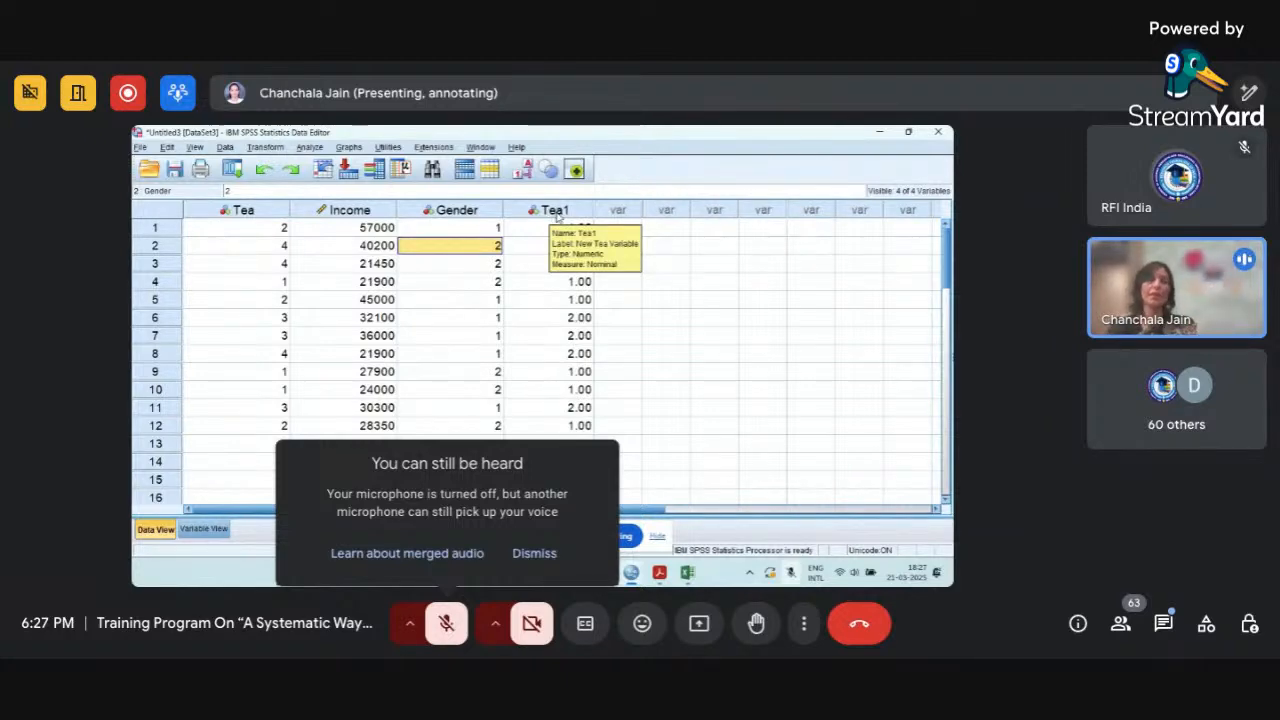
Set the number of decimals of the Tea1 variable to 0 in Variable View.
left_click(219, 530)
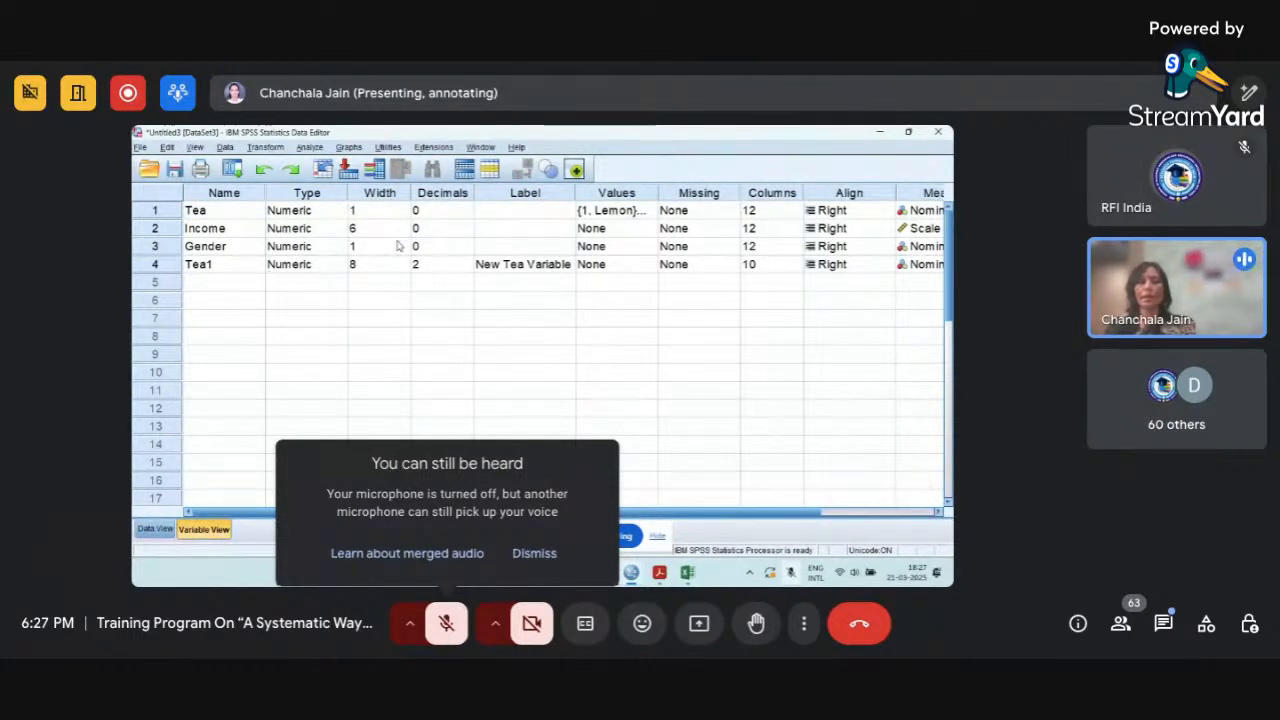
left_click(440, 264)
left_click(467, 268)
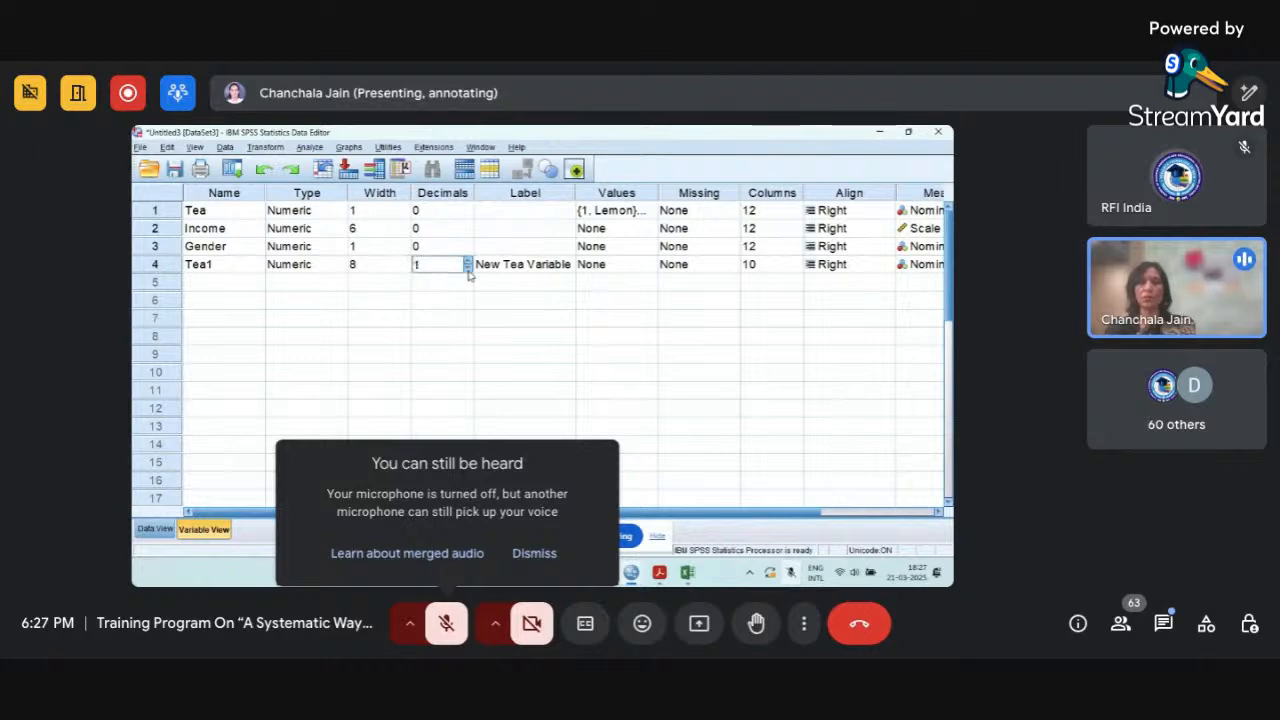
Define value labels for the Tea1 variable: 1 as "Cat1" and 2 as "Cat2".
left_click(632, 266)
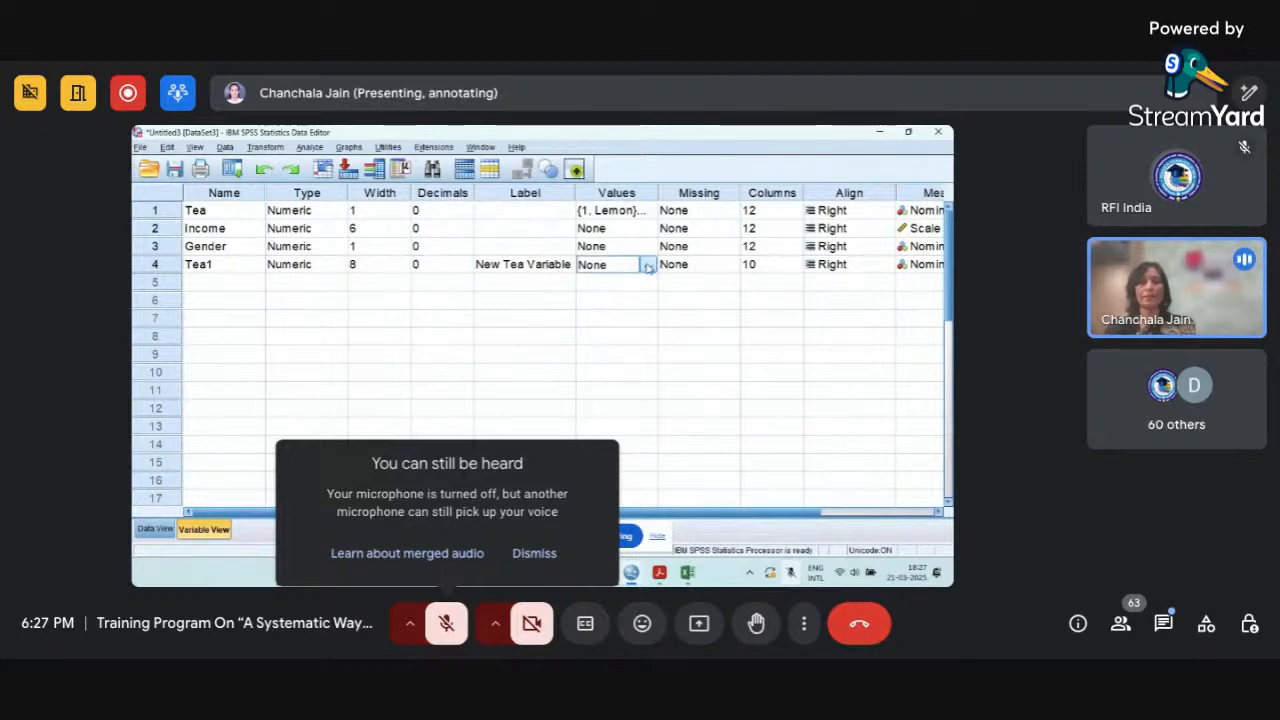
left_click(645, 264)
type("1")
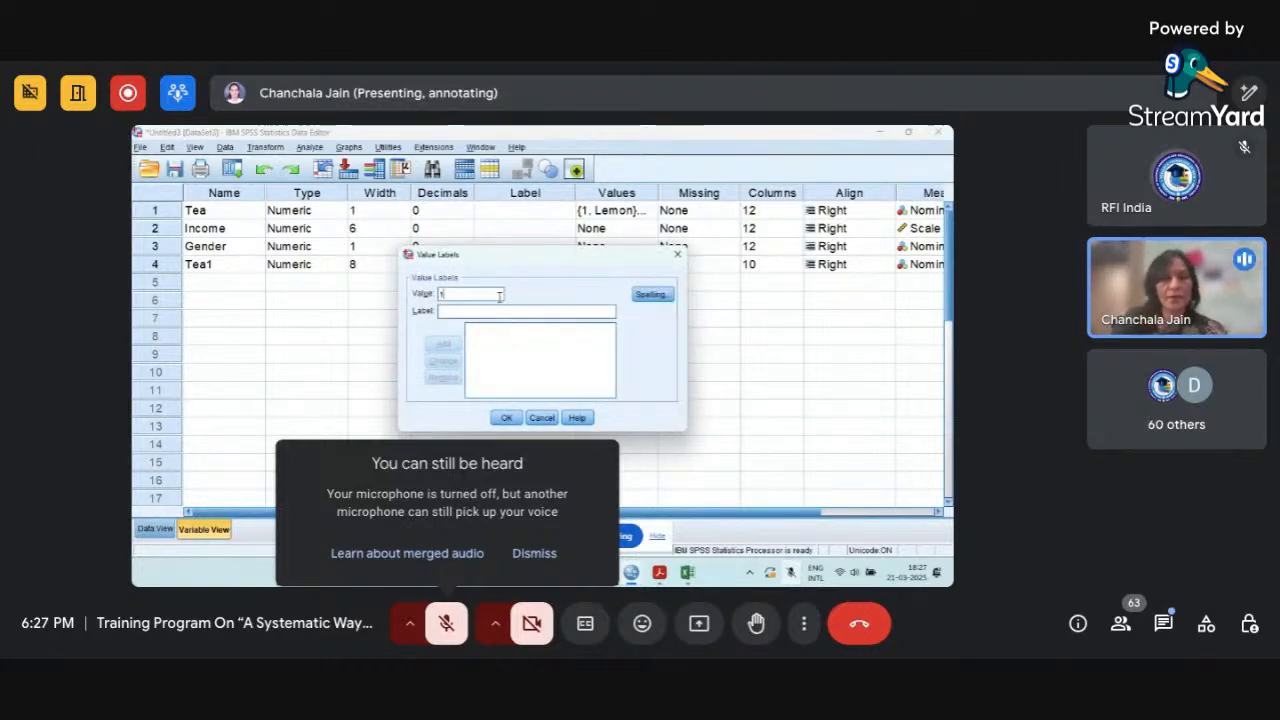
left_click(478, 308)
type("Cat1")
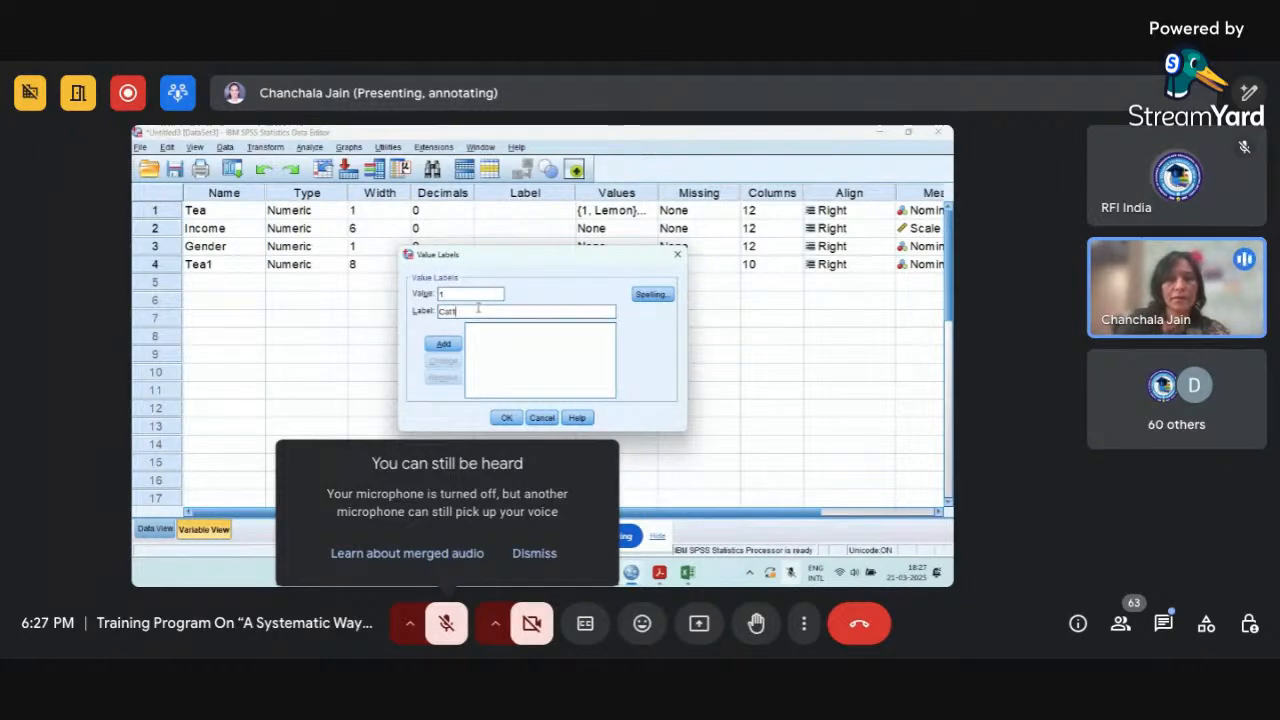
left_click(444, 344)
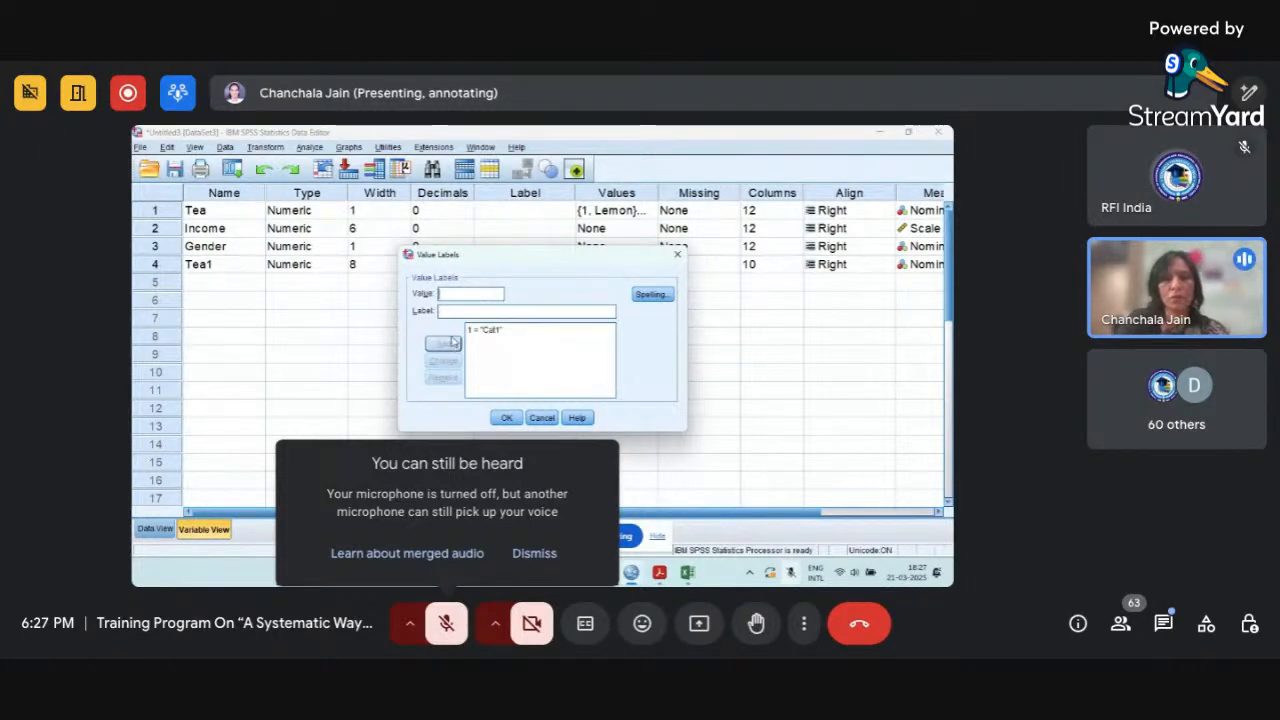
type("2")
left_click(467, 312)
type("Cat")
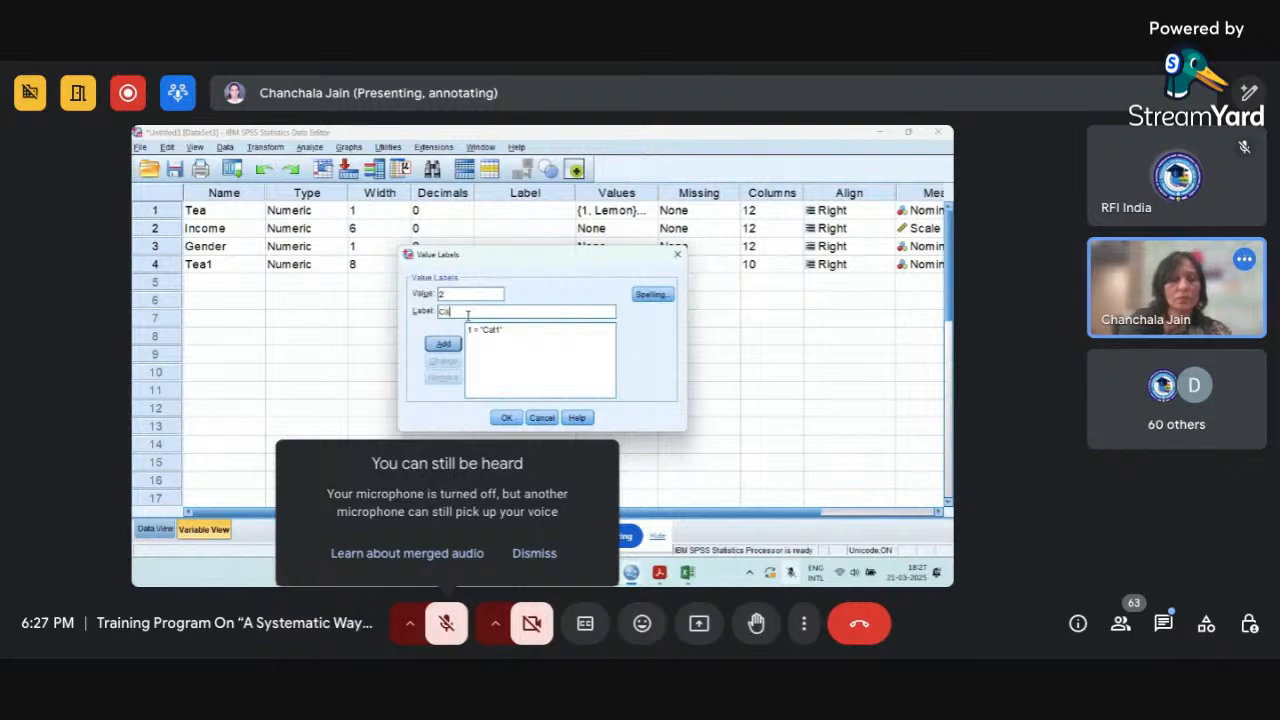
type("2")
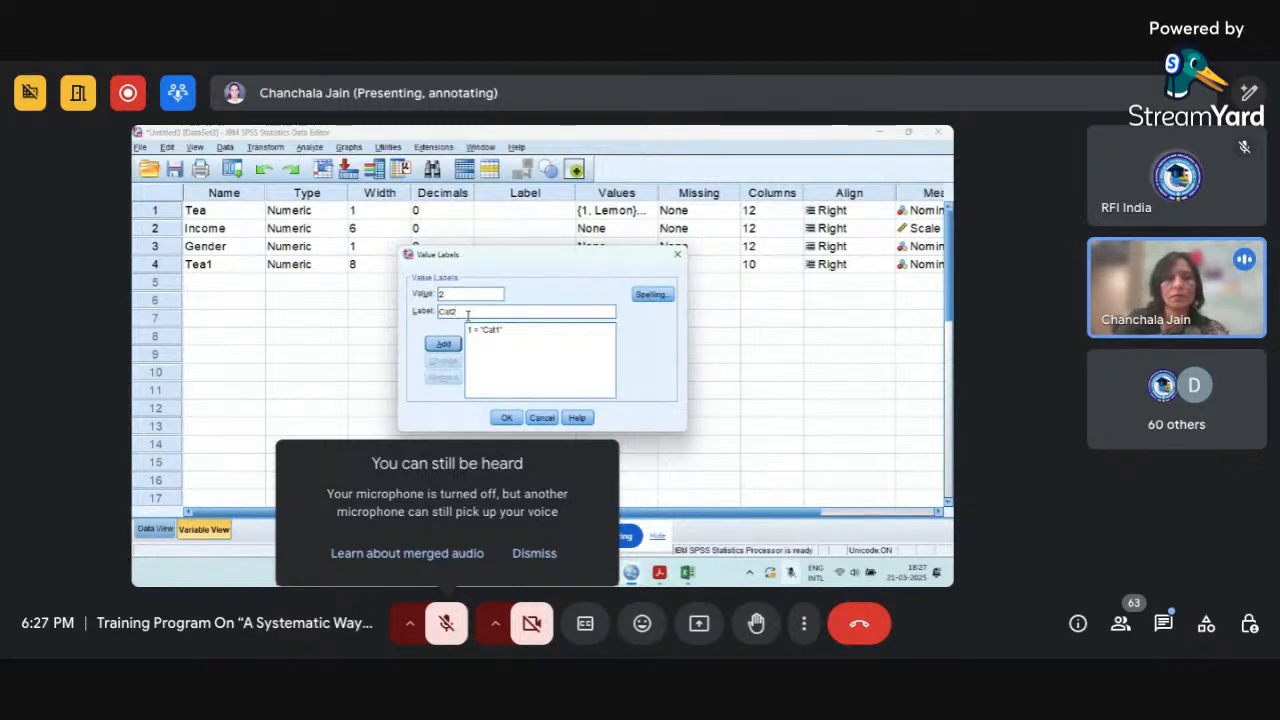
left_click(444, 344)
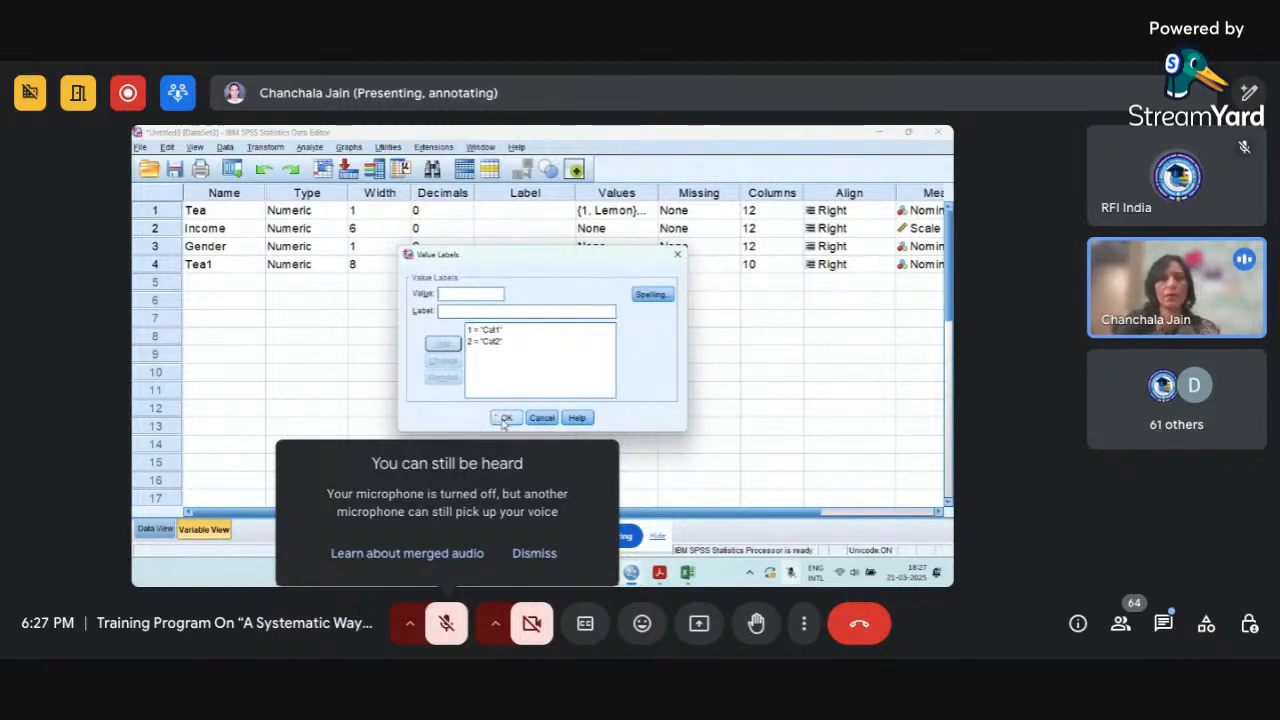
left_click(505, 418)
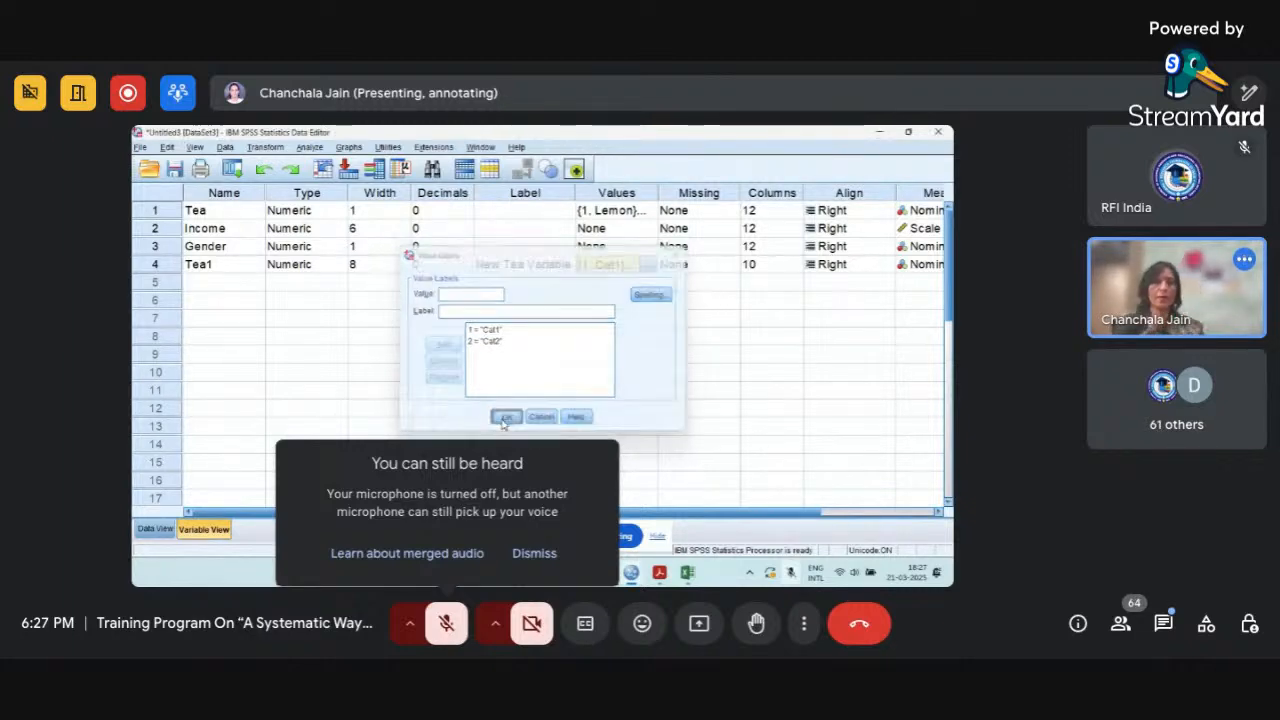
Display the value labels in Data View to check the Tea and Tea1 categories, and return to the numeric codes.
left_click(156, 529)
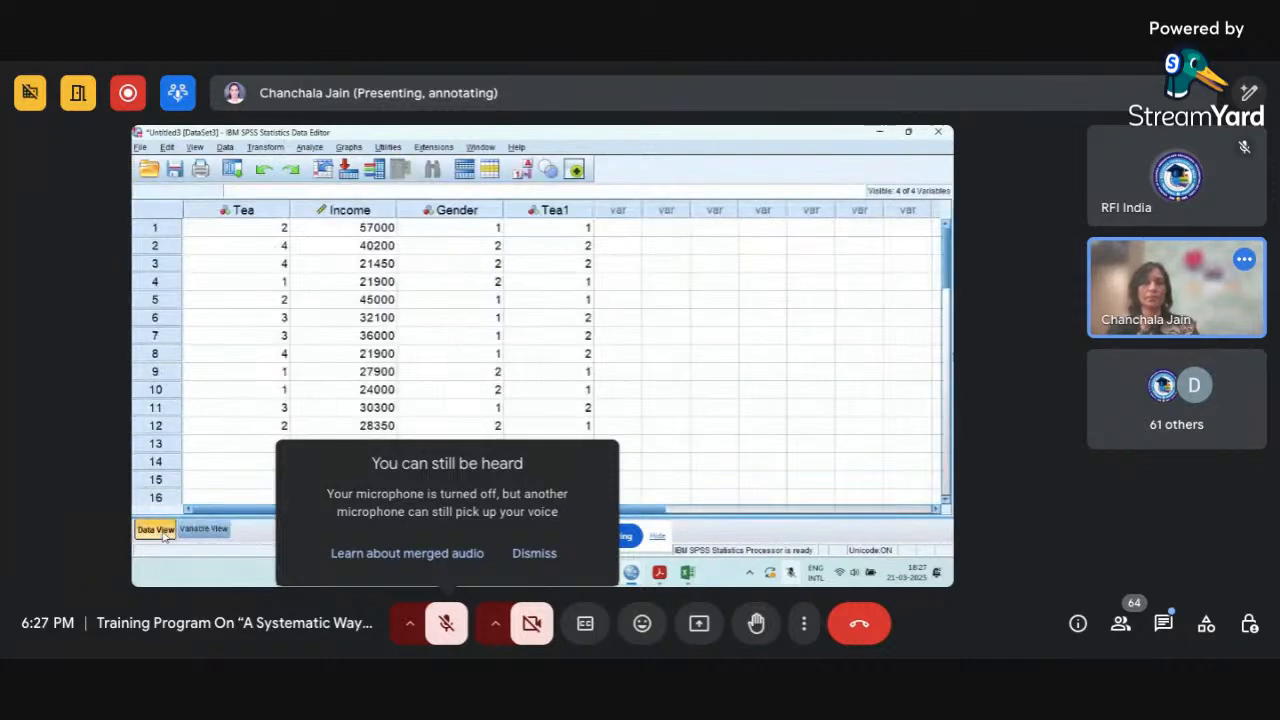
left_click(522, 172)
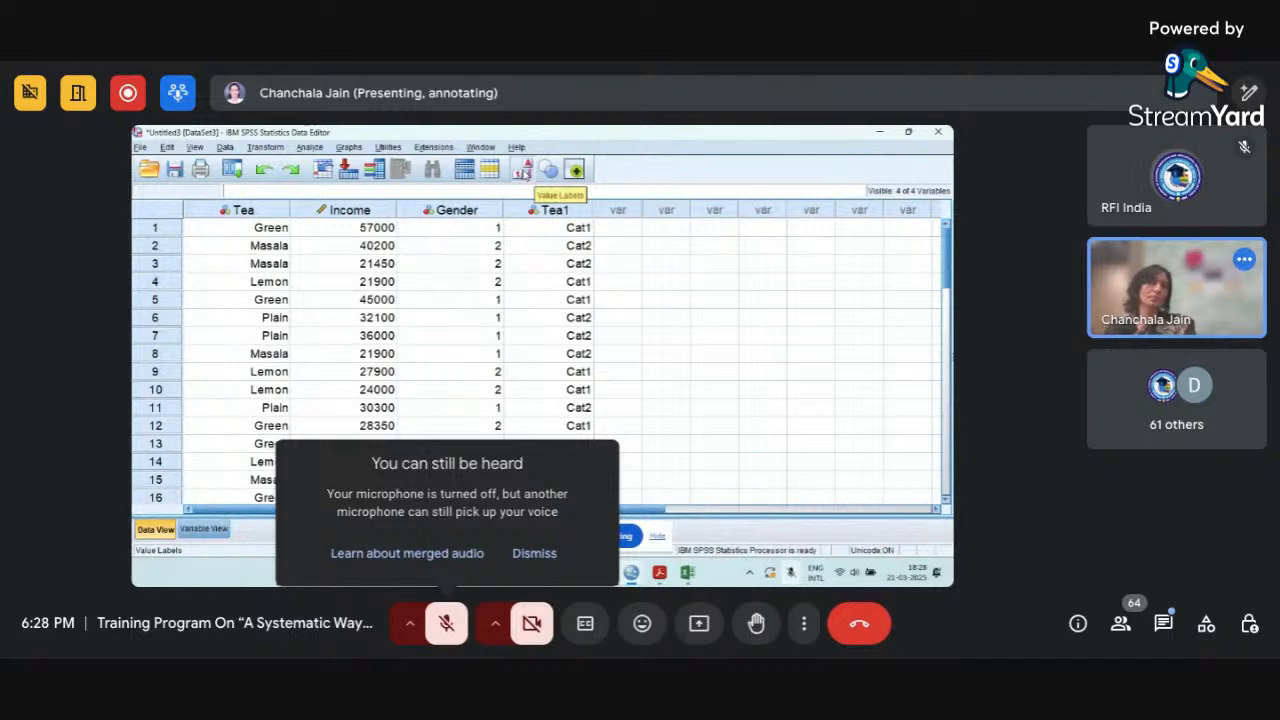
left_click(575, 170)
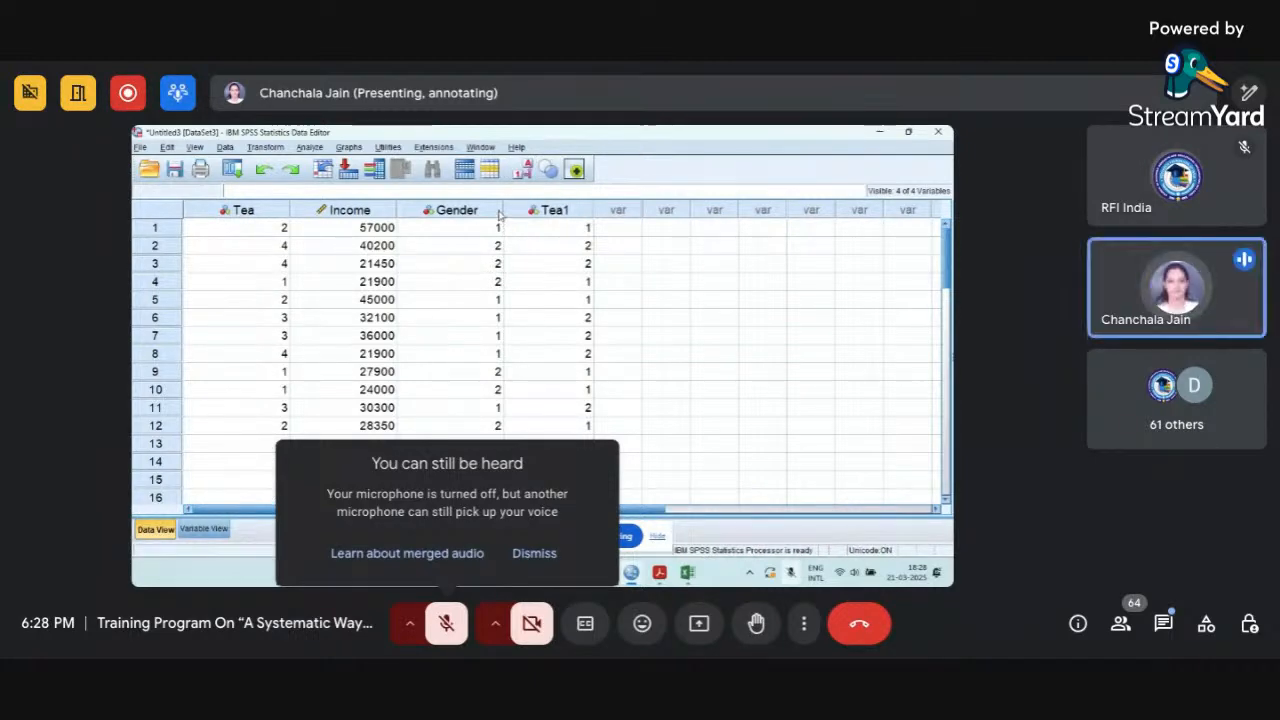
Narrow the Gender, Tea1 and Tea columns in Data View.
left_click_drag(502, 209, 468, 209)
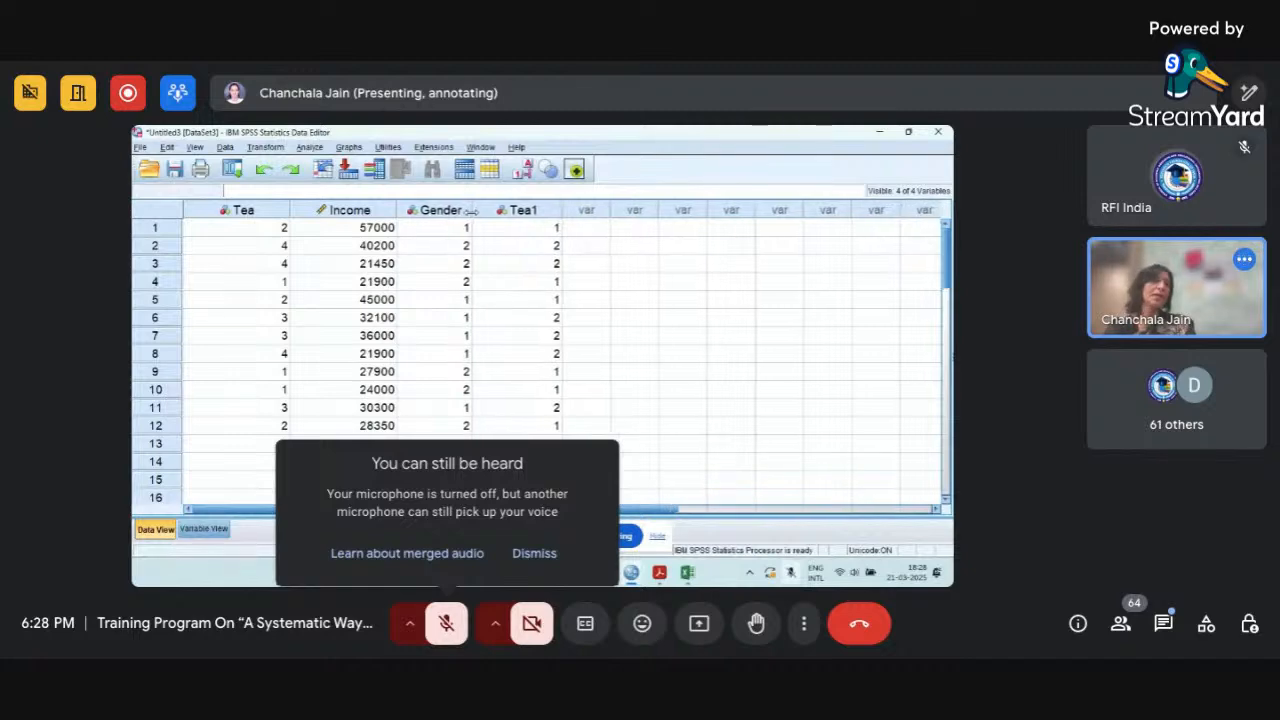
left_click_drag(559, 210, 527, 212)
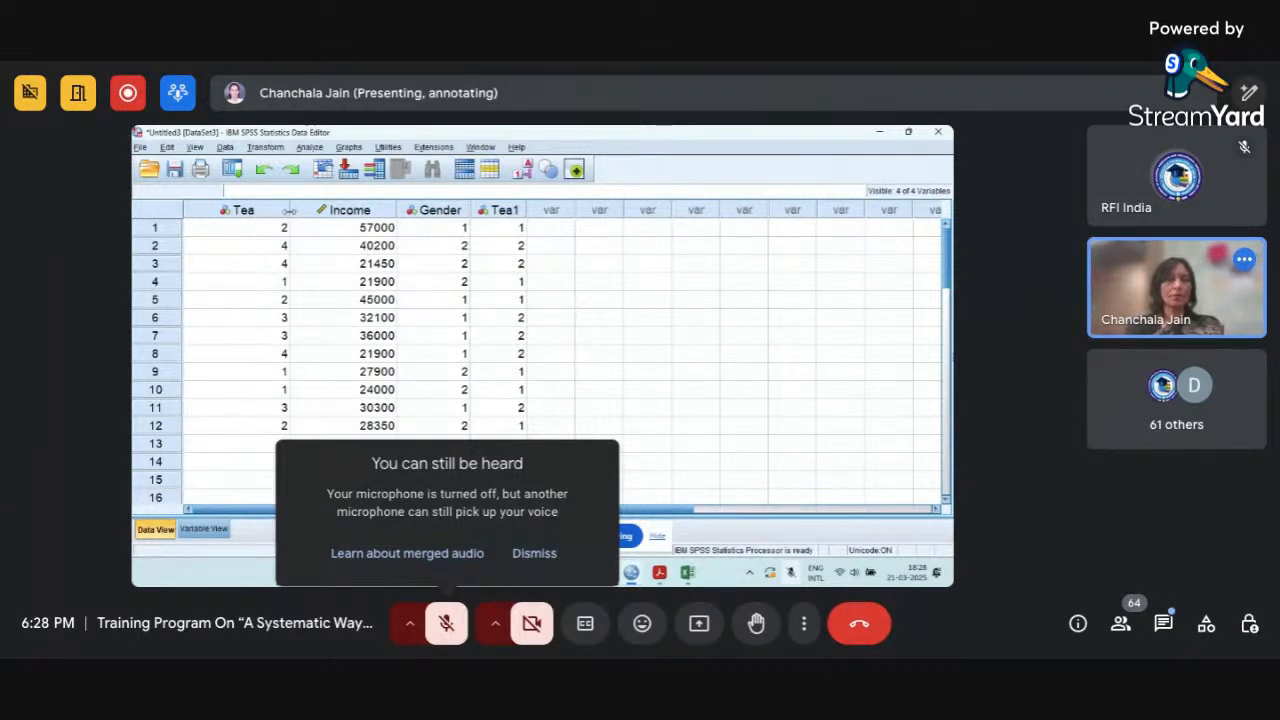
left_click_drag(289, 210, 254, 210)
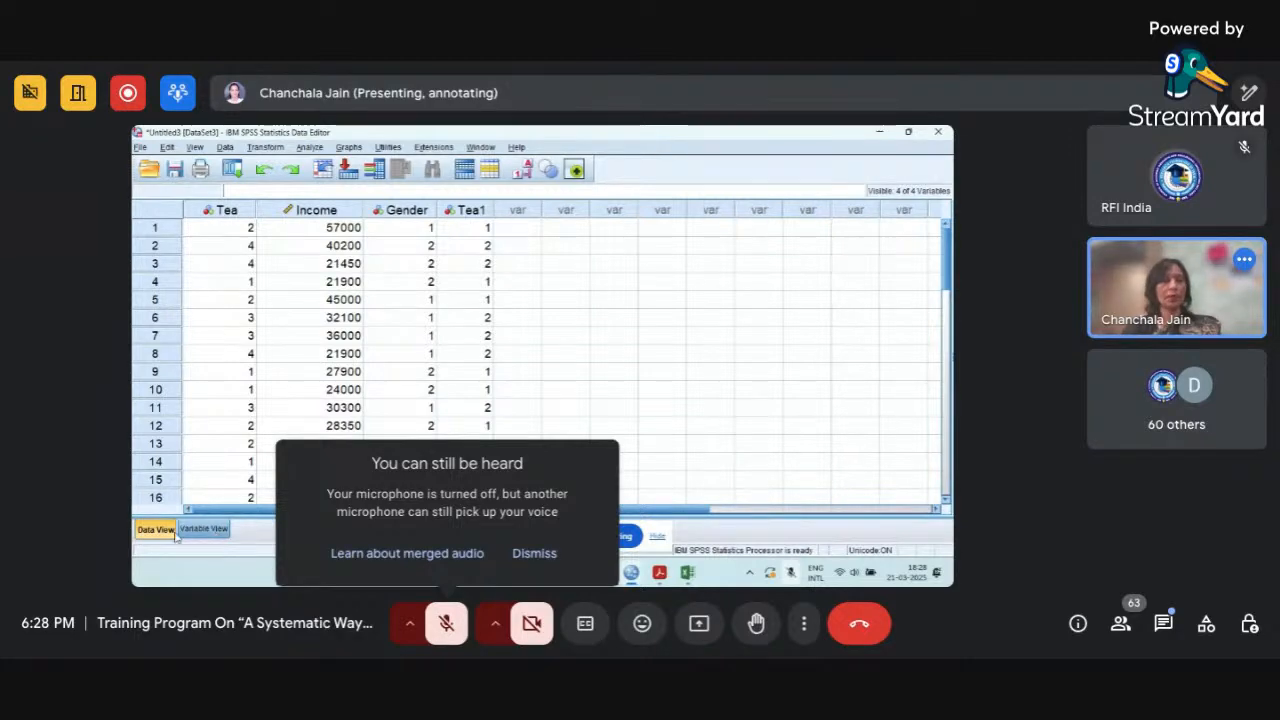
Add three new variables named Q1, Q2 and Q3 below Tea1 in Variable View.
left_click(216, 537)
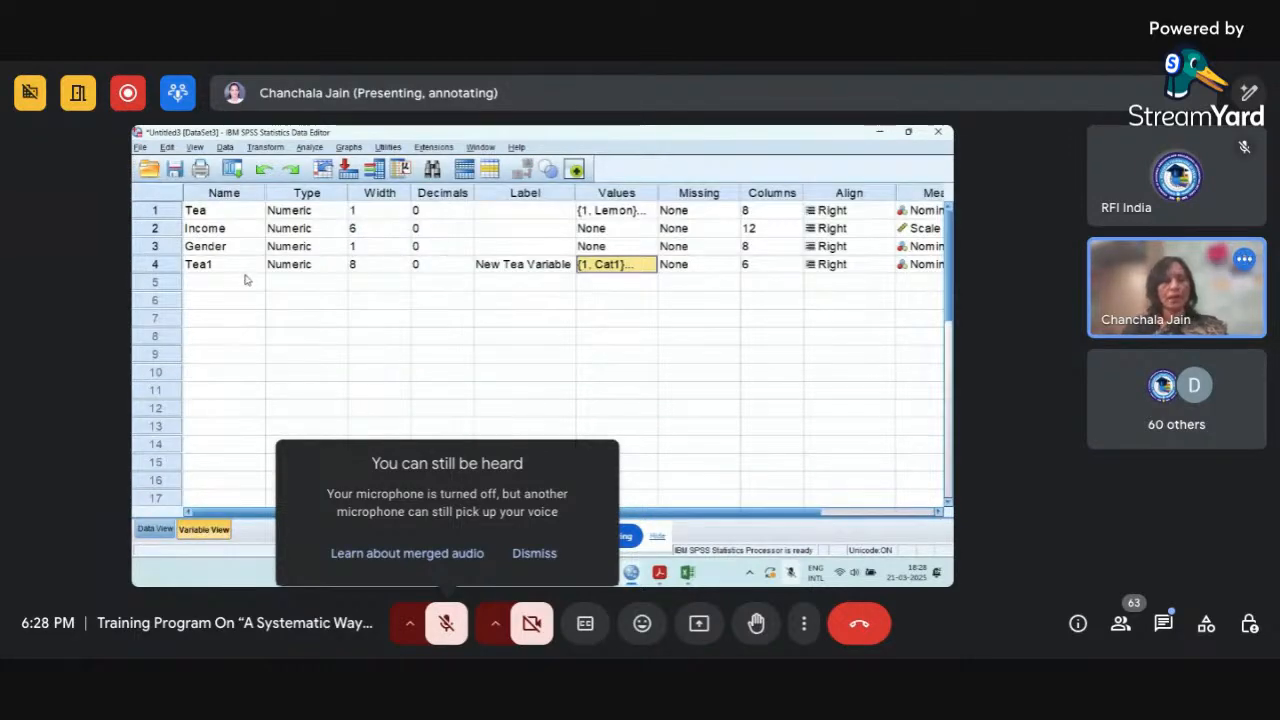
left_click(246, 281)
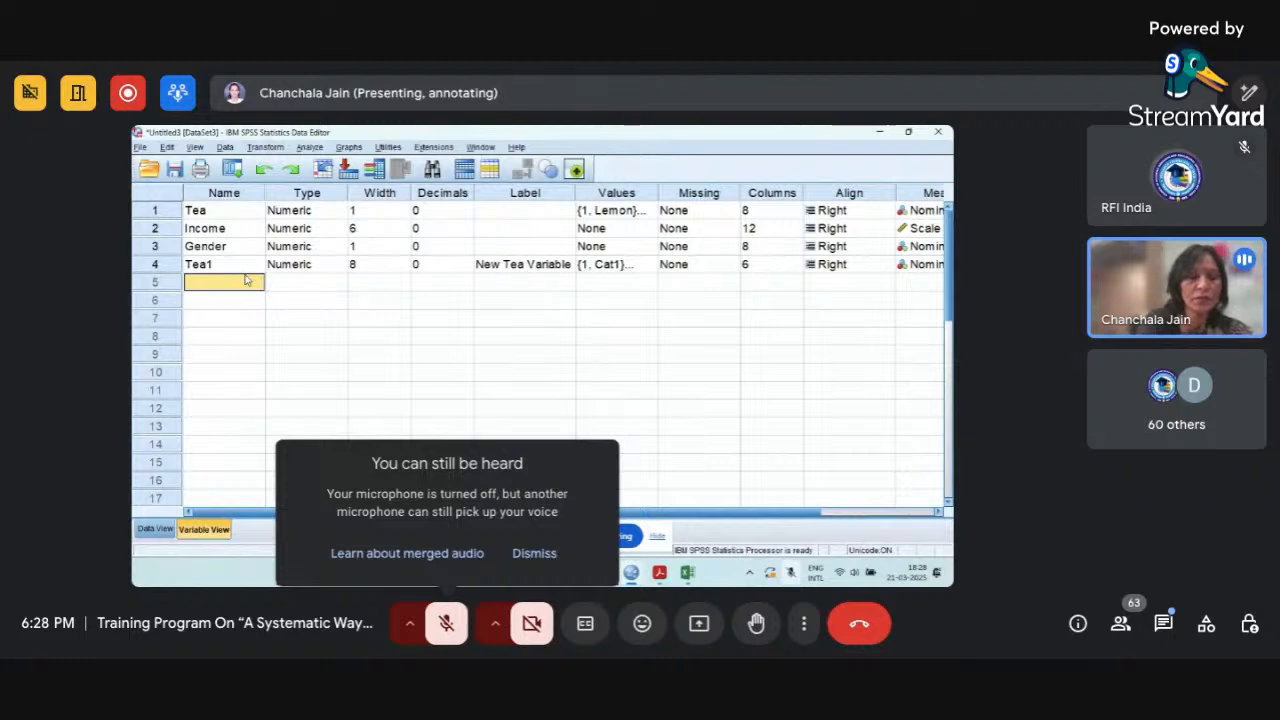
type("Q1")
key("Return")
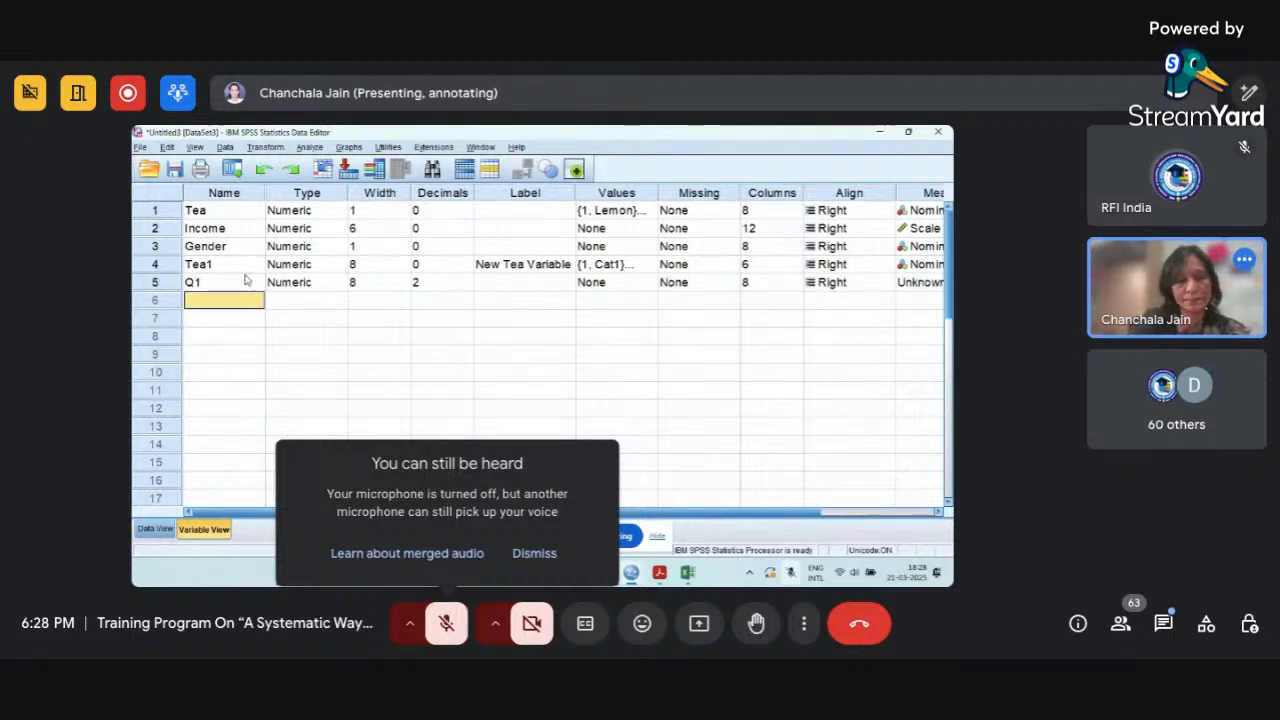
type("Q2")
key("Return")
type("Q3")
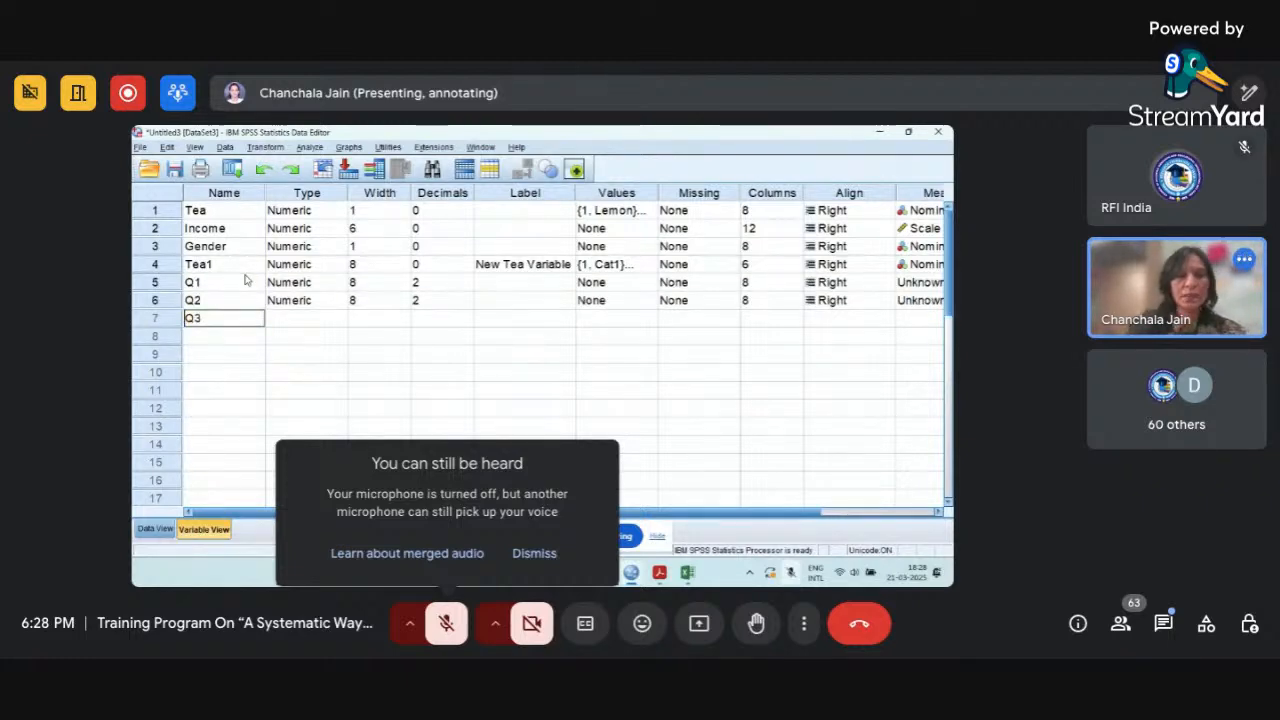
key("Return")
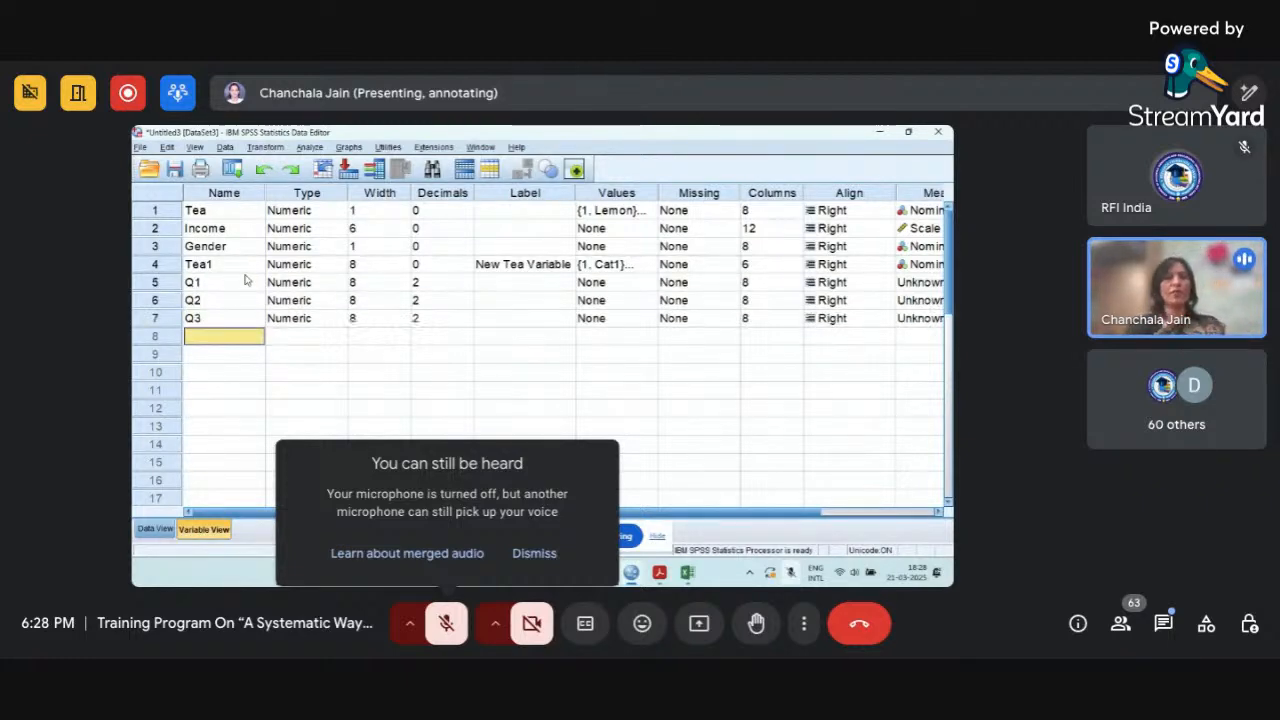
Fill Q1 for cases 1 to 10 in Data View with 2, 2, 3, 2, 4, 5, 2, 4, 1, 3.
left_click(160, 529)
left_click(551, 232)
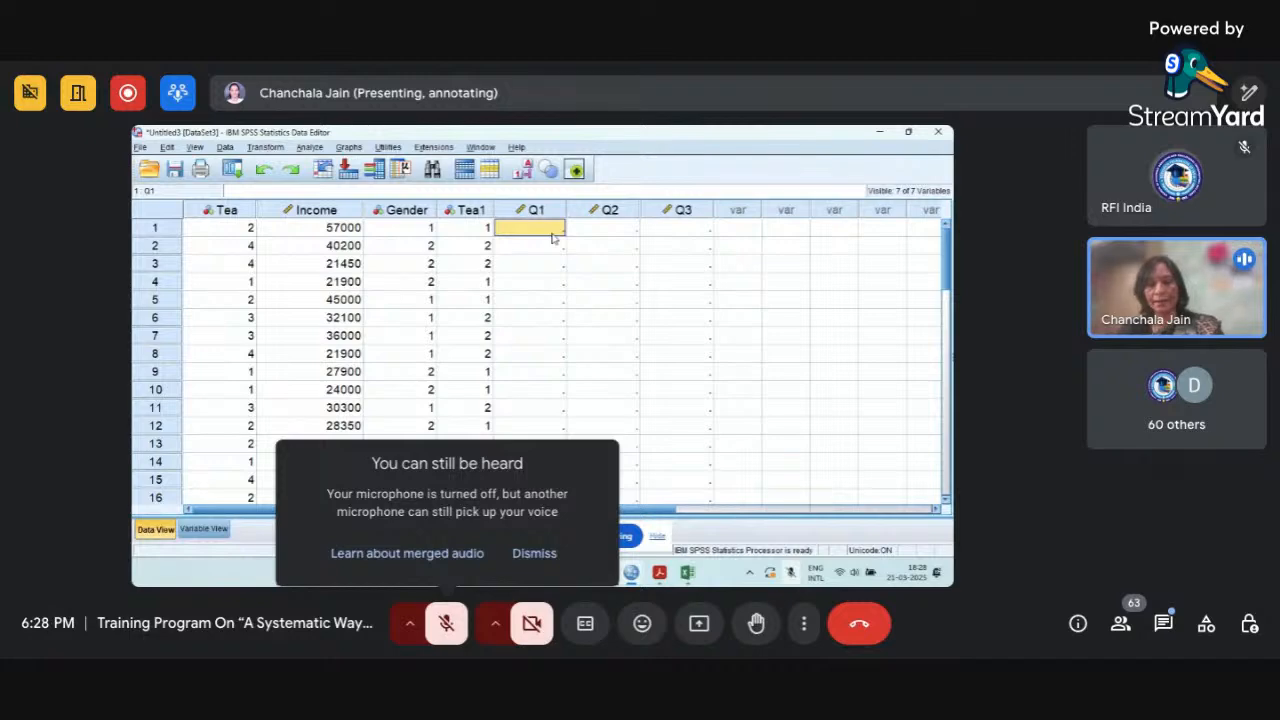
type("2")
key("Return")
type("2")
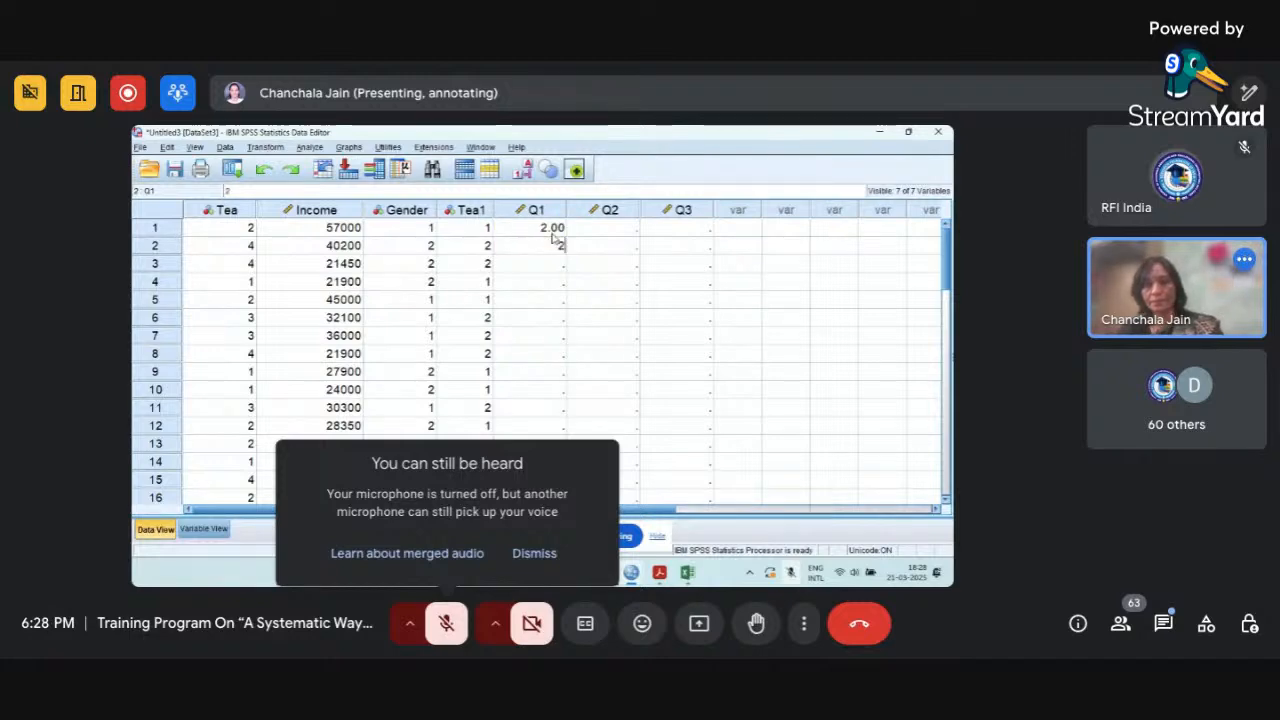
key("Return")
type("3")
key("Return")
type("2")
key("Return")
type("4 5")
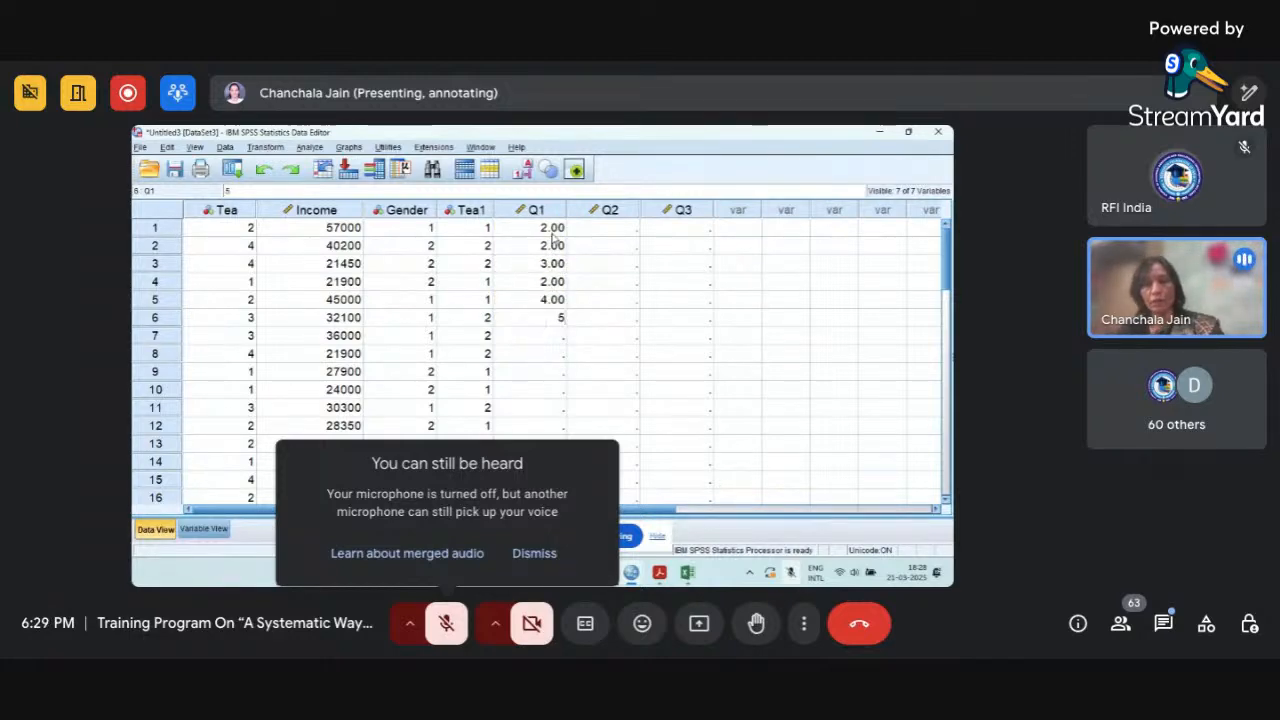
key("Return")
type("2")
key("Return")
type("41")
key("Return")
key("Up")
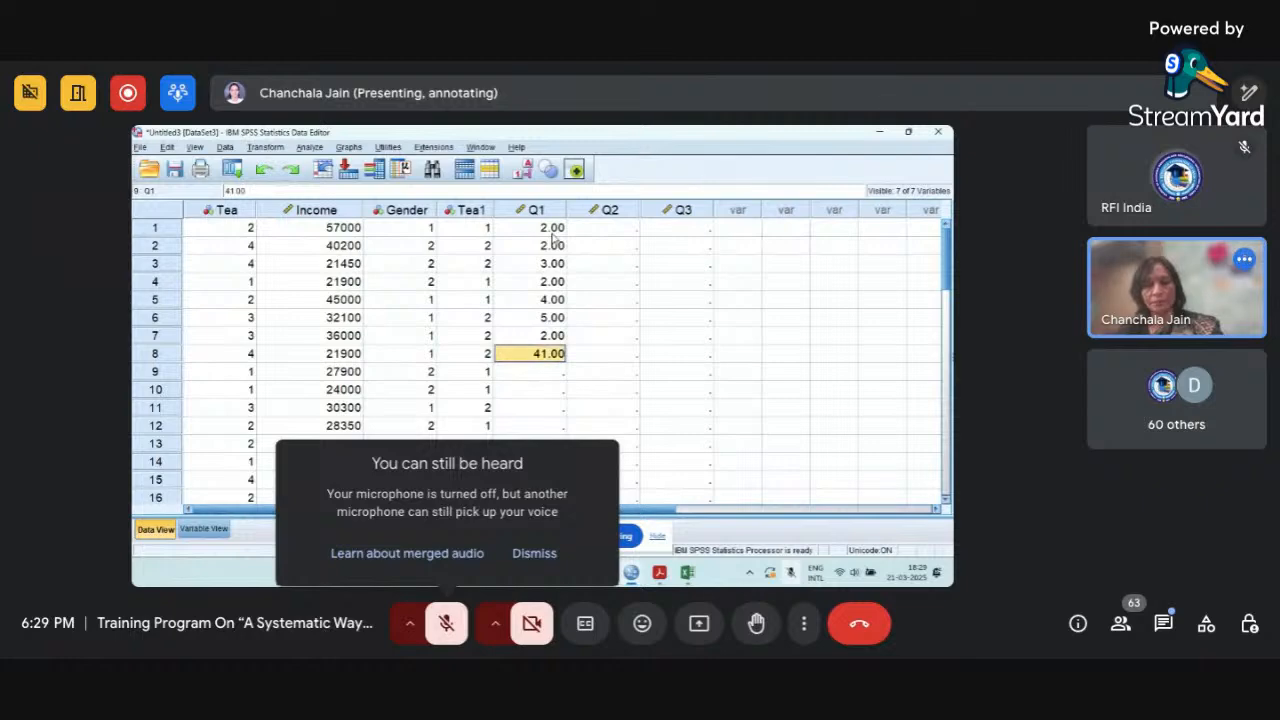
type("4")
key("Return")
type("1")
key("Return")
type("3")
Fill Q2 for cases 1 to 10 with 3, 2, 1, 3, 2, 2, 1, 3, 3, 2.
key("Return")
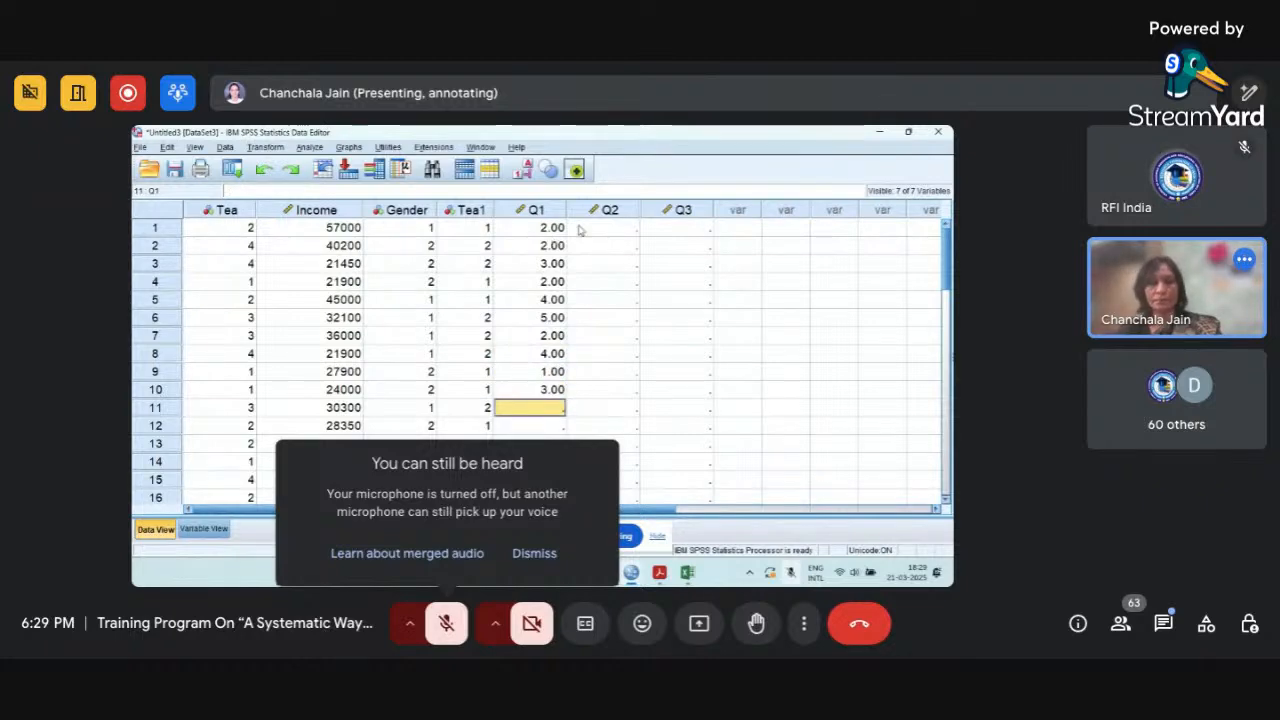
left_click(617, 228)
type("3")
key("Return")
type("2")
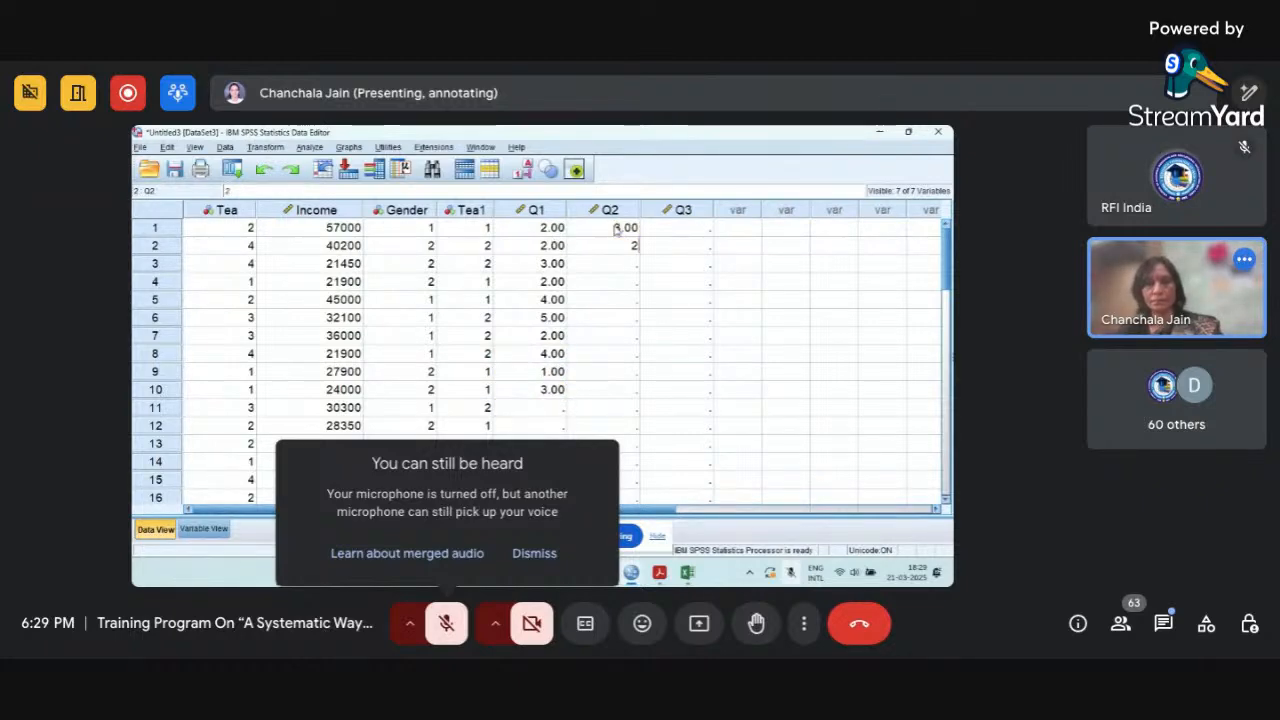
key("Return")
type("1")
key("Return")
type("3")
key("Return")
type("2")
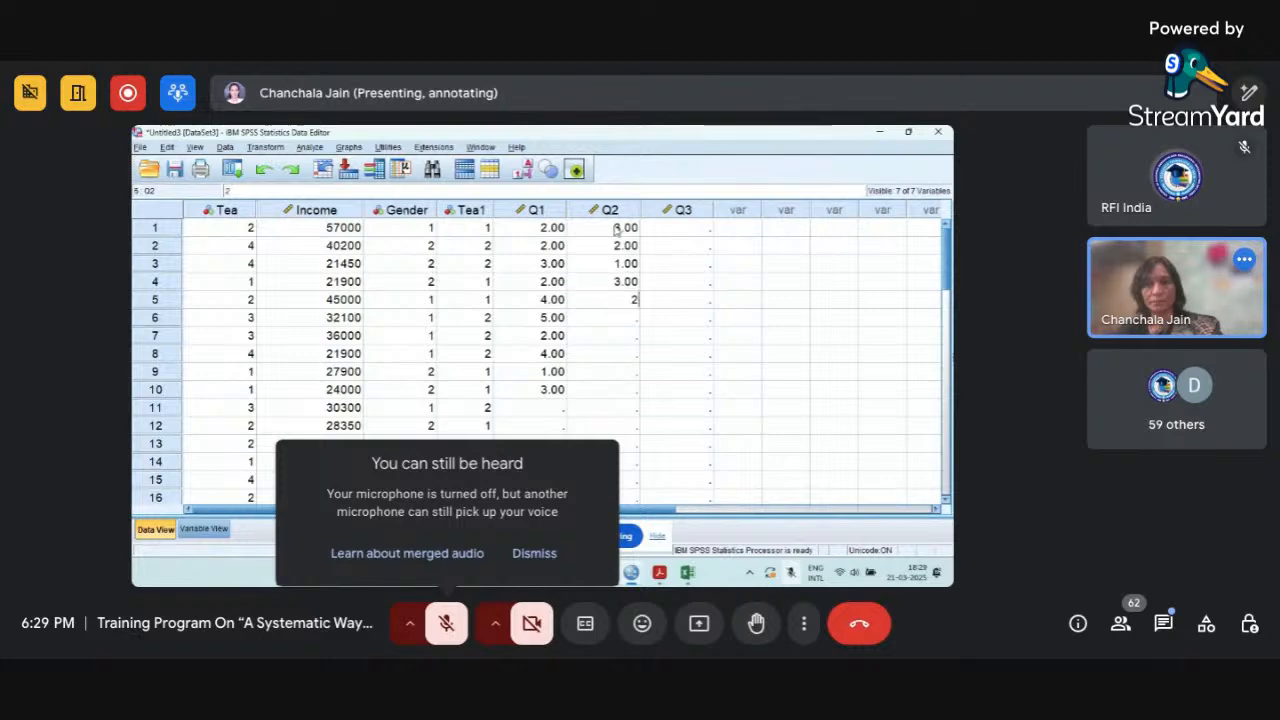
key("Return")
type("2")
key("Return")
type("13")
key("Return")
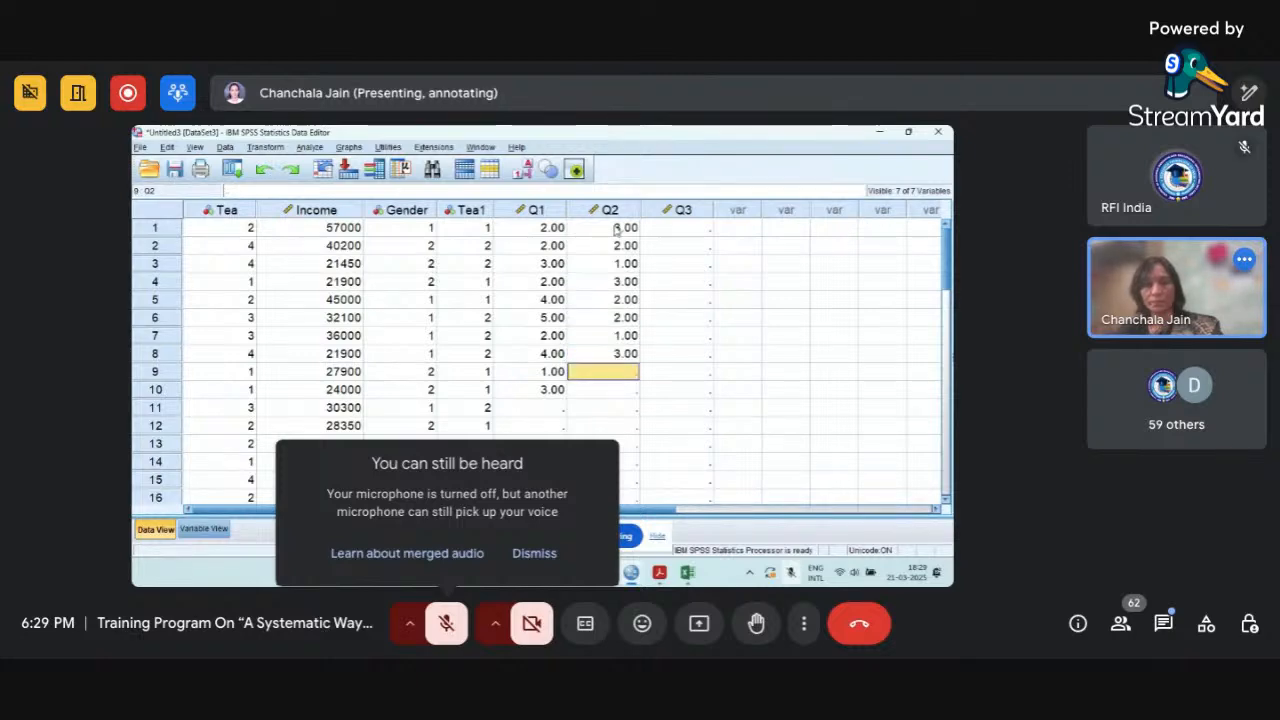
type("3")
key("Return")
type("2")
key("Return")
type("1")
key("BackSpace")
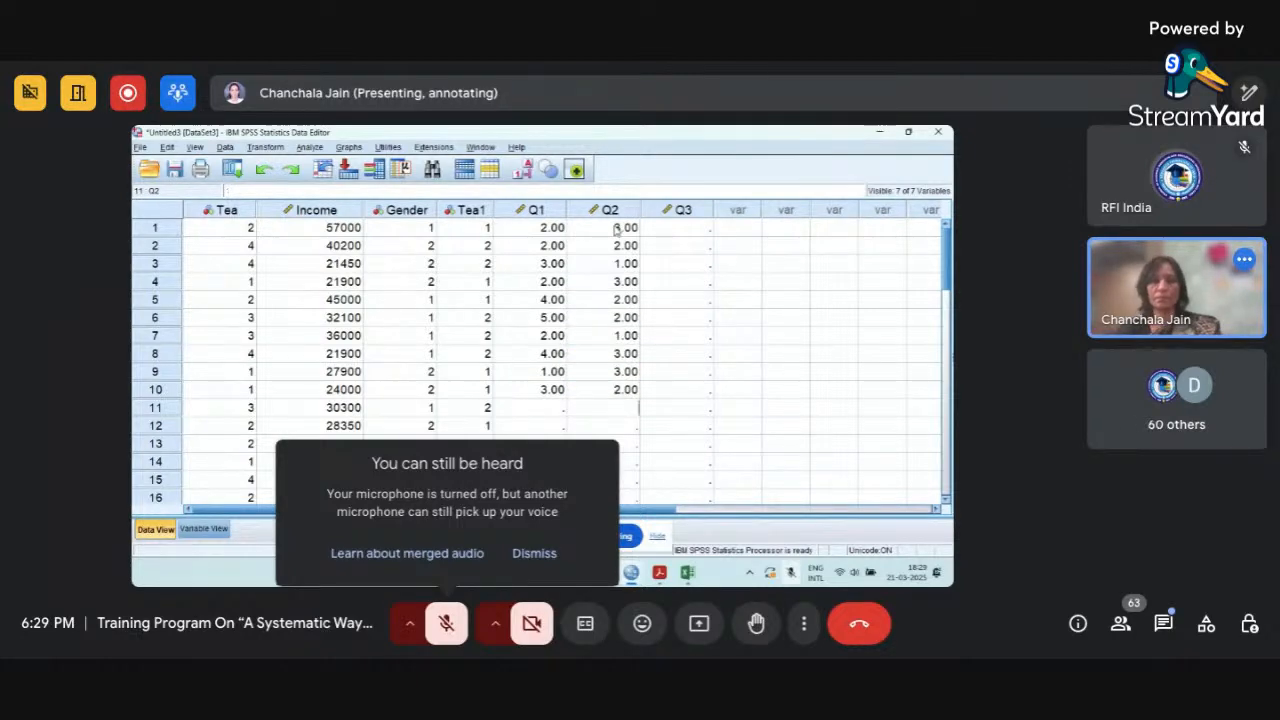
Fill Q3 for cases 1 to 10 with 4, 3, 2, 3, 3, 4, 4, 5, 4, 4.
left_click(685, 229)
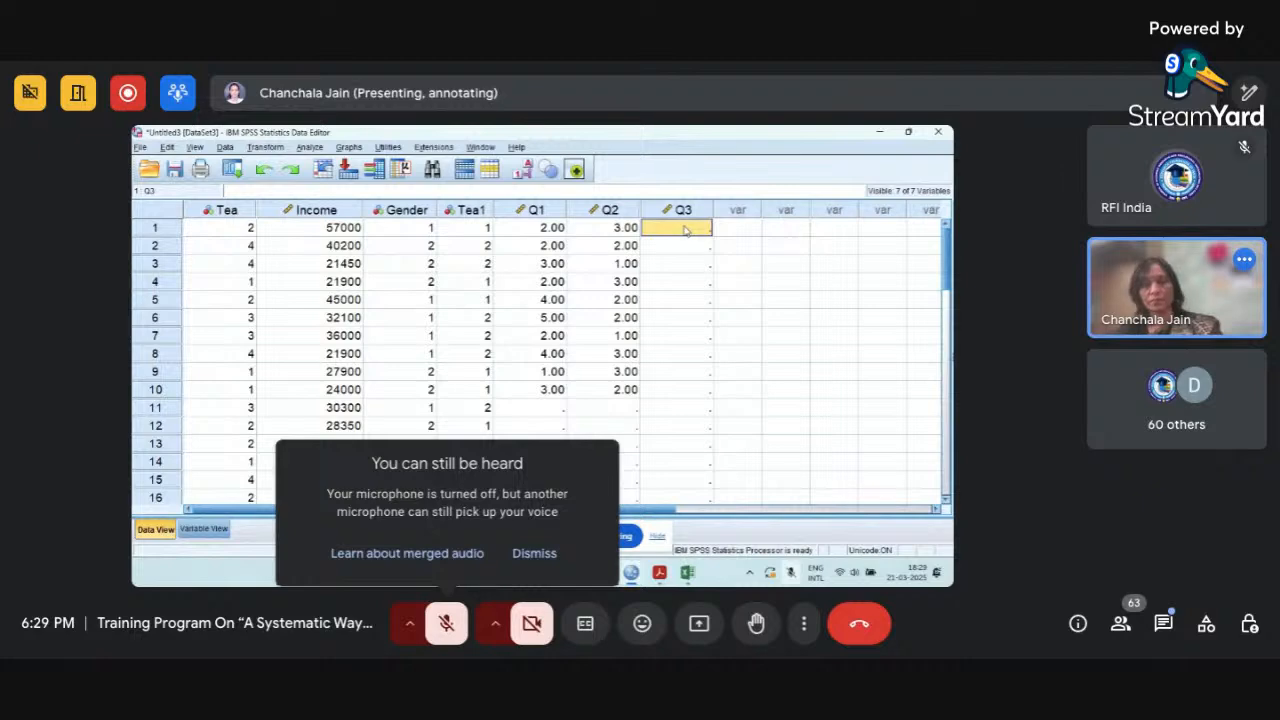
type("42")
key("BackSpace")
key("Return")
type("3")
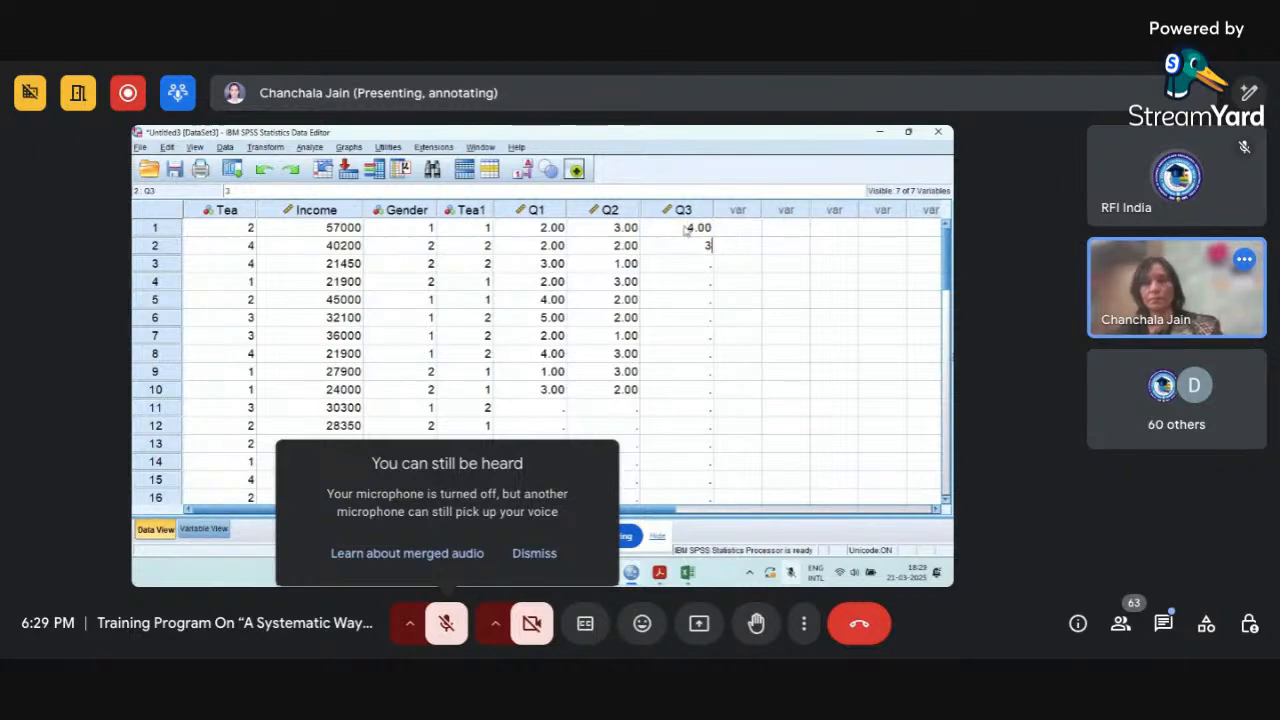
key("Return")
type("2")
key("Return")
type("3")
key("Return")
type("3")
key("Return")
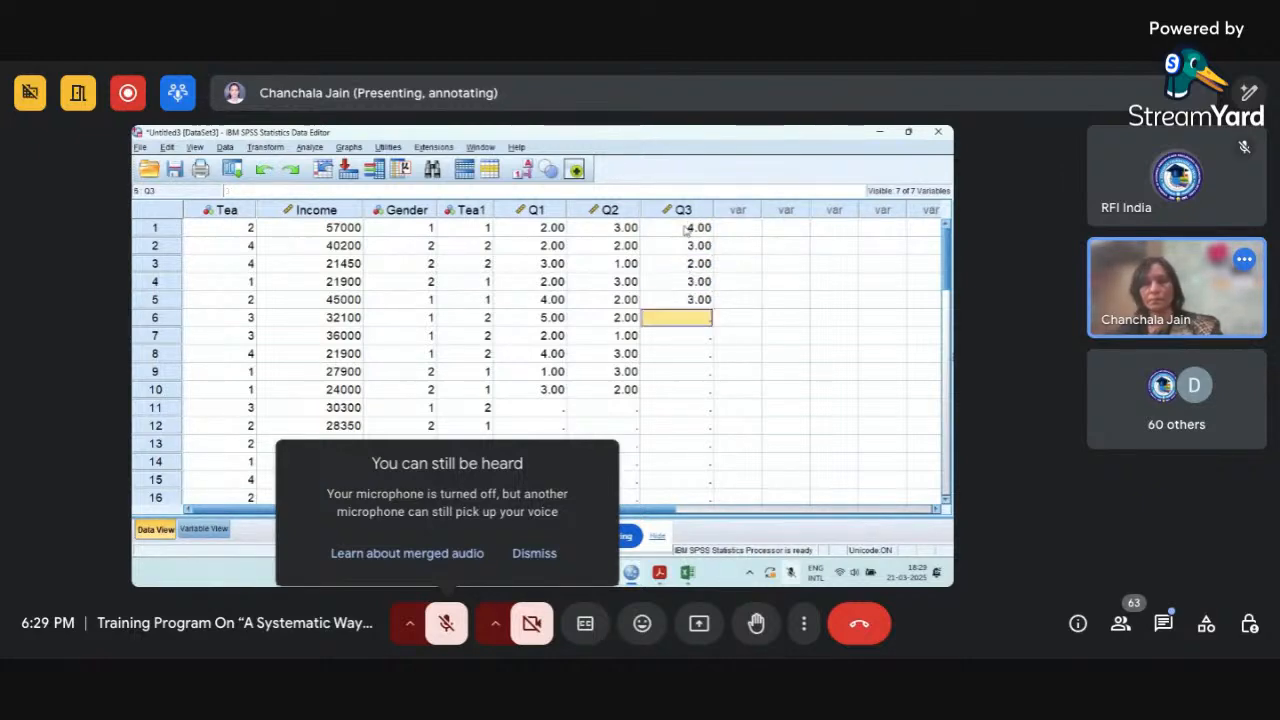
type("4")
key("Return")
type("4")
key("Return")
type("5")
key("Return")
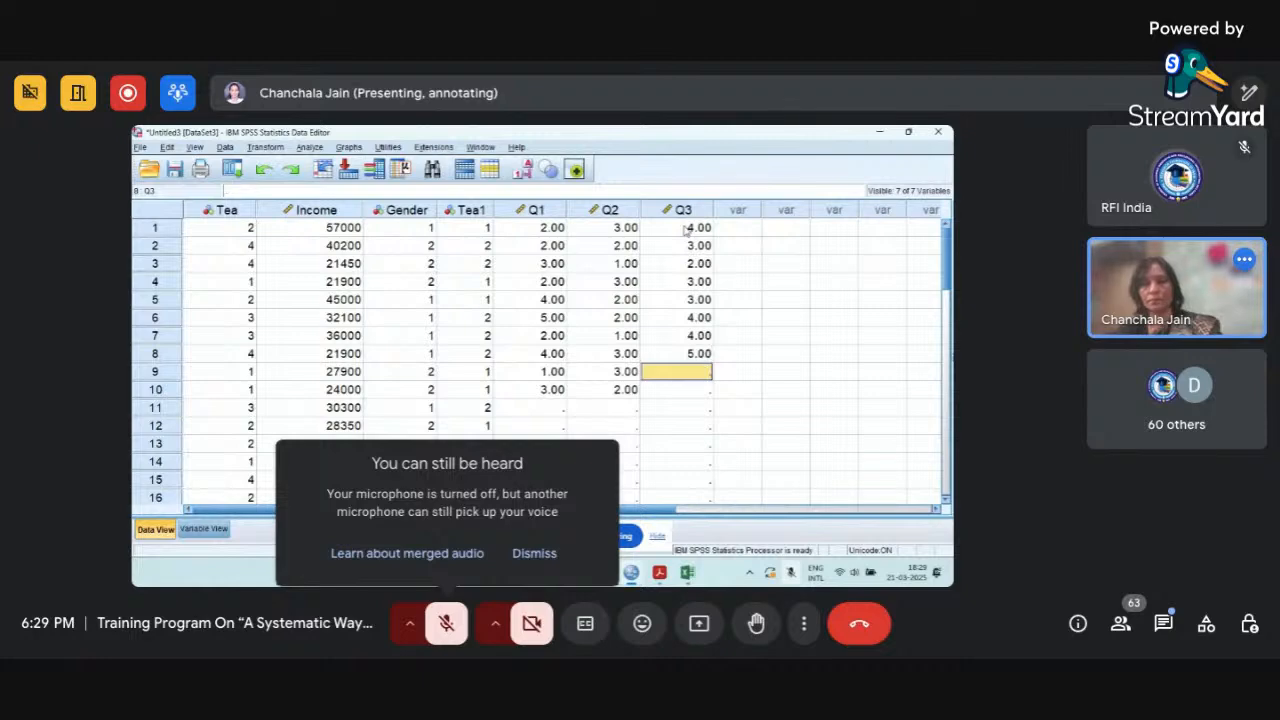
type("4")
key("Return")
type("4")
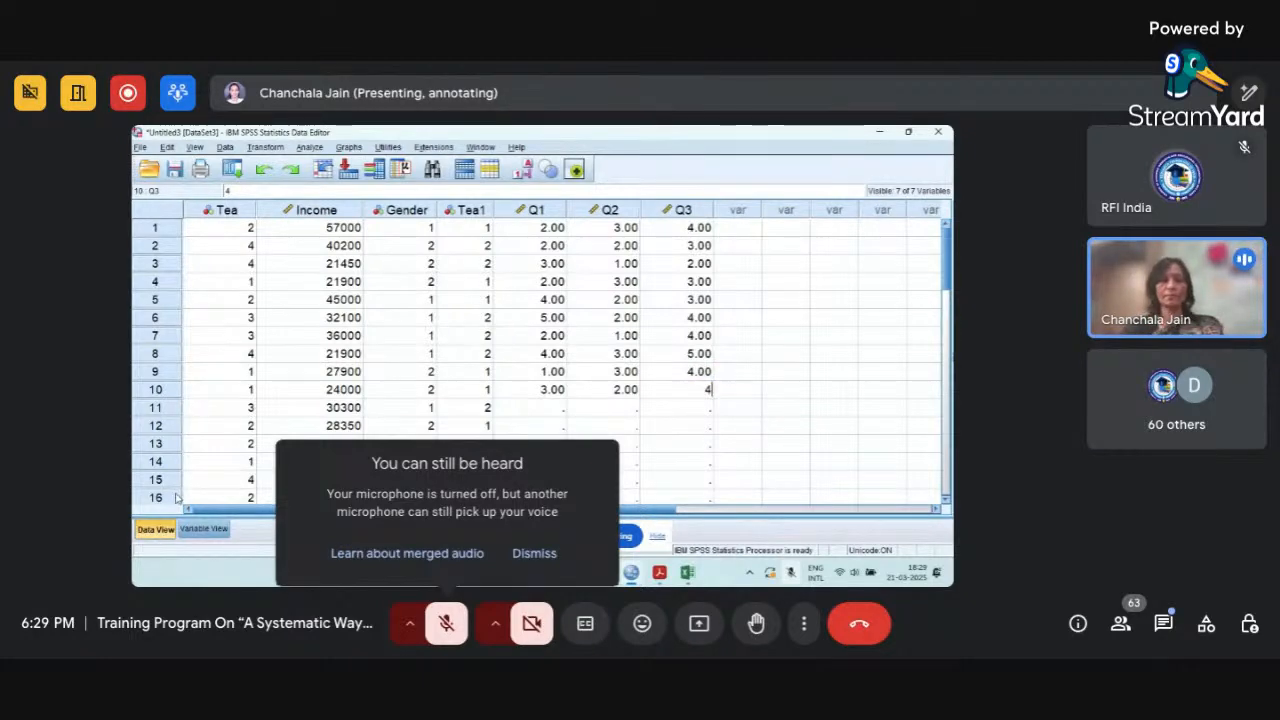
left_click(212, 537)
left_click(156, 529)
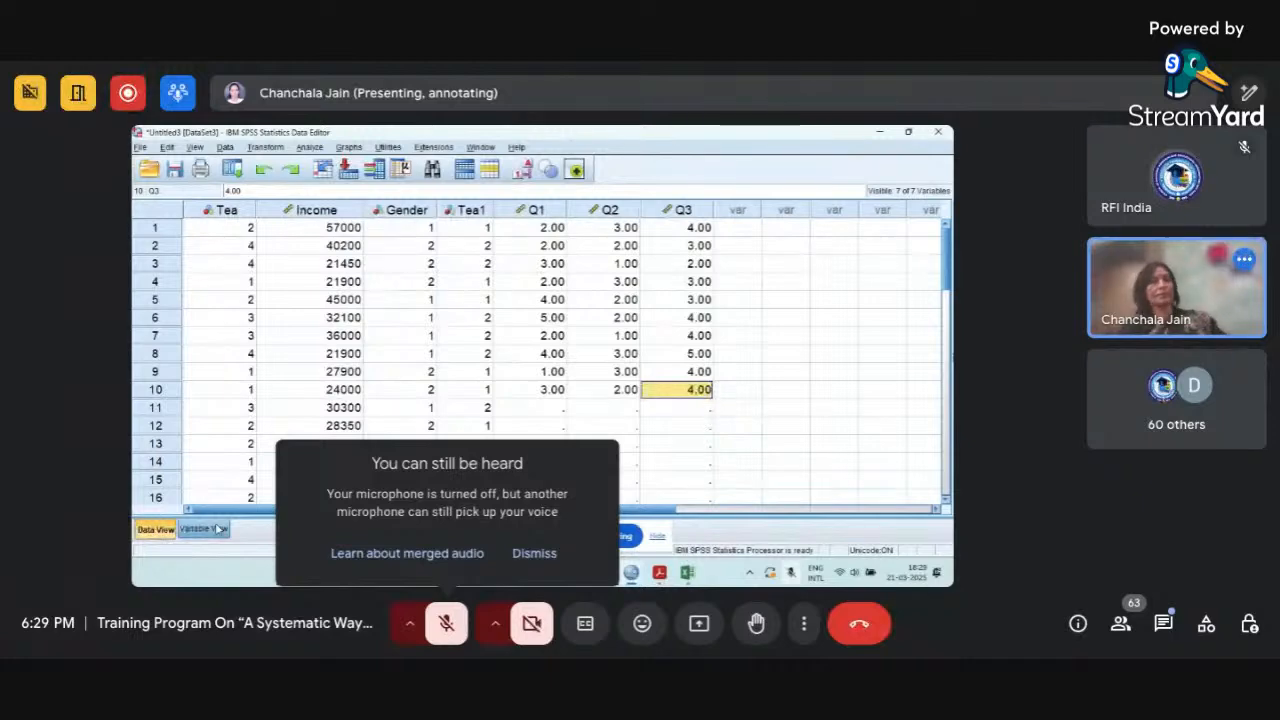
Set the number of decimals to 0 for Q1, Q2 and Q3 in Variable View.
left_click(210, 528)
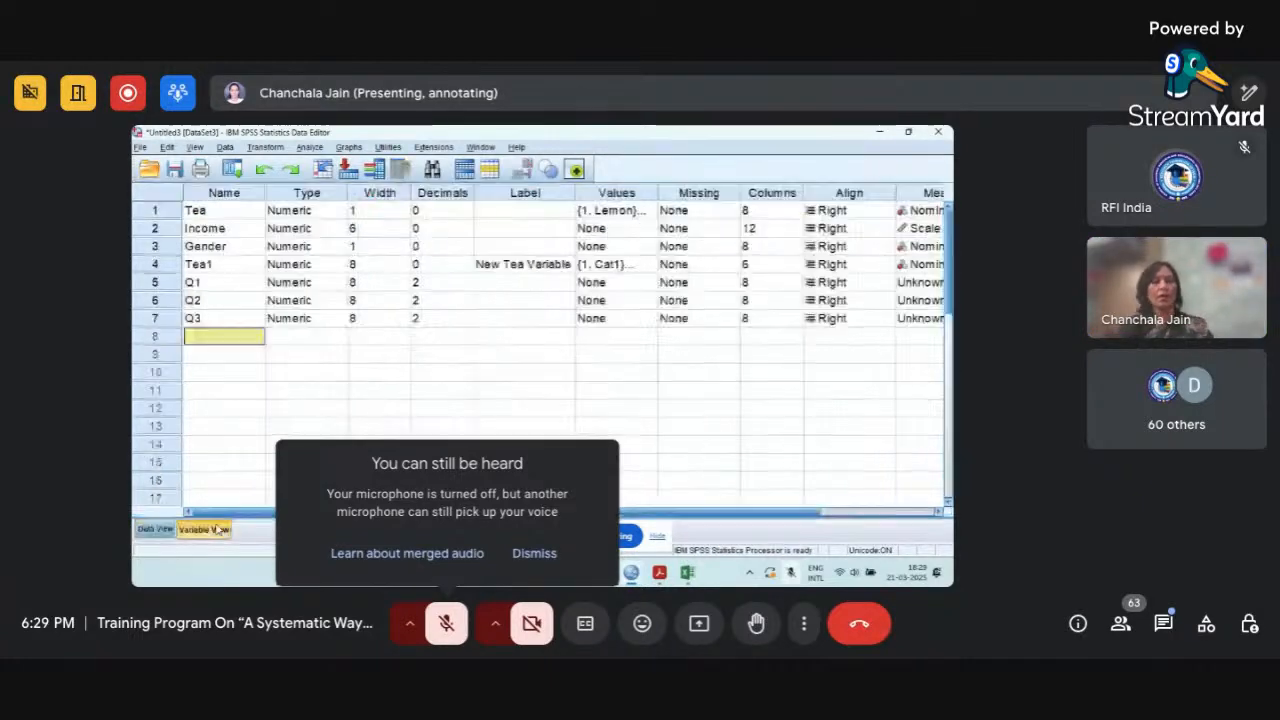
left_click(467, 286)
left_click(467, 286)
left_click(467, 286)
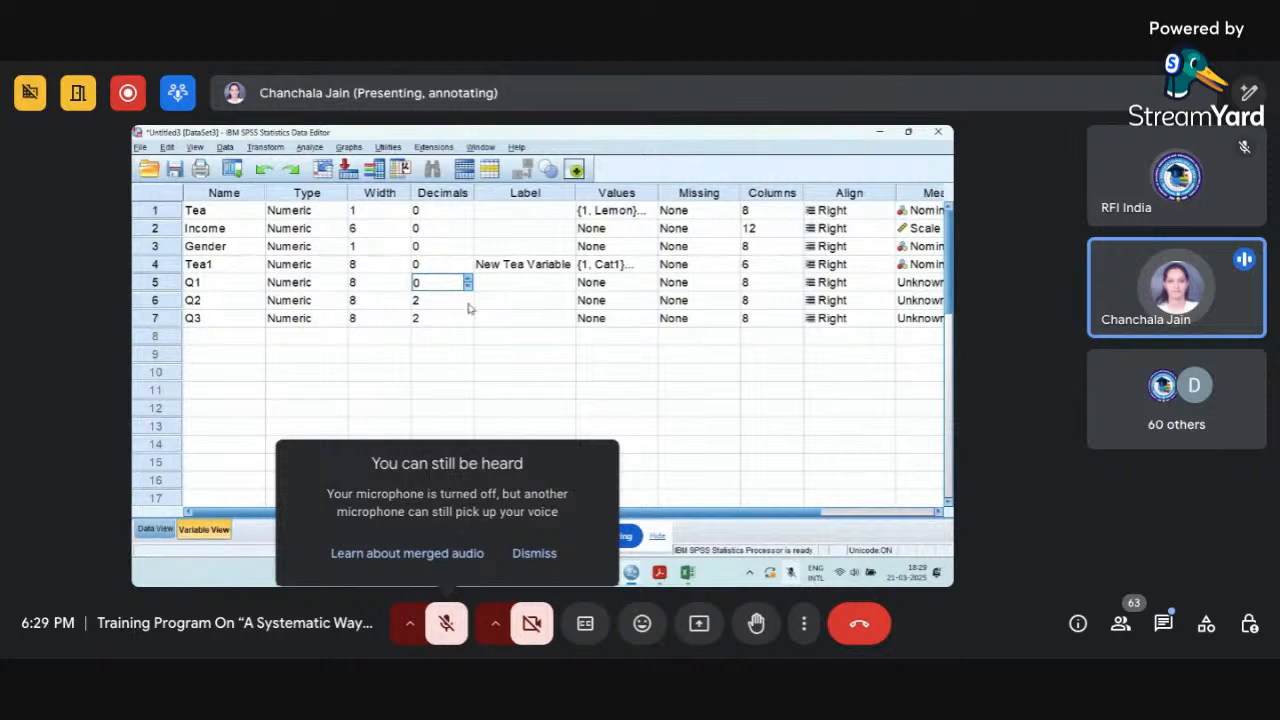
left_click(467, 300)
left_click(467, 304)
left_click(467, 304)
left_click(469, 320)
left_click(467, 321)
left_click(467, 321)
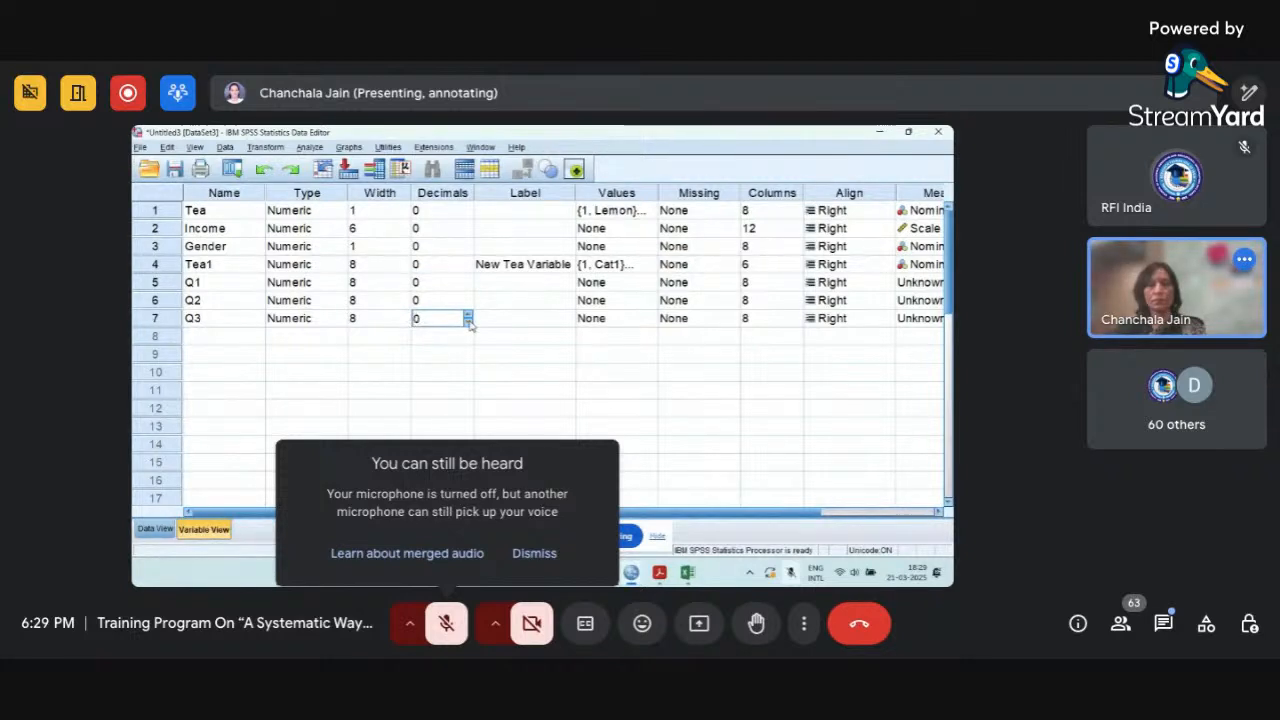
Add value labels to Q1 for the first three codes: 1 = SD, 2 = D and 3 = N.
left_click(600, 287)
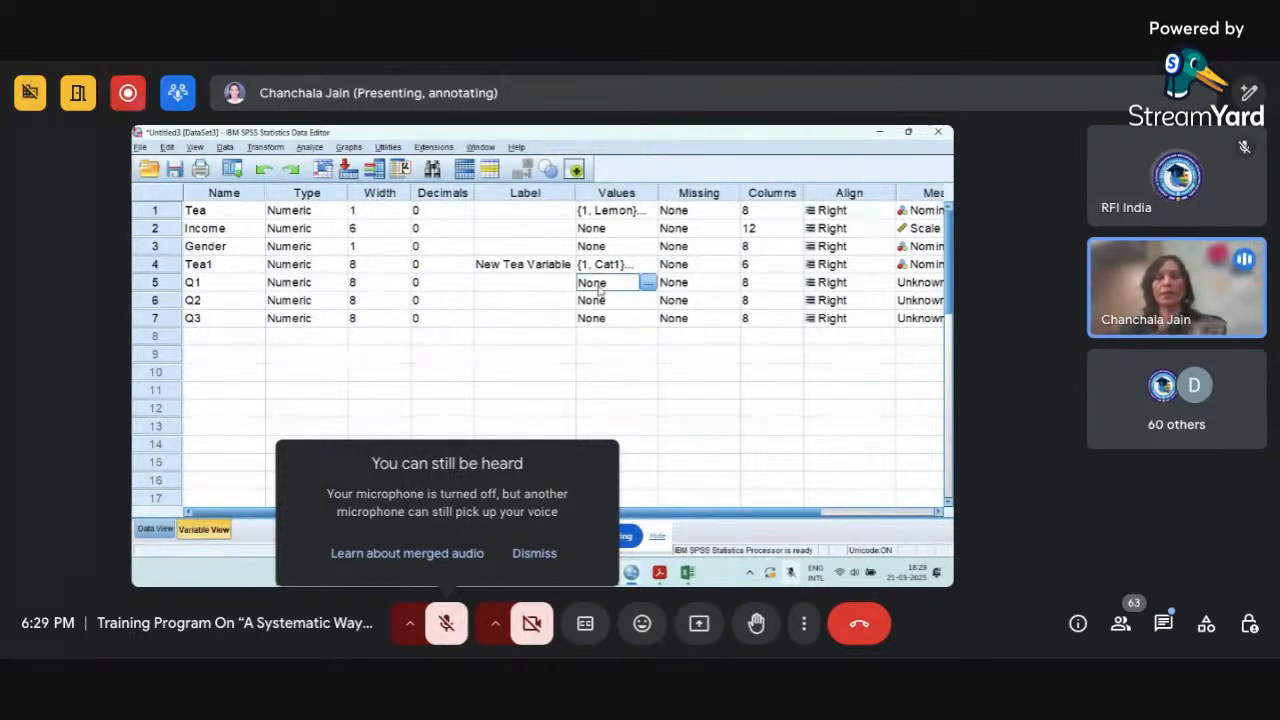
left_click(648, 284)
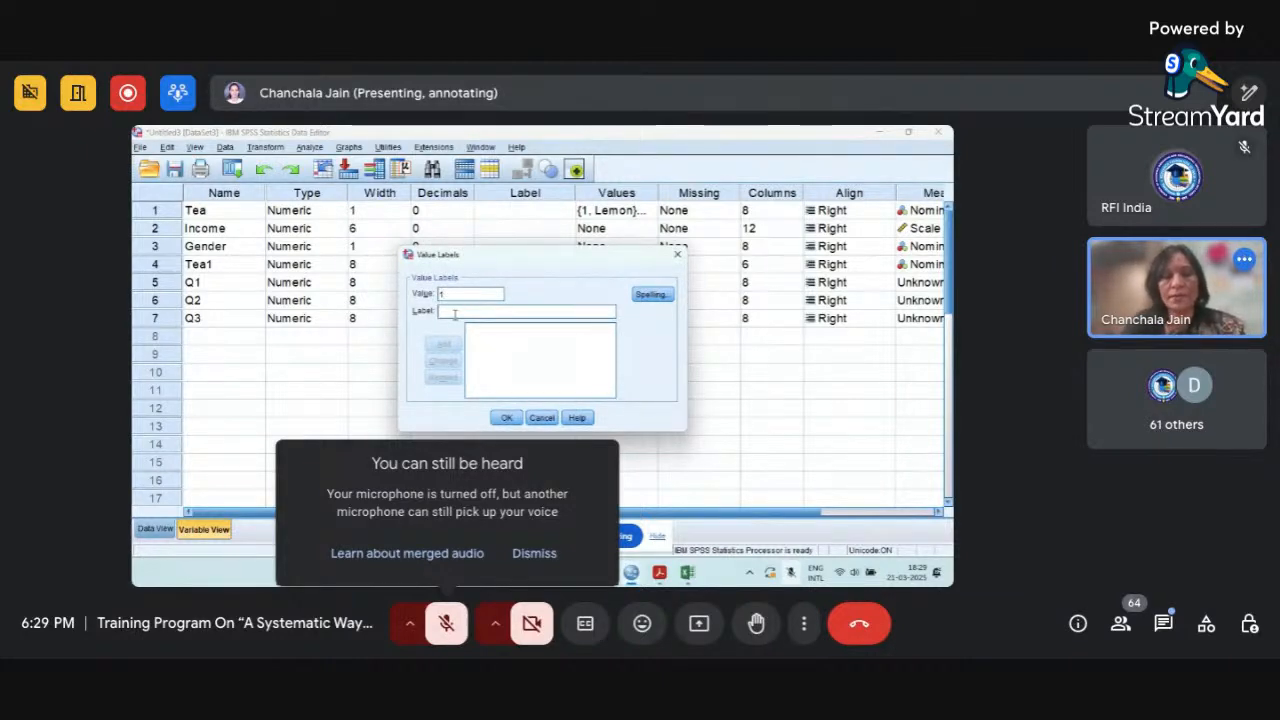
type("SD")
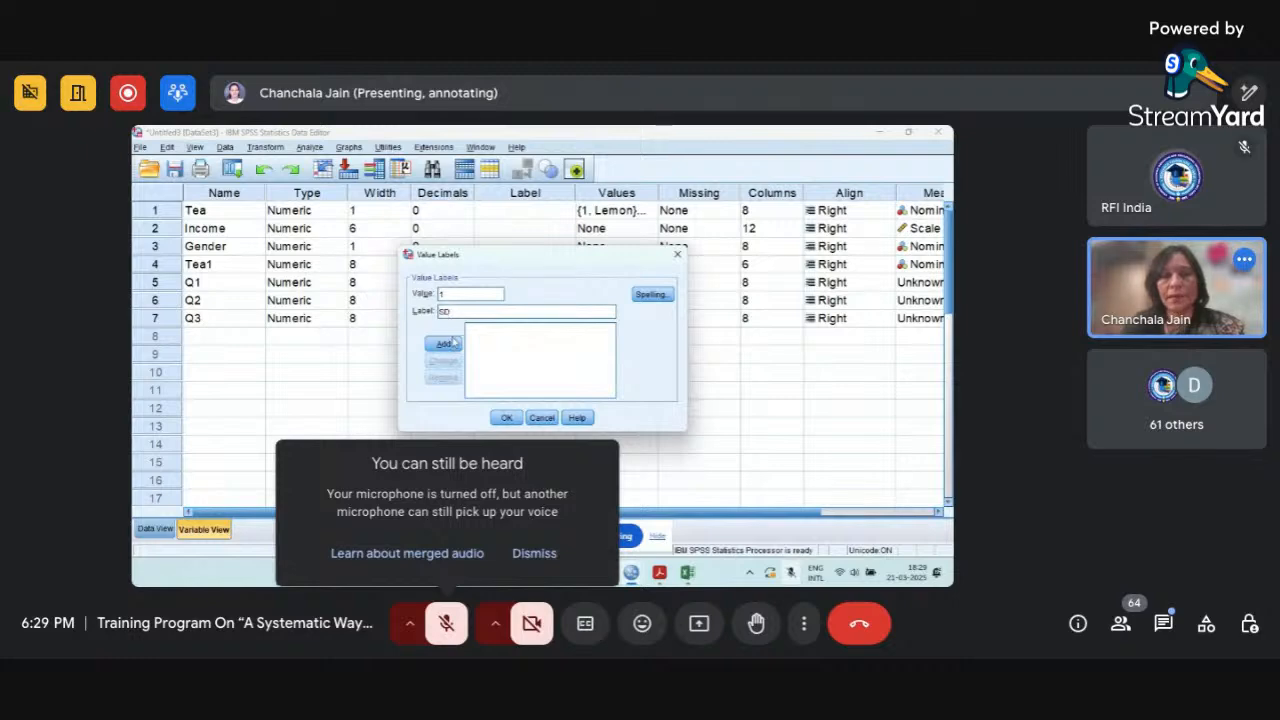
left_click(443, 344)
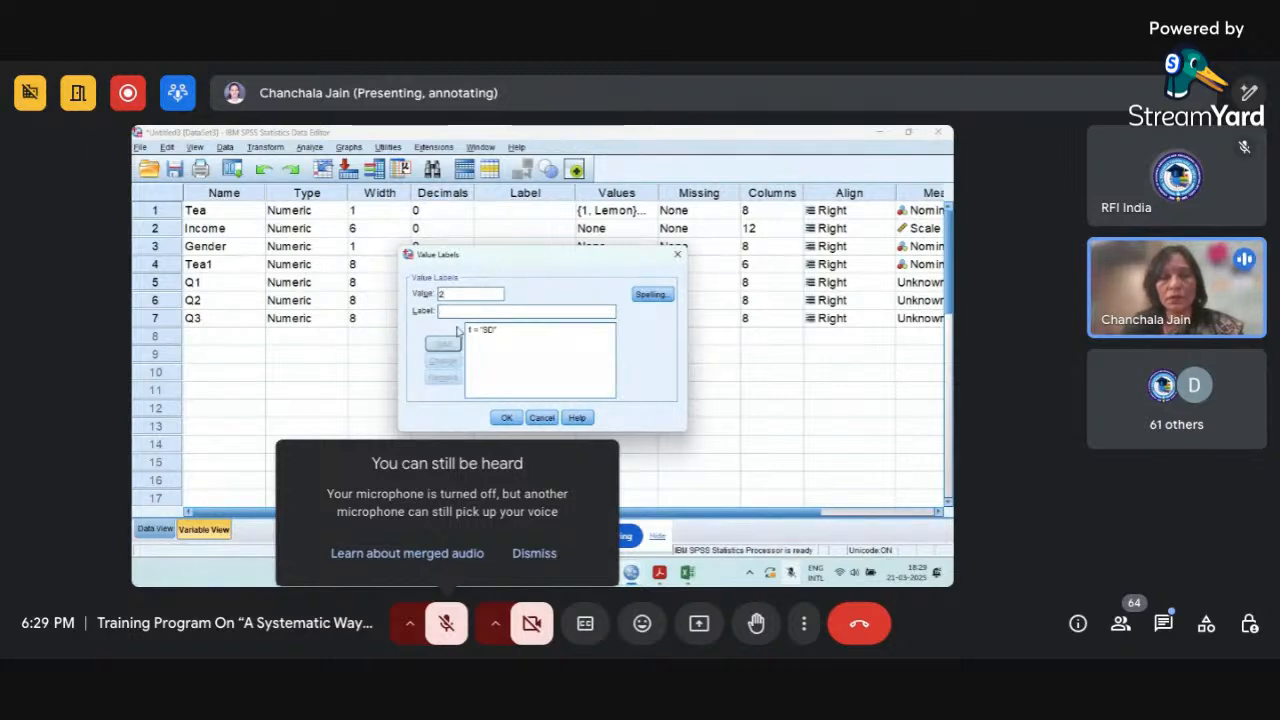
left_click(463, 313)
type("D")
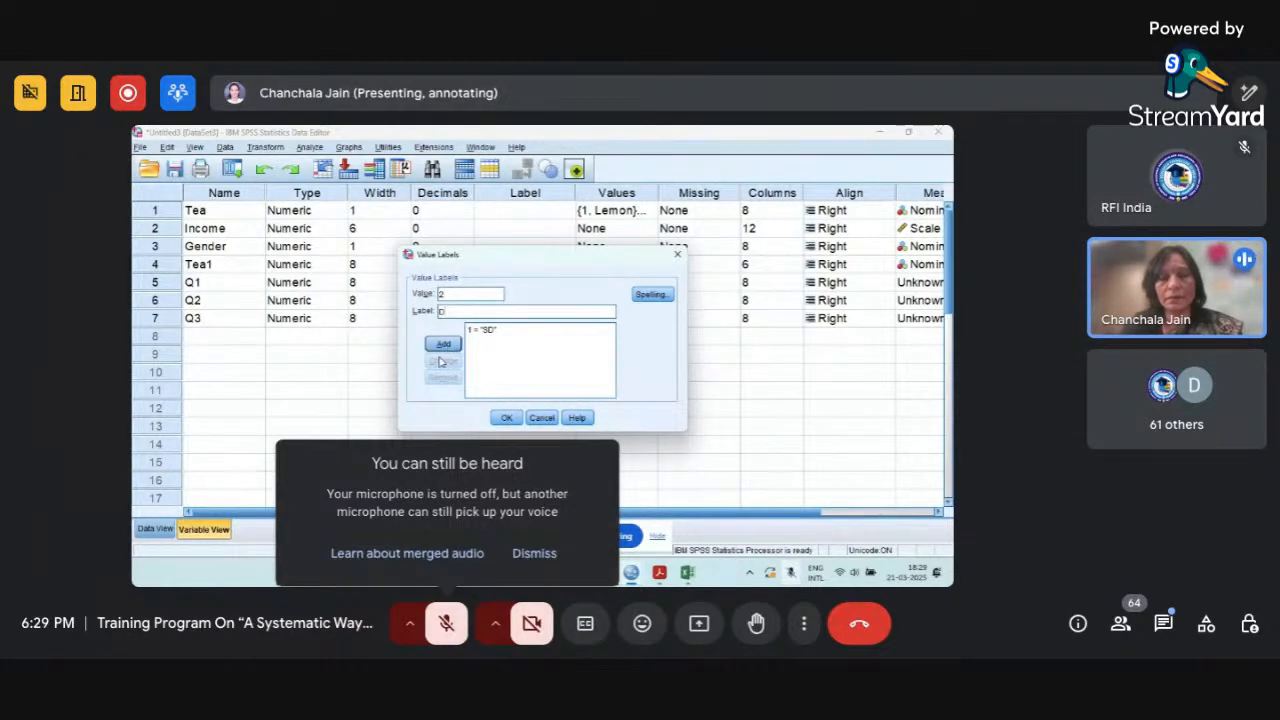
left_click(444, 344)
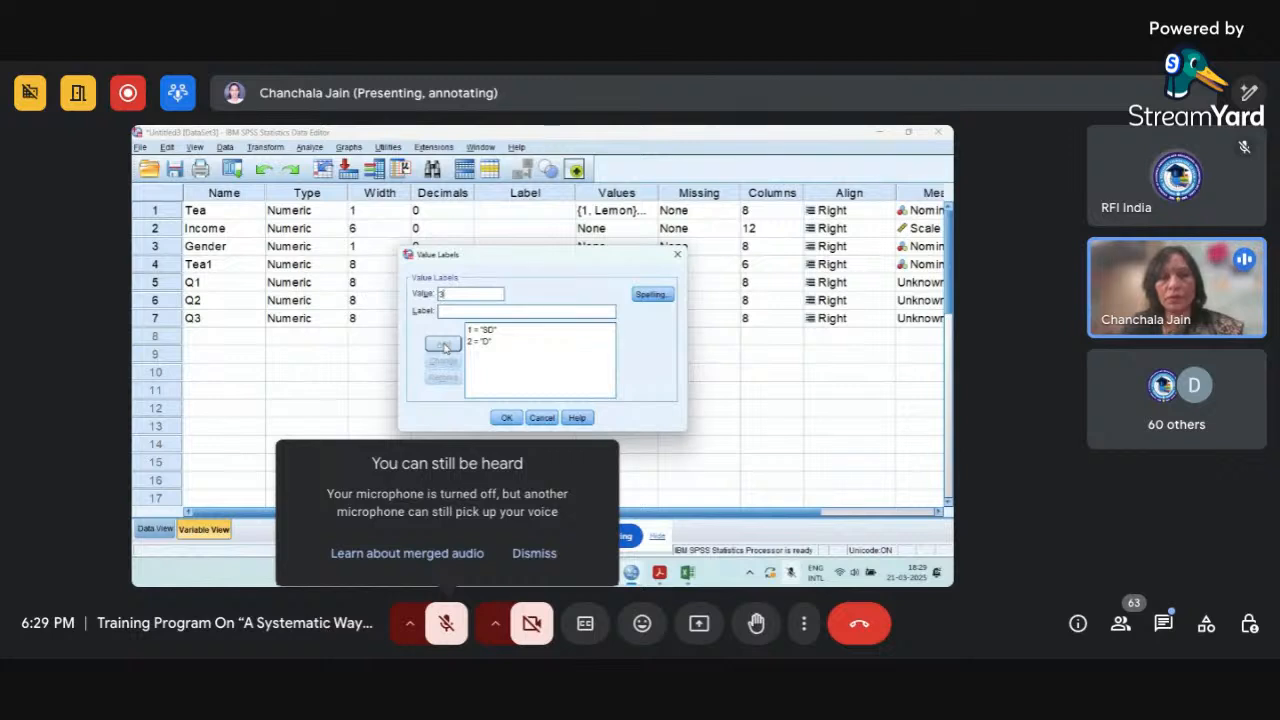
left_click(459, 313)
type("N")
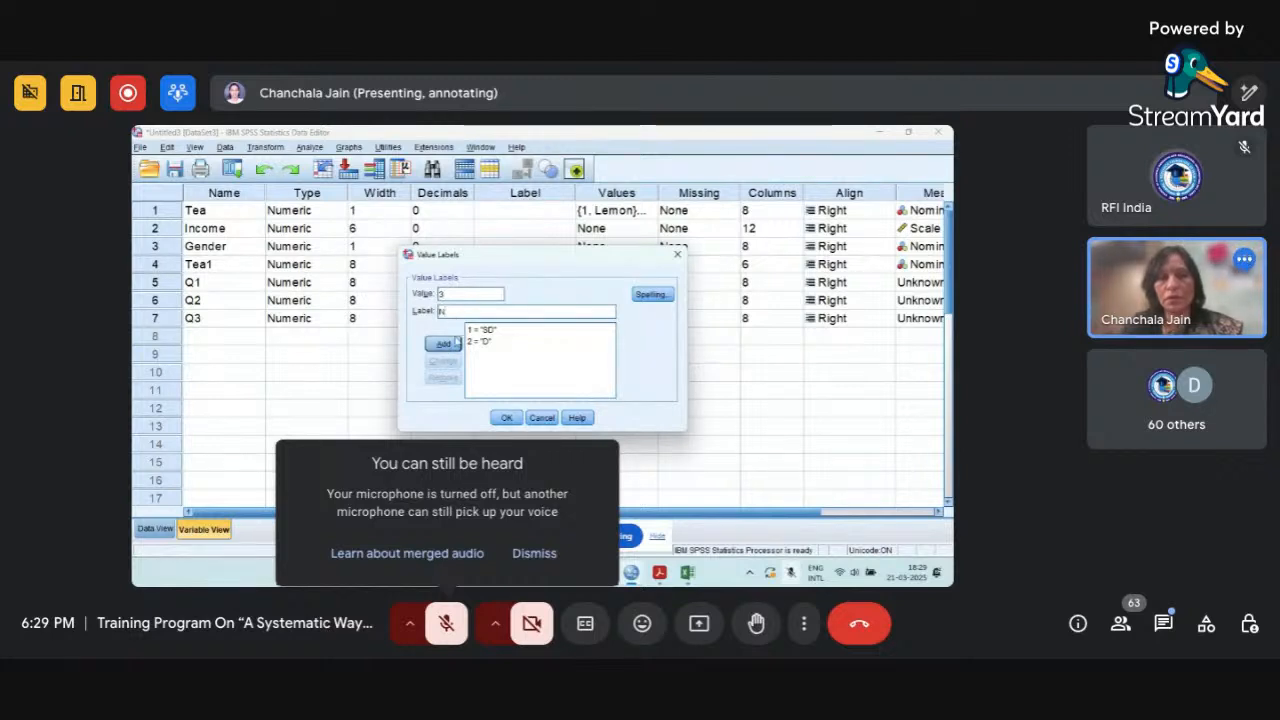
left_click(444, 344)
Complete Q1's value labels with 4 = A and 5 = SA, and apply them.
type("4")
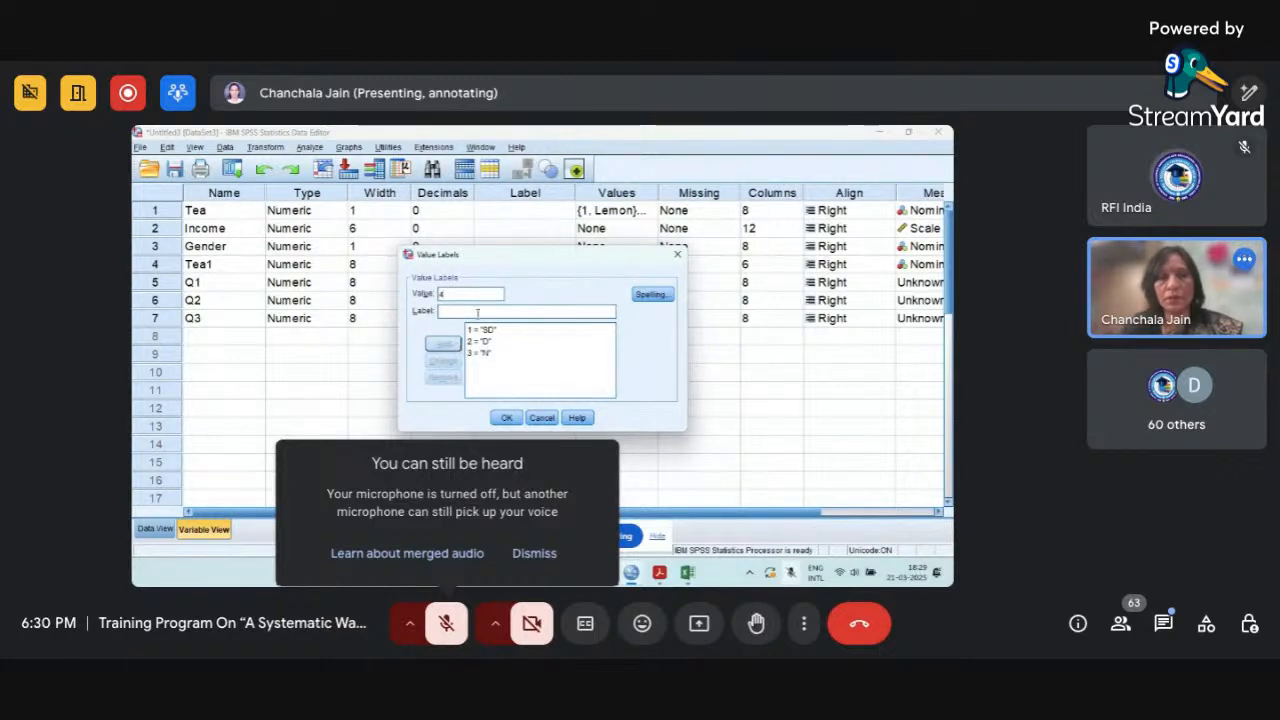
left_click(478, 313)
type("A")
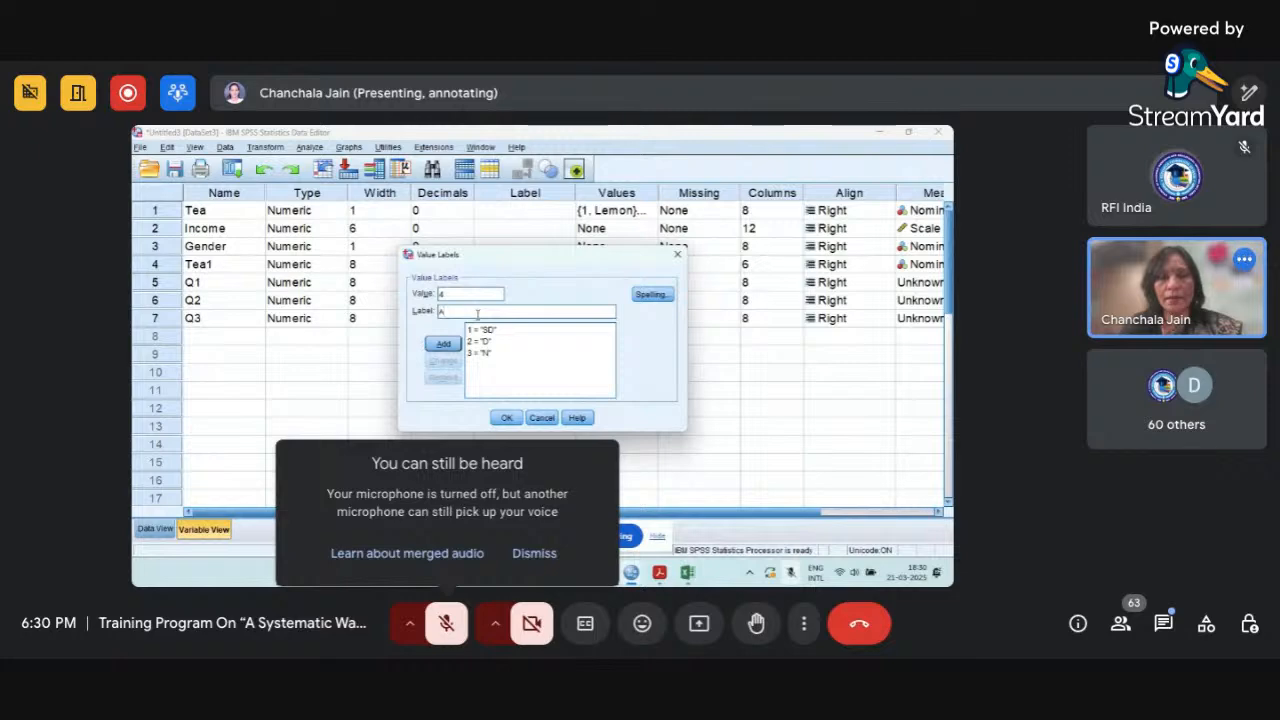
left_click(452, 344)
left_click(497, 292)
type("5")
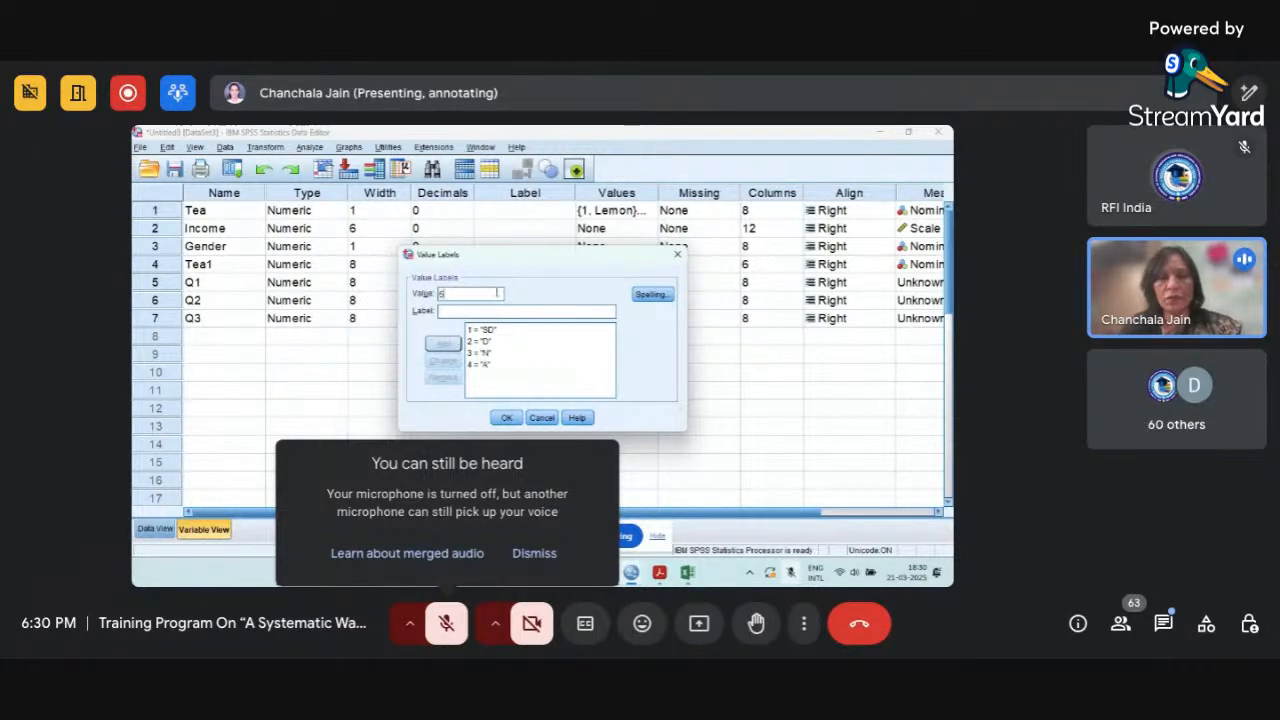
left_click(497, 313)
type("SA")
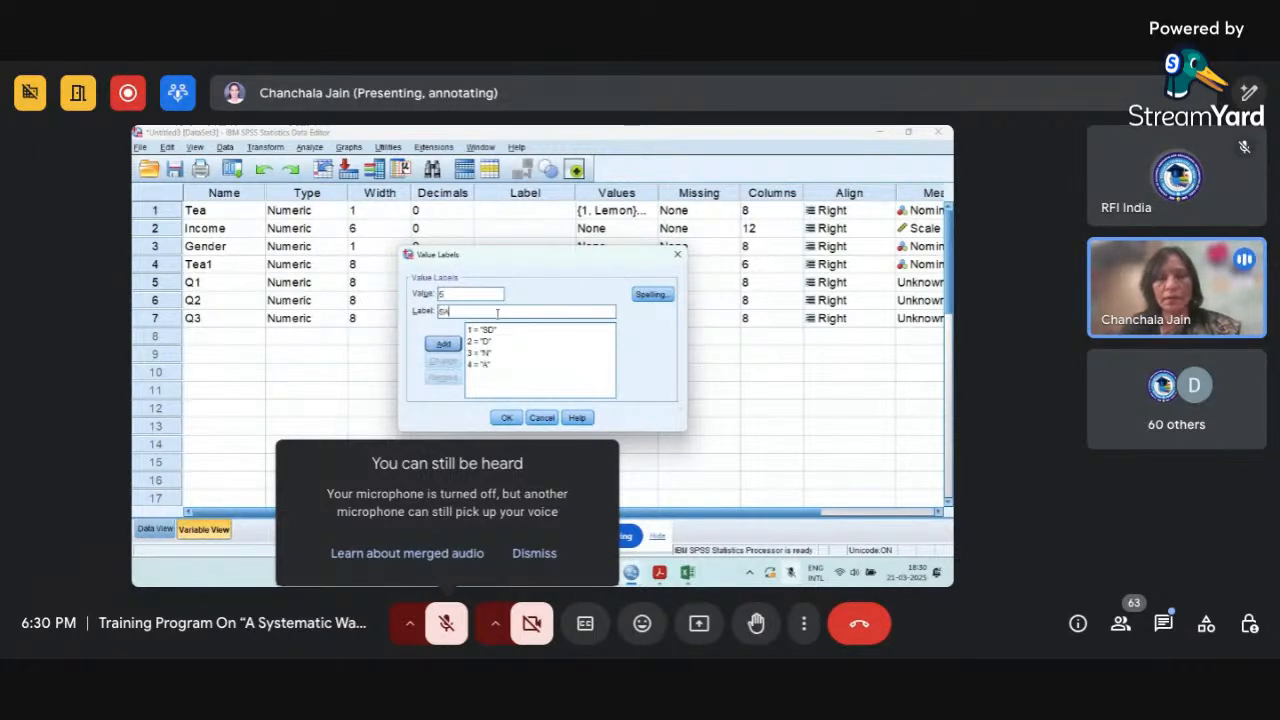
left_click(443, 344)
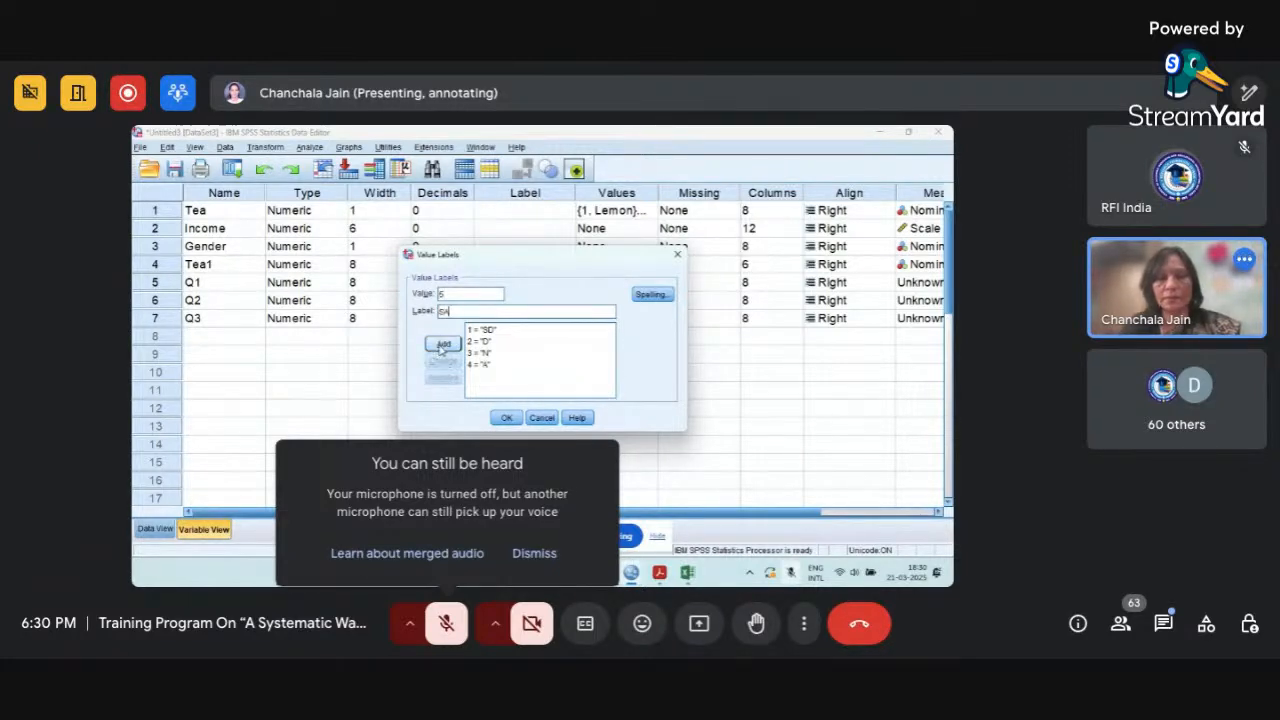
left_click(506, 417)
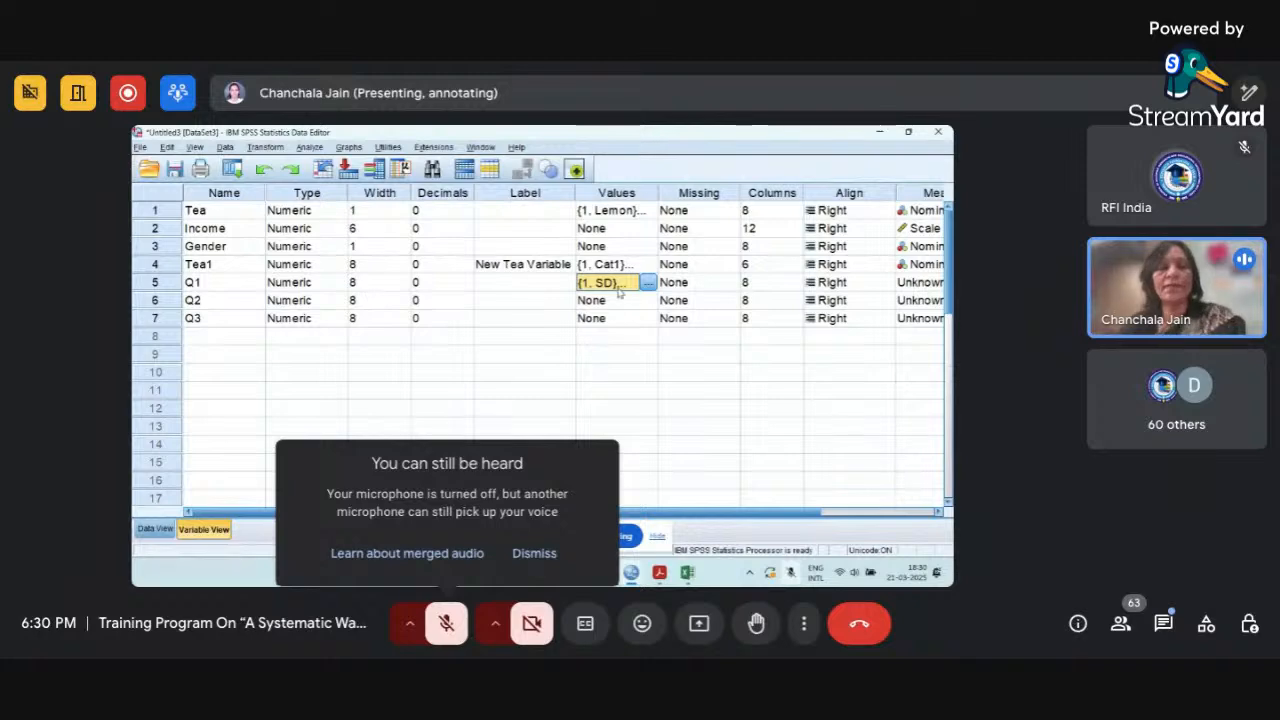
Start a Compute Variable transformation from Data View with FAC1 as the target variable.
left_click(158, 530)
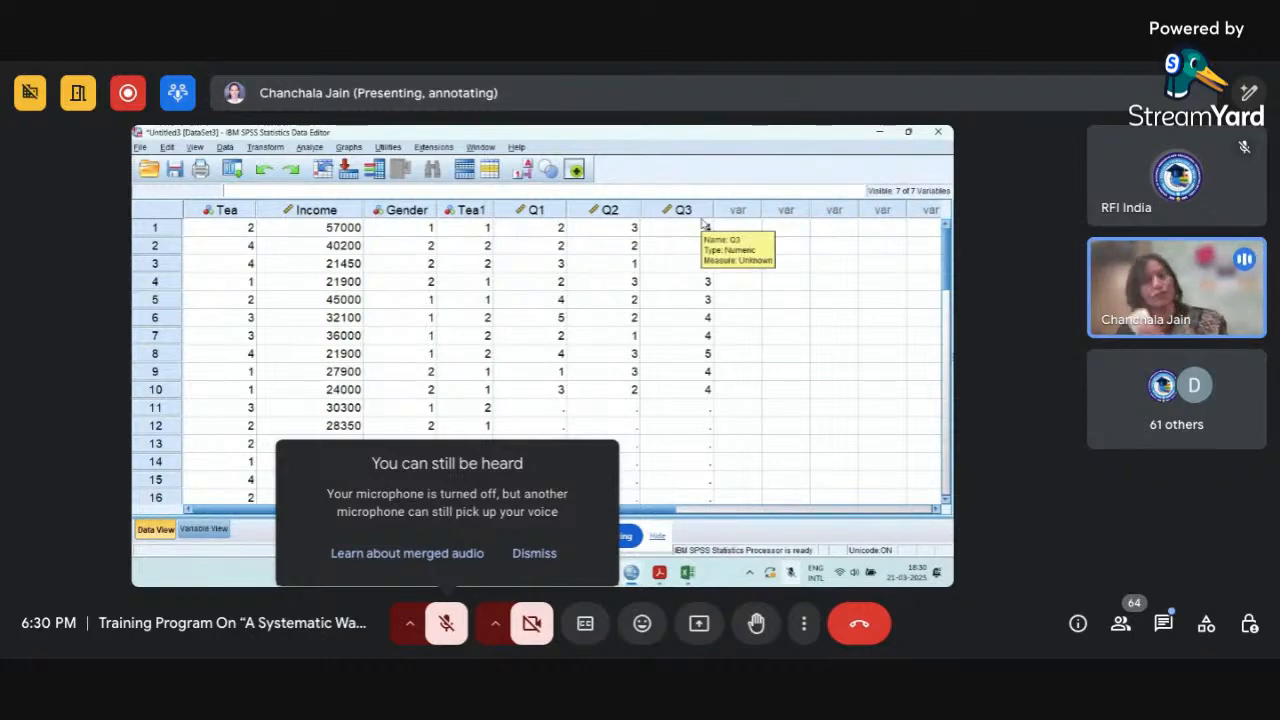
left_click(266, 147)
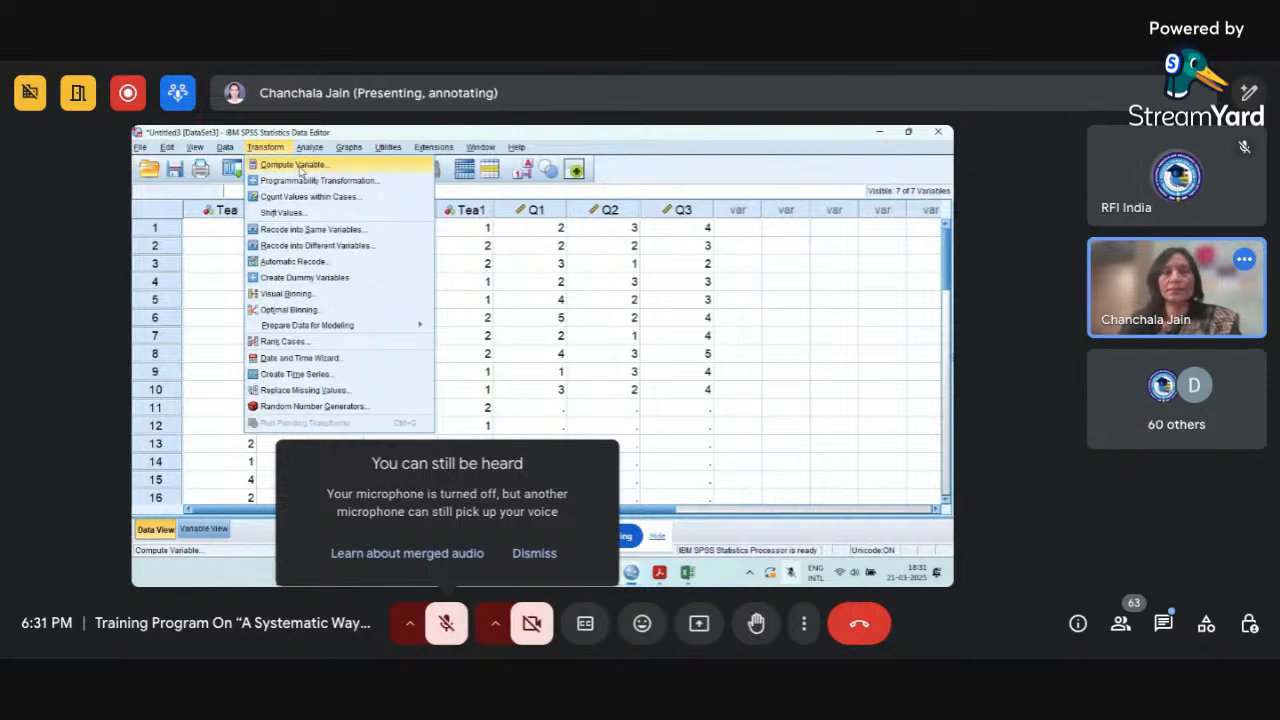
left_click(296, 165)
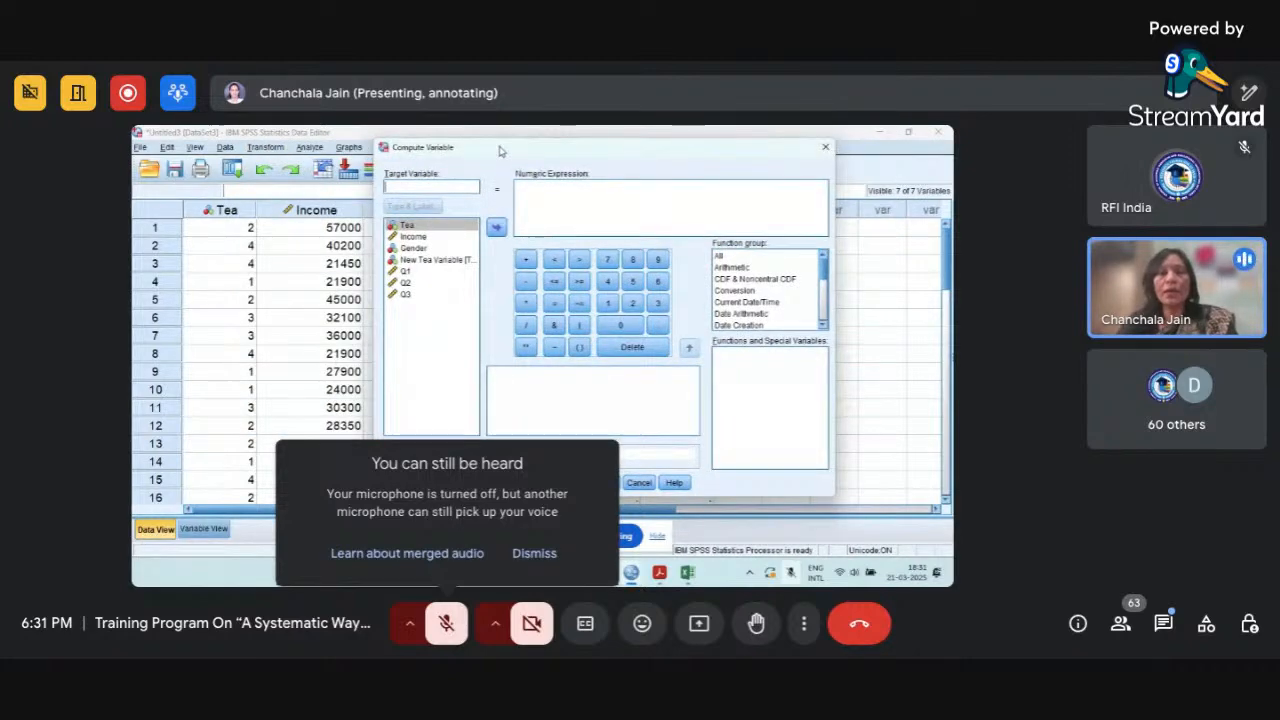
left_click_drag(500, 150, 538, 160)
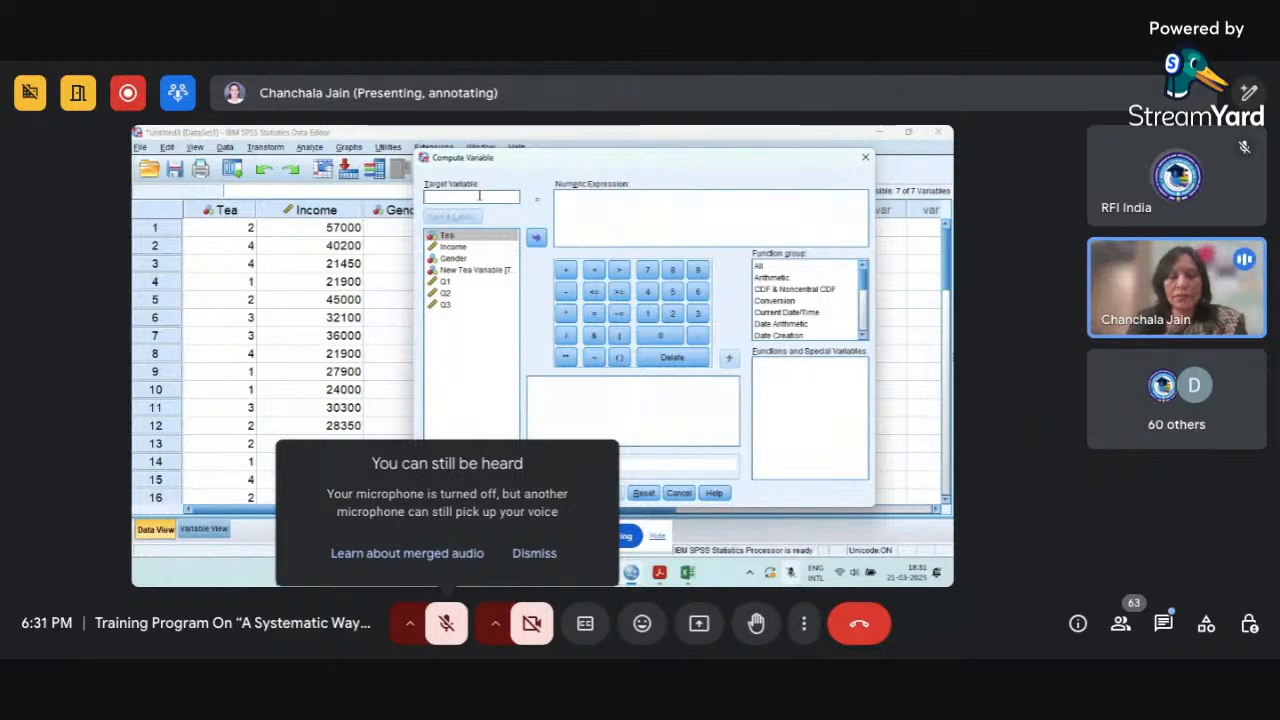
type("F4")
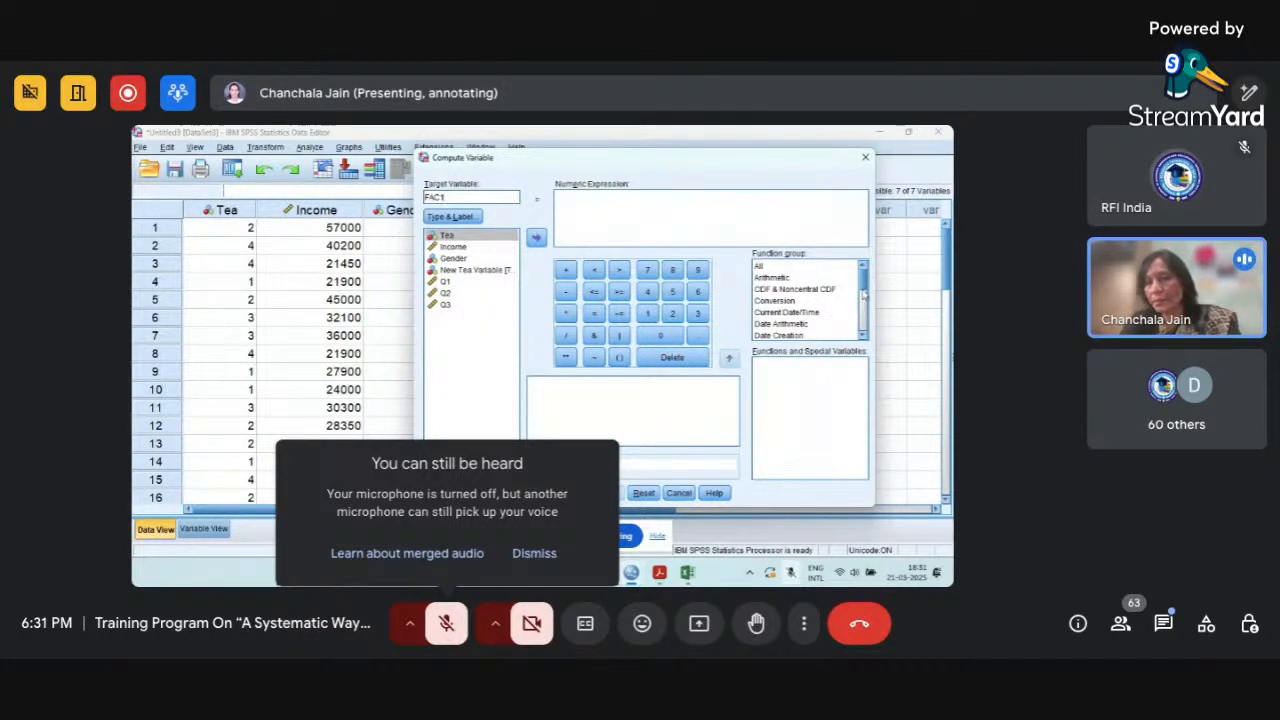
Insert the Mean function from the Statistical function group into the numeric expression.
mouse_move(863, 289)
left_mouse_down()
mouse_move(862, 338)
mouse_move(855, 278)
left_mouse_up()
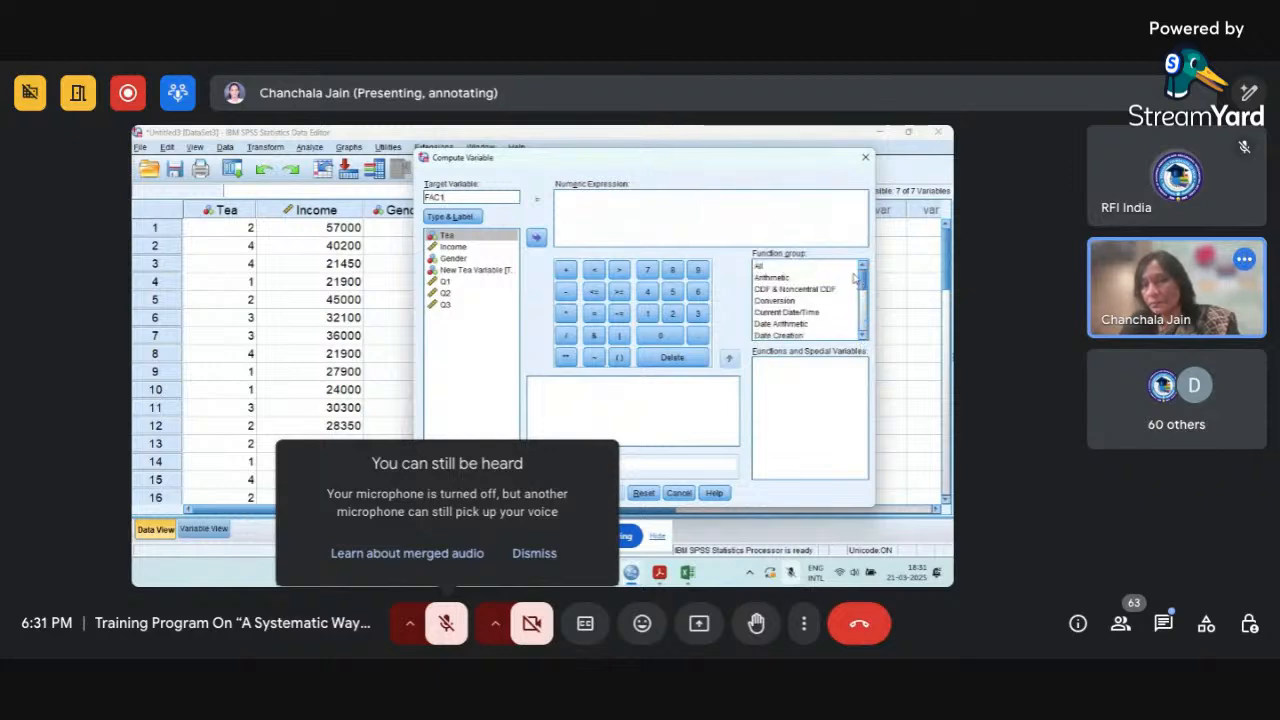
left_click(790, 278)
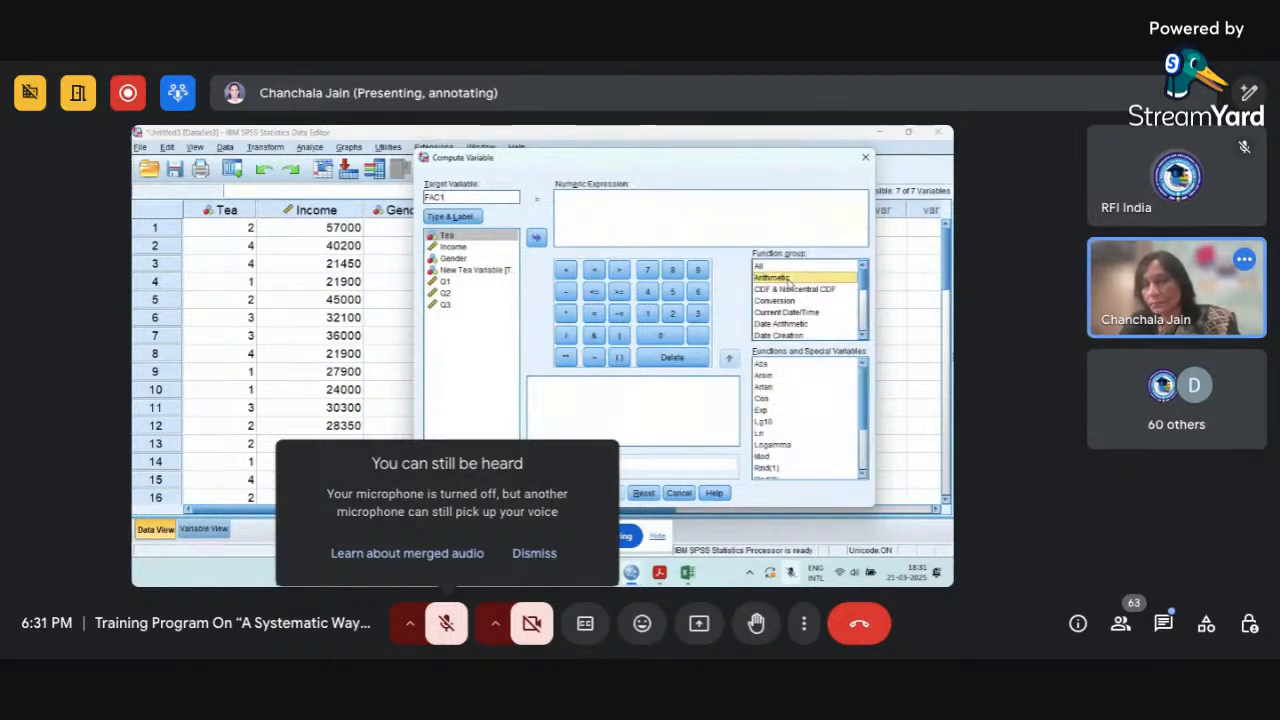
mouse_move(865, 416)
left_mouse_down()
mouse_move(863, 453)
mouse_move(863, 396)
mouse_move(848, 397)
left_mouse_up()
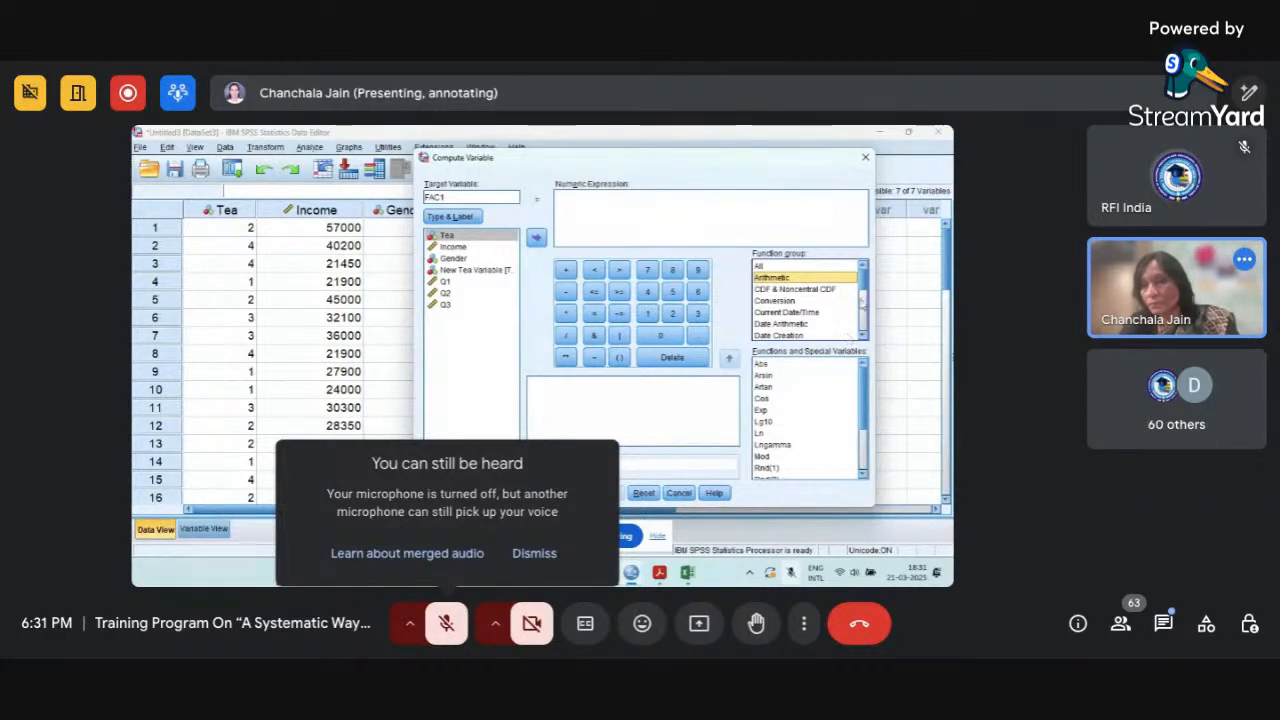
left_click_drag(863, 300, 866, 320)
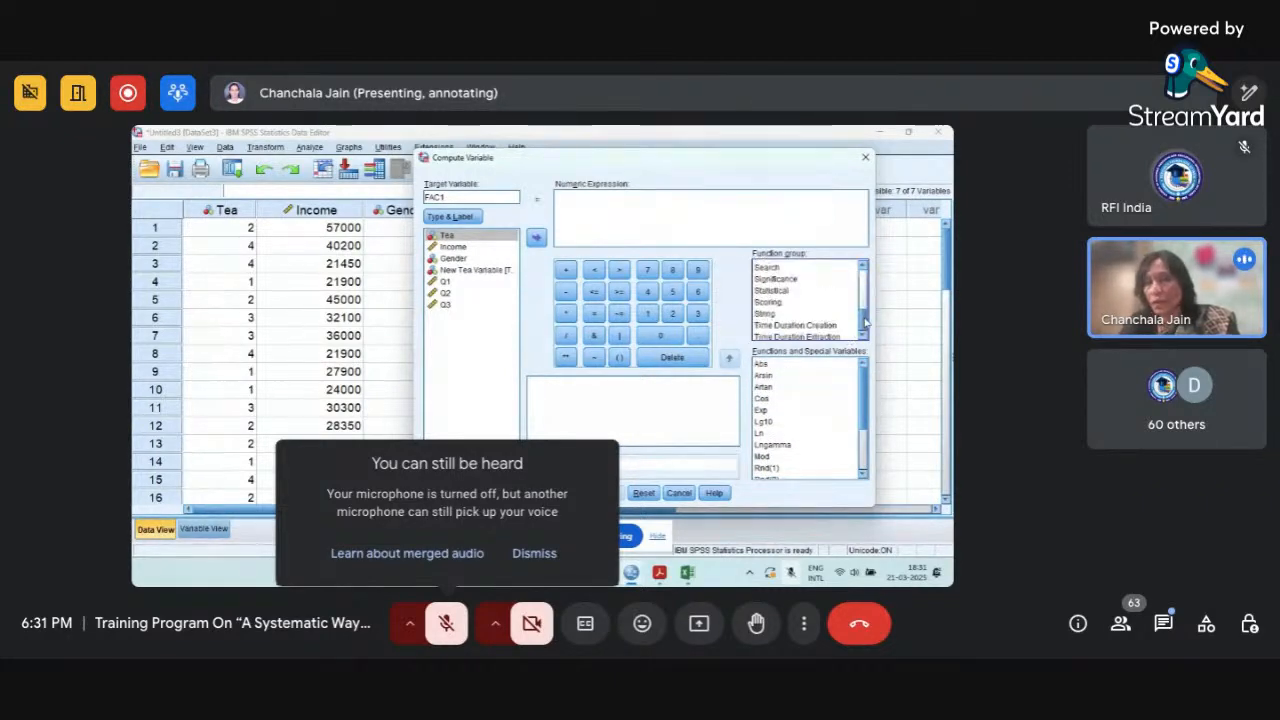
left_click(781, 291)
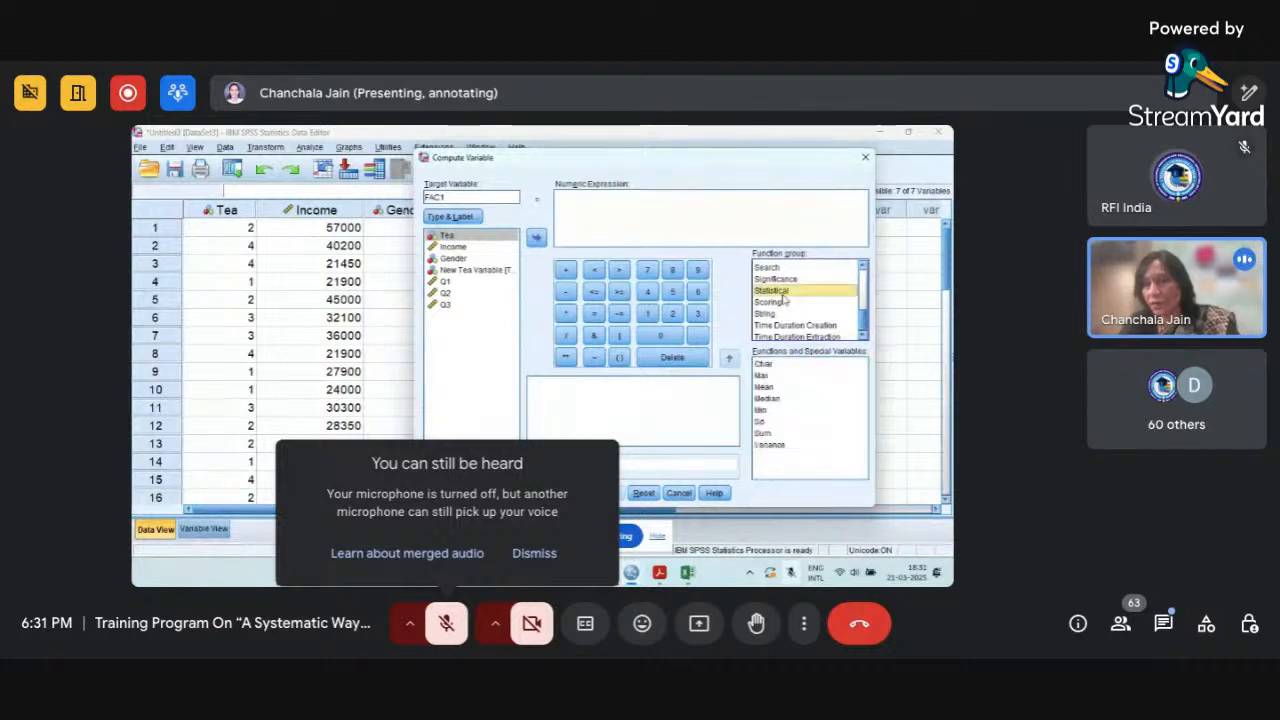
left_click(767, 390)
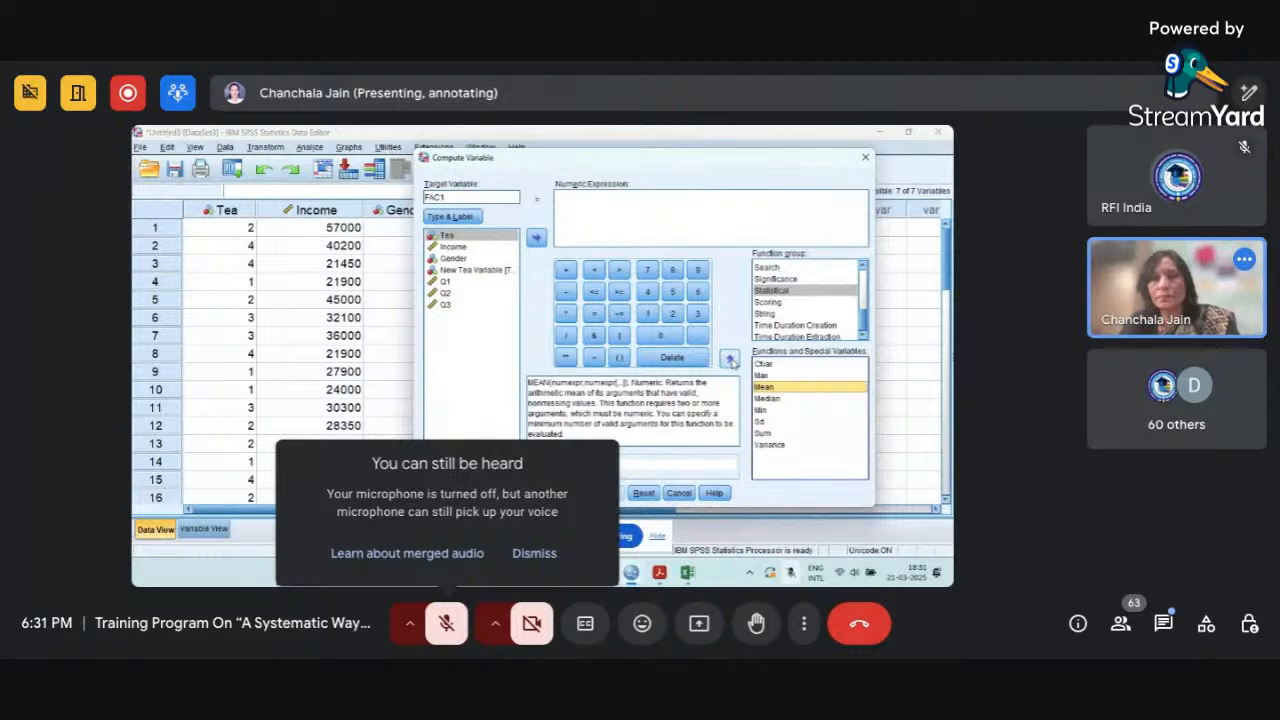
left_click(731, 359)
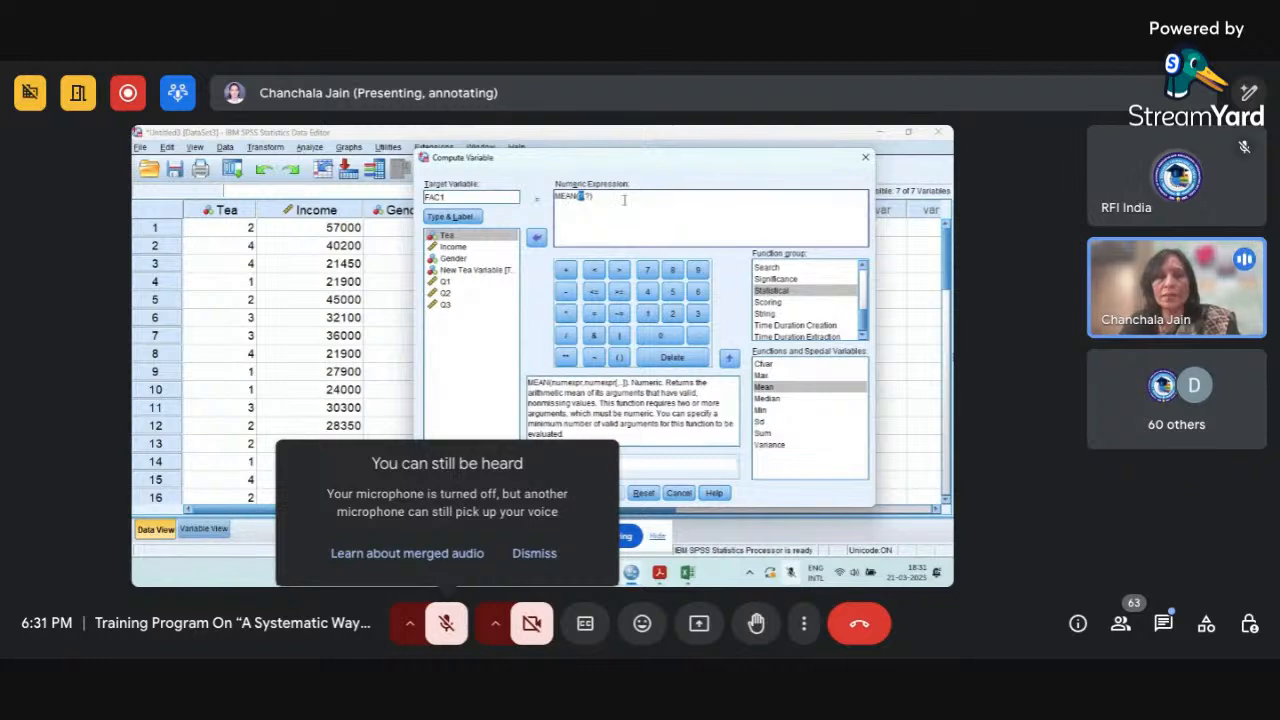
Complete the expression as the mean of Q1, Q2 and Q3, and compute FAC1.
left_click(447, 283)
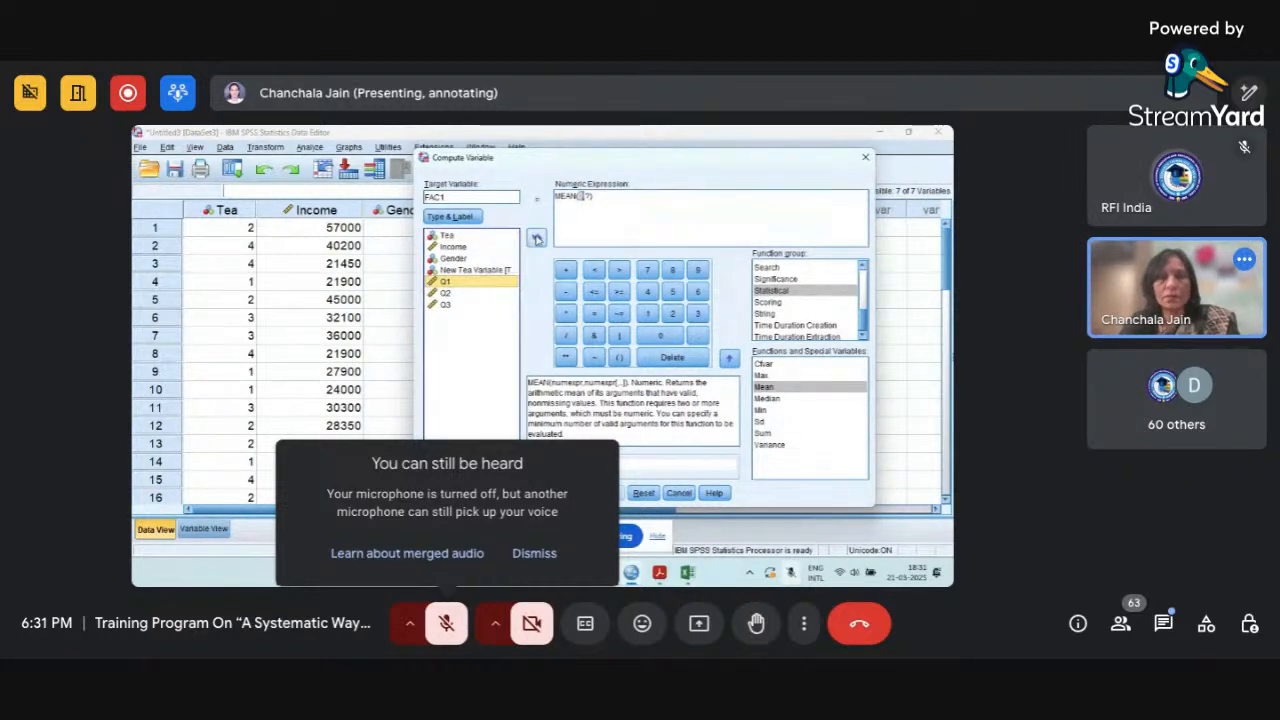
left_click(537, 238)
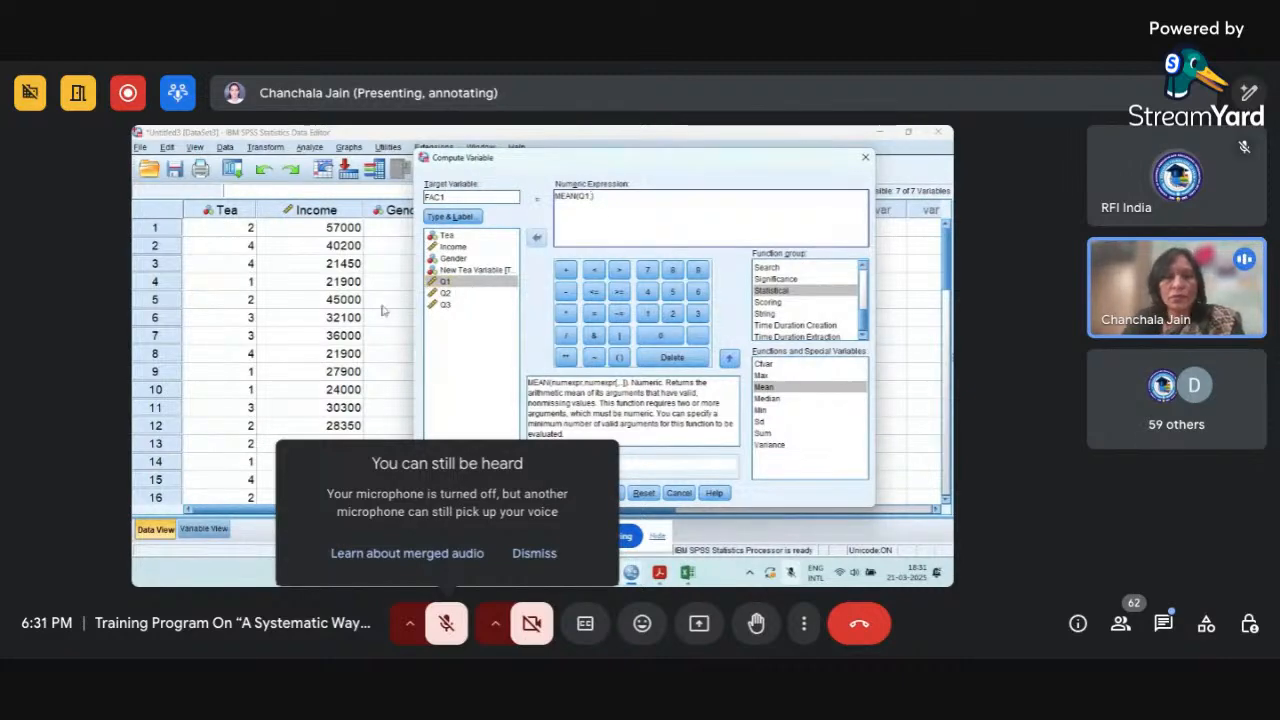
left_click(445, 294)
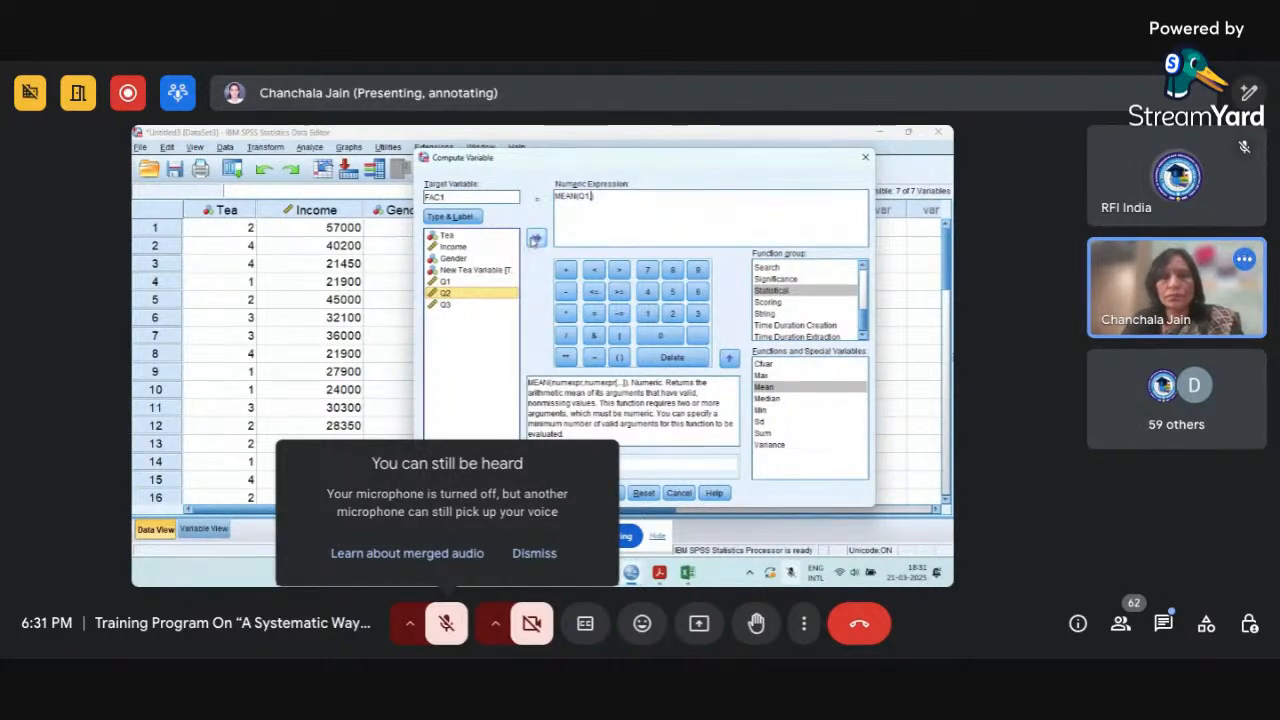
left_click(536, 238)
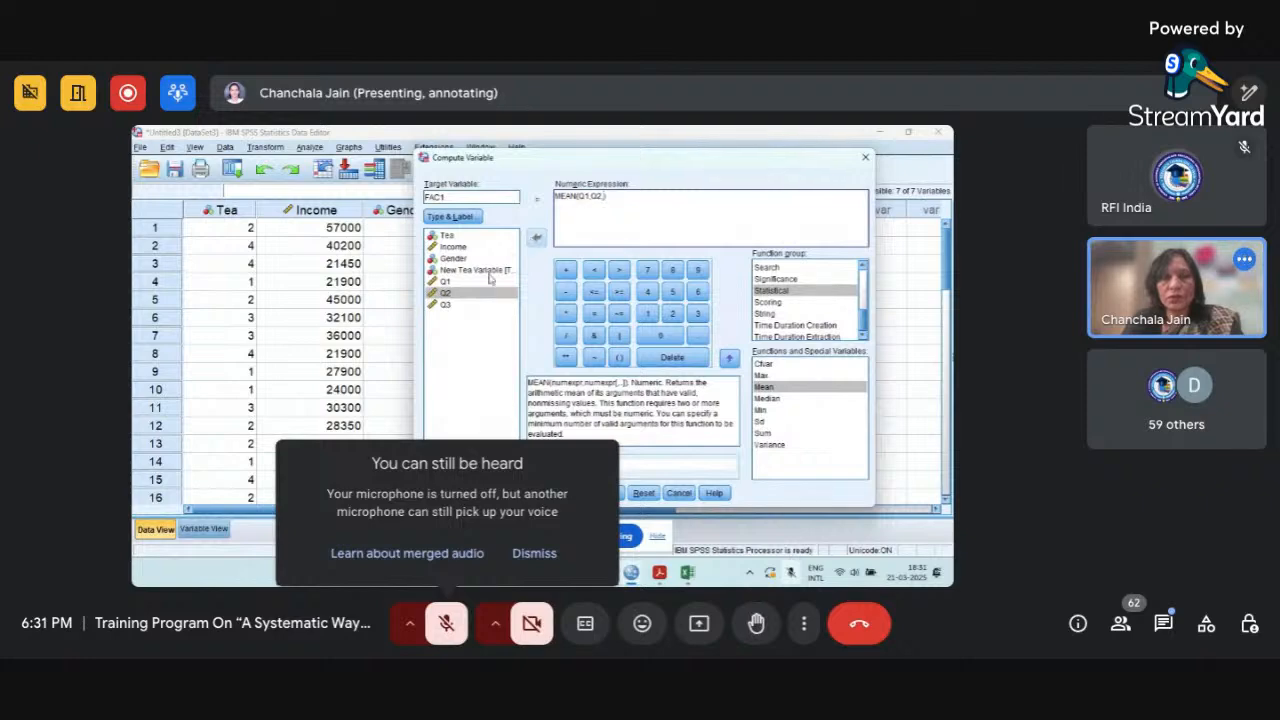
left_click(446, 305)
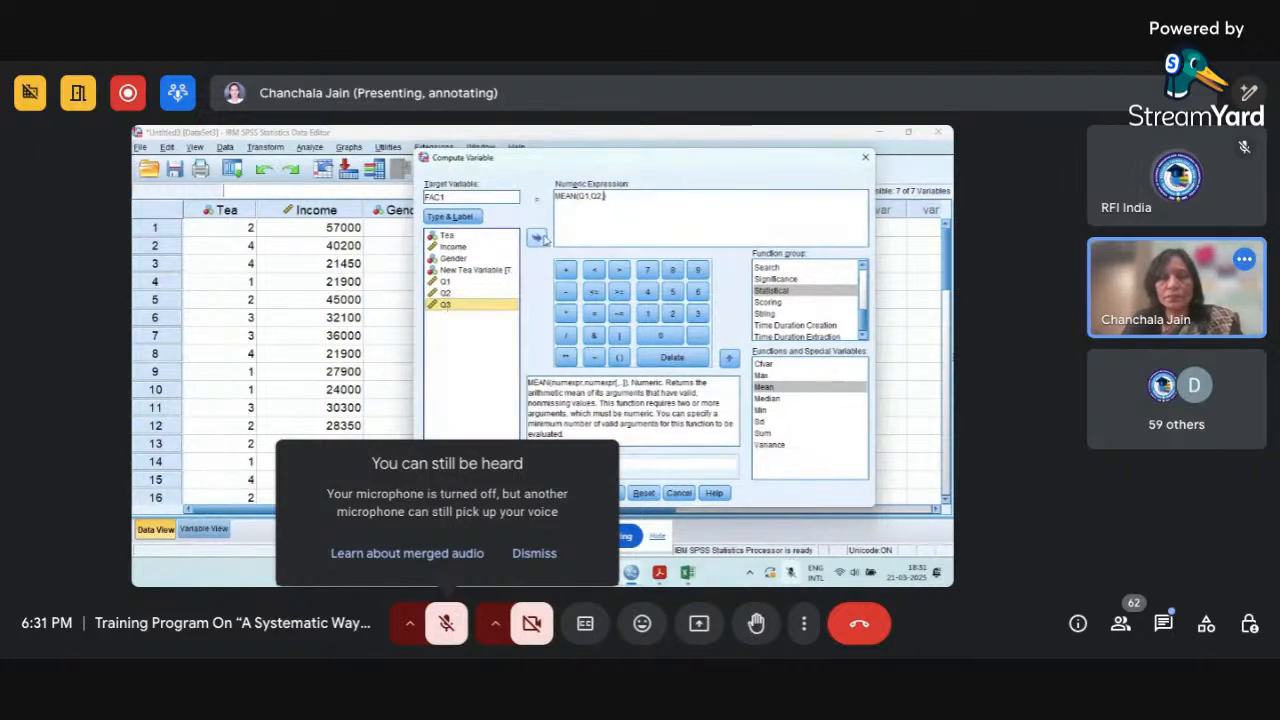
left_click(536, 238)
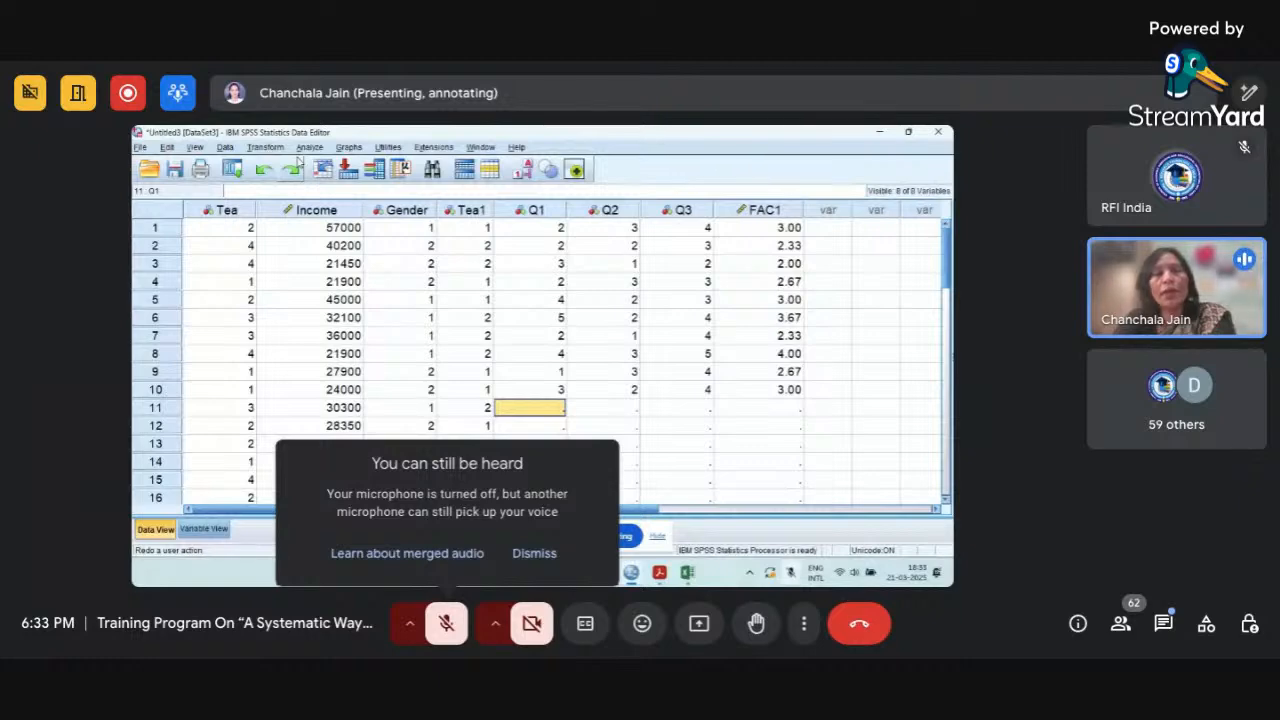
left_click(310, 147)
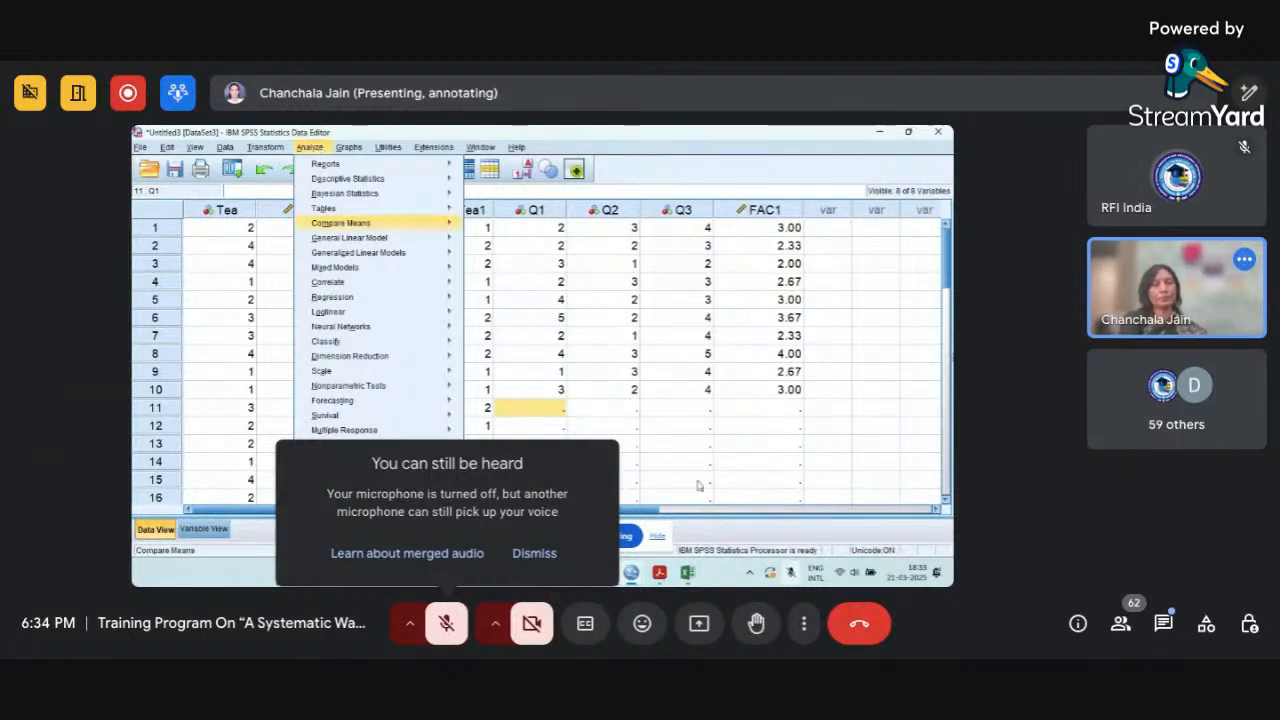
mouse_move(340, 223)
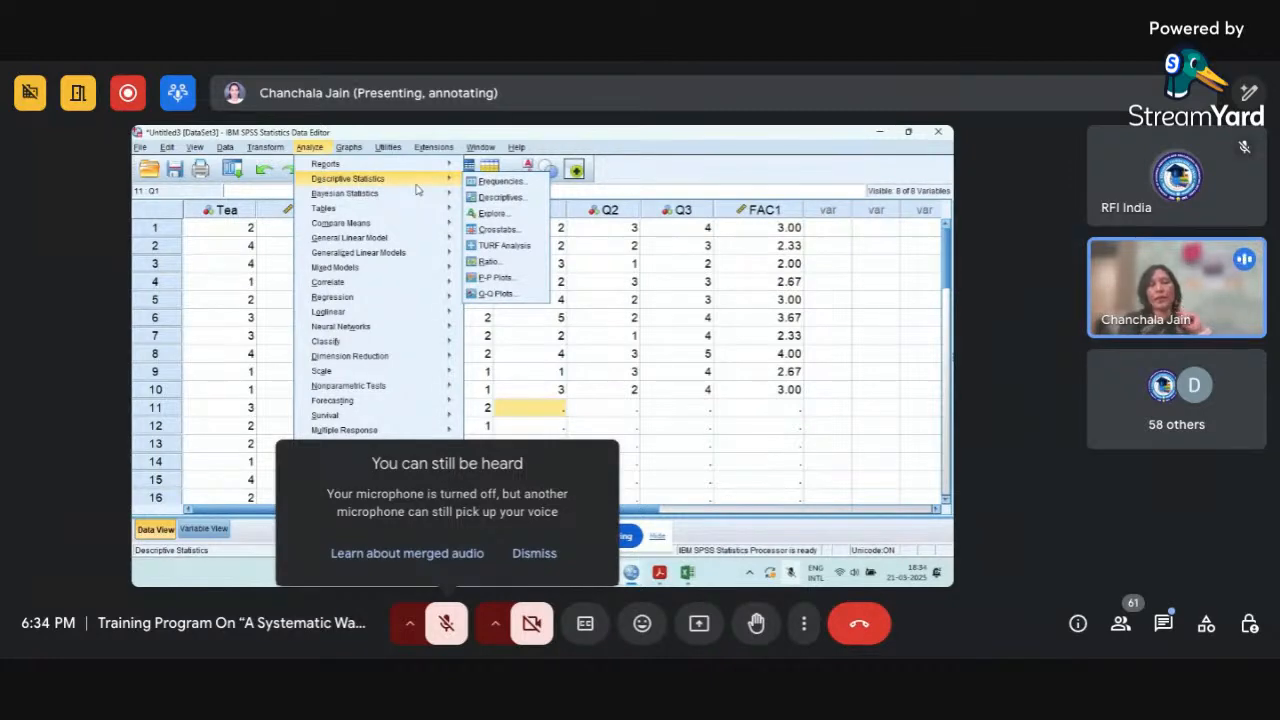
left_click(316, 149)
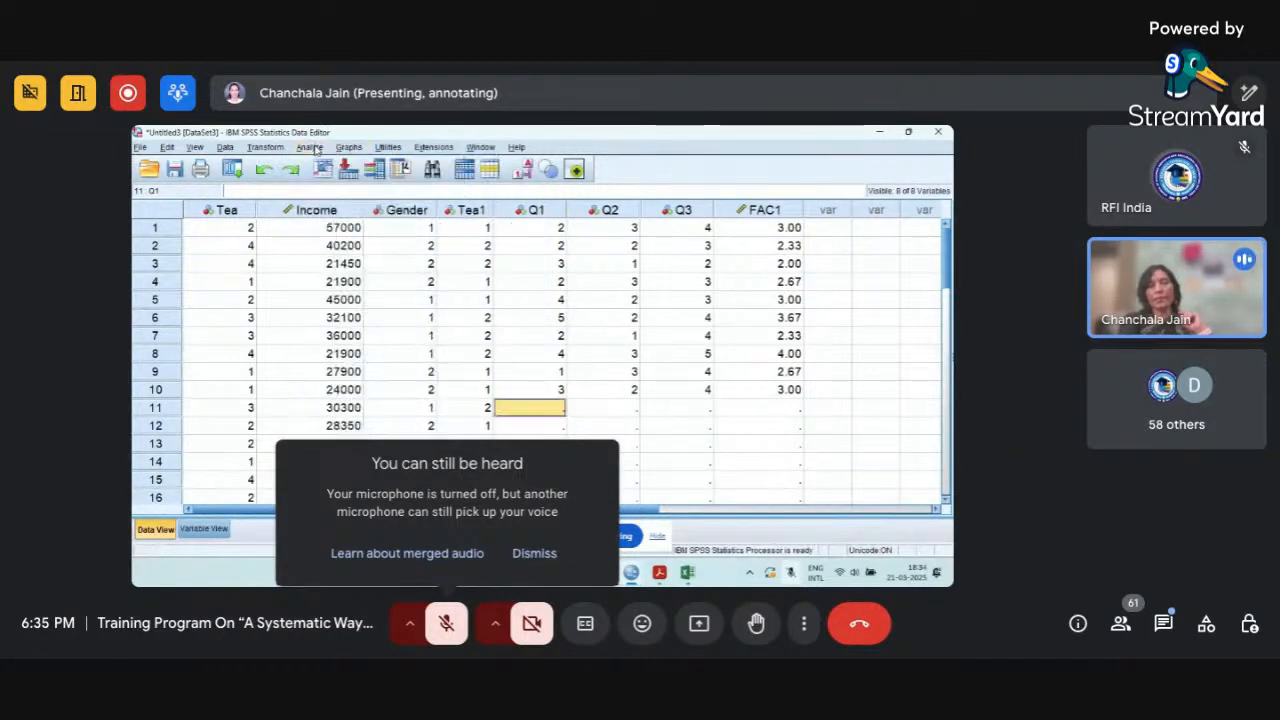
left_click(310, 147)
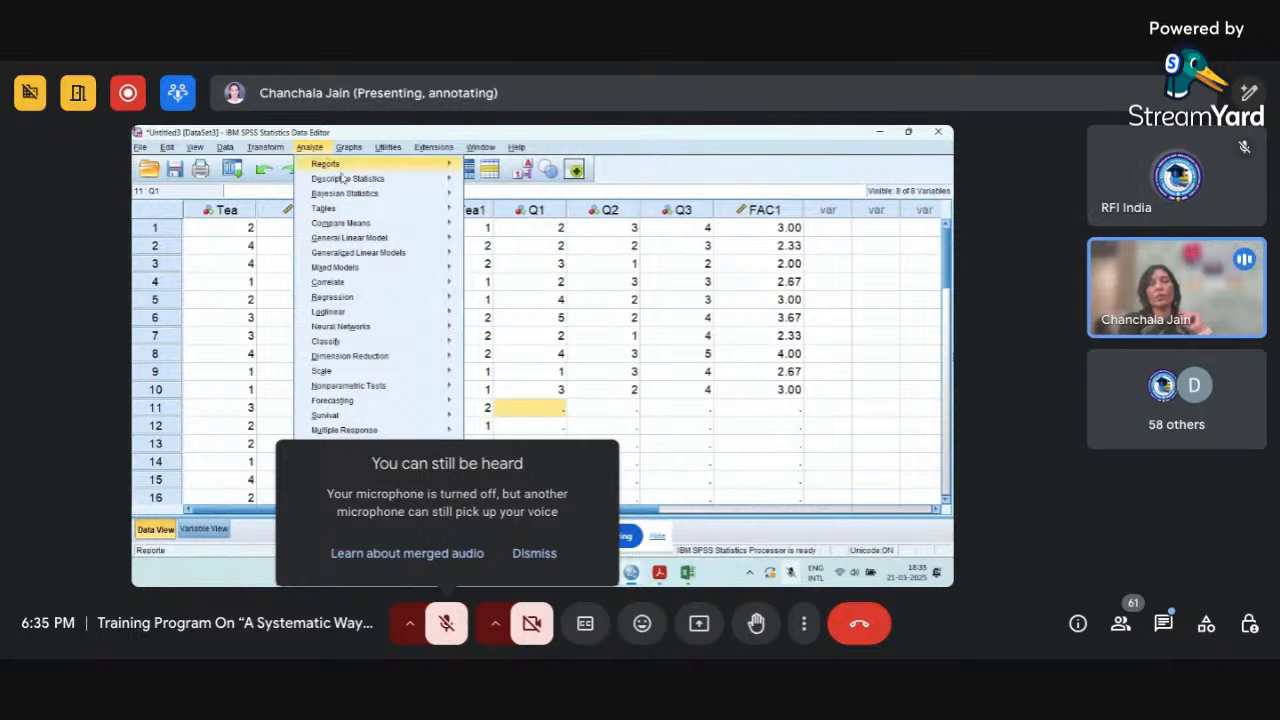
Start a Descriptives analysis with Income as the variable to analyse.
mouse_move(350, 180)
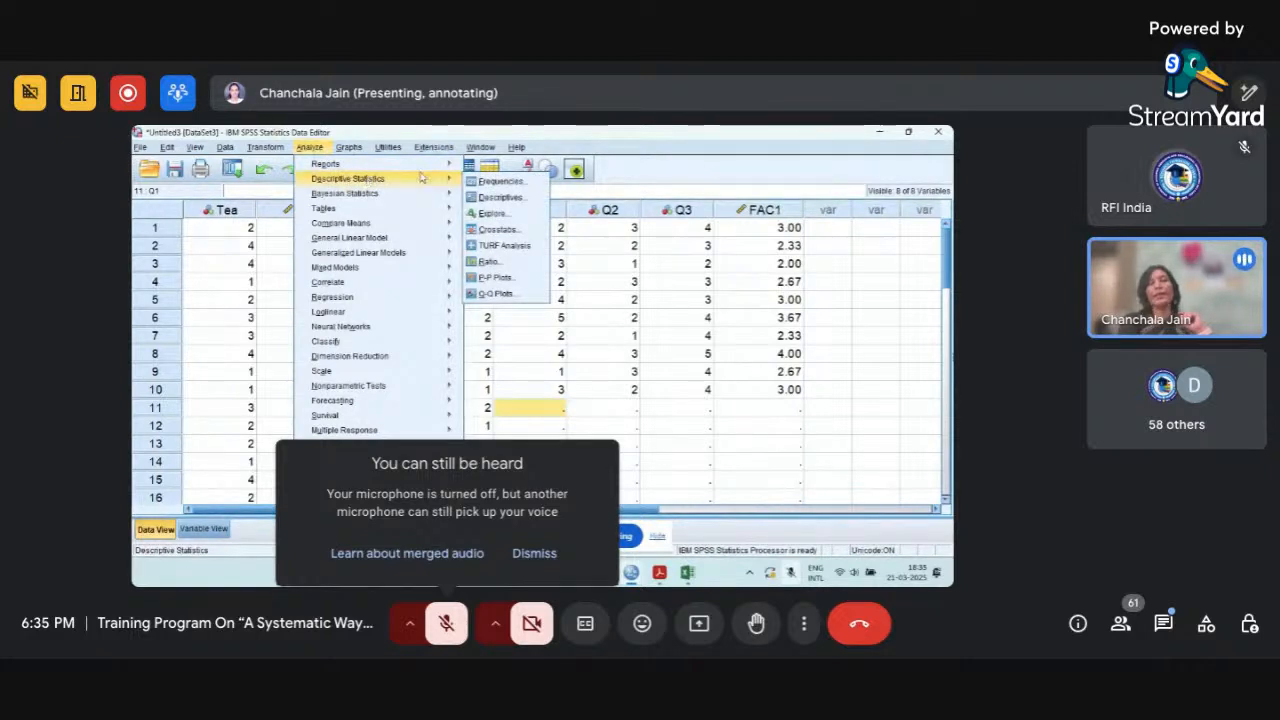
left_click(530, 197)
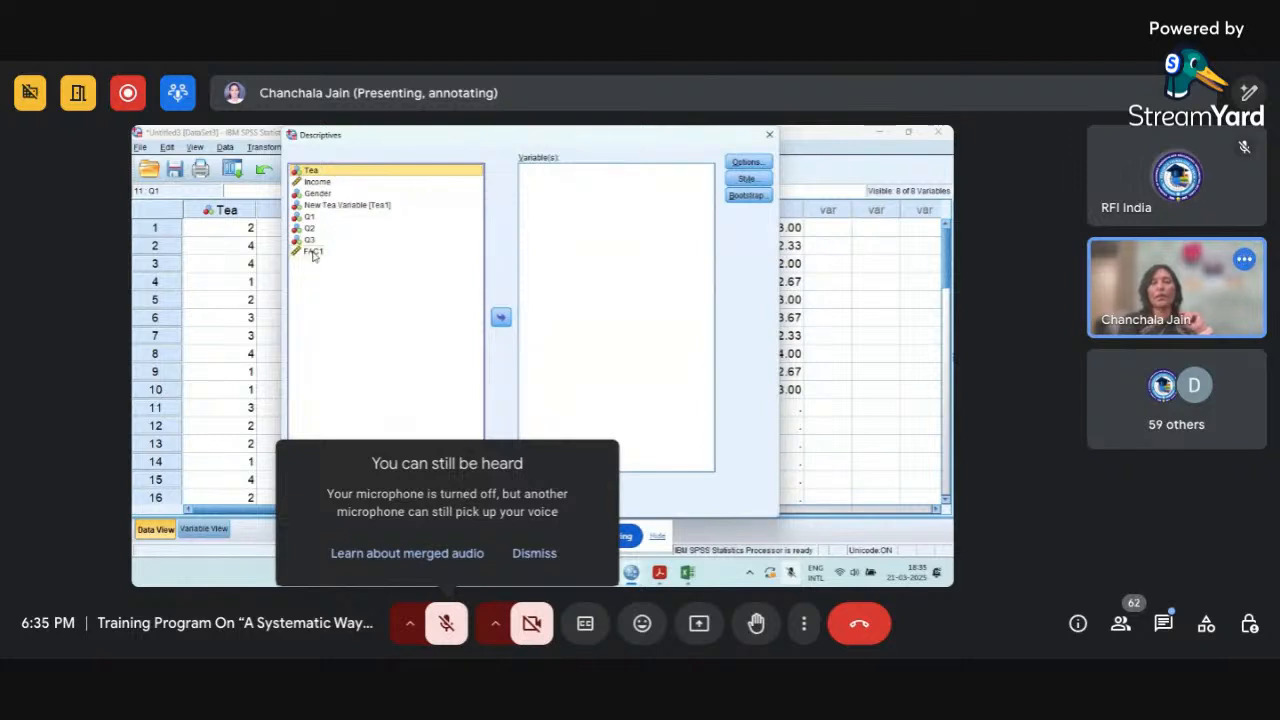
left_click(320, 183)
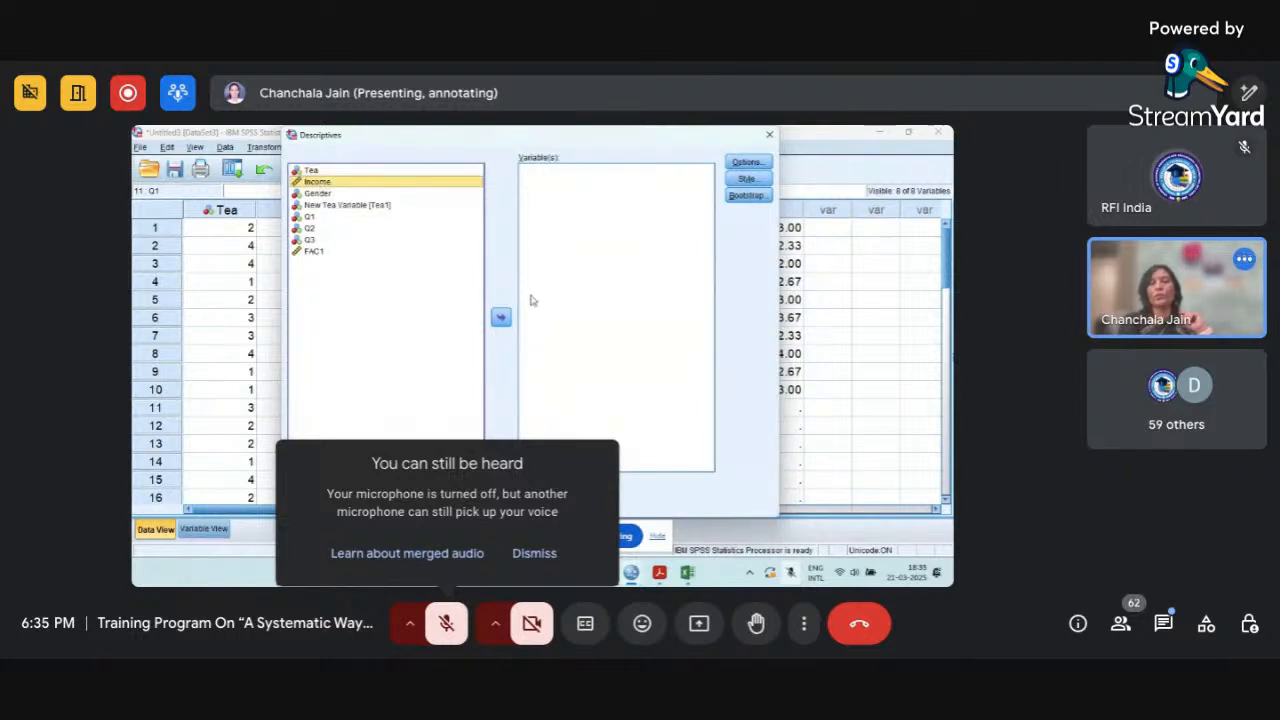
left_click(501, 316)
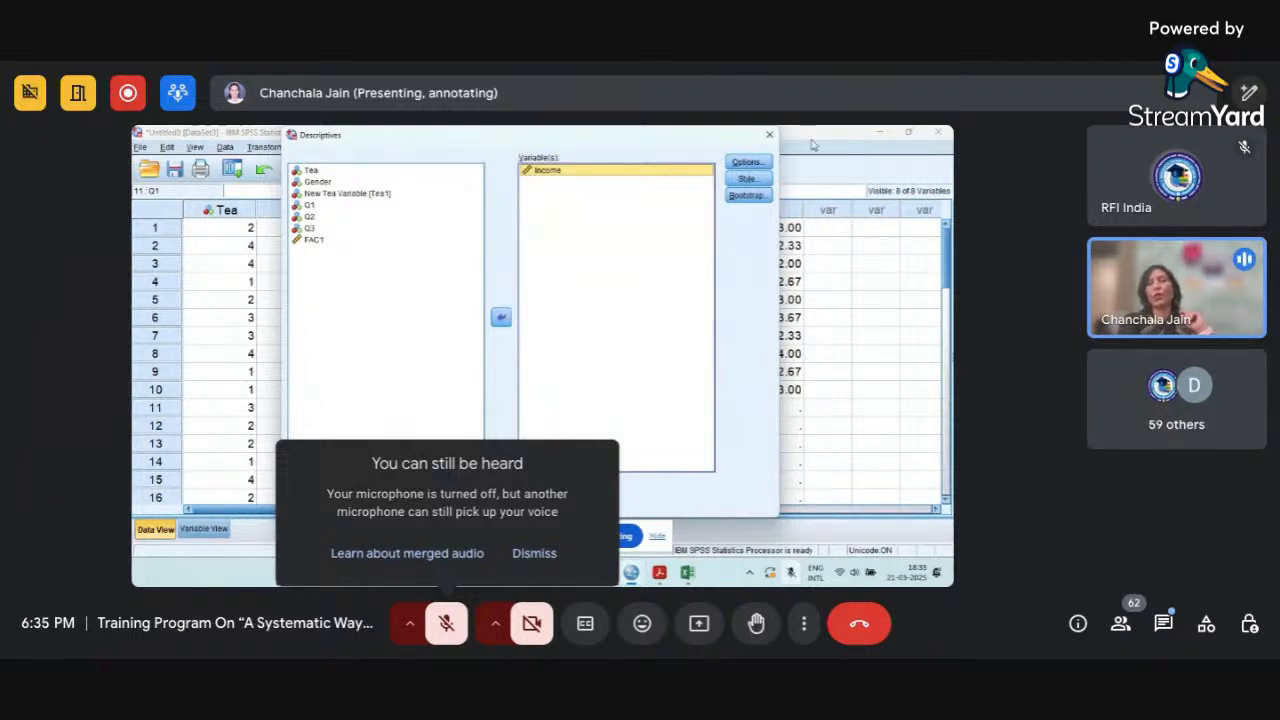
Add Kurtosis and Skewness to the statistics reported for Income, and run the Descriptives analysis.
left_click(745, 165)
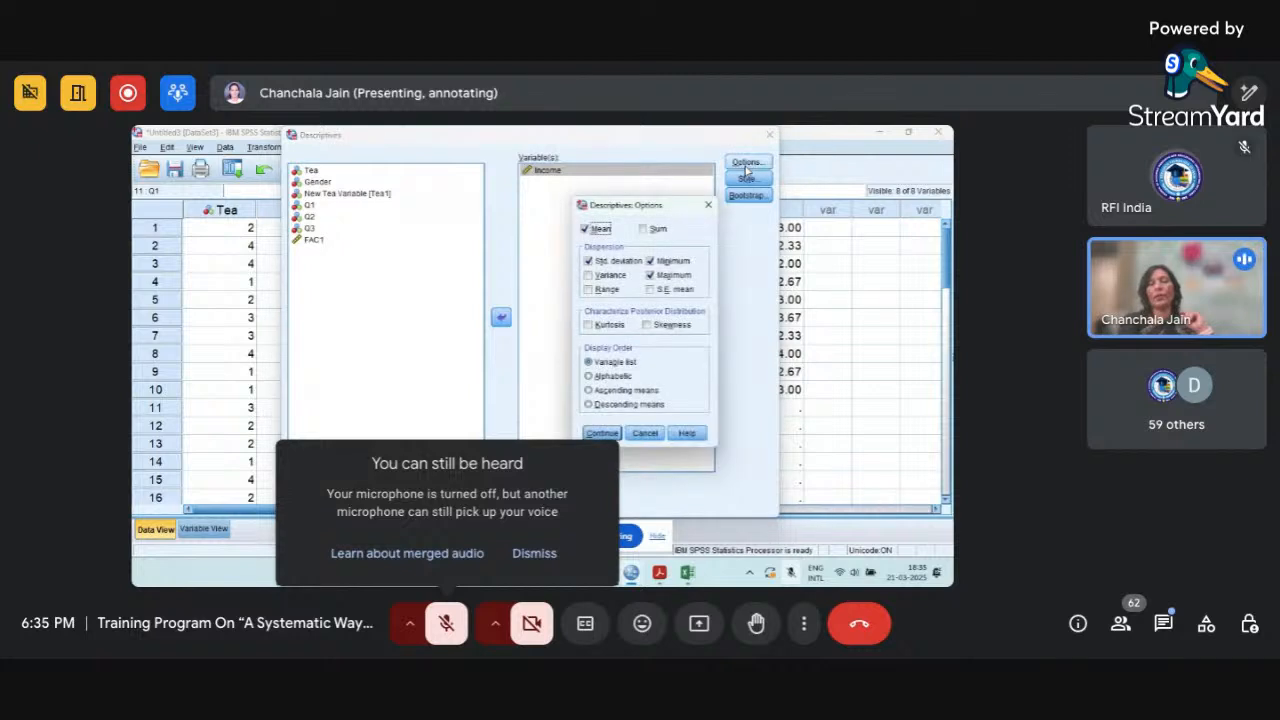
left_click_drag(634, 205, 635, 148)
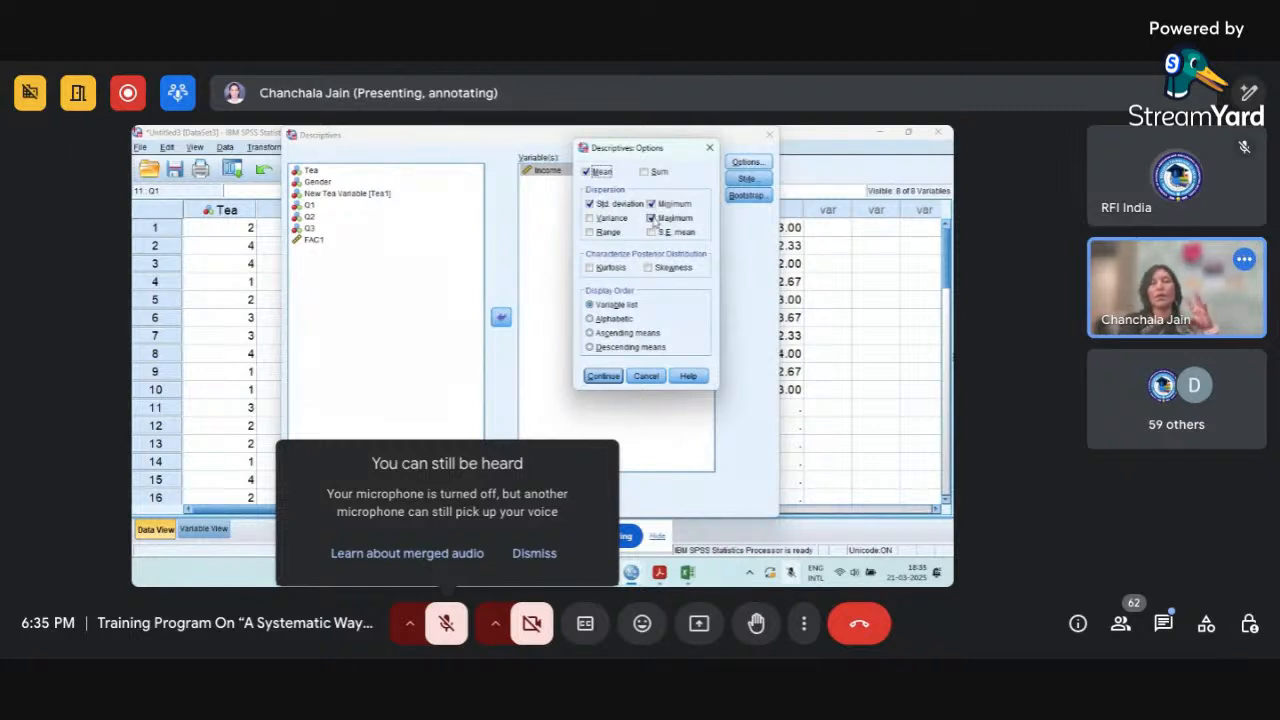
left_click(591, 268)
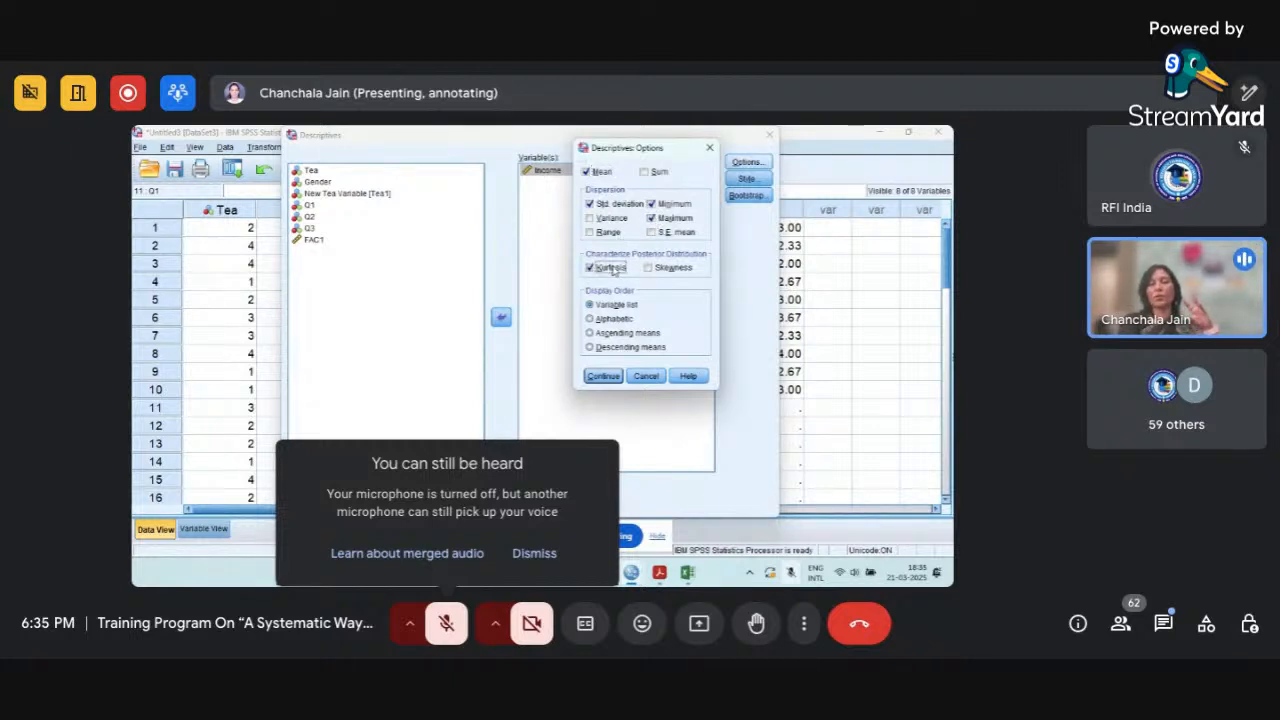
left_click(649, 269)
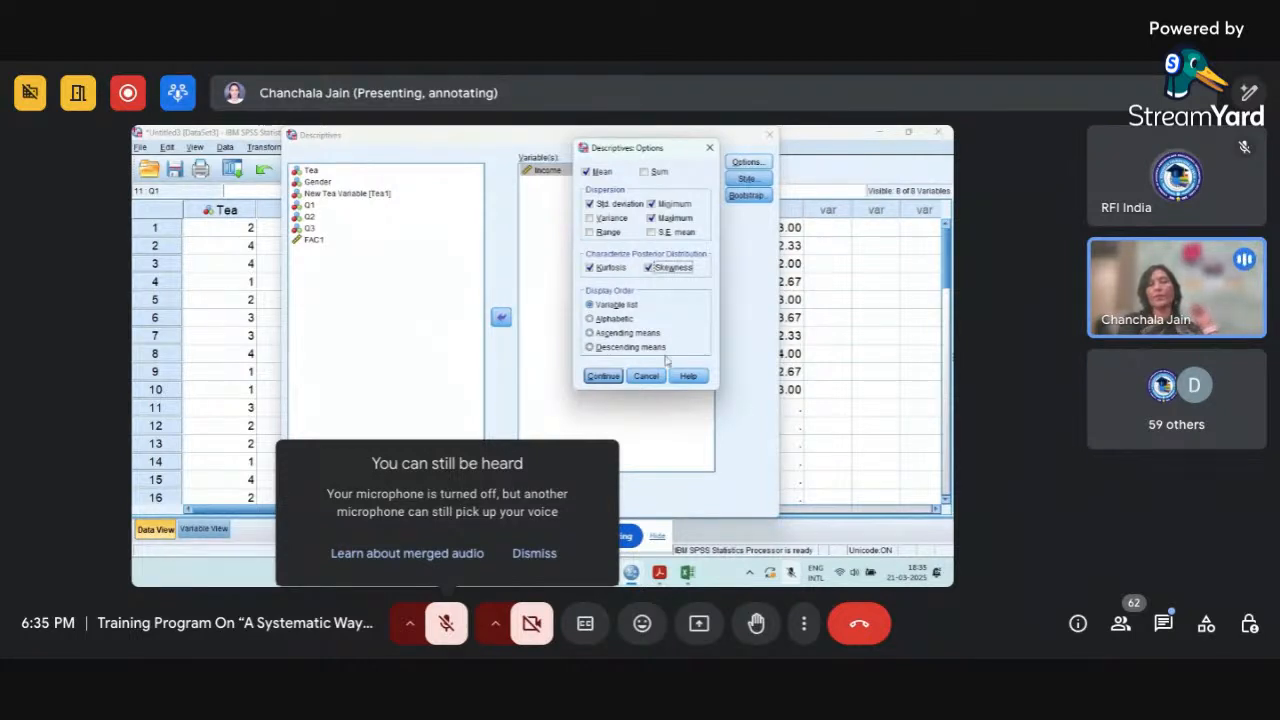
left_click(613, 378)
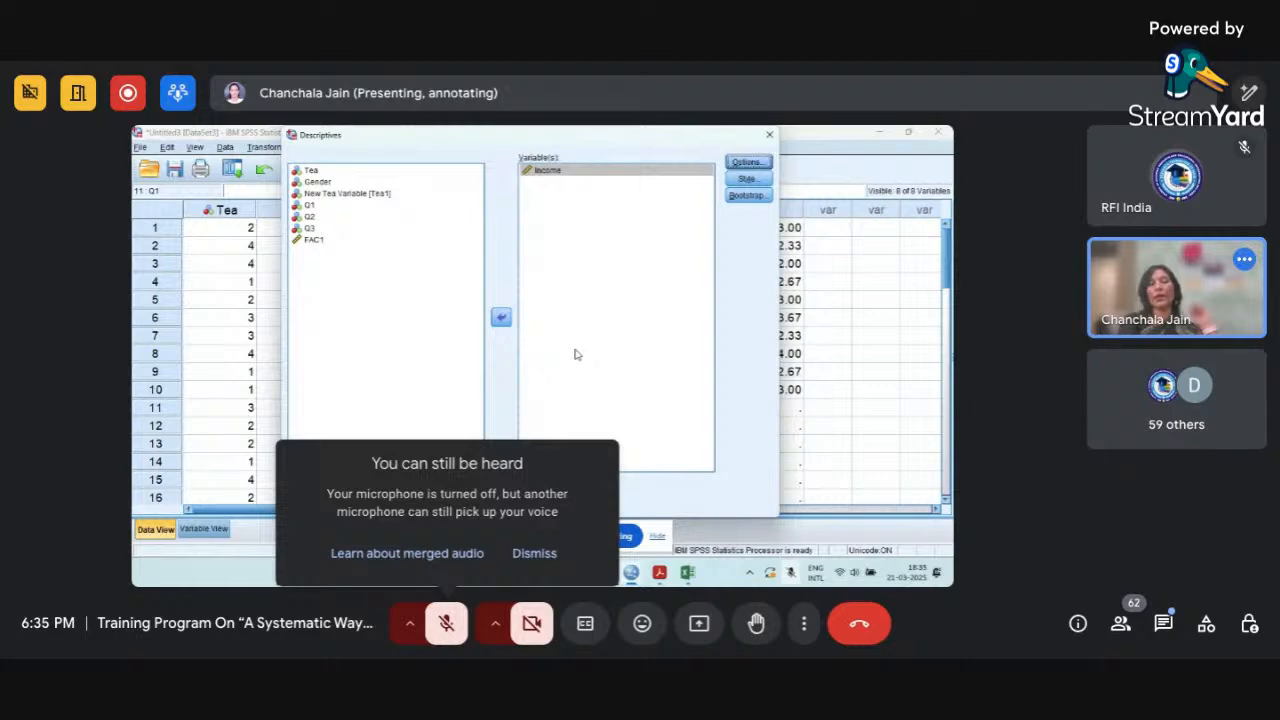
left_click(443, 504)
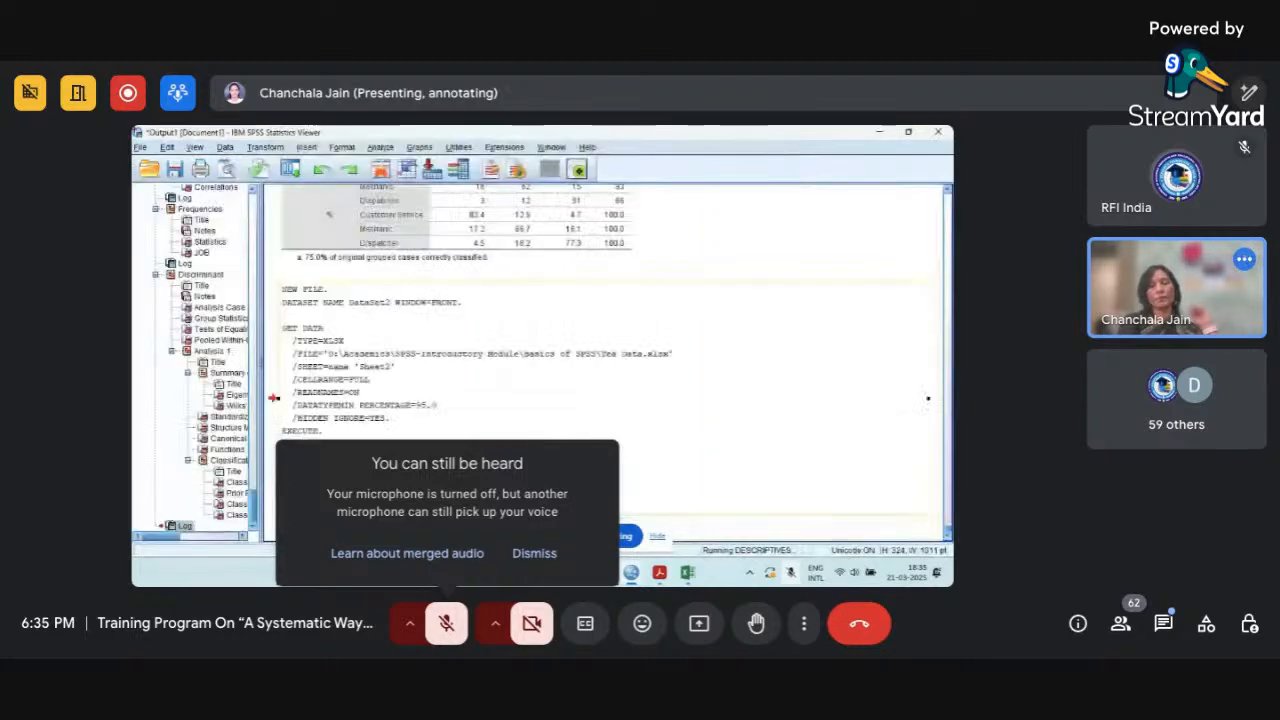
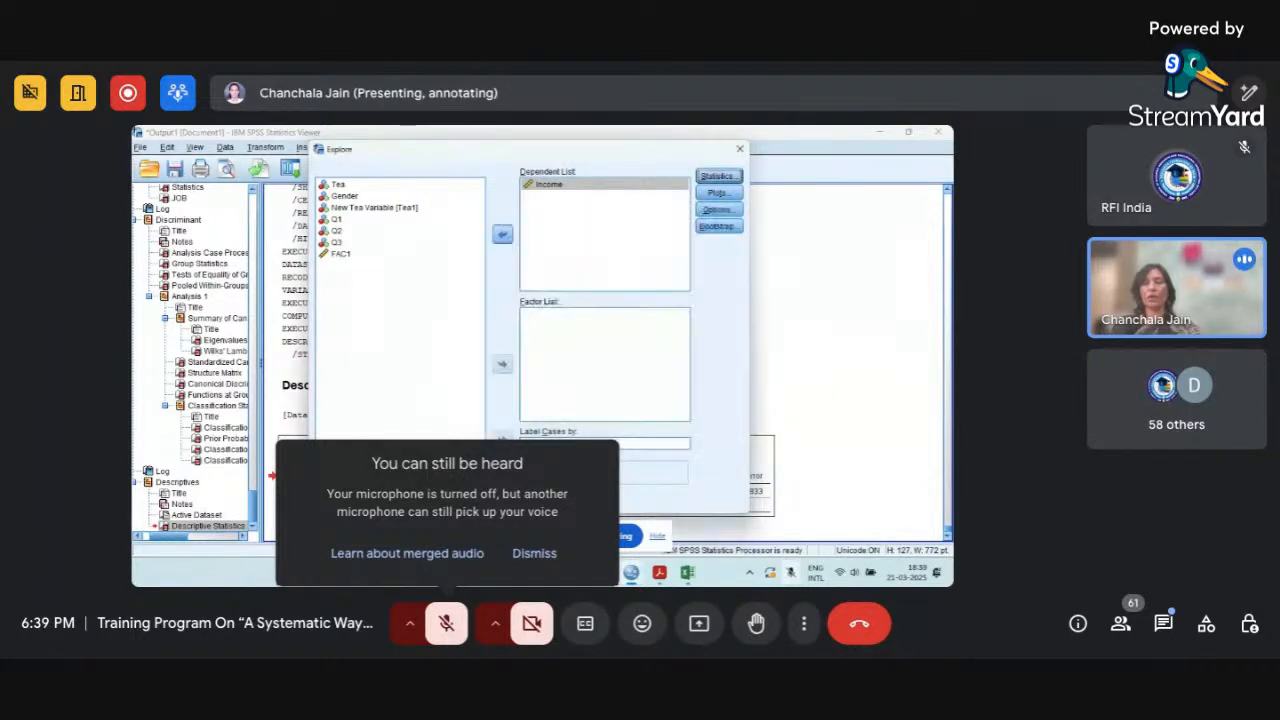
left_click(528, 553)
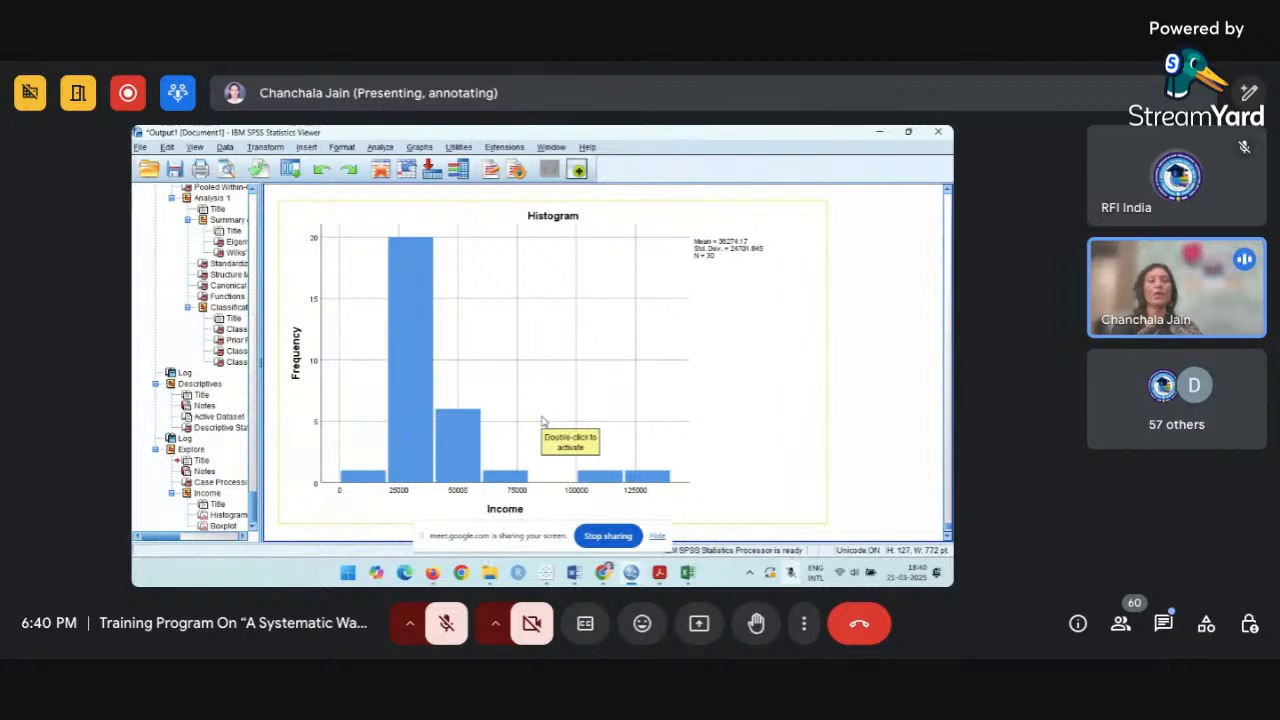
Add a Normal distribution curve to the Income histogram and return to the output.
left_click(533, 327)
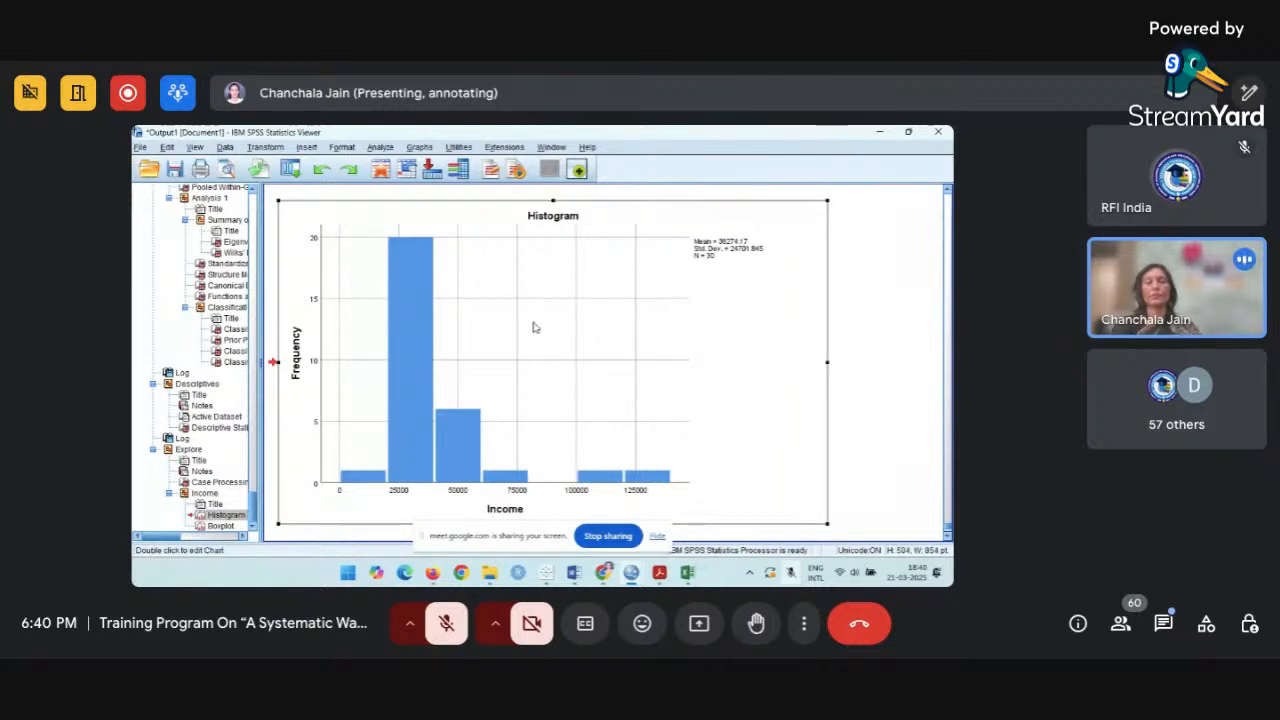
double_click(533, 327)
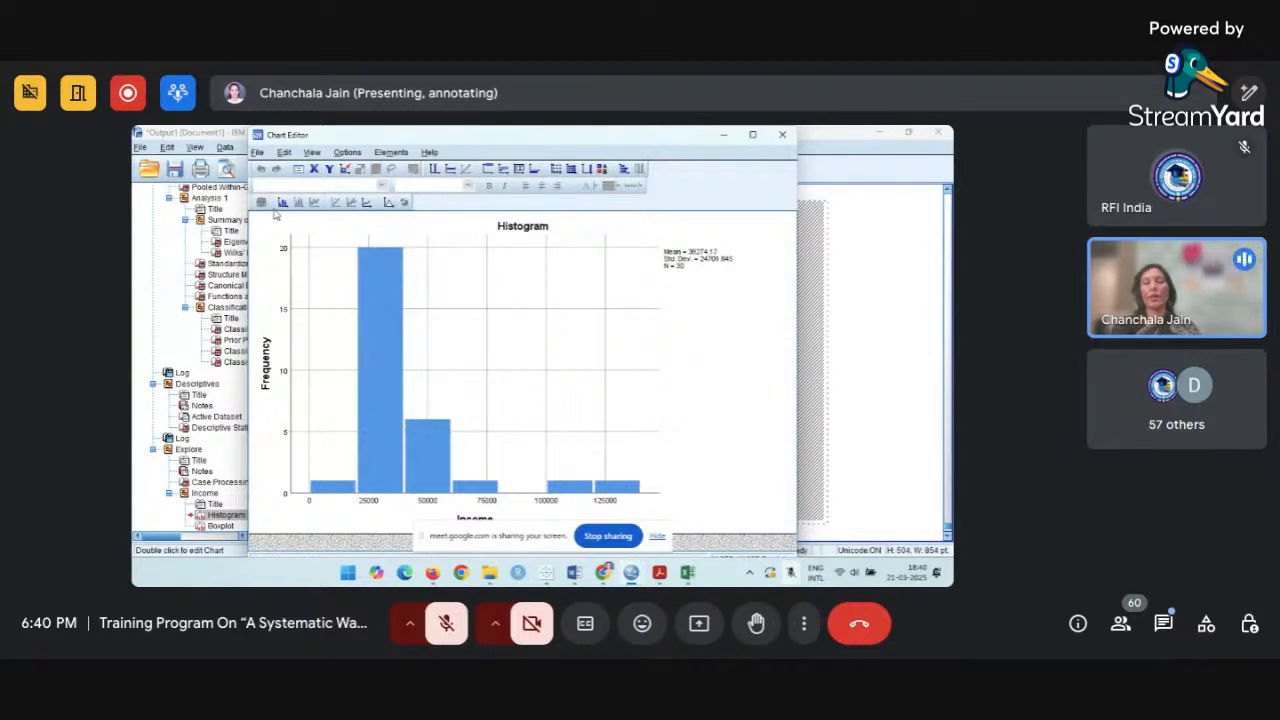
left_click(389, 203)
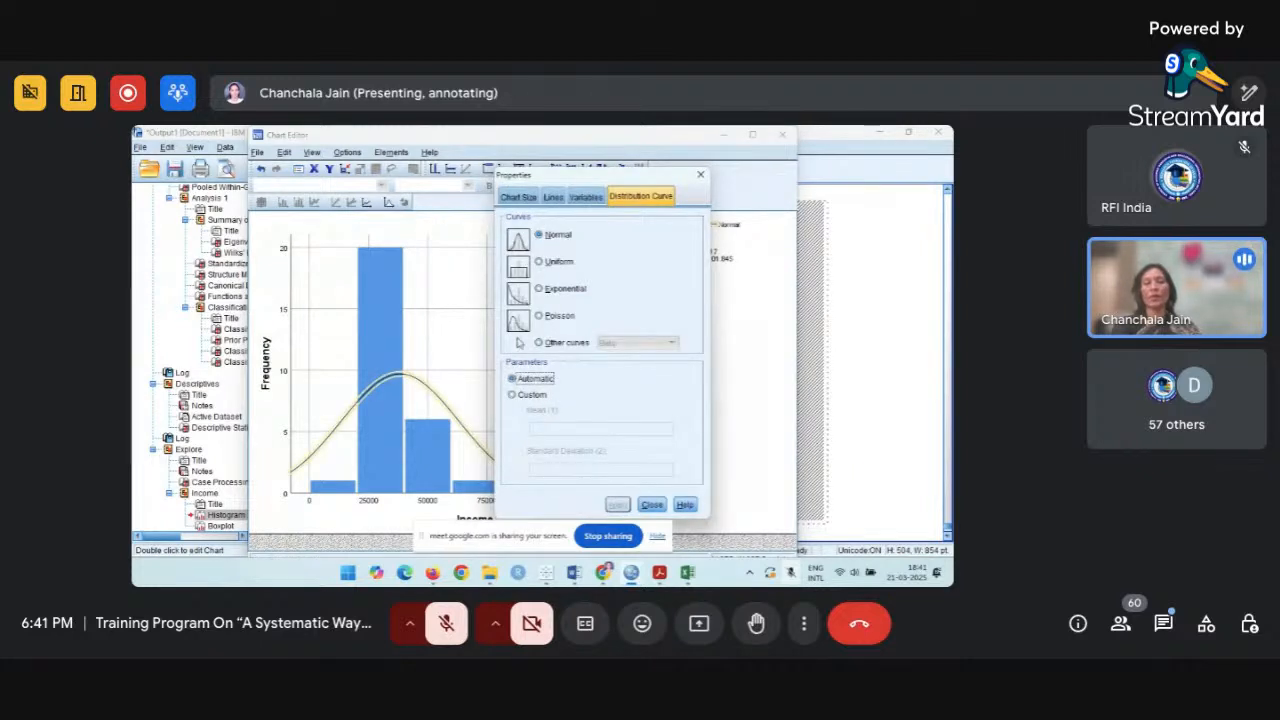
left_click(651, 504)
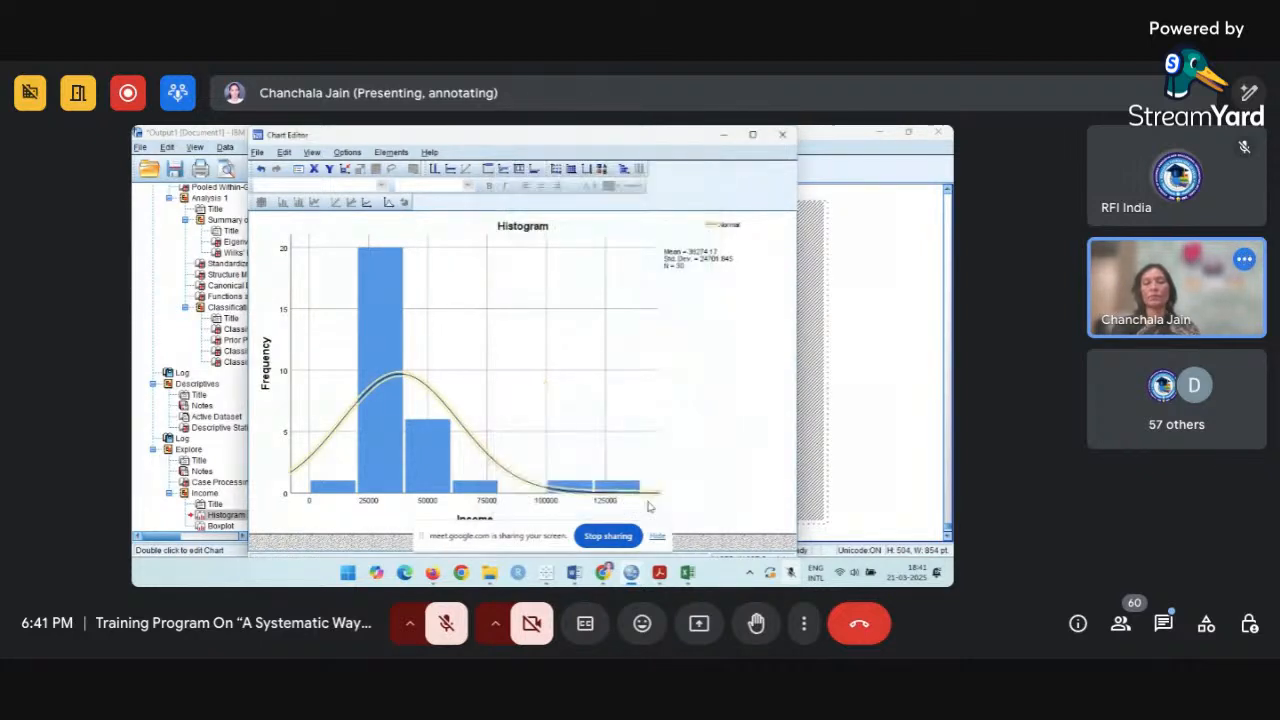
left_click(782, 134)
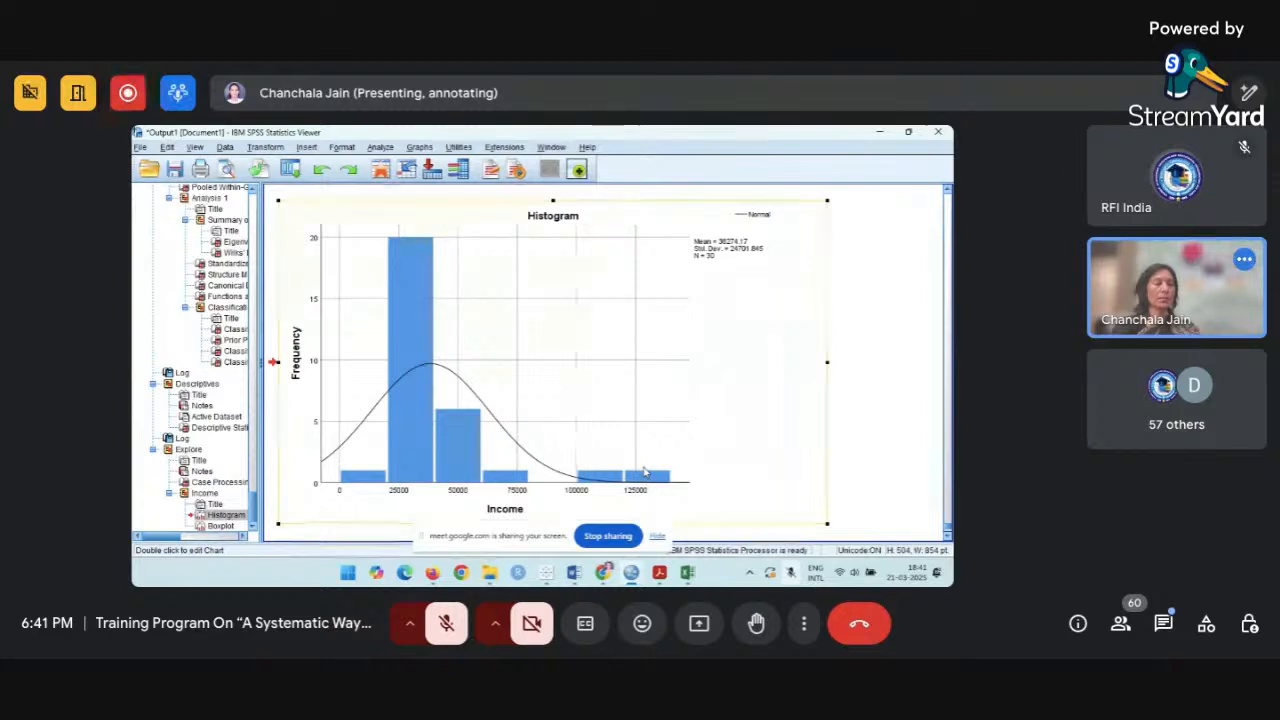
Examine the Income boxplot for outliers and compare it with the histogram and the Descriptive Statistics table.
scroll(645, 471, "down", 3)
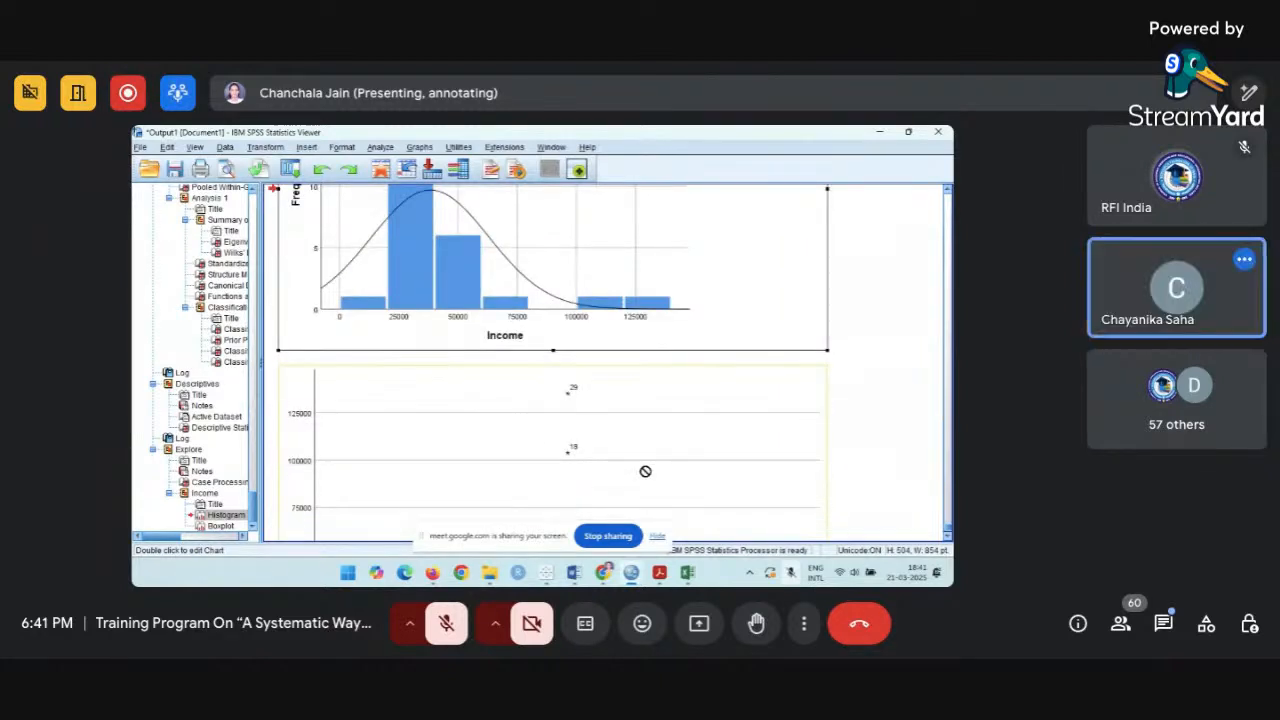
scroll(645, 471, "down", 3)
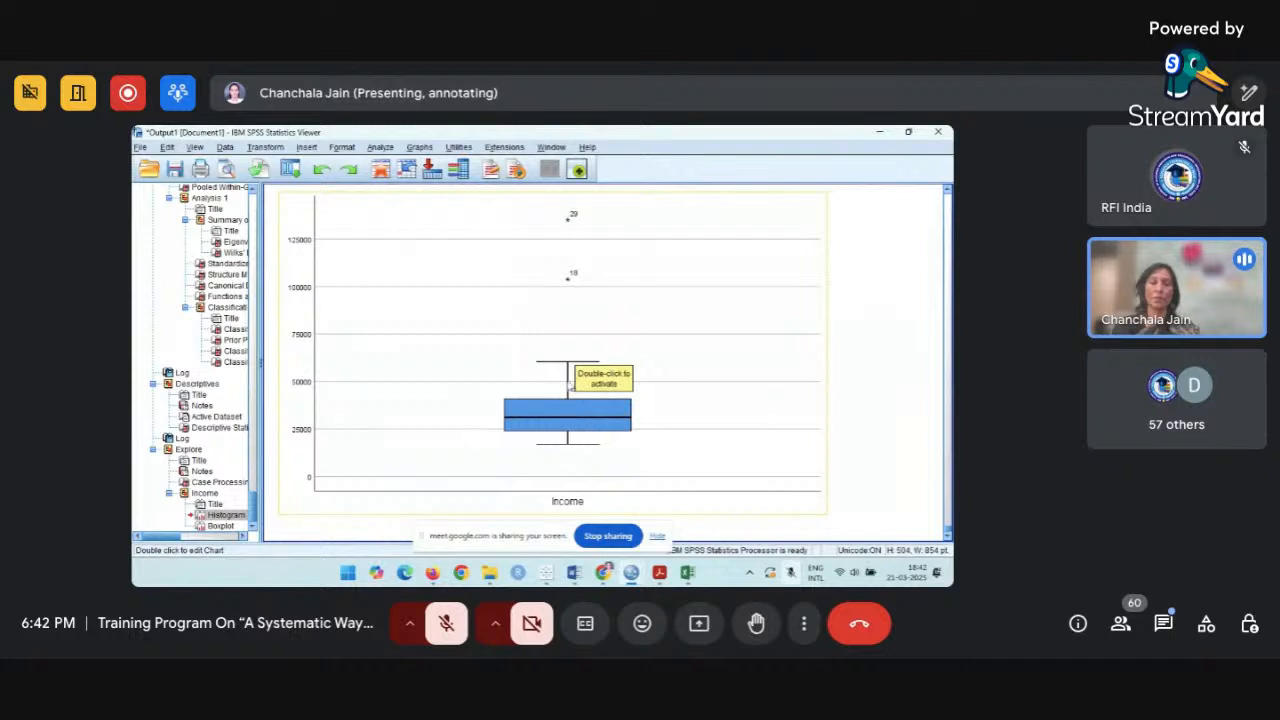
scroll(567, 405, "up", 3)
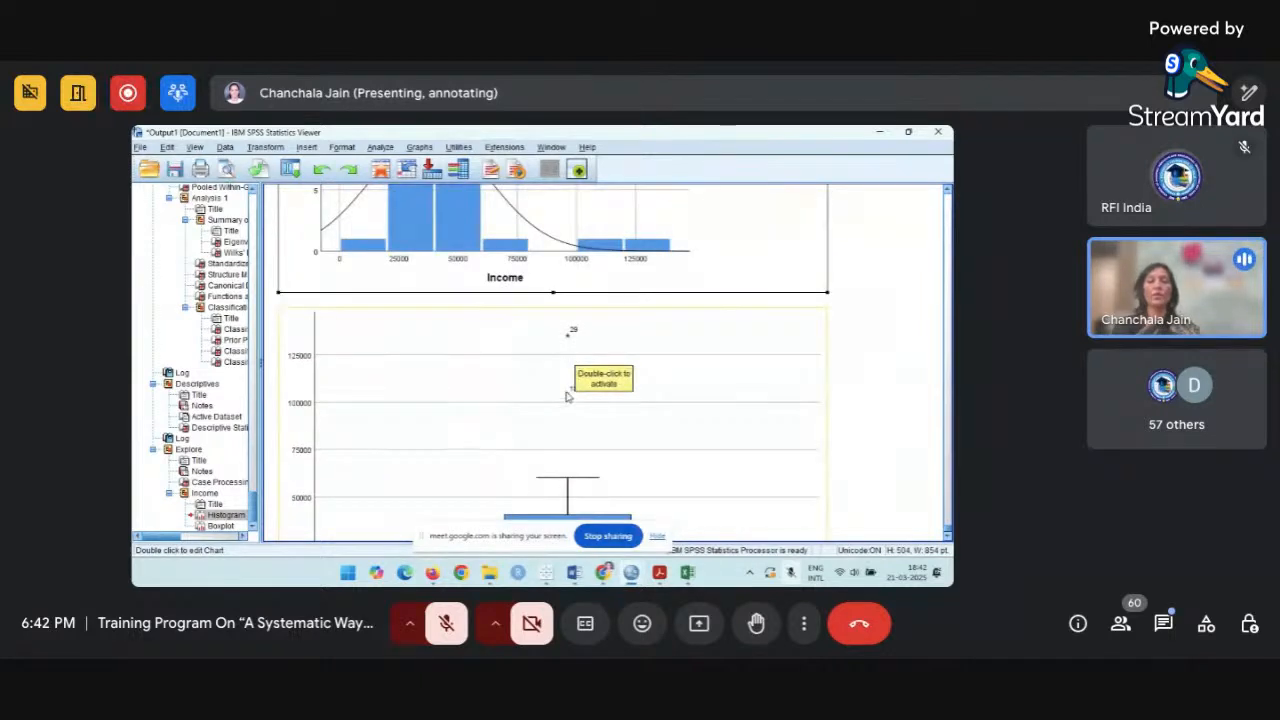
scroll(567, 345, "down", 2)
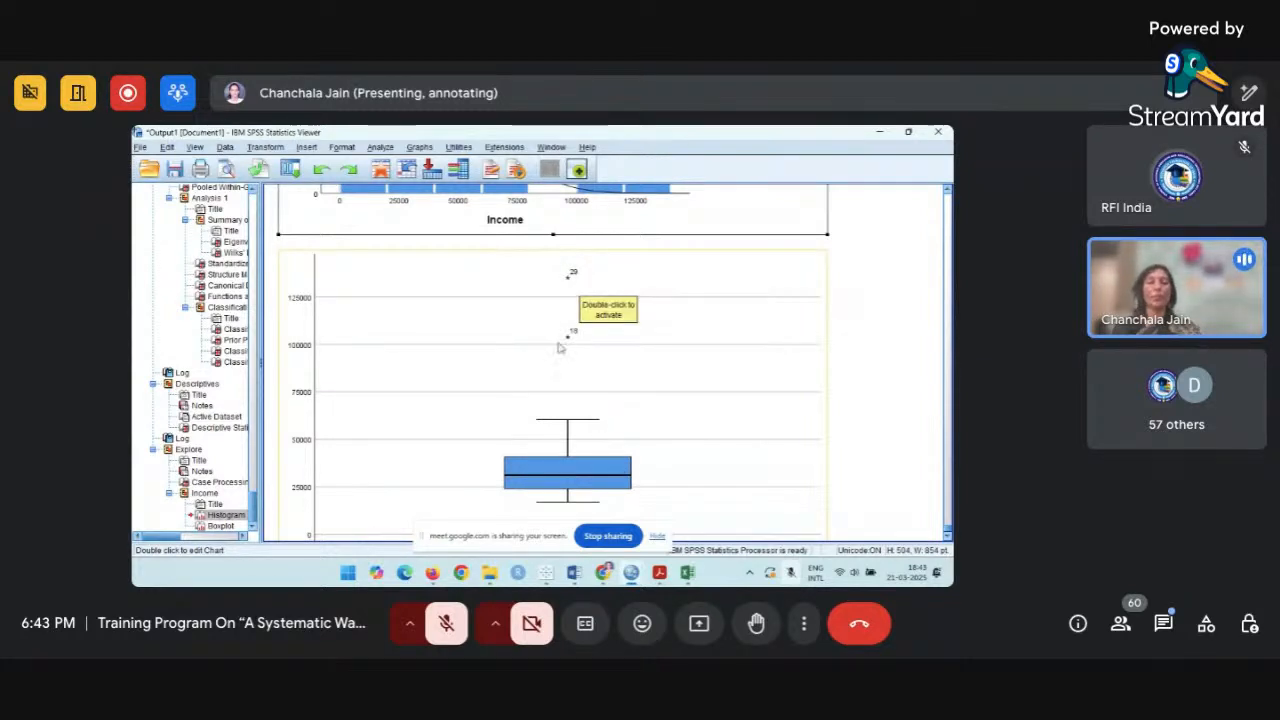
scroll(578, 354, "up", 10)
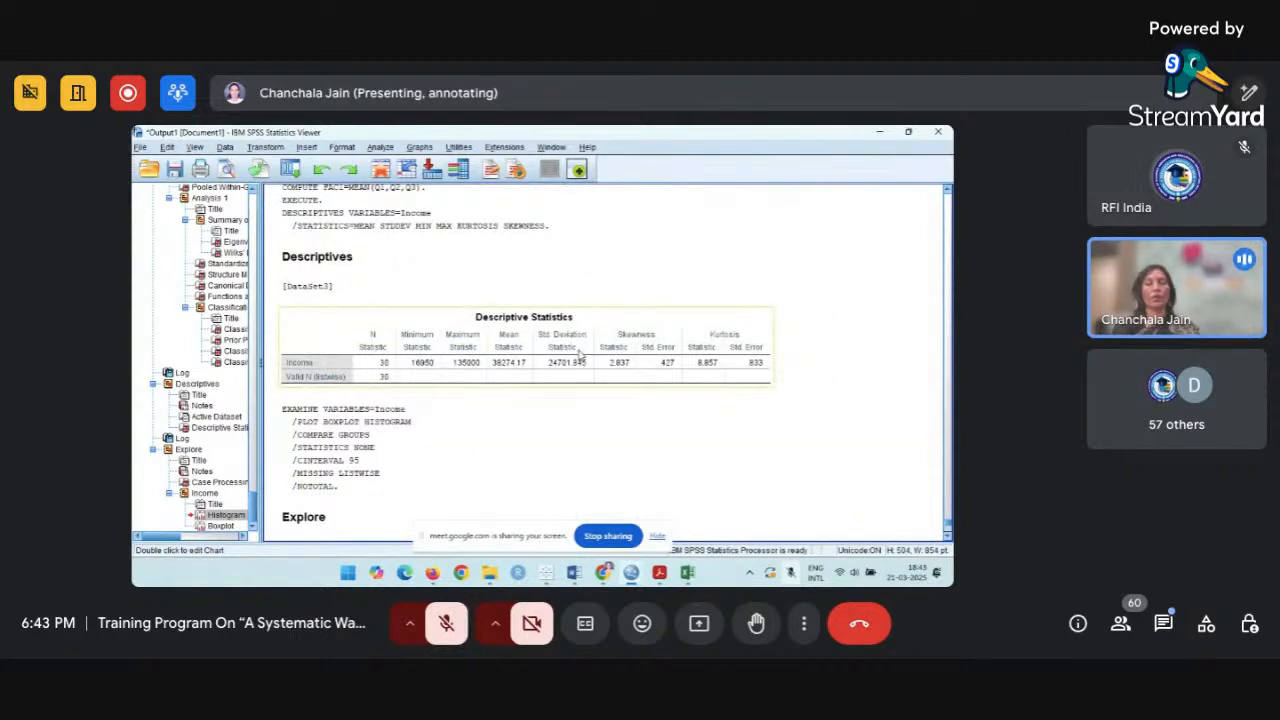
scroll(578, 354, "down", 10)
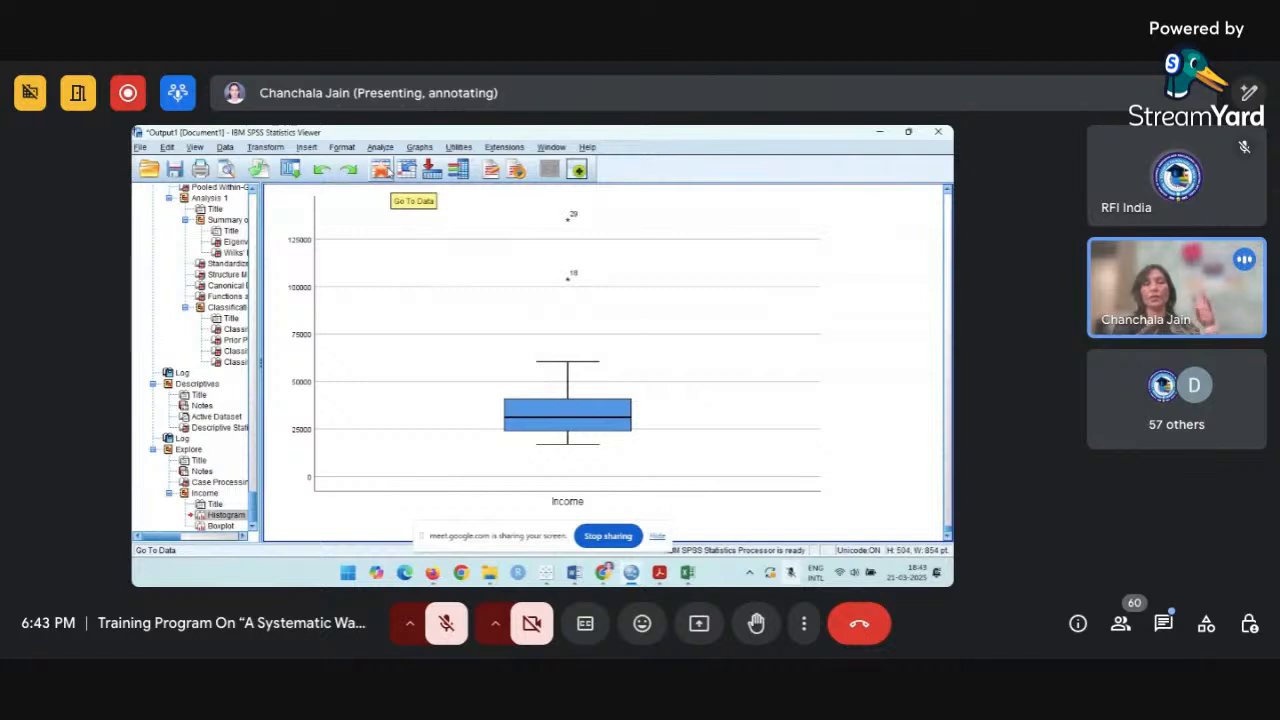
left_click(381, 149)
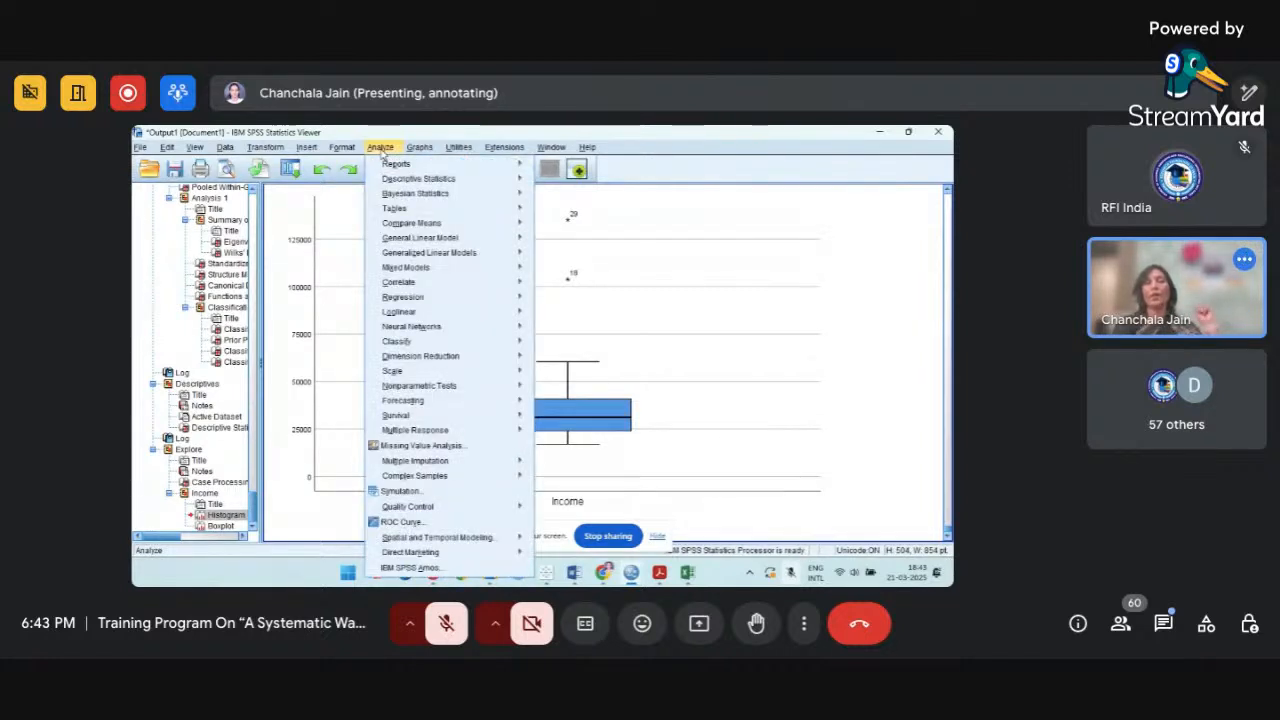
mouse_move(504, 147)
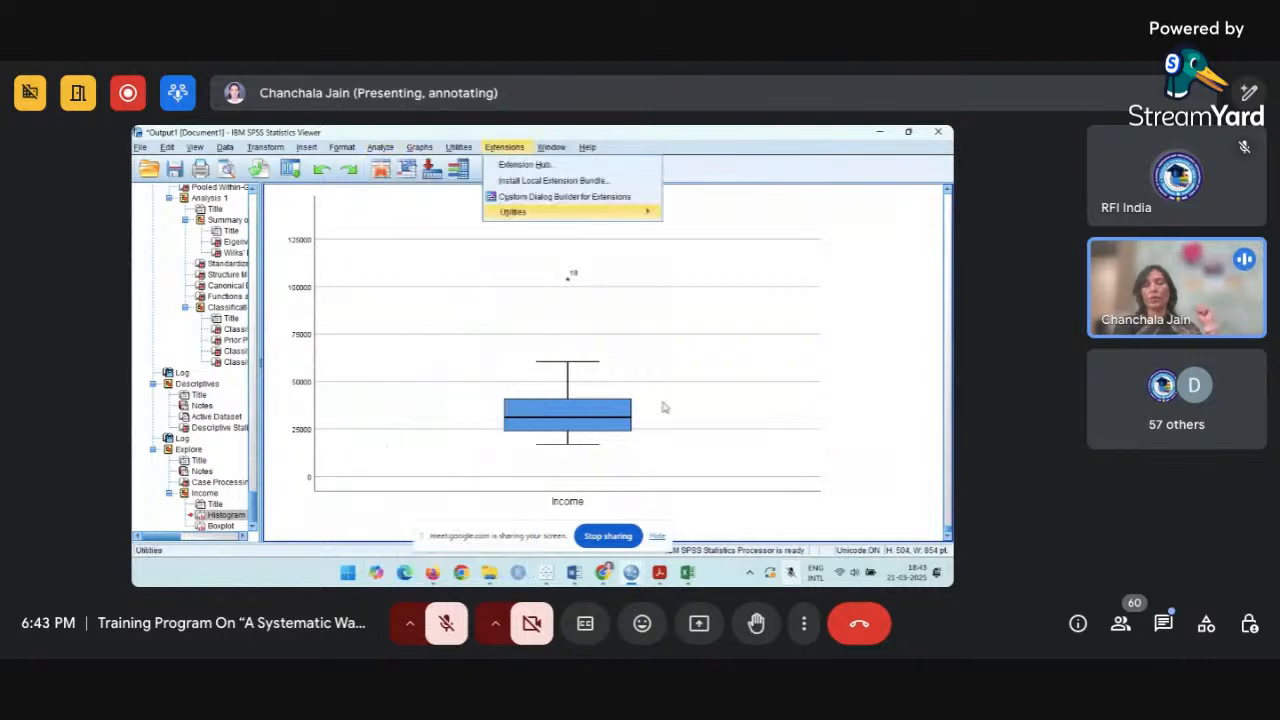
Switch to the Untitled3 dataset and review its cases, focusing on the Income and Gender columns.
mouse_move(515, 212)
mouse_move(640, 575)
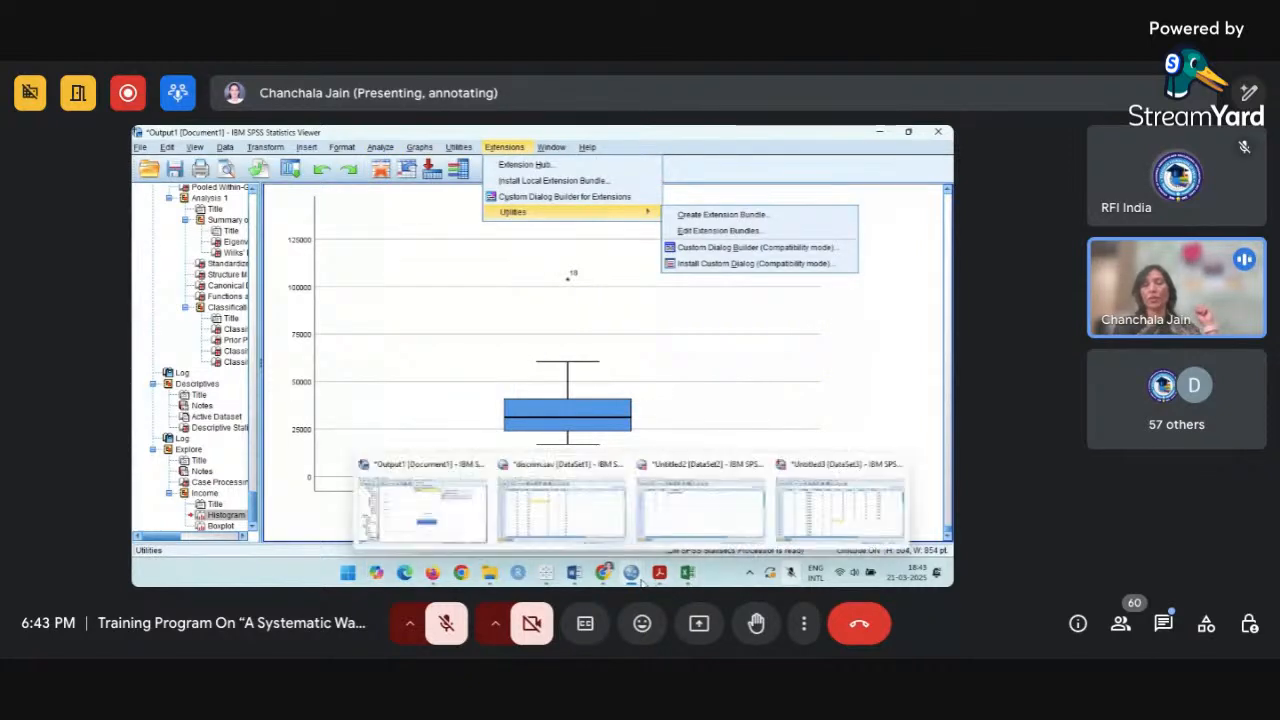
left_click(803, 525)
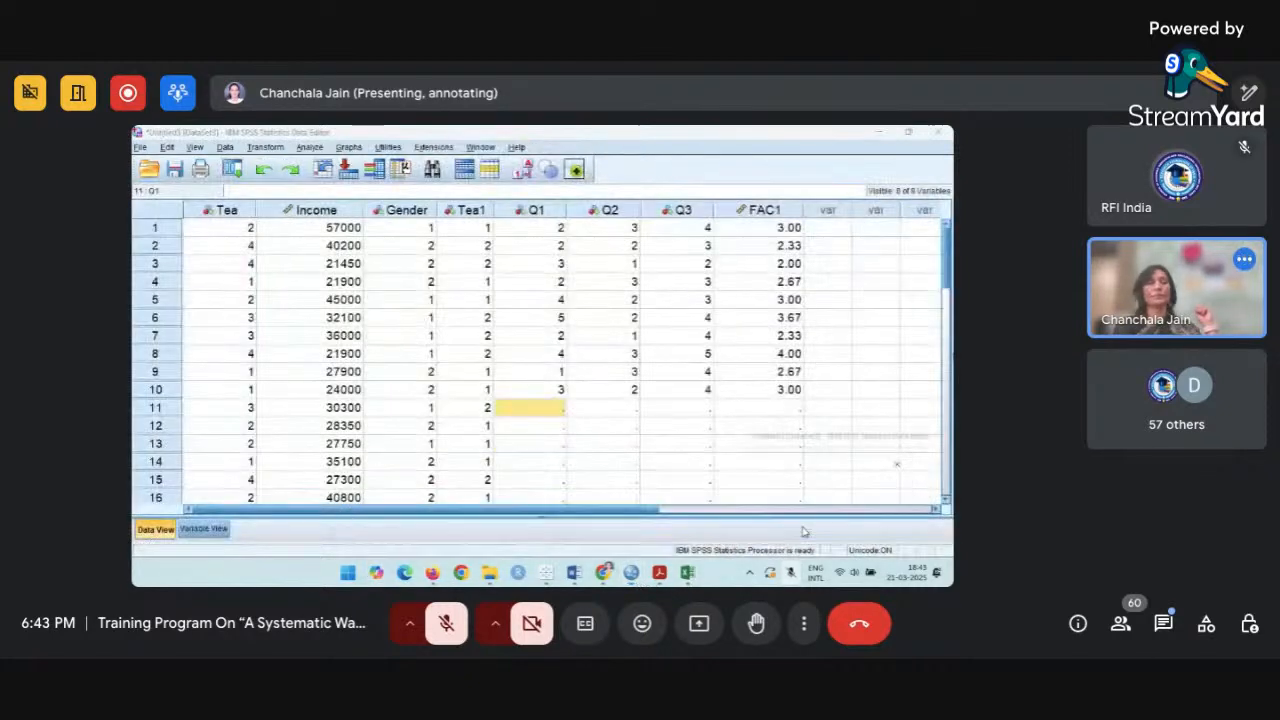
left_click(390, 337)
scroll(387, 342, "down", 2)
scroll(387, 342, "down", 3)
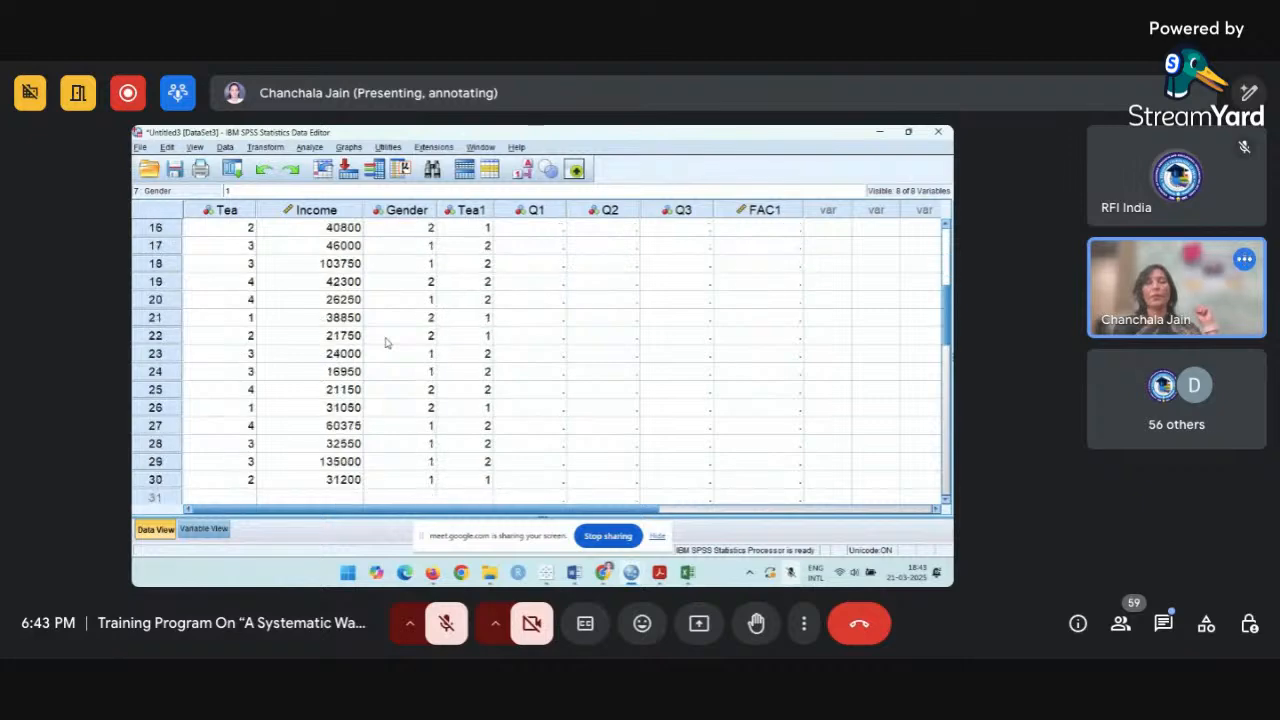
scroll(387, 342, "up", 5)
left_click(328, 212)
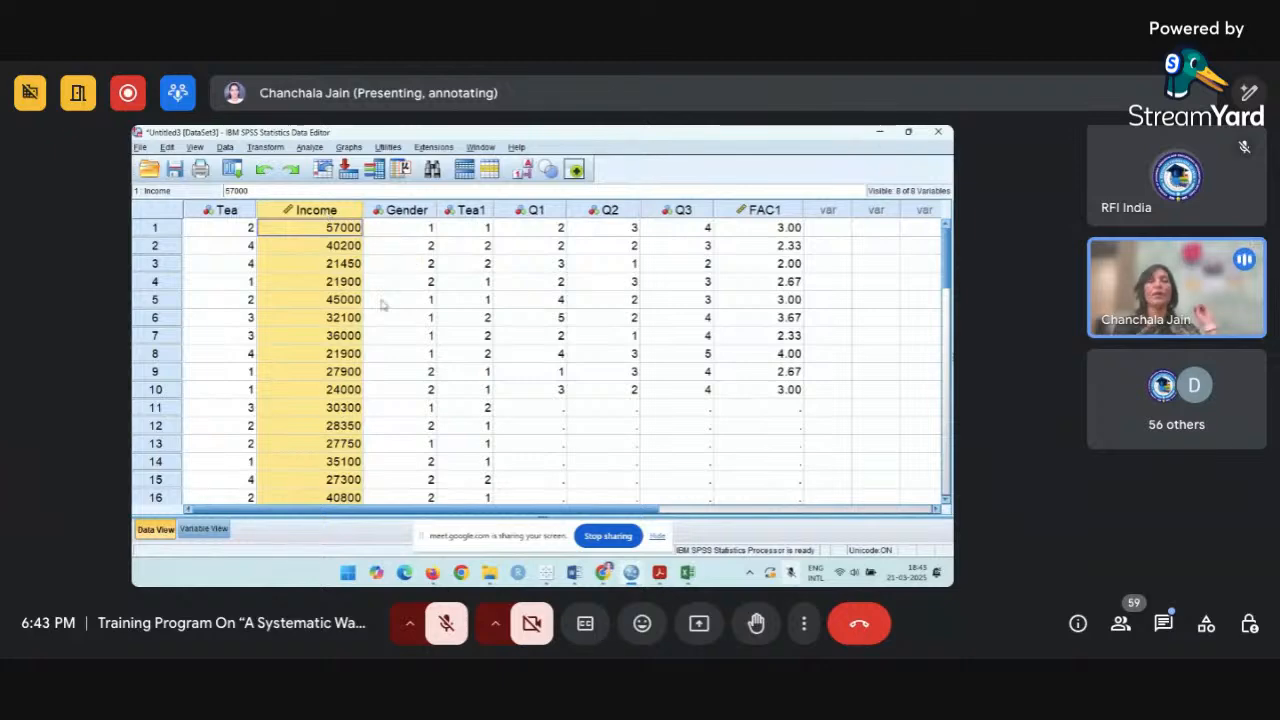
left_click(415, 212)
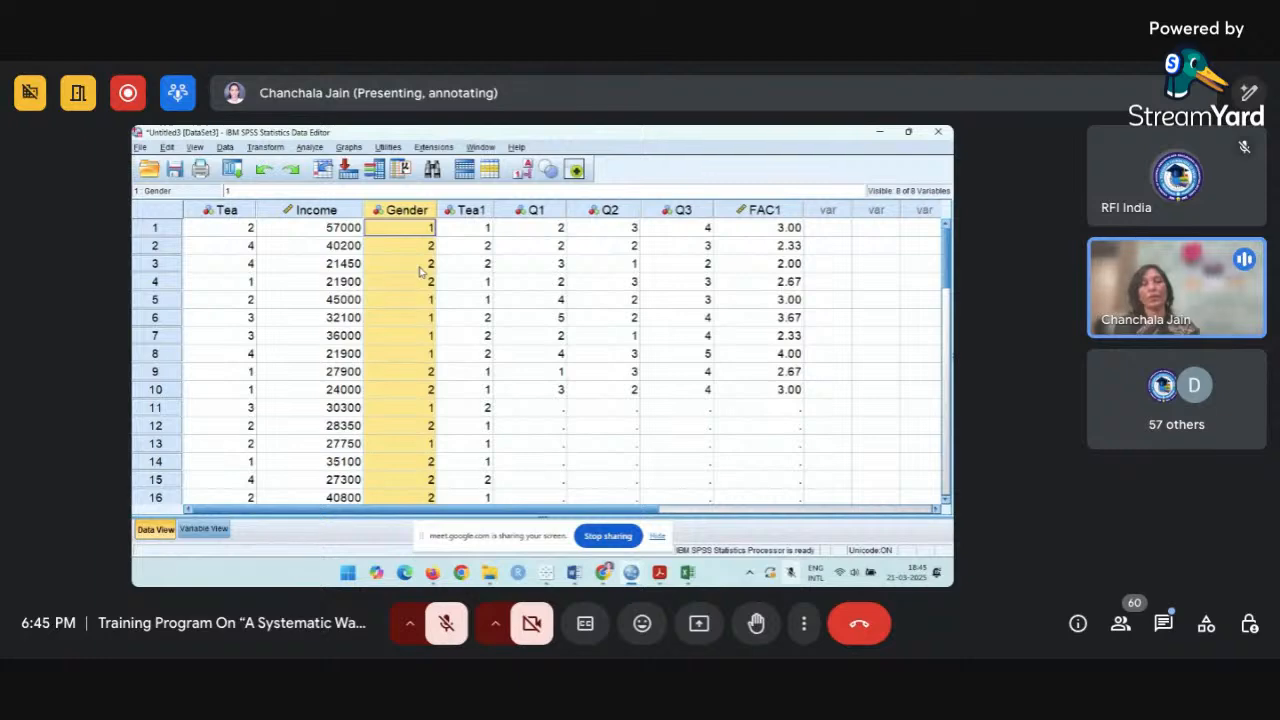
Set up an Independent-Samples T Test with Income as the test variable and Gender as the grouping variable.
left_click(310, 147)
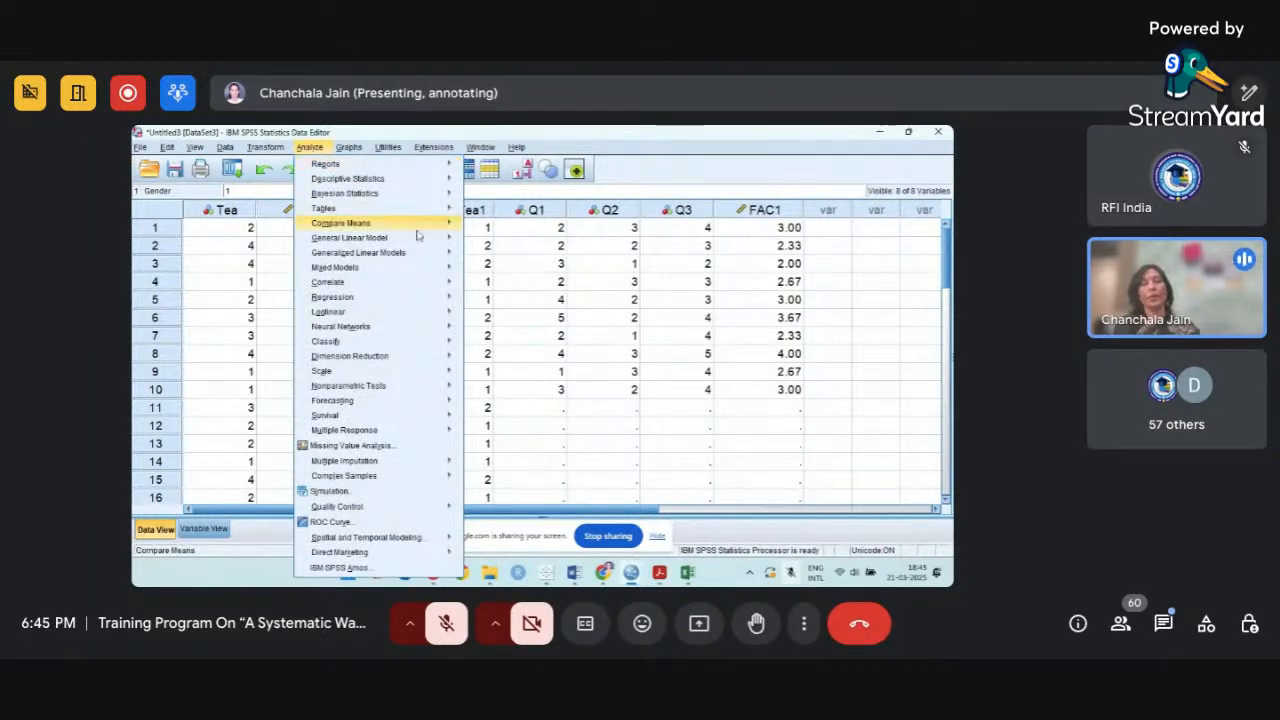
mouse_move(420, 232)
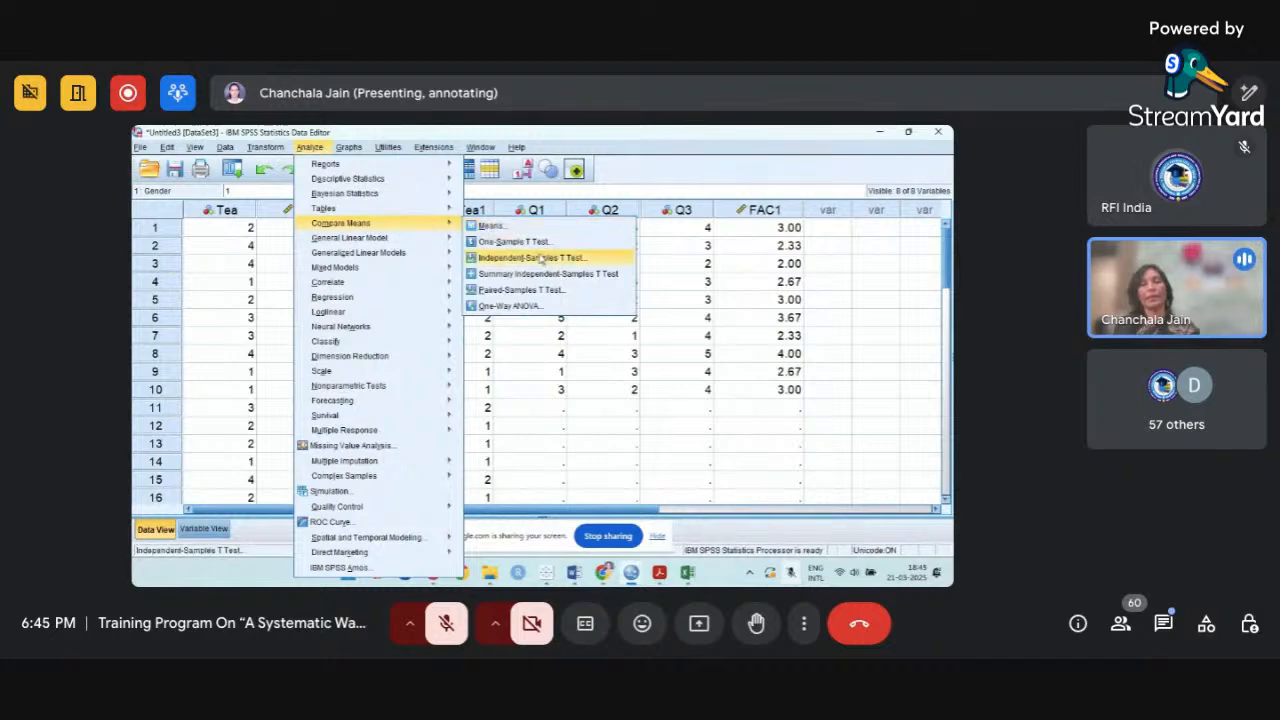
left_click(540, 259)
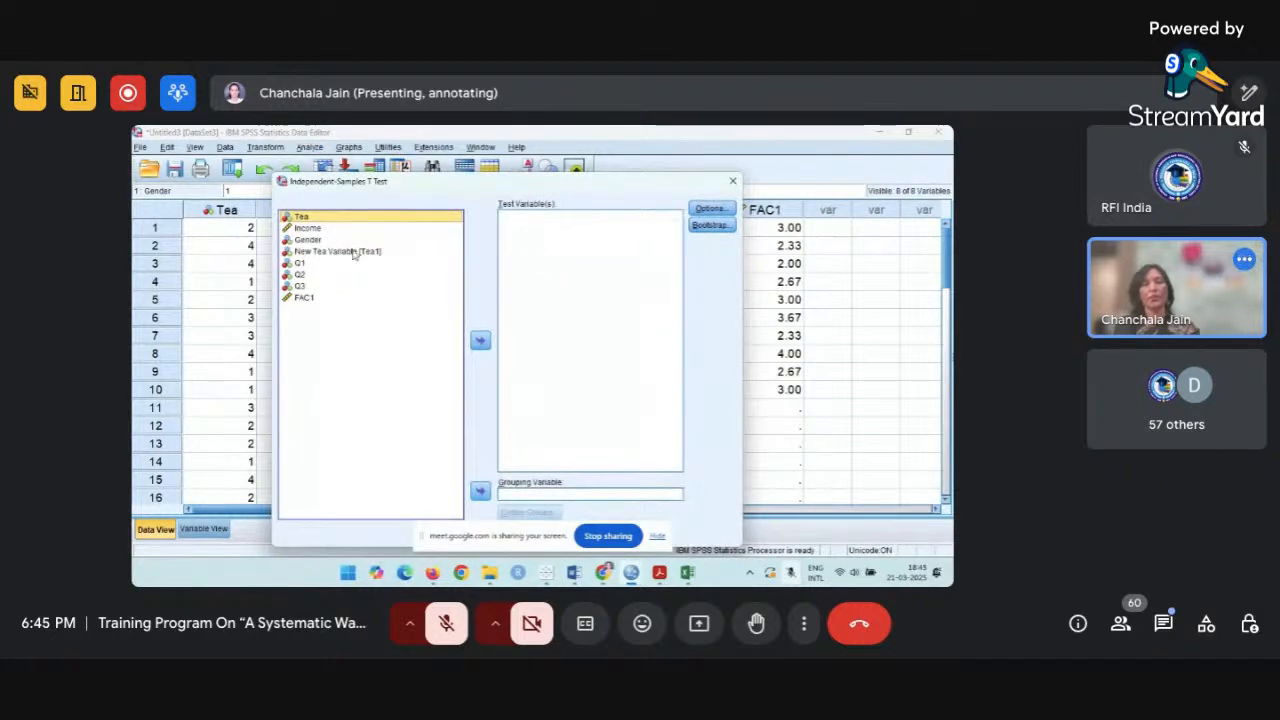
left_click(305, 228)
left_click(481, 342)
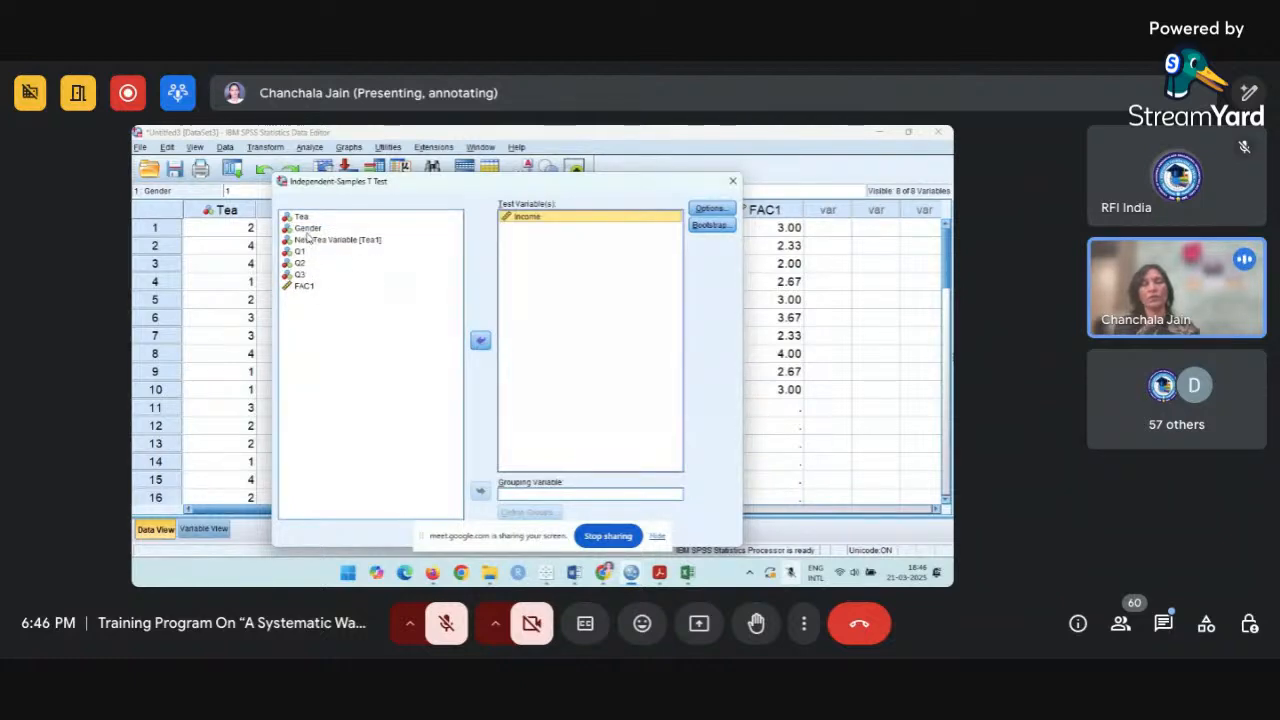
left_click(307, 229)
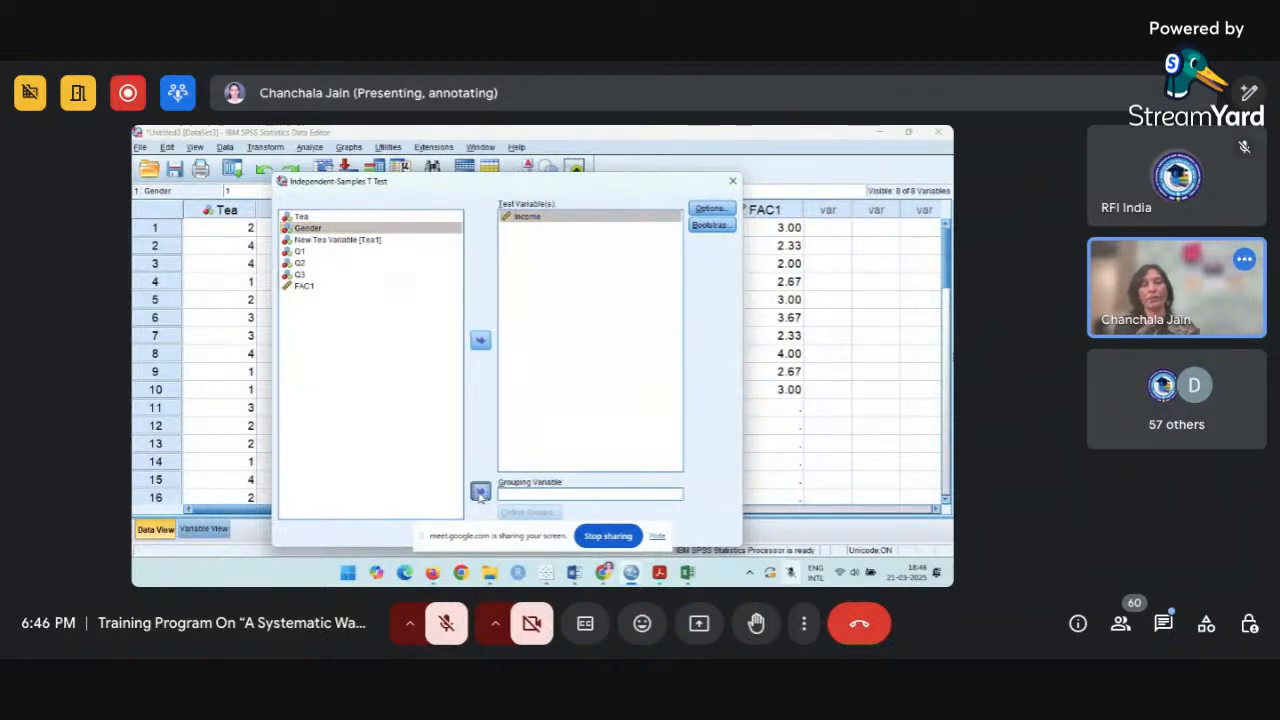
left_click(480, 493)
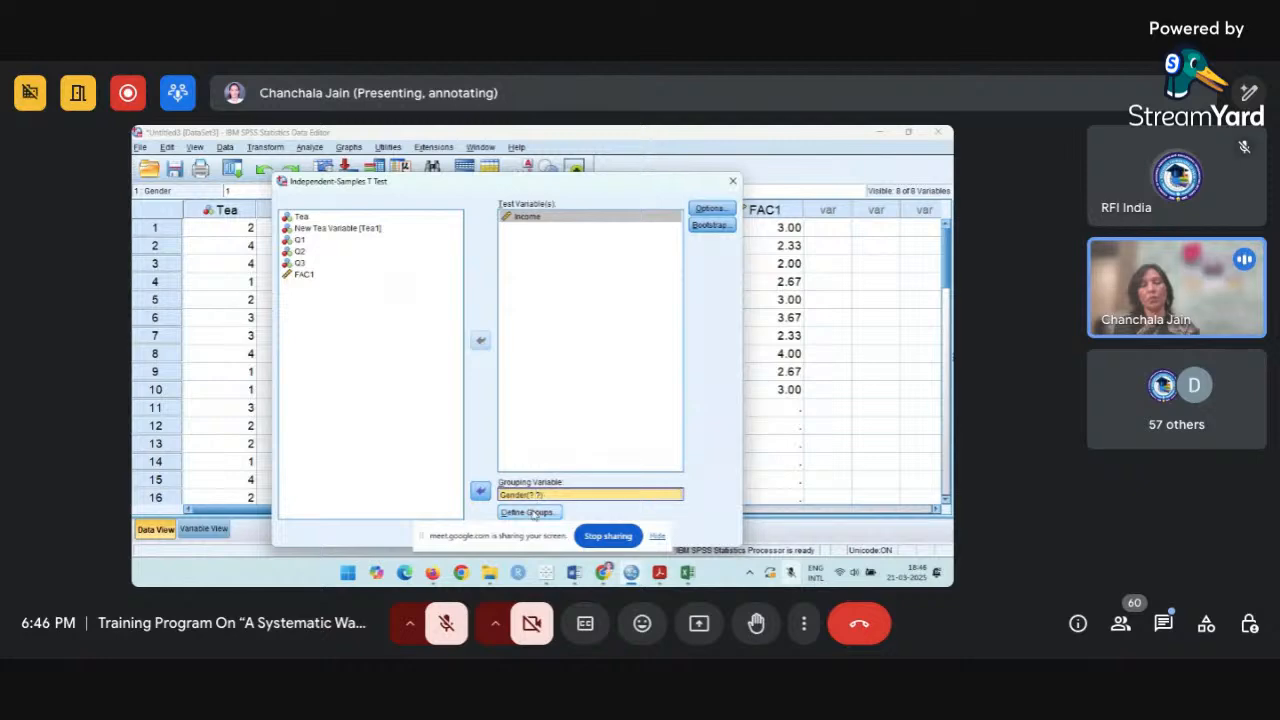
Define the Gender groups as values 1 and 2, and run the t test.
left_click(530, 512)
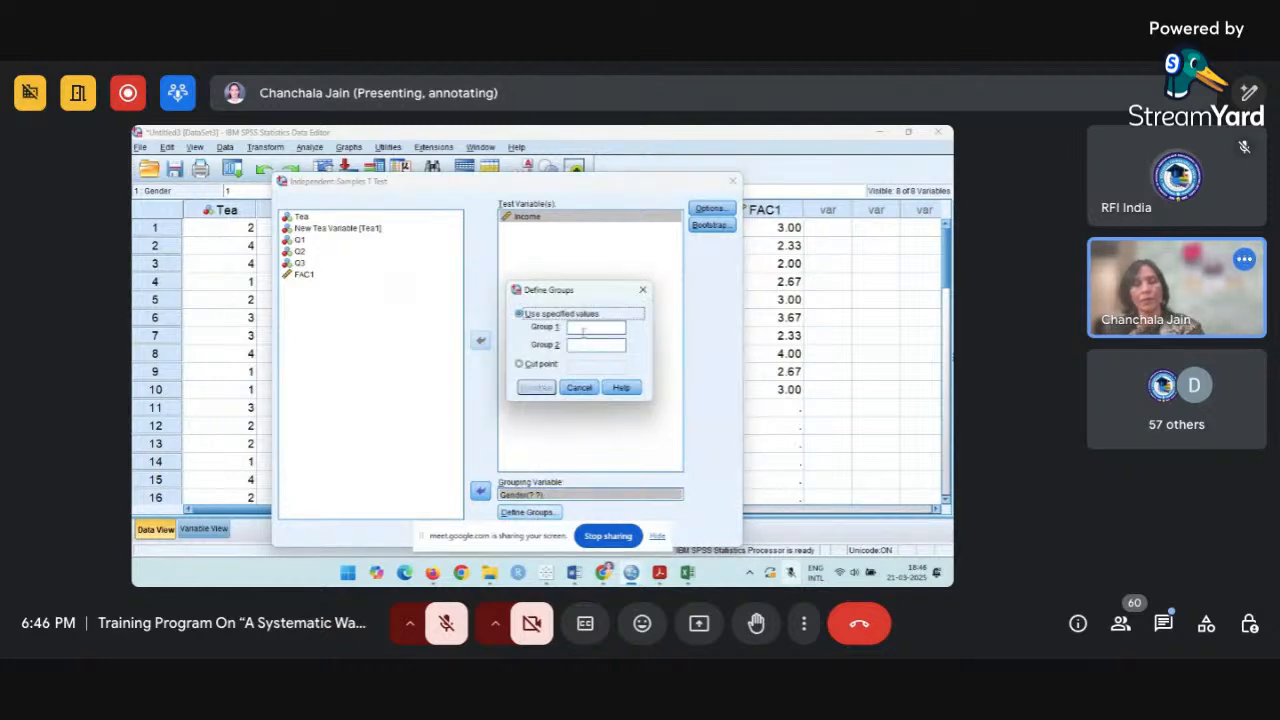
left_click(585, 328)
type("1")
key("Tab")
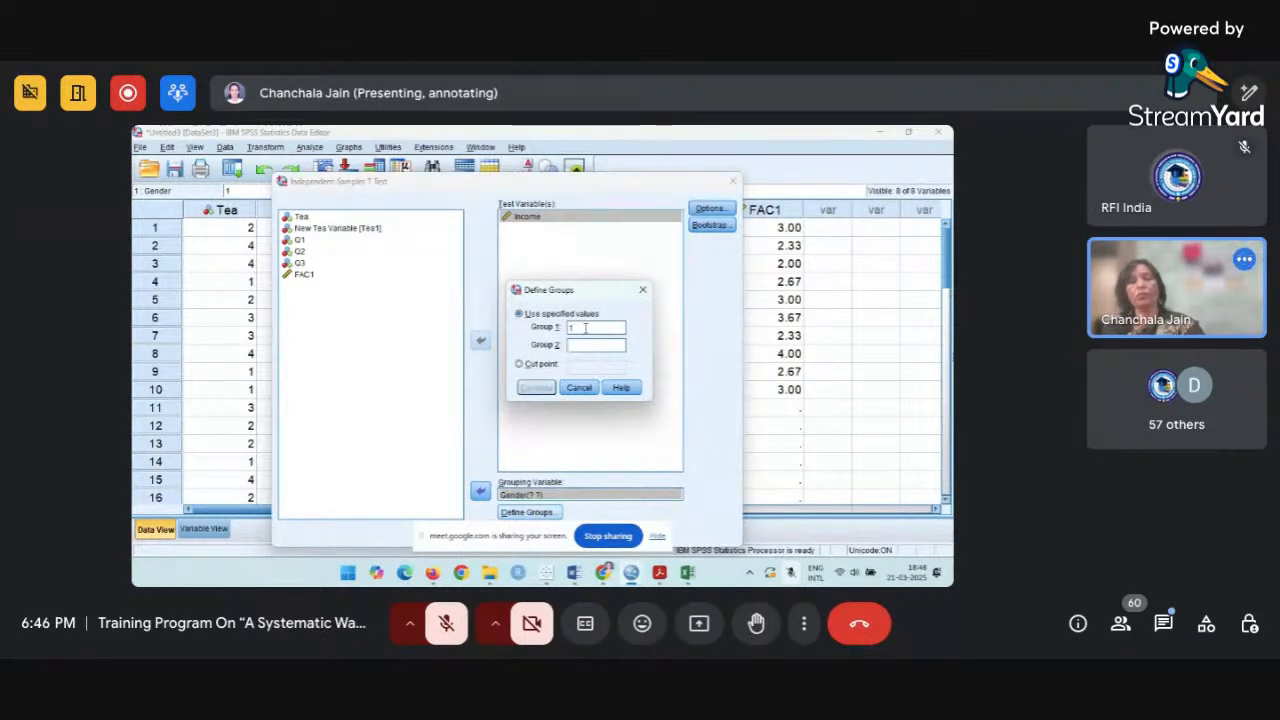
type("2")
left_click(537, 388)
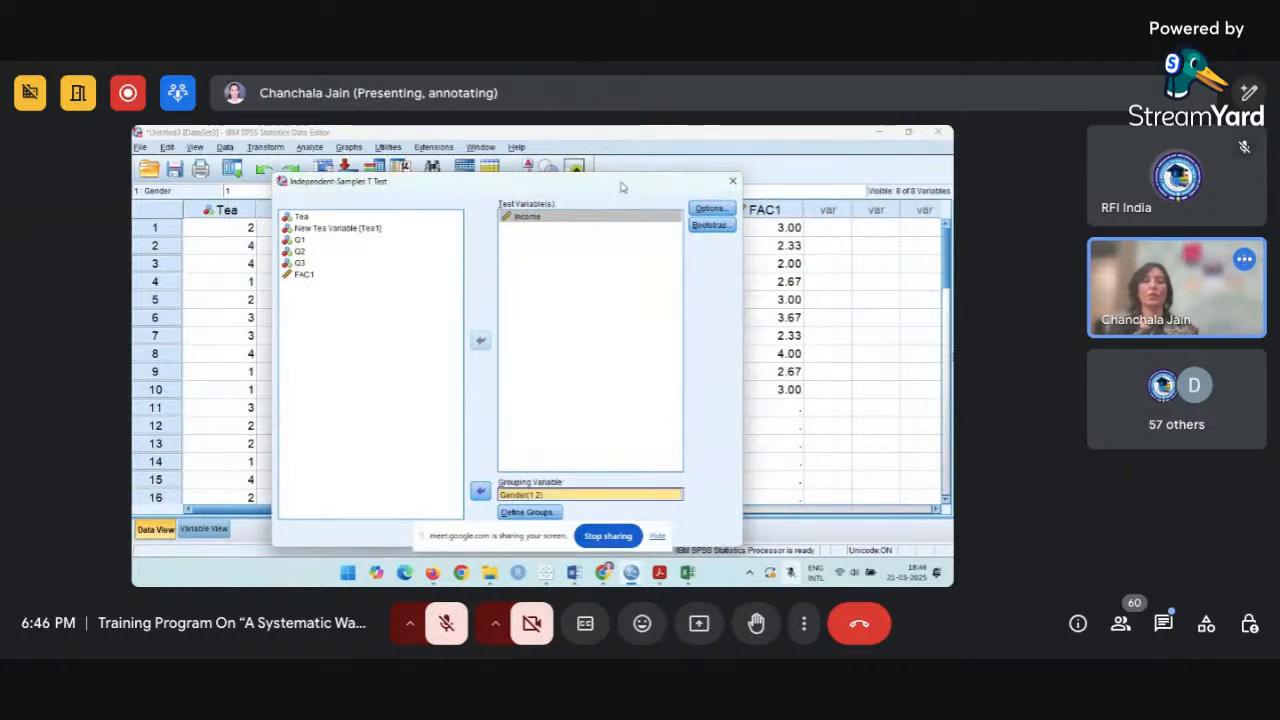
left_click_drag(624, 195, 600, 149)
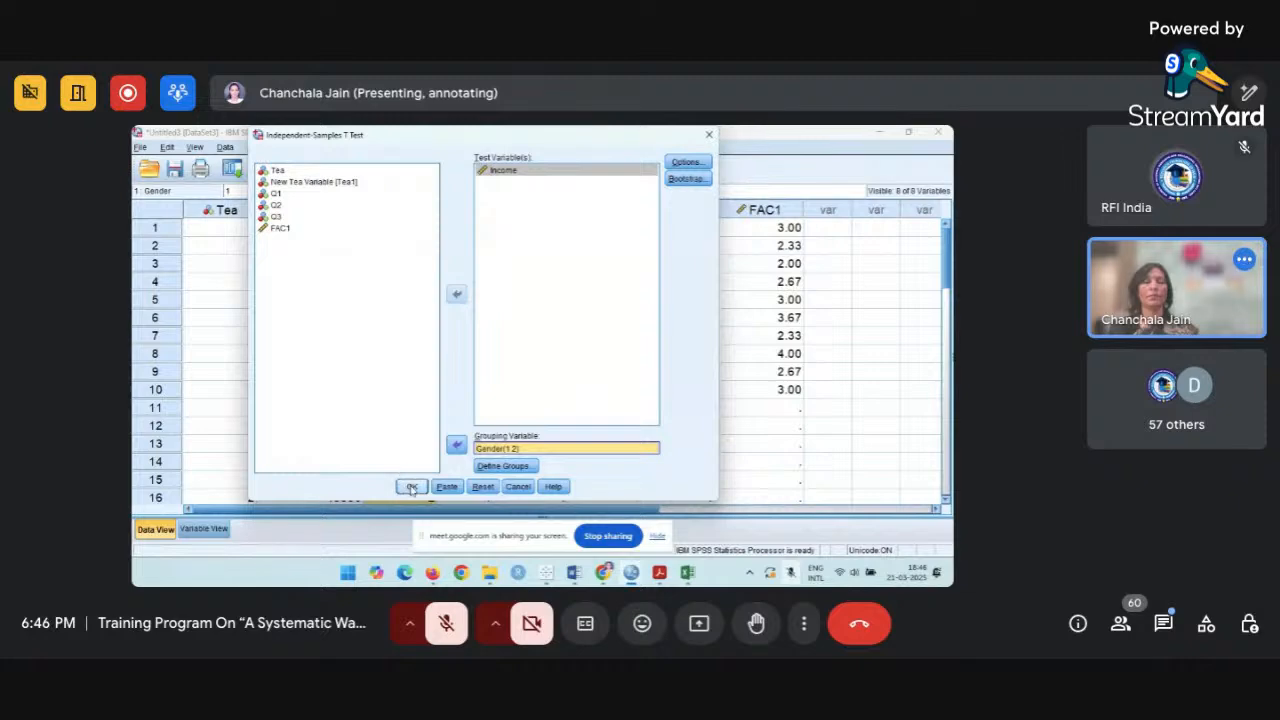
left_click(411, 486)
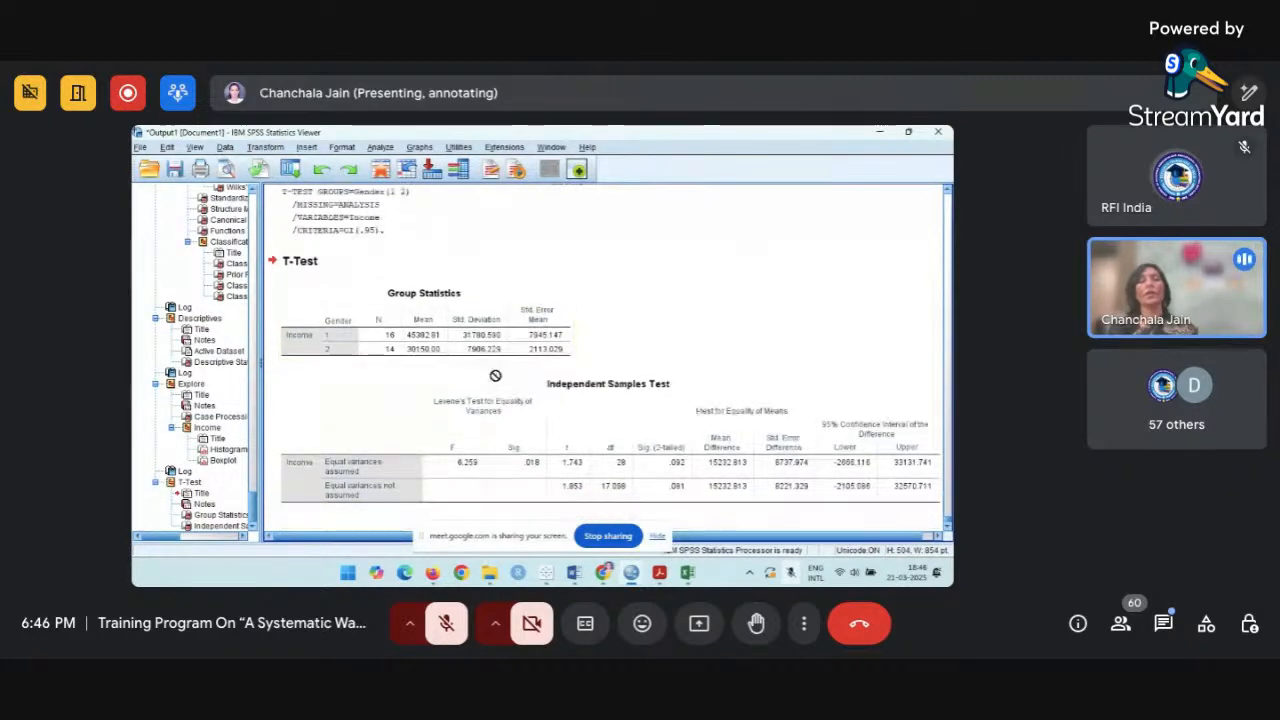